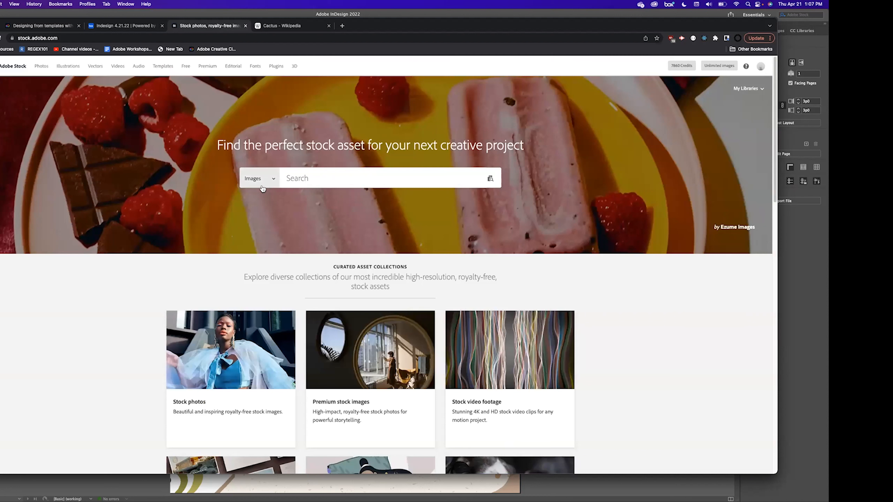
Search Adobe Stock's templates for "portfolio"
{"action": "left_click", "coordinate": [253, 180]}
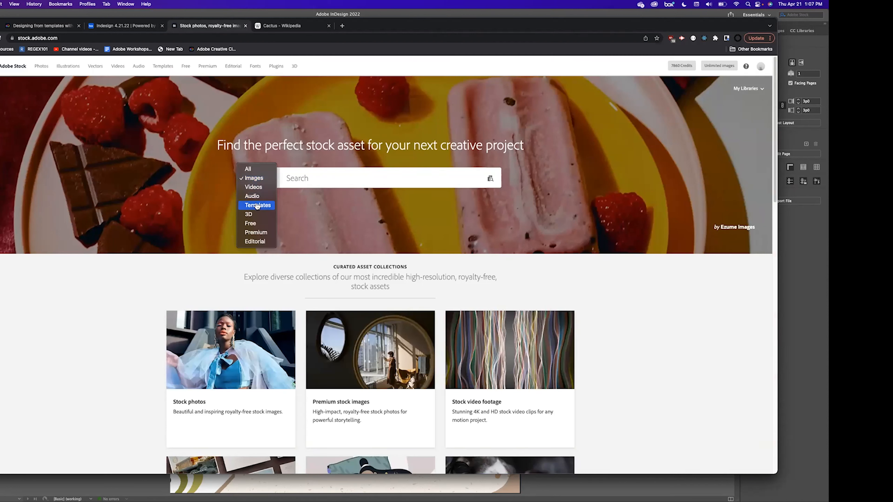
{"action": "left_click", "coordinate": [258, 205]}
{"action": "left_click", "coordinate": [291, 179]}
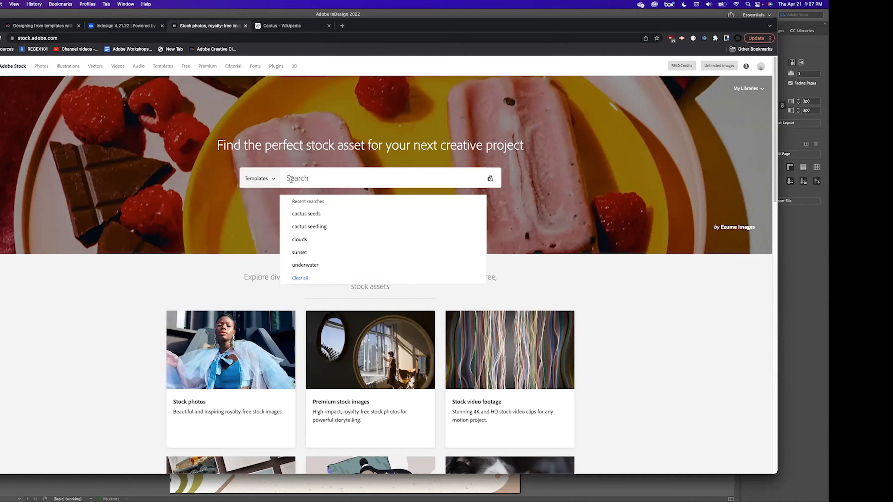
{"action": "type", "text": "portfolio"}
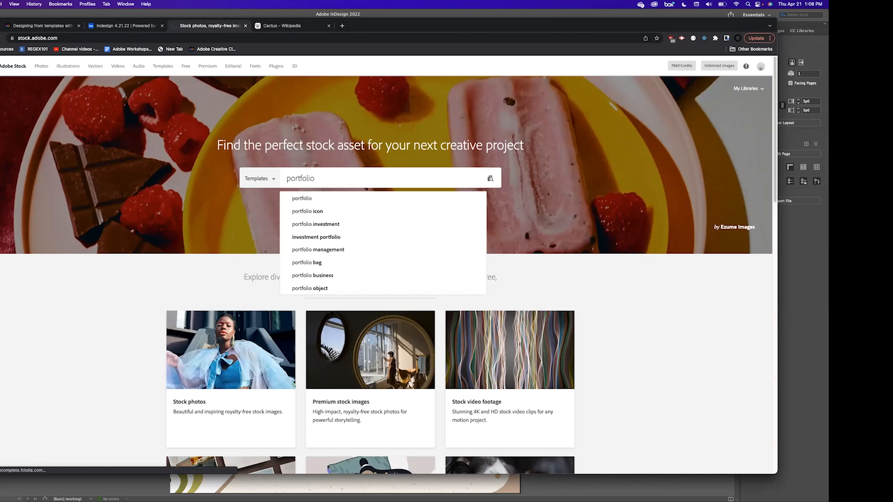
{"action": "key", "text": "Return"}
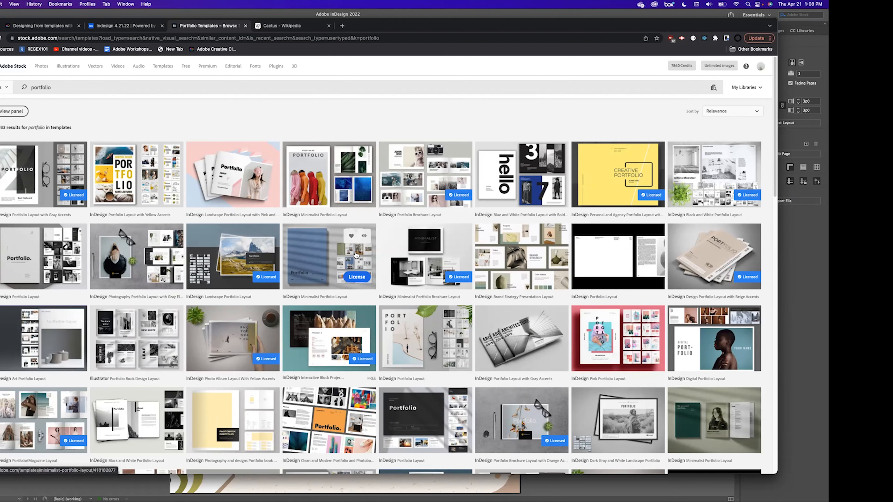
Preview the Minimalist Portfolio Layout template with the four figures on its cover, and close its details
{"action": "double_click", "coordinate": [287, 215]}
{"action": "scroll", "coordinate": [301, 219], "scroll_direction": "down", "scroll_amount": 3}
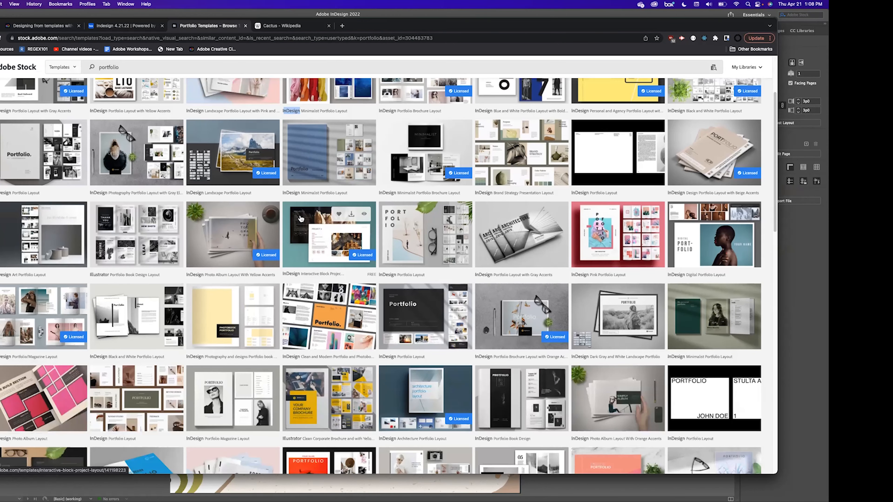
{"action": "left_click", "coordinate": [295, 119]}
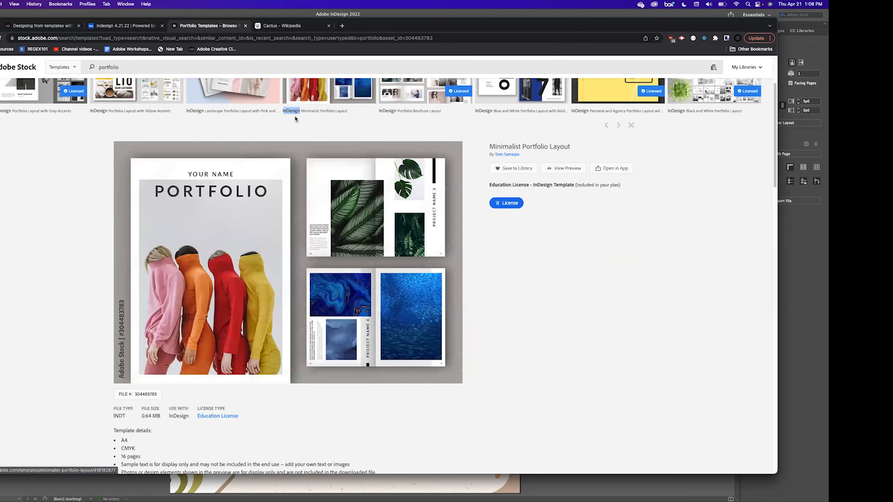
{"action": "scroll", "coordinate": [421, 195], "scroll_direction": "up", "scroll_amount": 3}
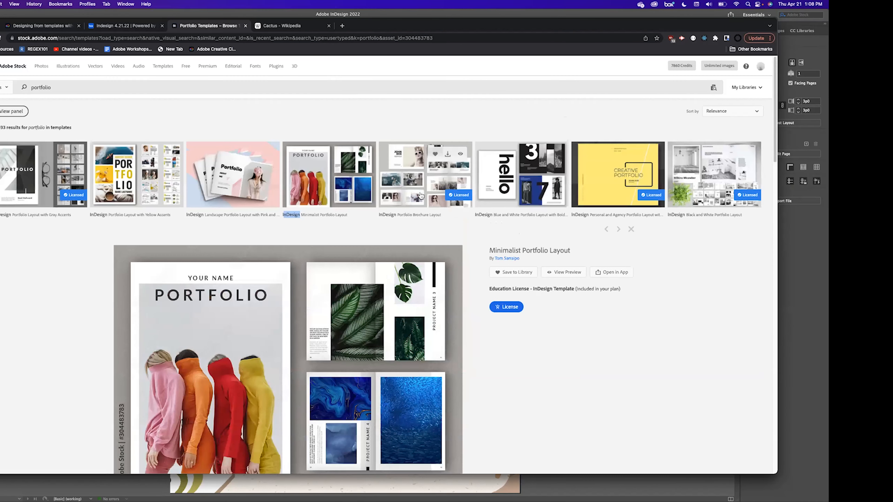
{"action": "left_click", "coordinate": [629, 230]}
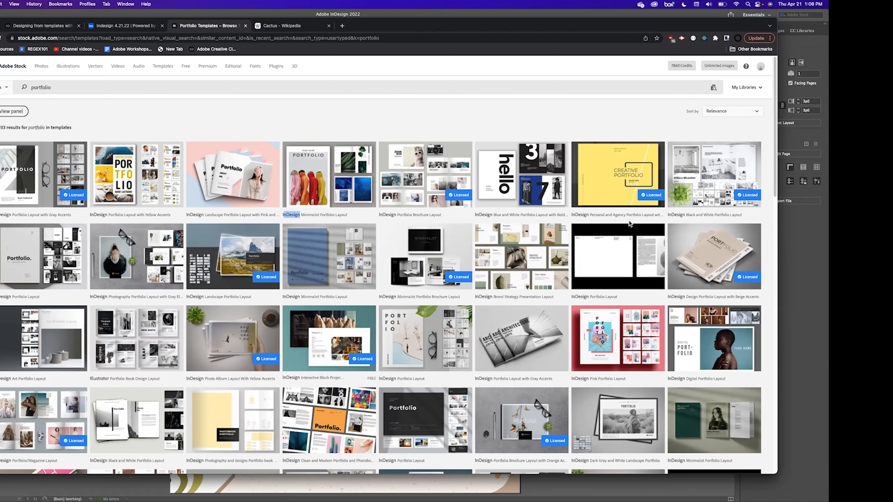
Browse the first page of portfolio template results to compare the available layouts
{"action": "scroll", "coordinate": [347, 316], "scroll_direction": "down", "scroll_amount": 1}
{"action": "scroll", "coordinate": [347, 316], "scroll_direction": "down", "scroll_amount": 3}
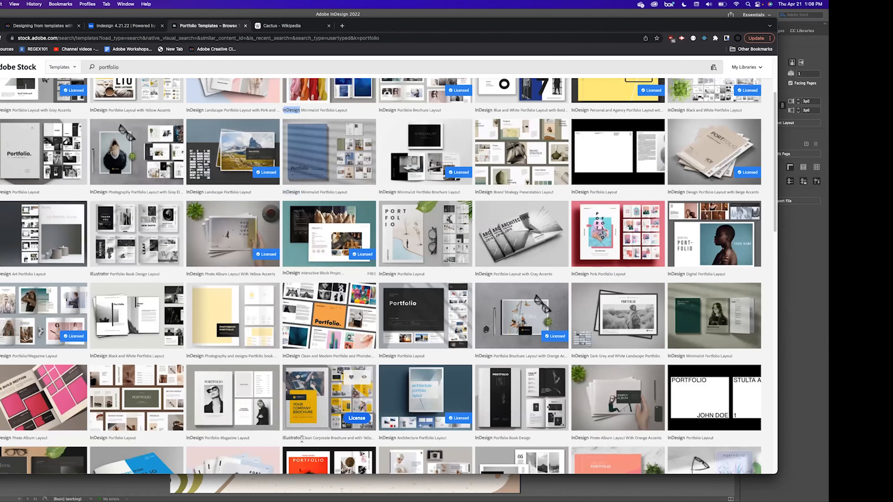
{"action": "scroll", "coordinate": [314, 441], "scroll_direction": "down", "scroll_amount": 2}
{"action": "scroll", "coordinate": [663, 379], "scroll_direction": "down", "scroll_amount": 3}
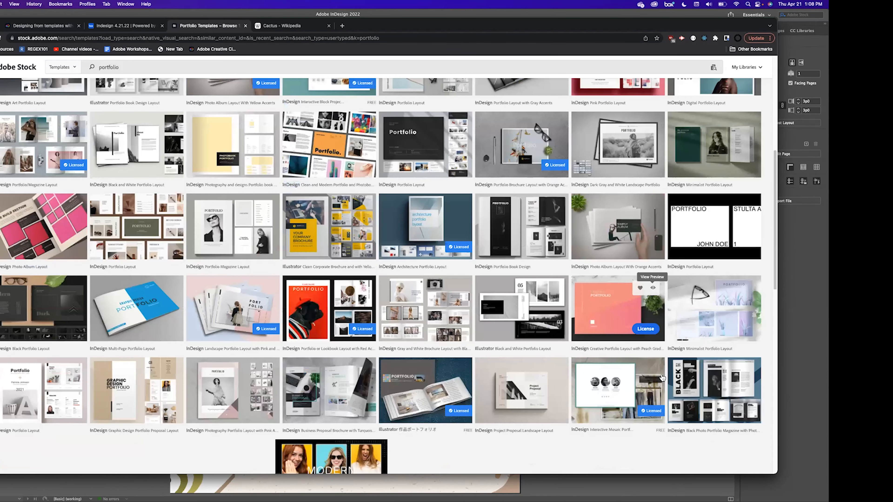
{"action": "scroll", "coordinate": [663, 378], "scroll_direction": "down", "scroll_amount": 3}
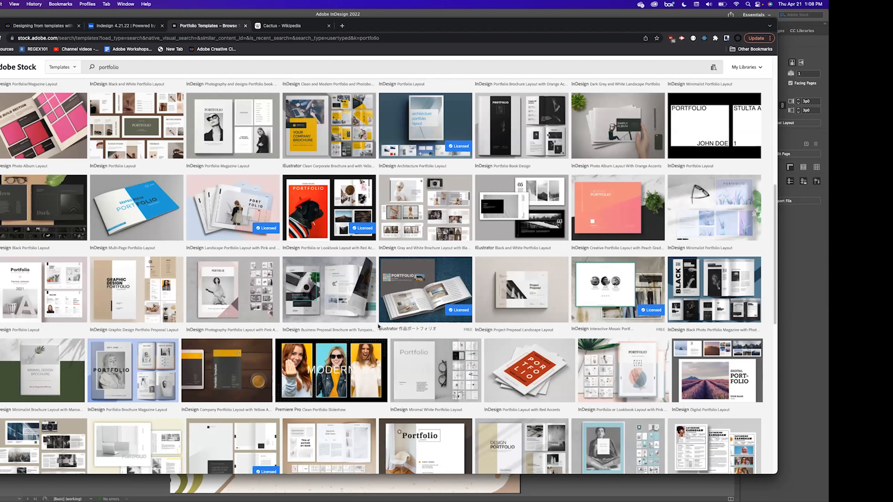
{"action": "scroll", "coordinate": [374, 325], "scroll_direction": "down", "scroll_amount": 1}
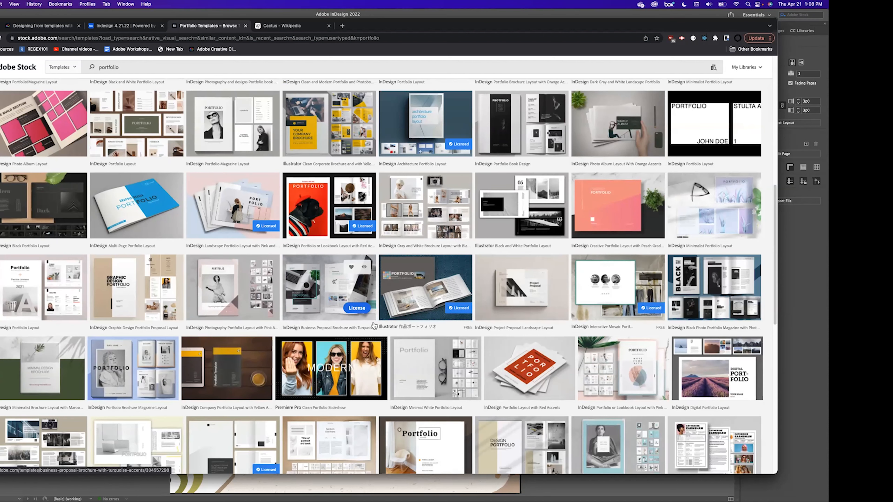
{"action": "scroll", "coordinate": [375, 326], "scroll_direction": "down", "scroll_amount": 5}
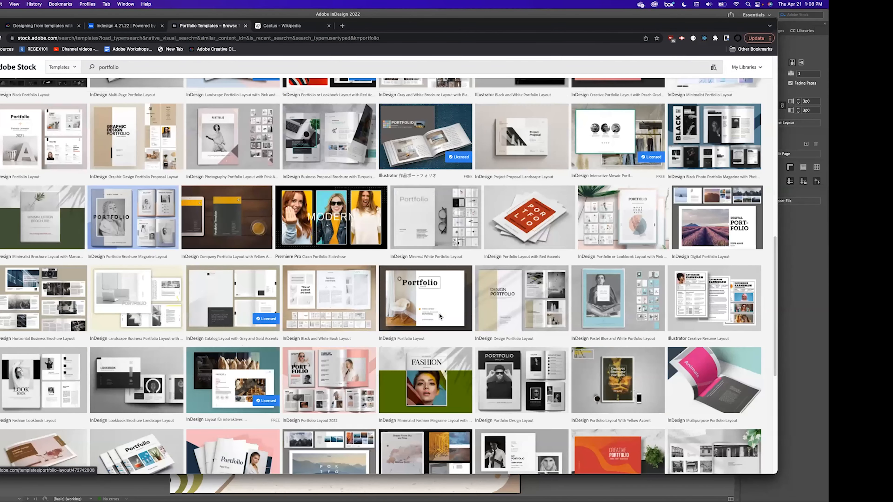
{"action": "scroll", "coordinate": [310, 314], "scroll_direction": "down", "scroll_amount": 9}
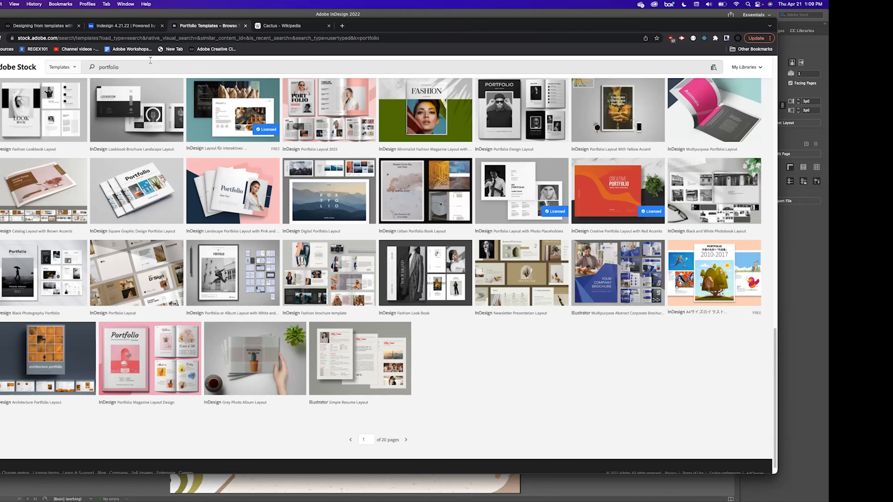
{"action": "scroll", "coordinate": [201, 194], "scroll_direction": "down", "scroll_amount": 1}
{"action": "scroll", "coordinate": [158, 140], "scroll_direction": "up", "scroll_amount": 10}
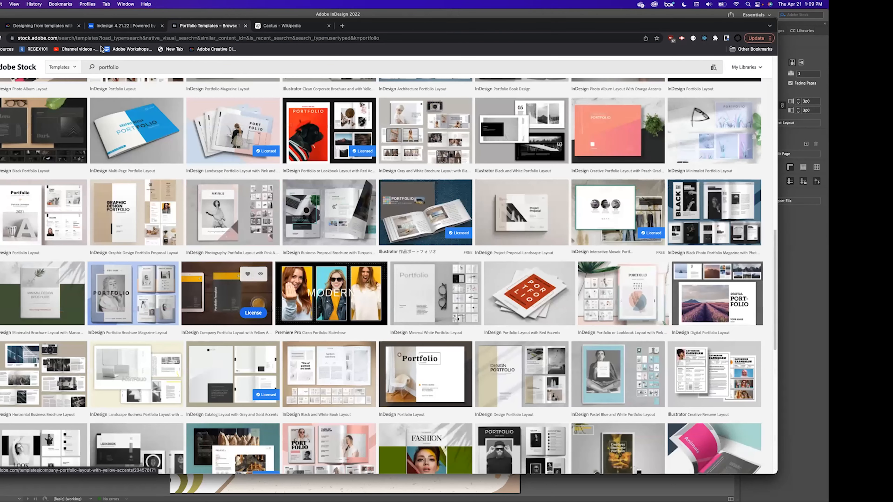
Check the Indesign 4.21.22 folder in Box and open the File Organization section of the workshop page
{"action": "left_click", "coordinate": [105, 26]}
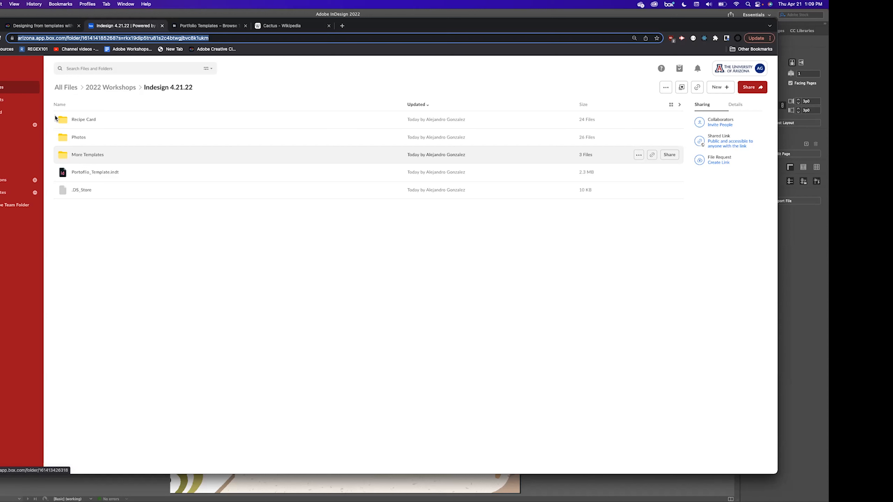
{"action": "left_click", "coordinate": [24, 27]}
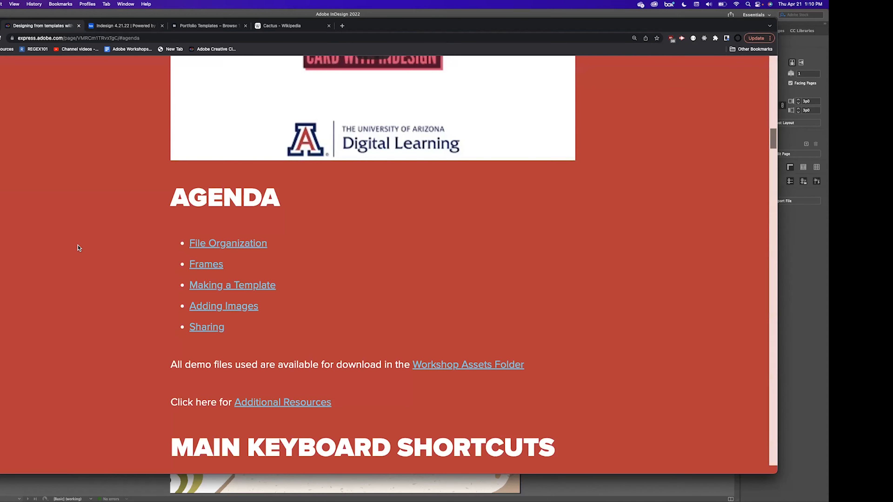
{"action": "left_click", "coordinate": [194, 244]}
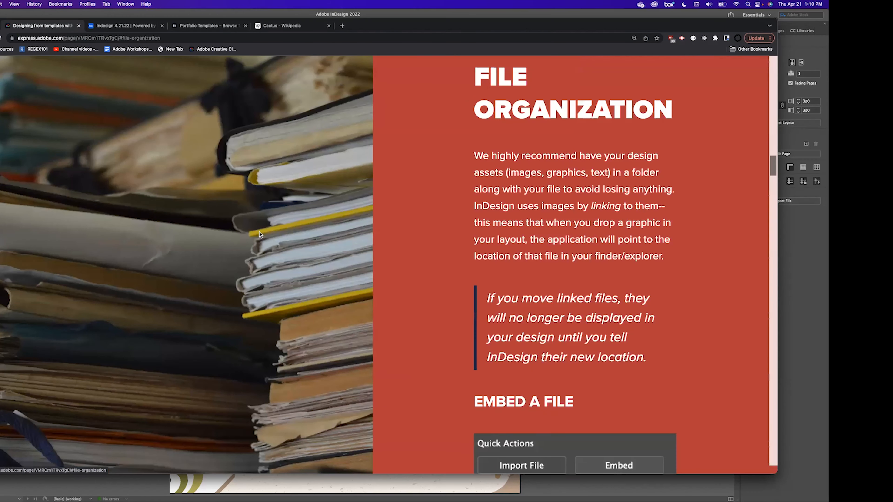
Enlarge the browser window and read the File Organization section, including the guidance on linked and embedded files
{"action": "scroll", "coordinate": [575, 264], "scroll_direction": "down", "scroll_amount": 1}
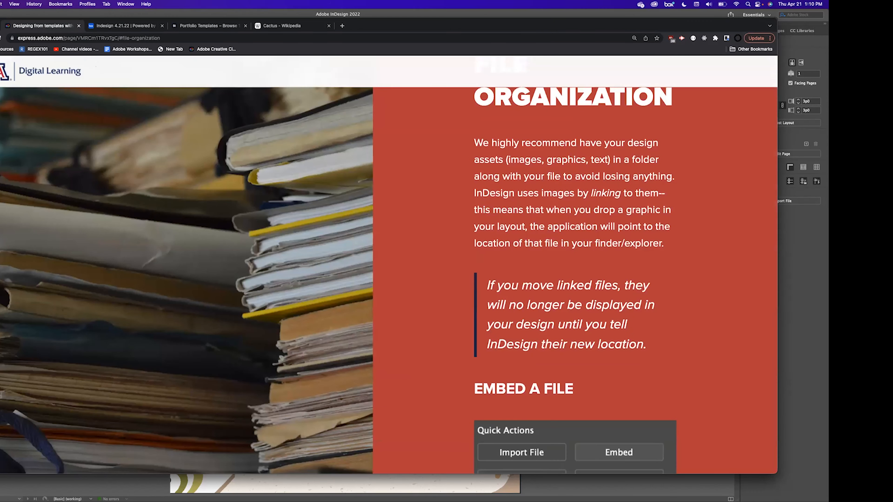
{"action": "left_click", "coordinate": [0, 26], "text": "alt"}
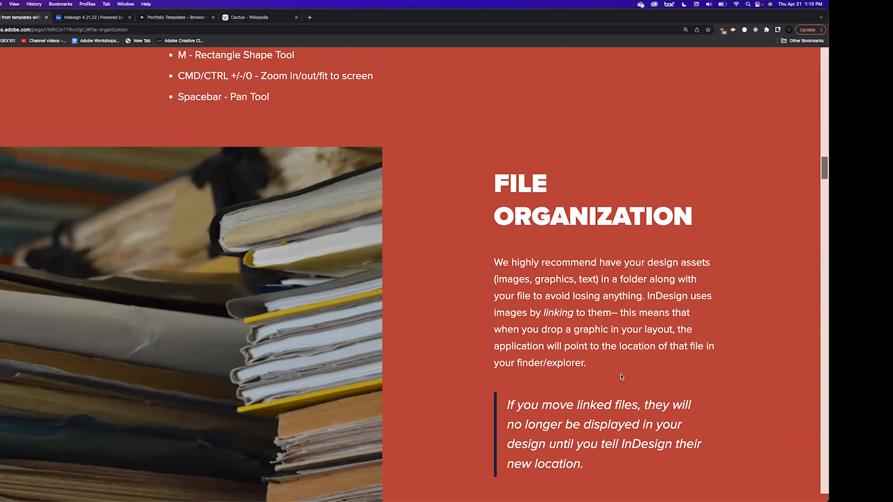
{"action": "scroll", "coordinate": [487, 355], "scroll_direction": "down", "scroll_amount": 3}
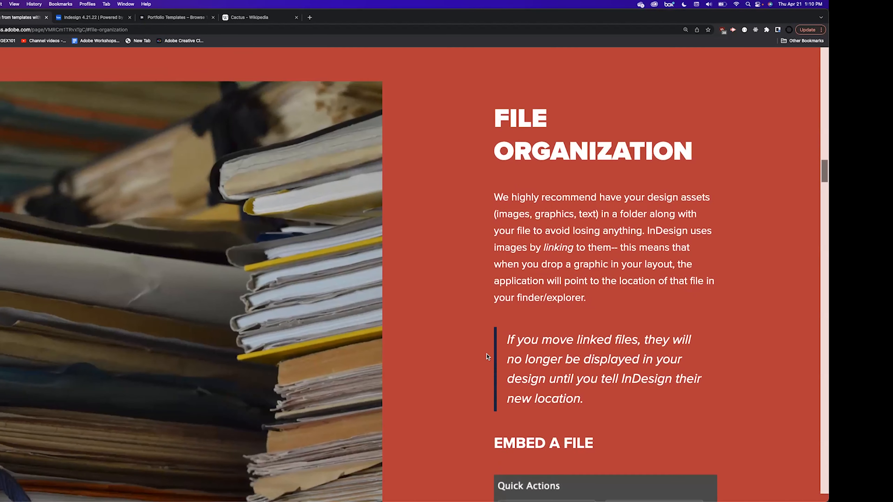
{"action": "scroll", "coordinate": [486, 354], "scroll_direction": "down", "scroll_amount": 2}
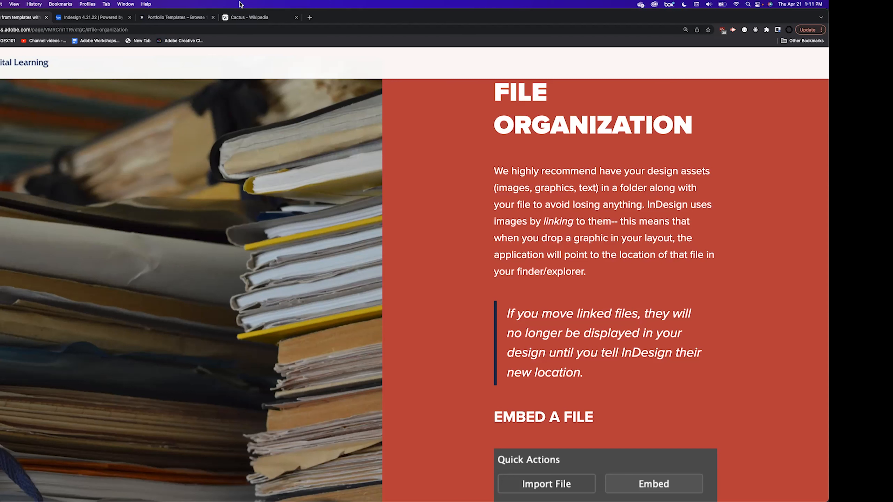
{"action": "scroll", "coordinate": [629, 306], "scroll_direction": "down", "scroll_amount": 5}
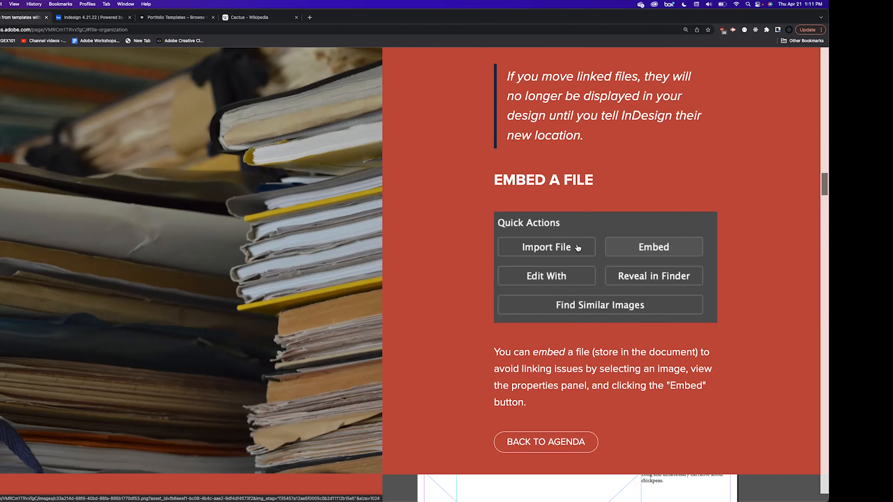
Skim the workshop page's sections on frames, the shape tool, saving as a template, adding images and fitting content
{"action": "scroll", "coordinate": [449, 210], "scroll_direction": "down", "scroll_amount": 9}
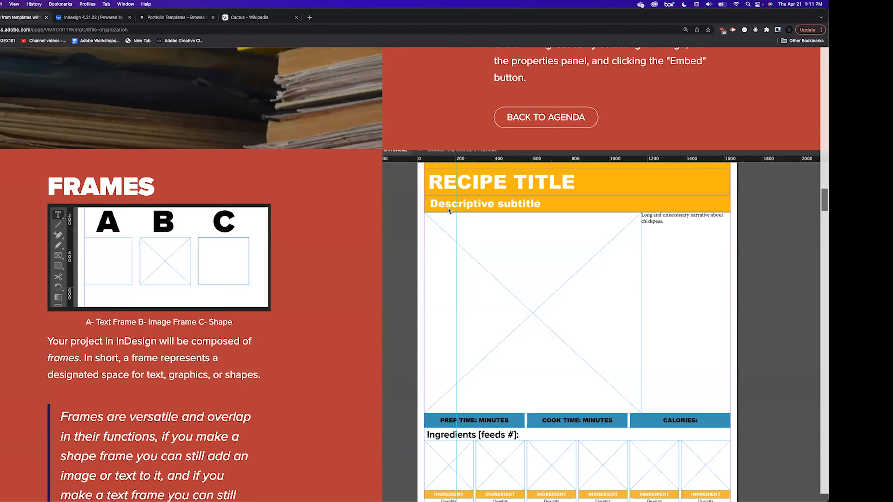
{"action": "scroll", "coordinate": [448, 210], "scroll_direction": "down", "scroll_amount": 3}
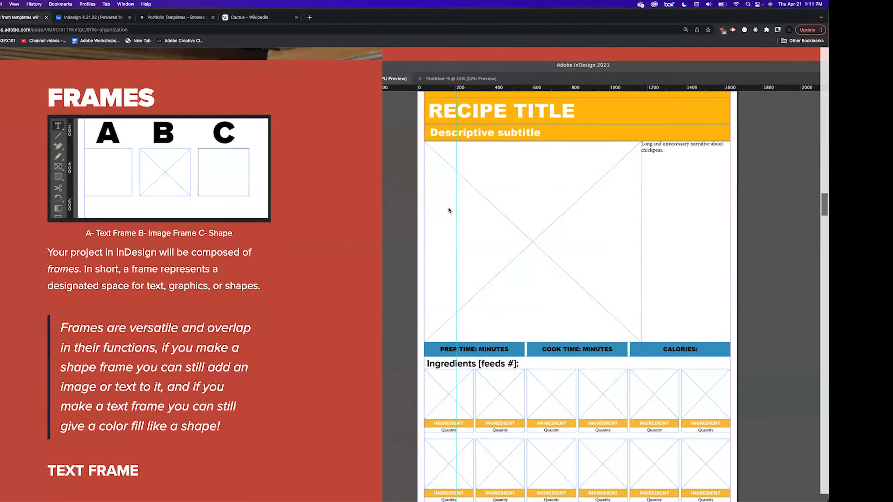
{"action": "scroll", "coordinate": [449, 210], "scroll_direction": "down", "scroll_amount": 1}
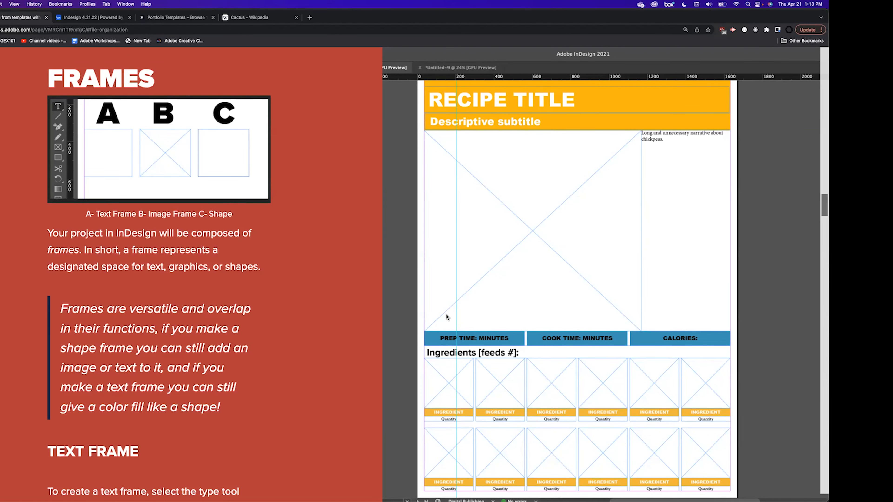
{"action": "scroll", "coordinate": [124, 425], "scroll_direction": "down", "scroll_amount": 9}
{"action": "scroll", "coordinate": [182, 398], "scroll_direction": "down", "scroll_amount": 10}
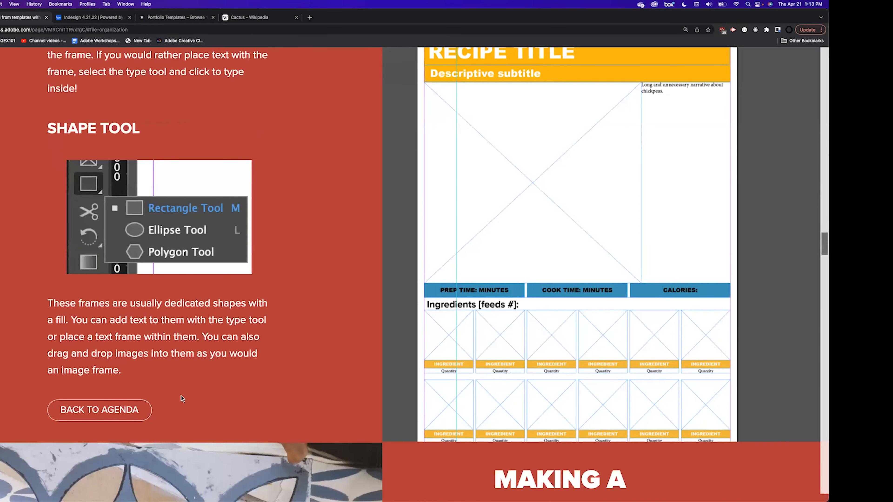
{"action": "scroll", "coordinate": [182, 398], "scroll_direction": "down", "scroll_amount": 15}
{"action": "scroll", "coordinate": [181, 396], "scroll_direction": "down", "scroll_amount": 15}
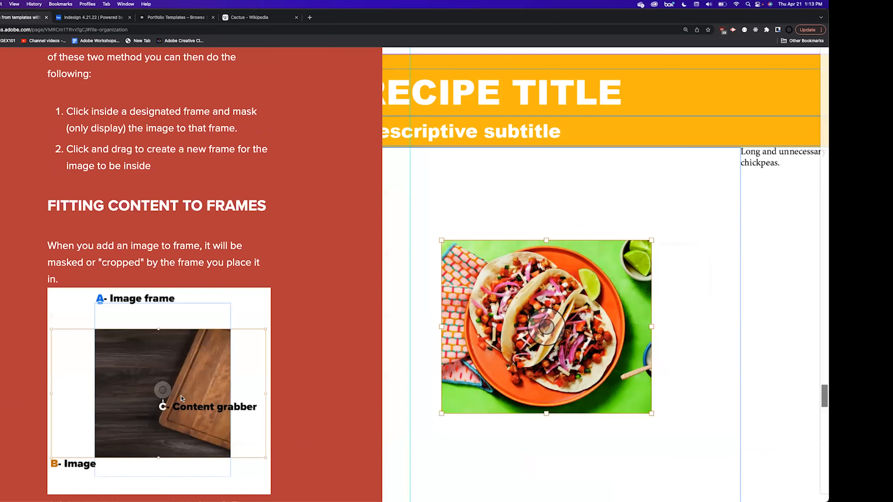
{"action": "scroll", "coordinate": [181, 395], "scroll_direction": "up", "scroll_amount": 5}
{"action": "scroll", "coordinate": [182, 398], "scroll_direction": "up", "scroll_amount": 2}
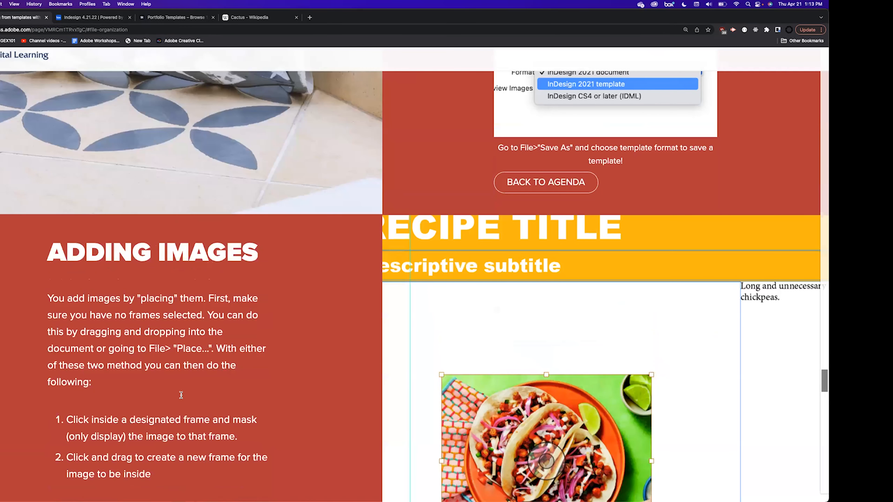
{"action": "scroll", "coordinate": [182, 395], "scroll_direction": "down", "scroll_amount": 1}
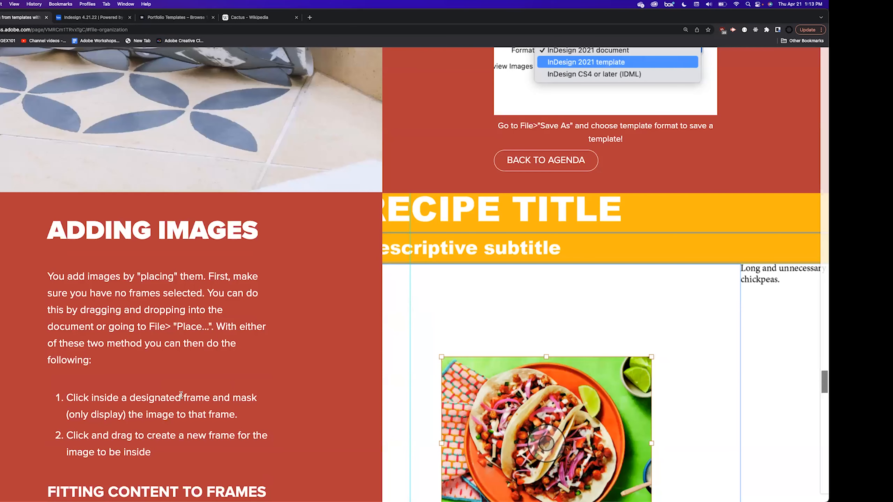
{"action": "scroll", "coordinate": [211, 268], "scroll_direction": "up", "scroll_amount": 4}
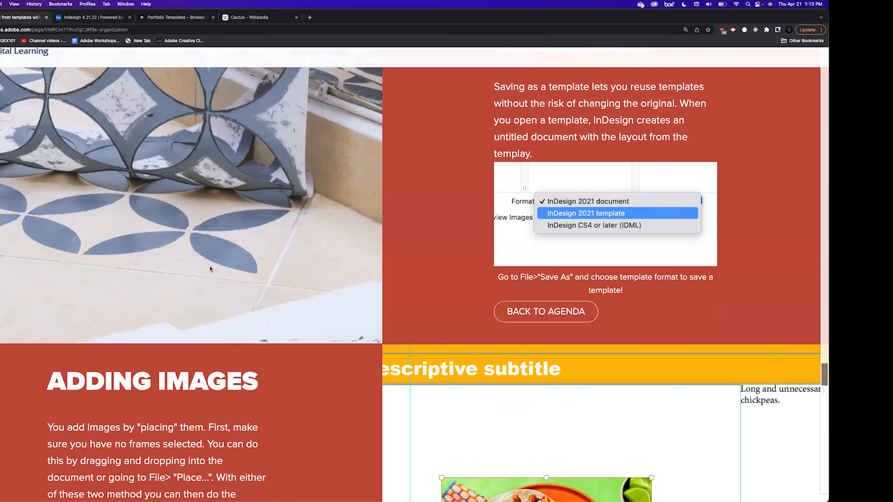
{"action": "scroll", "coordinate": [210, 269], "scroll_direction": "down", "scroll_amount": 5}
Switch to InDesign and move the WELCOME! banner, background illustration and message text frame away from their places on the page
{"action": "left_click", "coordinate": [81, 17]}
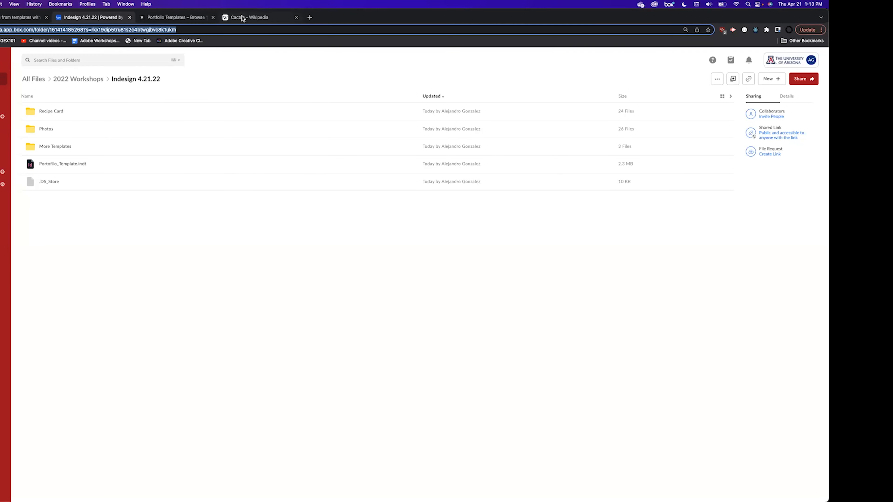
{"action": "key", "text": "super+space"}
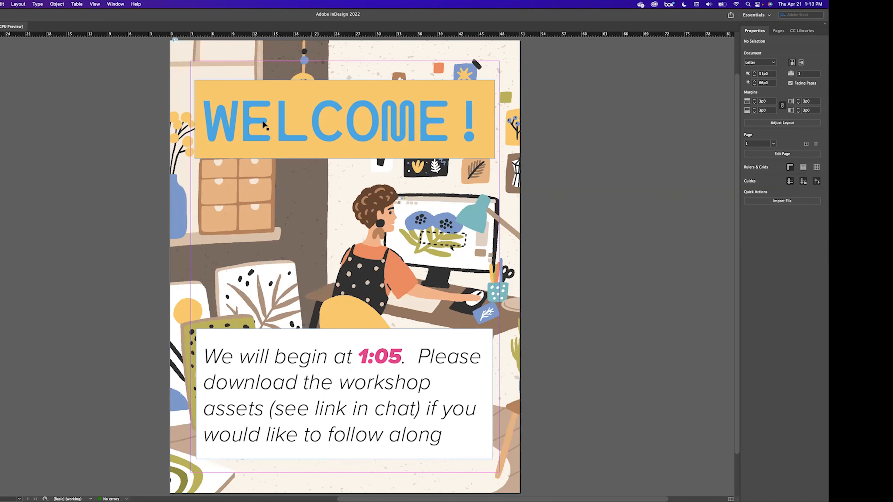
{"action": "left_click_drag", "start_coordinate": [242, 89], "coordinate": [522, 170]}
{"action": "left_click", "coordinate": [171, 122]}
{"action": "left_click_drag", "start_coordinate": [243, 130], "coordinate": [78, 163]}
{"action": "left_click_drag", "start_coordinate": [359, 356], "coordinate": [613, 341]}
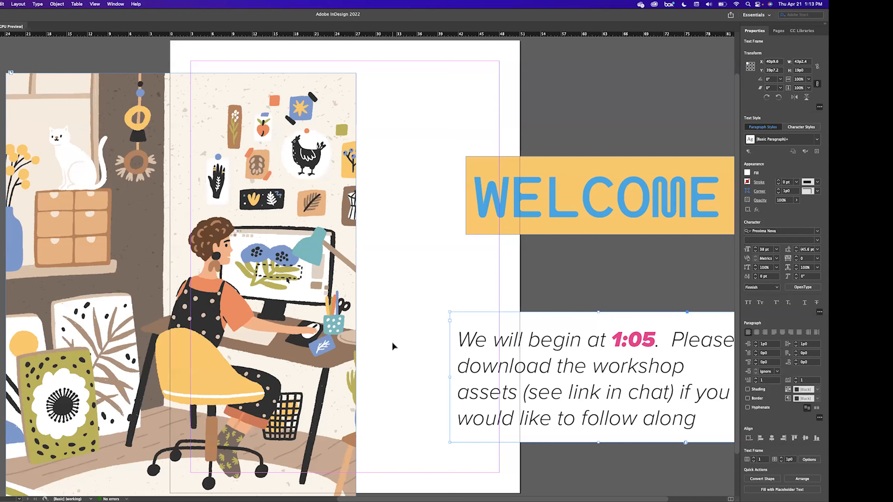
Undo the moves of the message text frame and background illustration, and the banner's last move
{"action": "key", "text": "super+z"}
{"action": "key", "text": "super+z"}
{"action": "key", "text": "super+z"}
{"action": "key", "text": "super+z"}
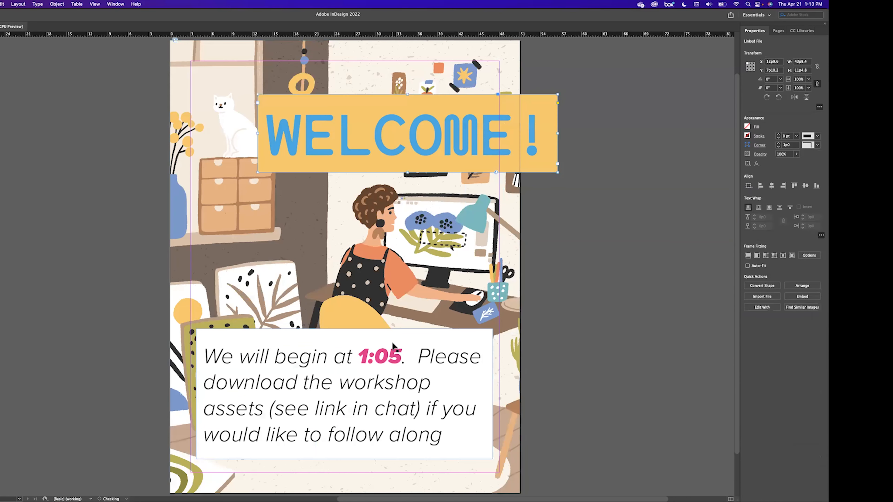
Step through the recent changes until the WELCOME! banner is back in its original place near the page's upper edge
{"action": "key", "text": "super+shift+z"}
{"action": "key", "text": "super+z"}
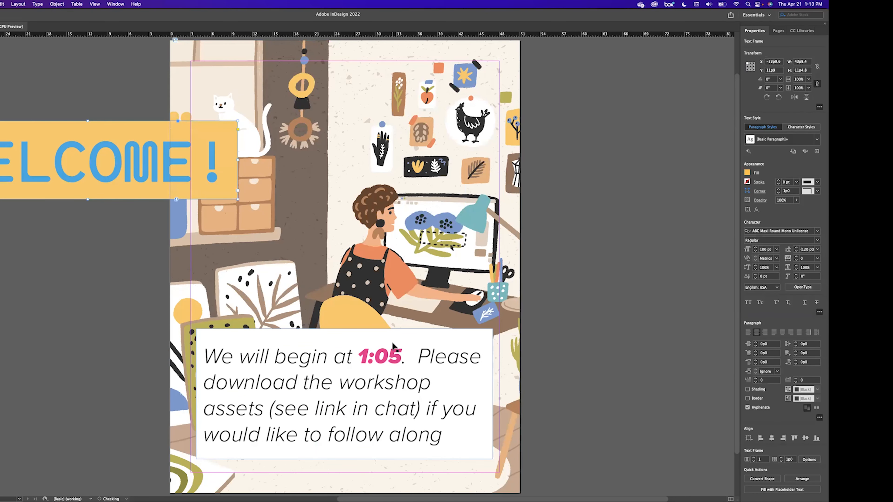
{"action": "key", "text": "super+shift+z"}
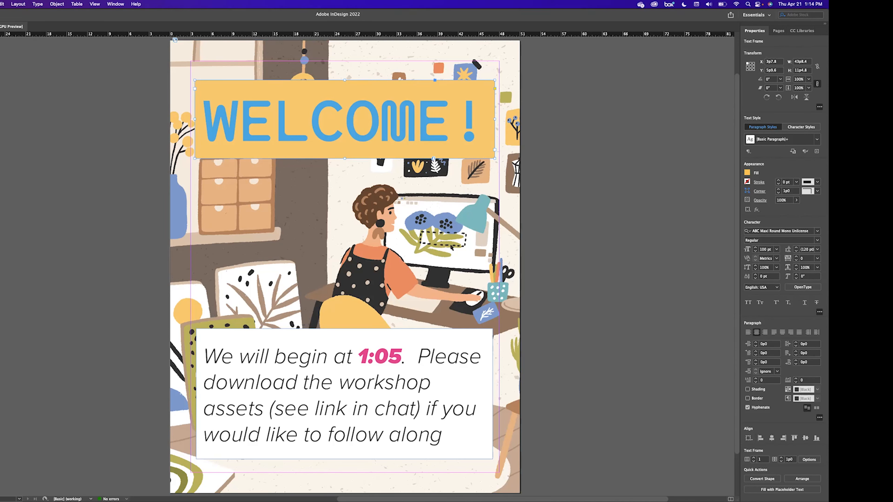
Draw a rectangle and a graphic frame side by side below the banner, each about 15p wide and 14p7.8 high
{"action": "mouse_move", "coordinate": [210, 184]}
{"action": "left_mouse_down"}
{"action": "mouse_move", "coordinate": [334, 286]}
{"action": "mouse_move", "coordinate": [318, 285]}
{"action": "left_mouse_up"}
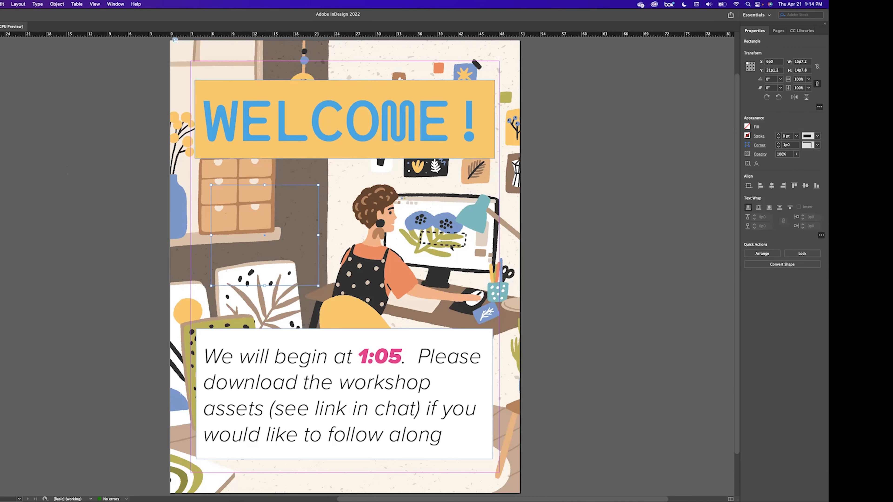
{"action": "left_click", "coordinate": [0, 119]}
{"action": "left_click_drag", "start_coordinate": [347, 184], "coordinate": [451, 286]}
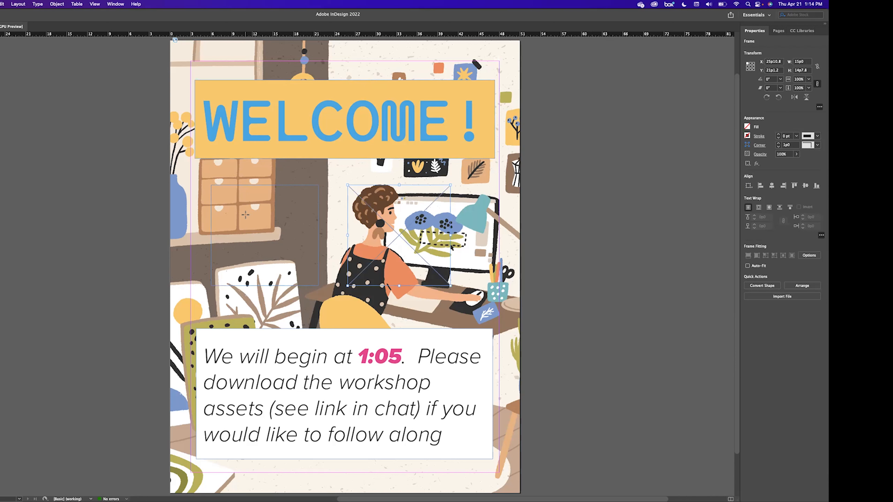
Place the cat photo with the blue background from the Creative Cloud library into both empty frames
{"action": "left_click", "coordinate": [796, 34]}
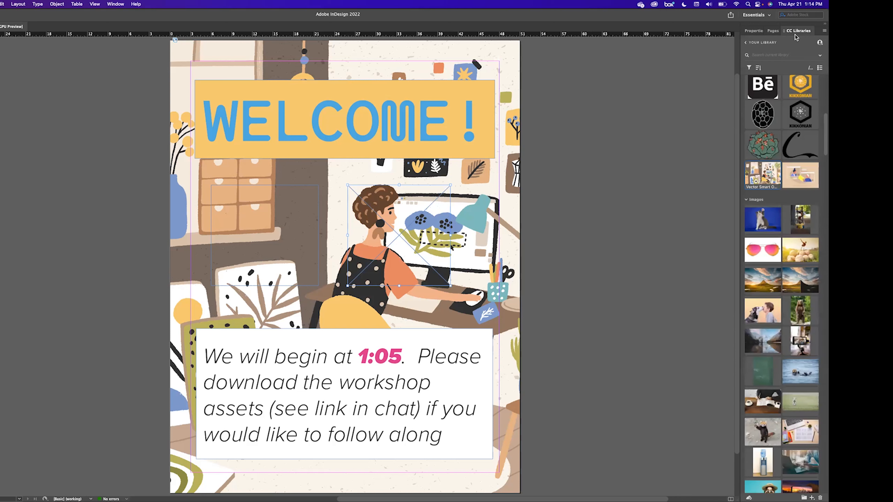
{"action": "left_click_drag", "start_coordinate": [762, 223], "coordinate": [277, 238]}
{"action": "left_click", "coordinate": [292, 223]}
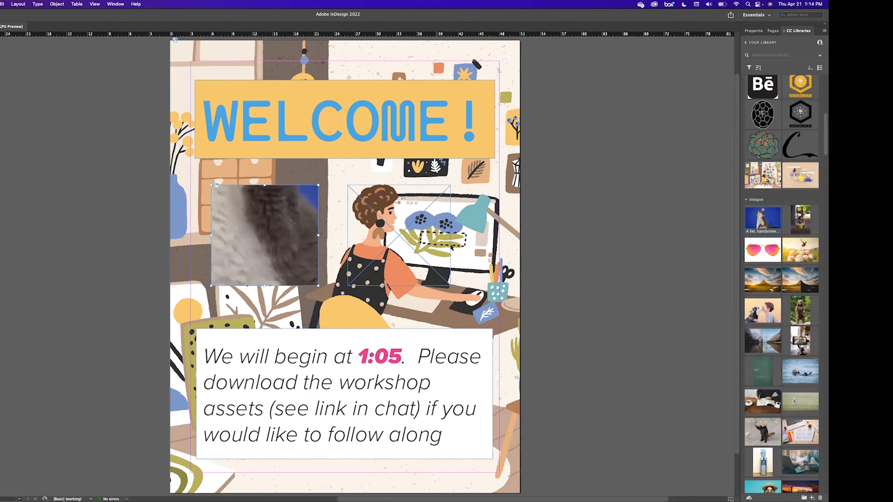
{"action": "left_click_drag", "start_coordinate": [762, 221], "coordinate": [422, 251]}
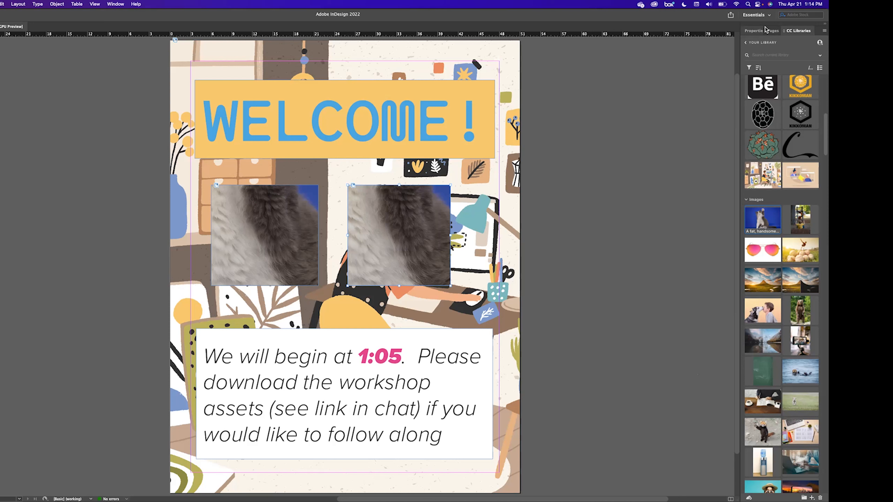
Select the second cat photo's frame and fit the photo to fill the frame proportionally
{"action": "left_click", "coordinate": [754, 31]}
{"action": "left_click", "coordinate": [393, 225]}
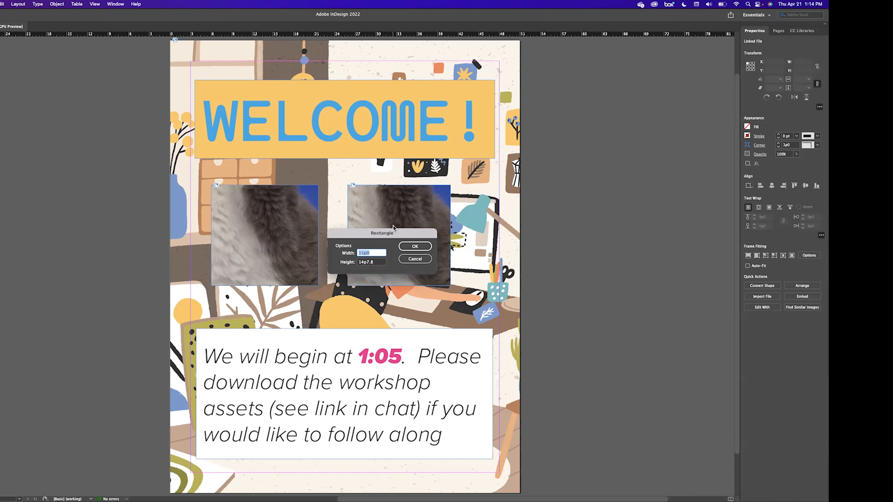
{"action": "key", "text": "Escape"}
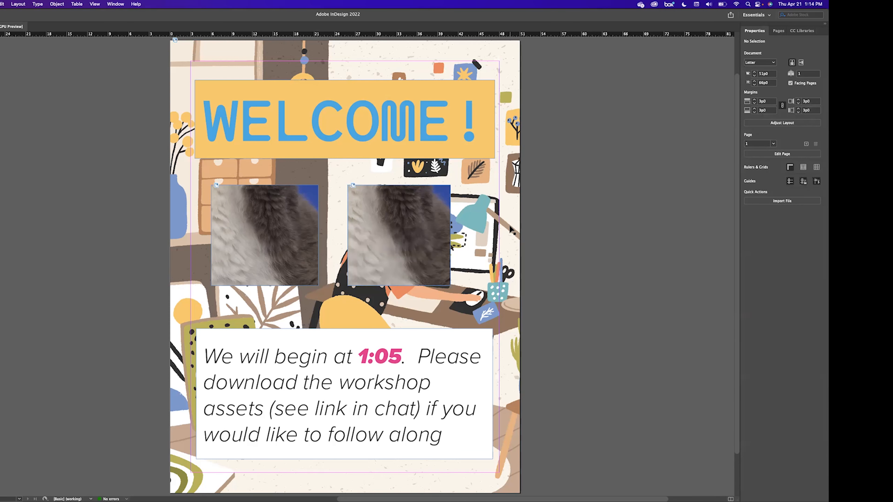
{"action": "left_click", "coordinate": [398, 235]}
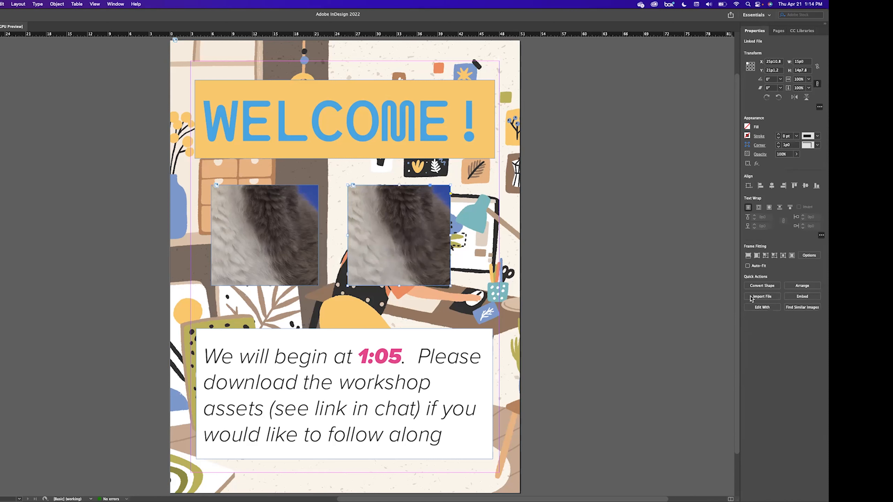
{"action": "left_click", "coordinate": [748, 256]}
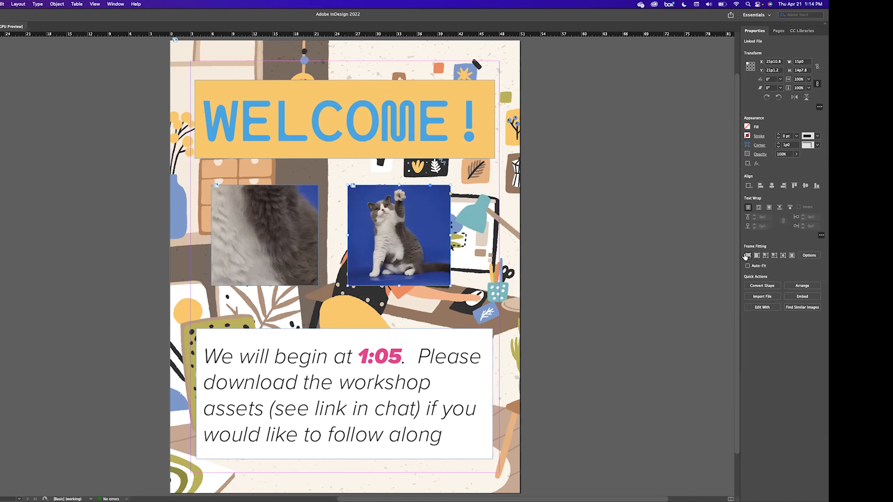
Examine the fitted cat photo at several magnifications, including the whole pasteboard, actual size and a close-up of the fur
{"action": "key", "text": "super+equal"}
{"action": "key", "text": "super+equal"}
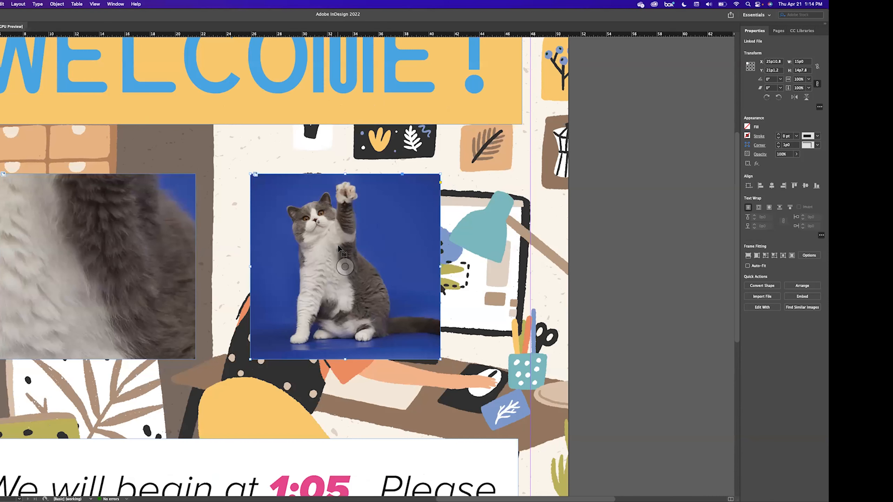
{"action": "key", "text": "super+0"}
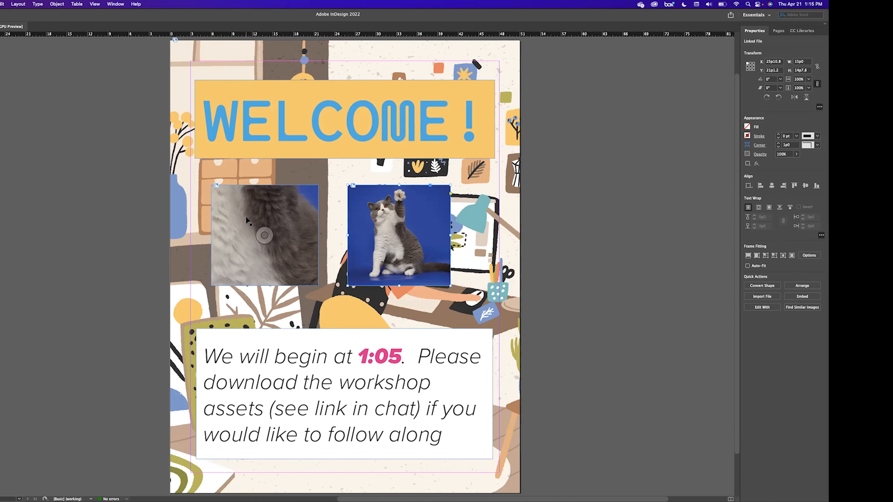
{"action": "key", "text": "super+minus"}
{"action": "key", "text": "super+minus"}
{"action": "key", "text": "super+minus"}
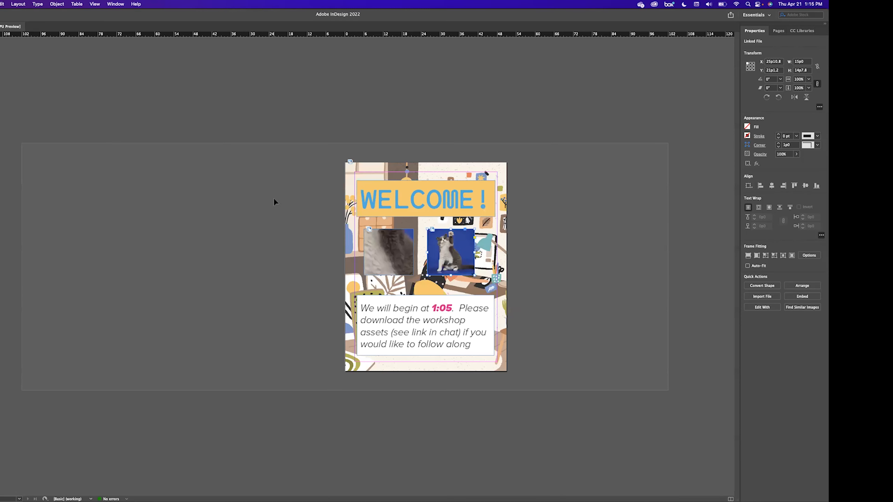
{"action": "key", "text": "super+1"}
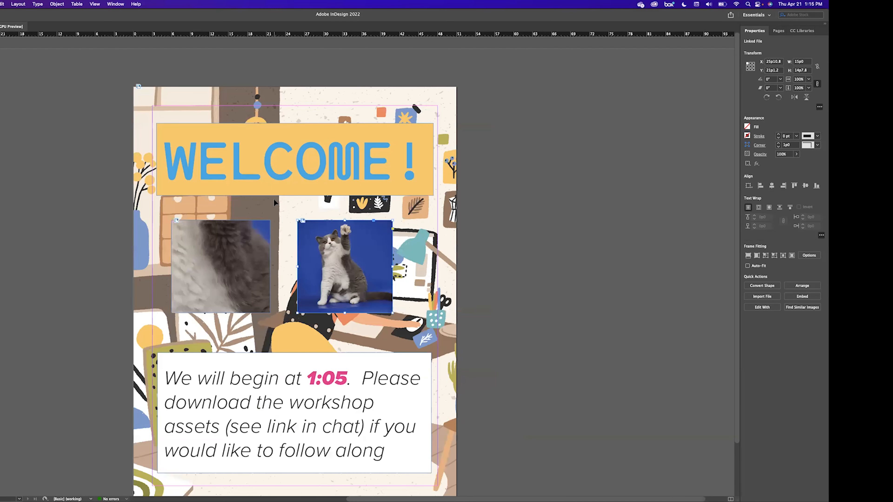
{"action": "key", "text": "super+equal"}
{"action": "key", "text": "super+equal"}
{"action": "key", "text": "super+equal"}
{"action": "key", "text": "super+equal"}
{"action": "key", "text": "super+equal"}
{"action": "key", "text": "super+equal"}
{"action": "key", "text": "super+equal"}
{"action": "key", "text": "super+equal"}
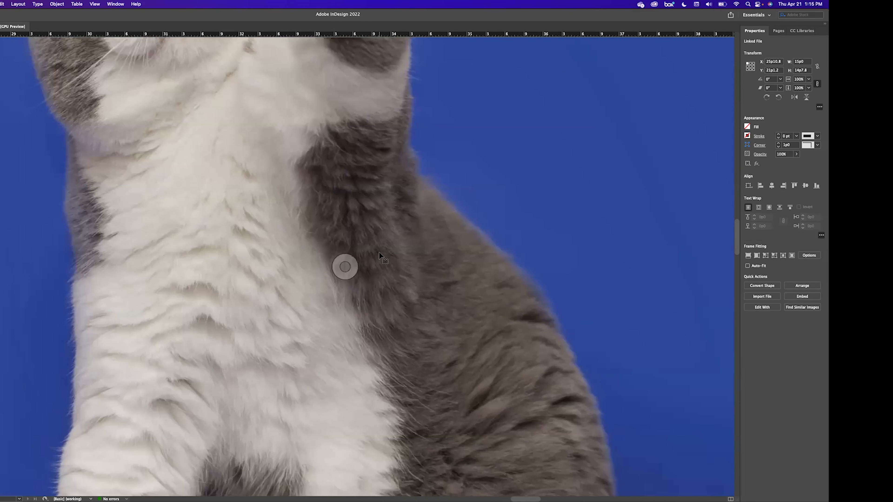
{"action": "key", "text": "super+0"}
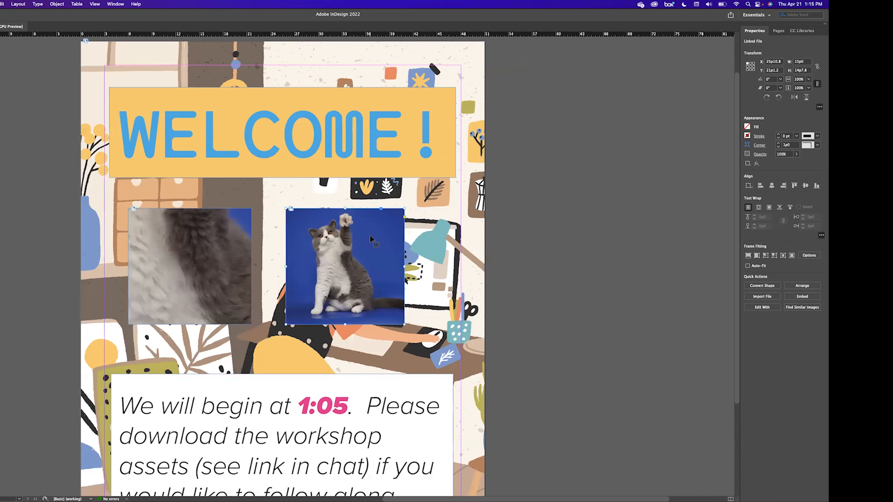
Inspect the fitted cat photo up close, scrolling vertically and horizontally across its frame
{"action": "key", "text": "super+equal"}
{"action": "key", "text": "super+equal"}
{"action": "key", "text": "super+equal"}
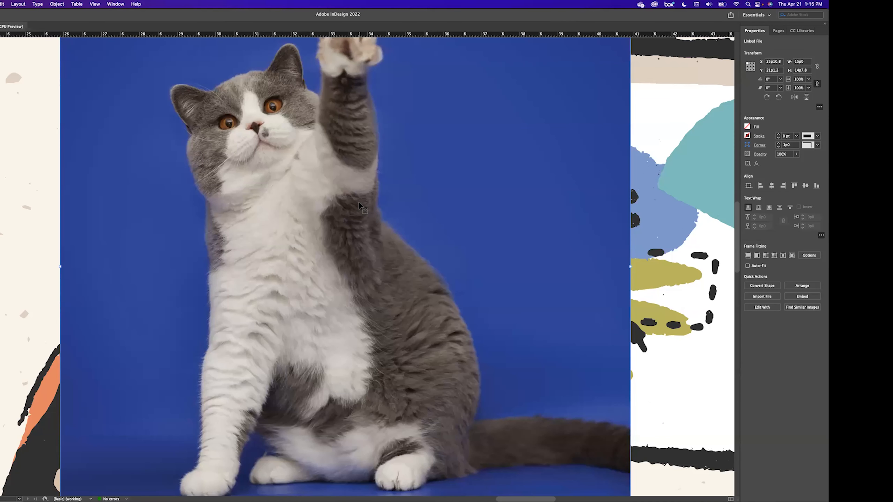
{"action": "scroll", "coordinate": [359, 202], "scroll_direction": "down", "scroll_amount": 5}
{"action": "scroll", "coordinate": [359, 201], "scroll_direction": "right", "scroll_amount": 4}
{"action": "scroll", "coordinate": [359, 202], "scroll_direction": "up", "scroll_amount": 7}
{"action": "scroll", "coordinate": [359, 202], "scroll_direction": "left", "scroll_amount": 5}
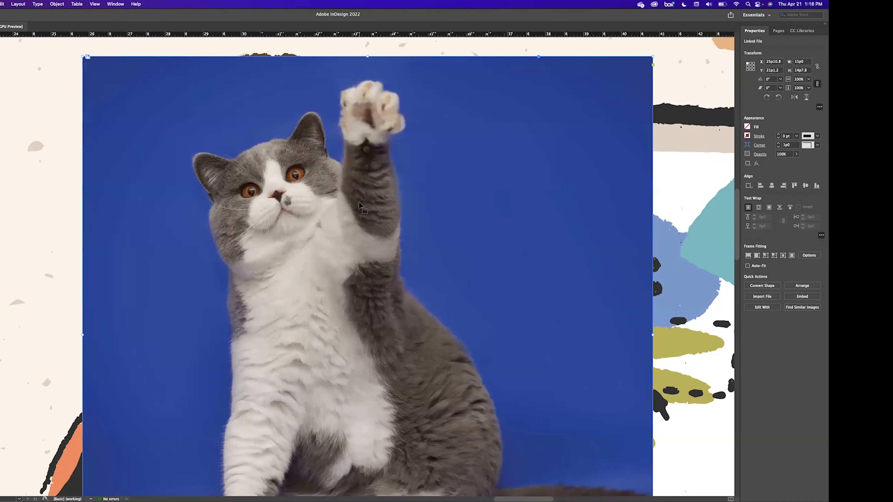
{"action": "scroll", "coordinate": [358, 202], "scroll_direction": "down", "scroll_amount": 1}
{"action": "scroll", "coordinate": [358, 202], "scroll_direction": "right", "scroll_amount": 1}
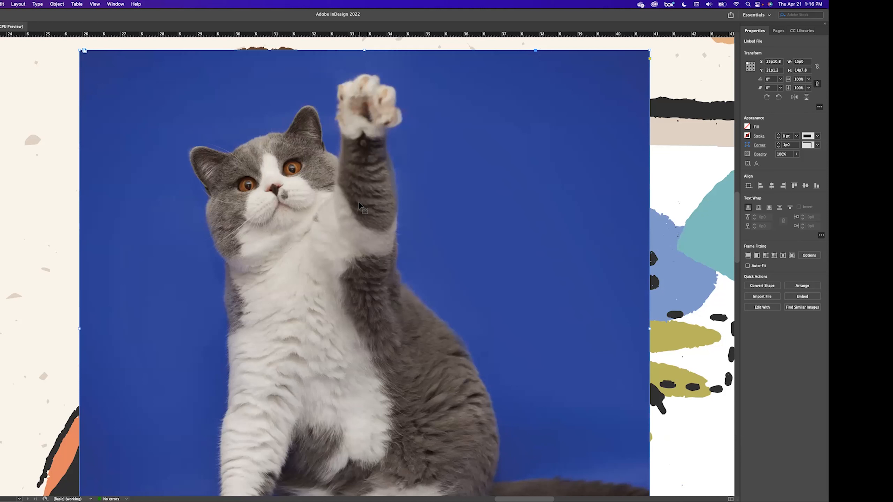
Pan around the enlarged page with the Hand tool to view its different areas, and return to the full-page view
{"action": "left_click_drag", "start_coordinate": [359, 227], "coordinate": [330, 211]}
{"action": "left_click_drag", "start_coordinate": [285, 243], "coordinate": [277, 229]}
{"action": "left_click_drag", "start_coordinate": [235, 203], "coordinate": [396, 292]}
{"action": "left_click_drag", "start_coordinate": [194, 175], "coordinate": [380, 279]}
{"action": "left_click_drag", "start_coordinate": [134, 179], "coordinate": [422, 281]}
{"action": "left_click_drag", "start_coordinate": [112, 76], "coordinate": [282, 189]}
{"action": "left_click_drag", "start_coordinate": [181, 164], "coordinate": [489, 324]}
{"action": "left_click_drag", "start_coordinate": [243, 247], "coordinate": [518, 341]}
{"action": "left_click_drag", "start_coordinate": [369, 236], "coordinate": [265, 146]}
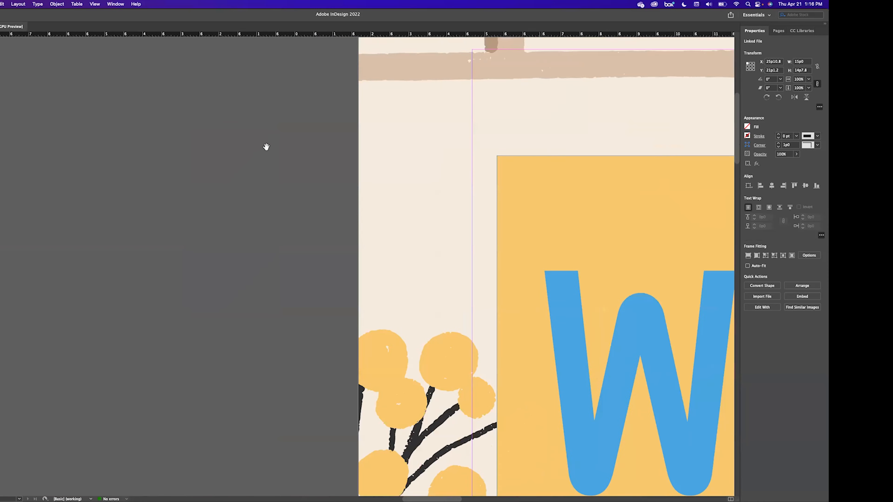
{"action": "left_click_drag", "start_coordinate": [548, 333], "coordinate": [245, 106]}
{"action": "left_click_drag", "start_coordinate": [484, 301], "coordinate": [189, 181]}
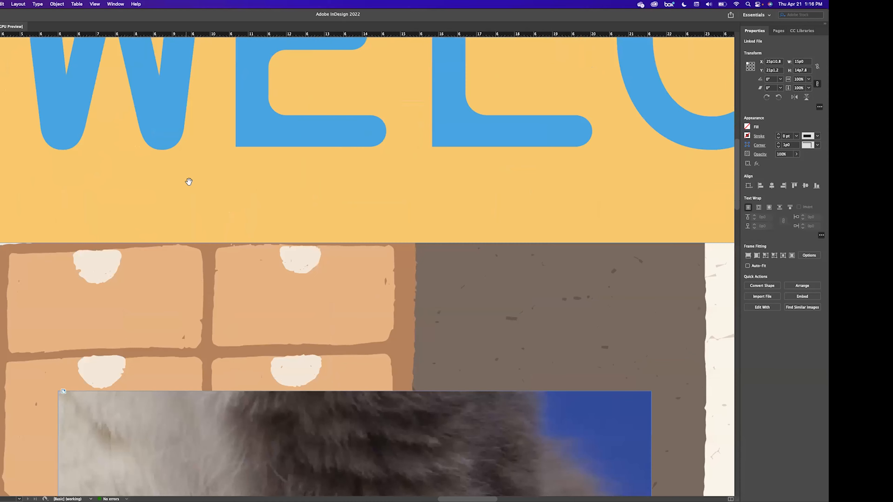
{"action": "key", "text": "super+0"}
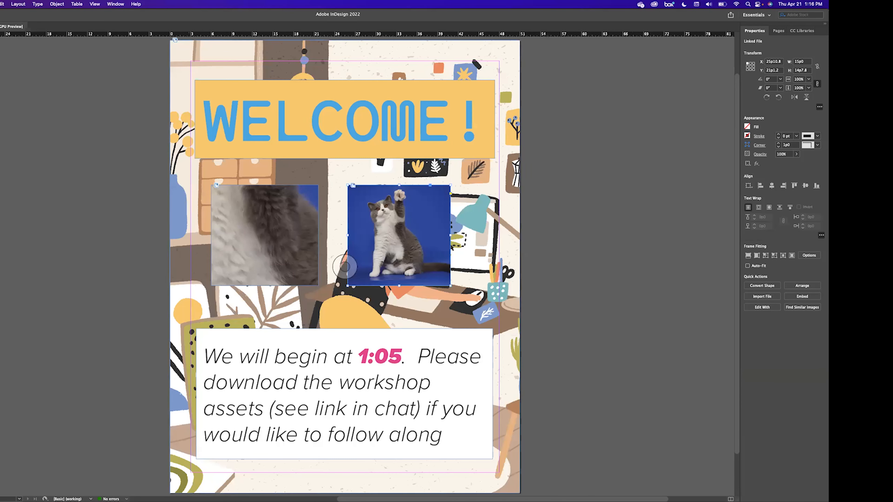
Undo the placed cat photos and the two frames drawn below the banner
{"action": "left_click", "coordinate": [248, 235]}
{"action": "key", "text": "super+z"}
{"action": "key", "text": "super+z"}
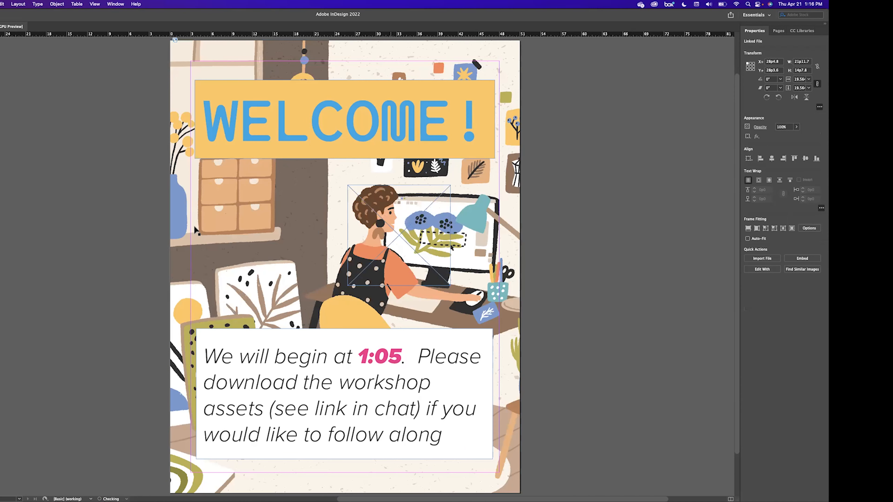
{"action": "key", "text": "super+z"}
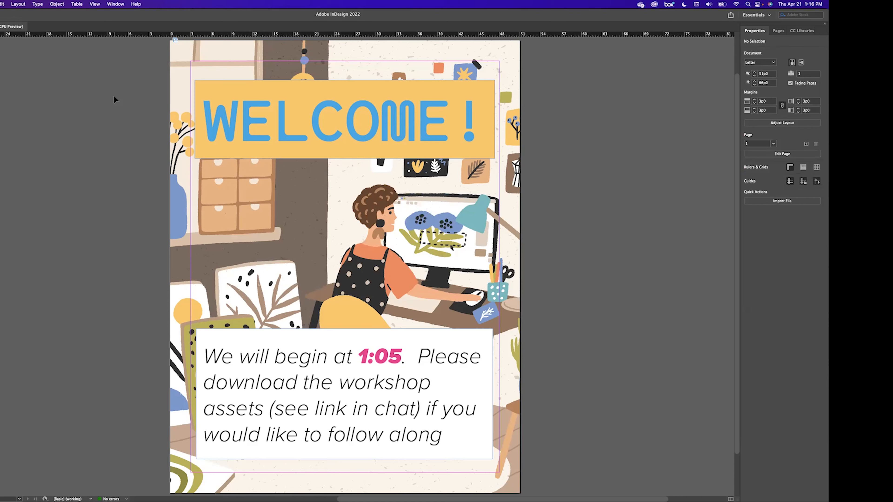
Move the WELCOME! banner off the page onto the pasteboard and resize it from its corner
{"action": "key", "text": "super+minus"}
{"action": "key", "text": "super+minus"}
{"action": "key", "text": "super+minus"}
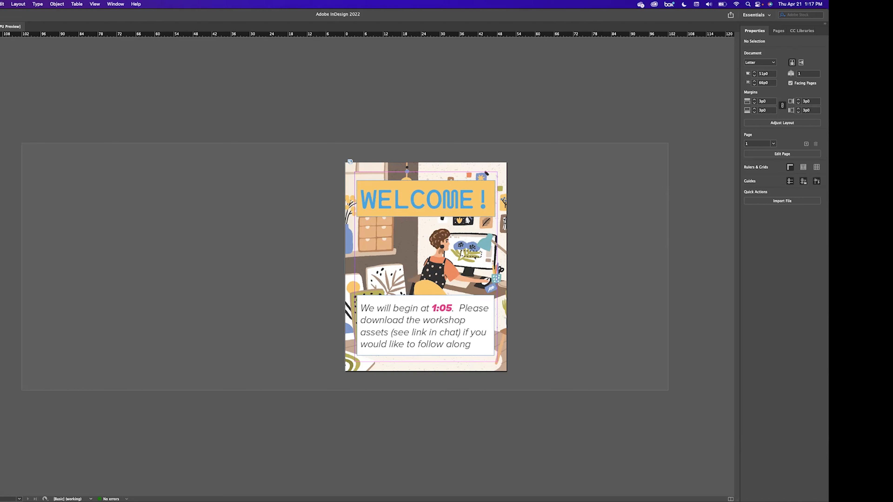
{"action": "left_click_drag", "start_coordinate": [392, 202], "coordinate": [215, 295]}
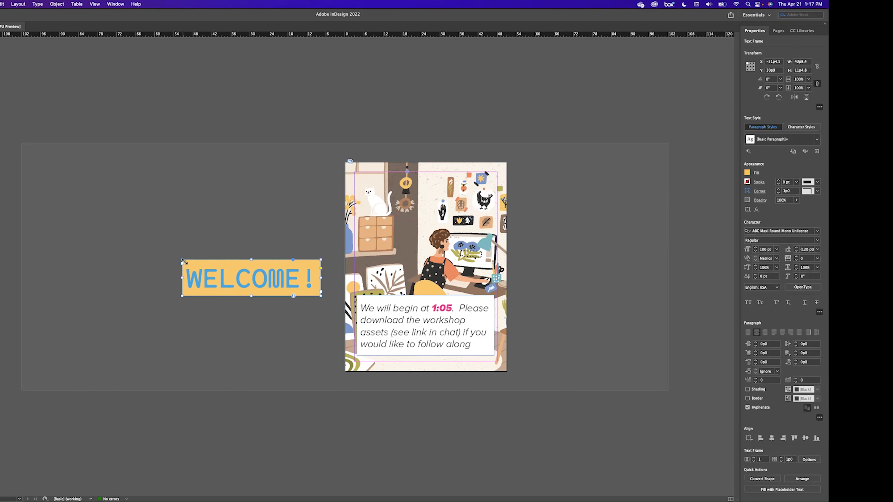
{"action": "left_click_drag", "start_coordinate": [182, 259], "coordinate": [241, 273]}
Undo the banner's resize and its move onto the pasteboard
{"action": "key", "text": "super+z"}
{"action": "key", "text": "super+z"}
{"action": "key", "text": "super+z"}
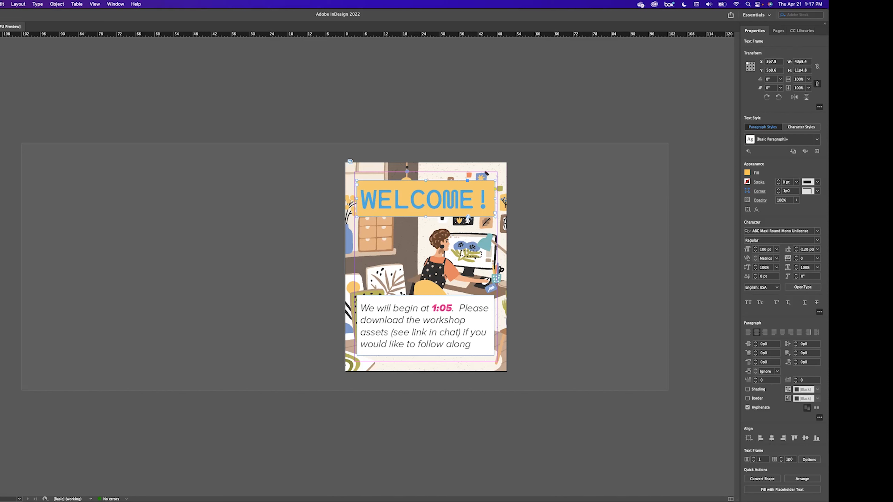
Create a text frame about 37p by 26p on the pasteboard containing "And put text in it!" at 112 pt
{"action": "left_click_drag", "start_coordinate": [65, 200], "coordinate": [182, 284]}
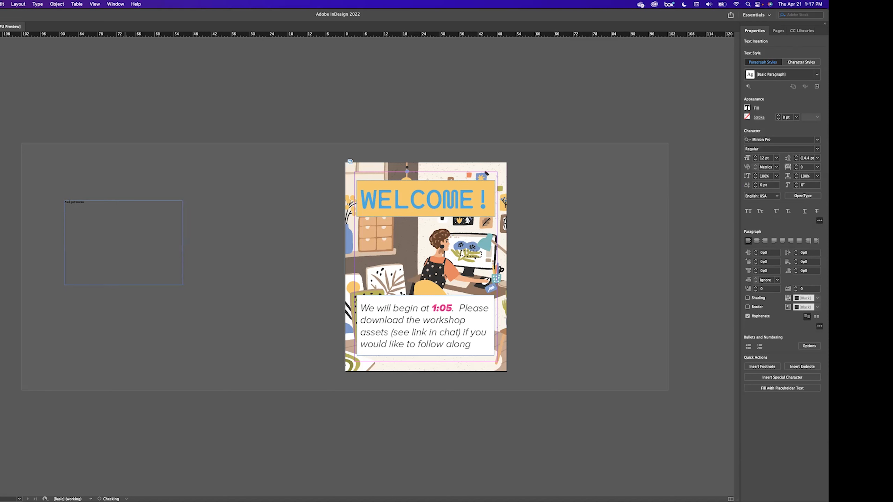
{"action": "key", "text": "Escape"}
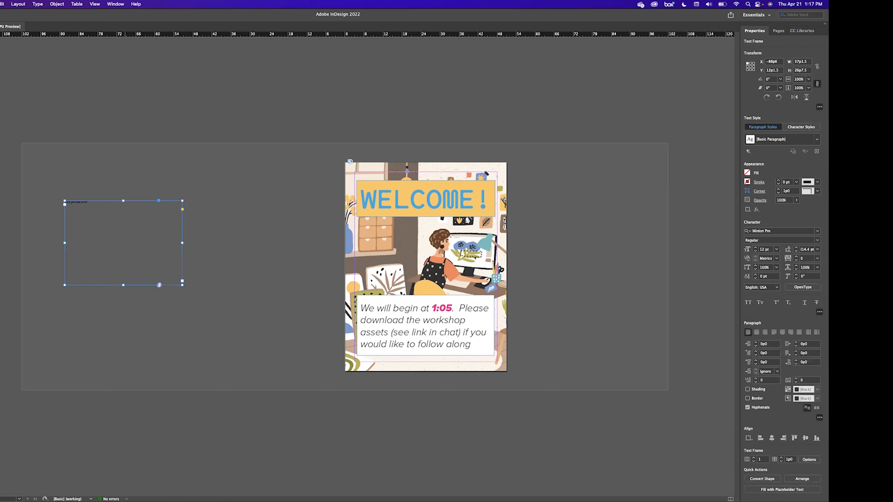
{"action": "left_click", "coordinate": [761, 249]}
{"action": "type", "text": "1"}
{"action": "key", "text": "Return"}
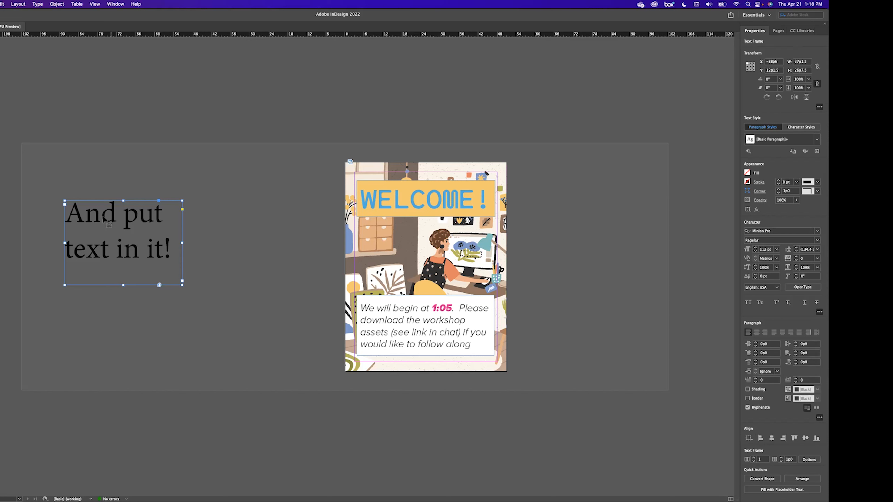
Move the new text frame closer to the page and fill it with bright green (#00fd0c)
{"action": "left_click_drag", "start_coordinate": [99, 214], "coordinate": [159, 211]}
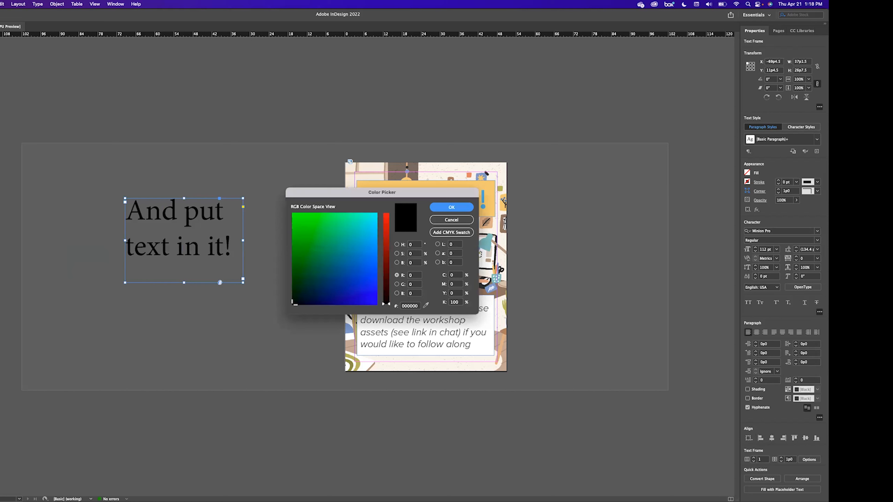
{"action": "left_click_drag", "start_coordinate": [307, 224], "coordinate": [296, 214]}
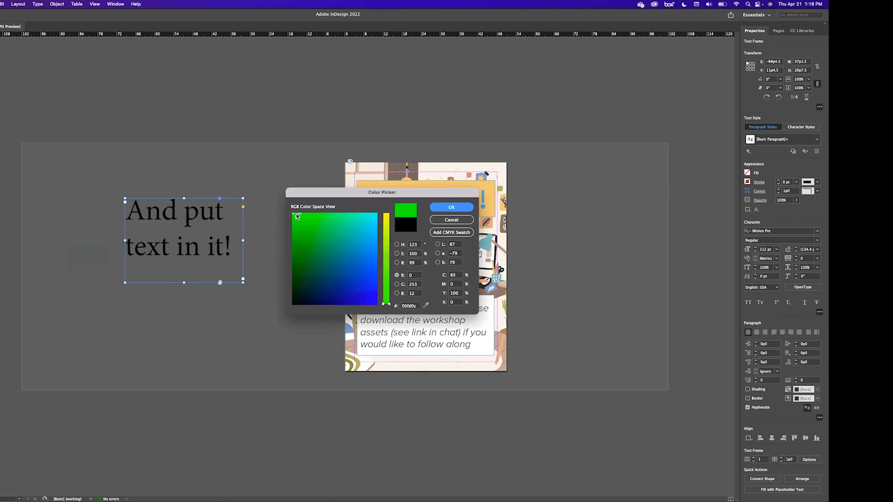
{"action": "left_click", "coordinate": [454, 209]}
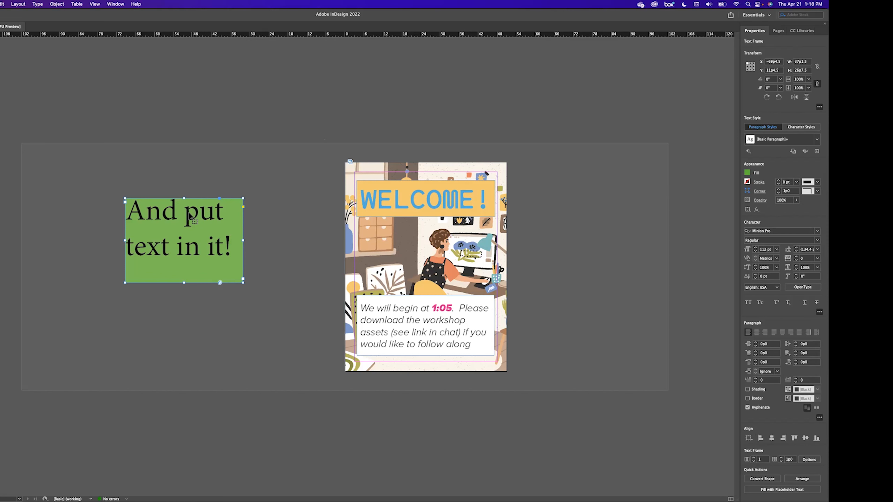
Recolour the text "And put text in it!" dark blue using the C=100 M=90 swatch
{"action": "double_click", "coordinate": [149, 216]}
{"action": "left_click_drag", "start_coordinate": [227, 247], "coordinate": [126, 197]}
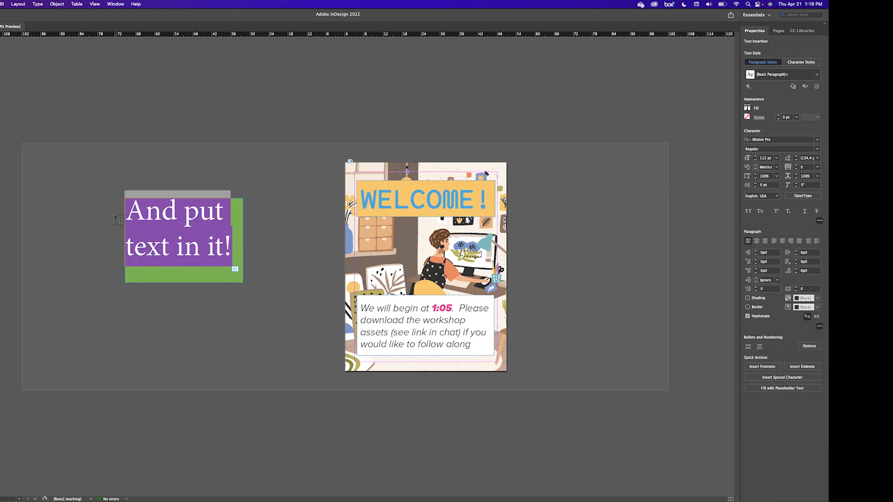
{"action": "left_click", "coordinate": [748, 109]}
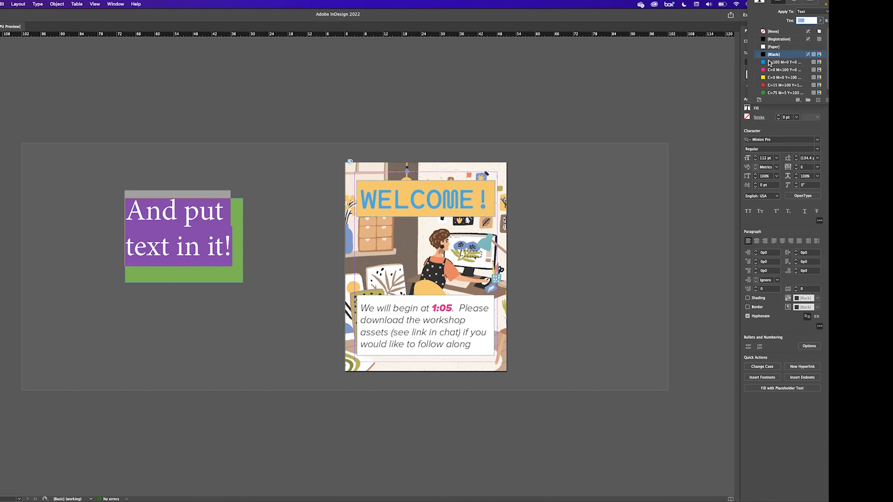
{"action": "scroll", "coordinate": [784, 82], "scroll_direction": "down", "scroll_amount": 1}
{"action": "left_click", "coordinate": [764, 94]}
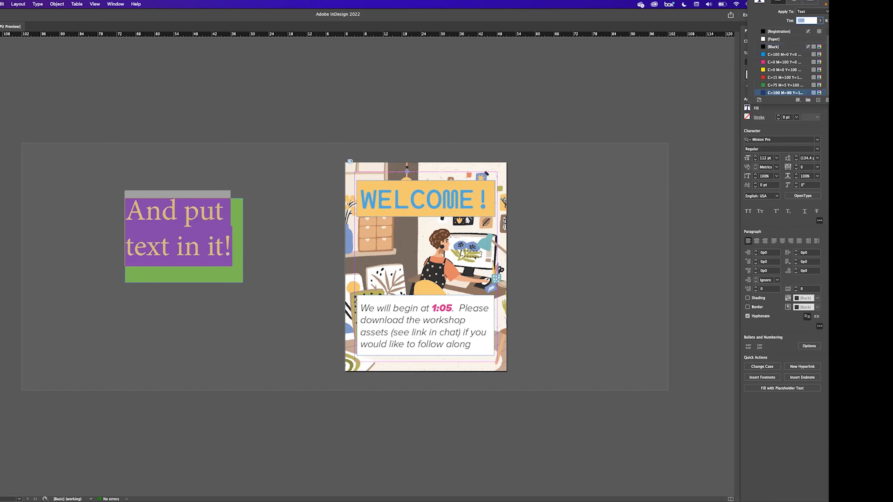
{"action": "key", "text": "Escape"}
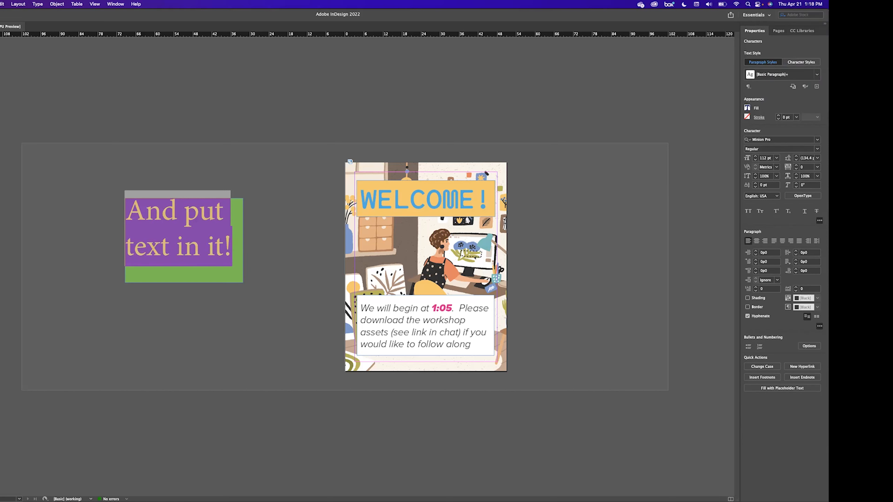
{"action": "key", "text": "Escape"}
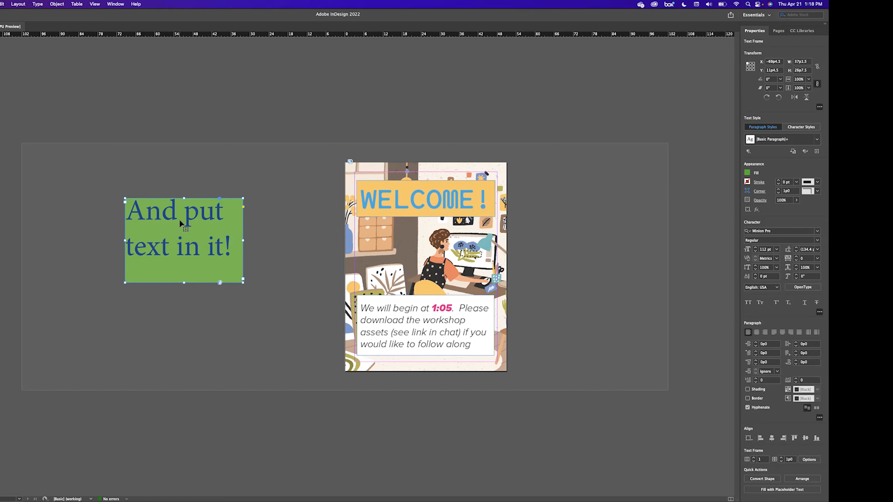
Delete the green text frame from the pasteboard
{"action": "key", "text": "BackSpace"}
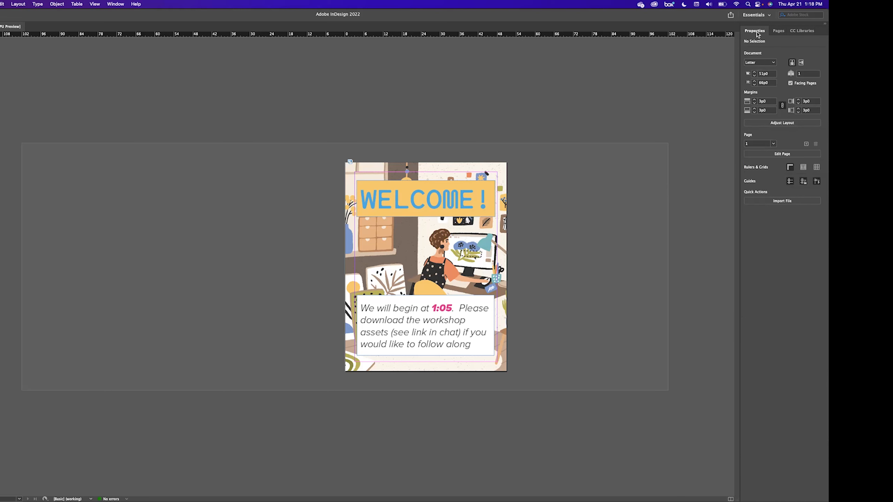
{"action": "key", "text": "super+equal"}
{"action": "key", "text": "super+equal"}
{"action": "left_click_drag", "start_coordinate": [625, 177], "coordinate": [454, 176]}
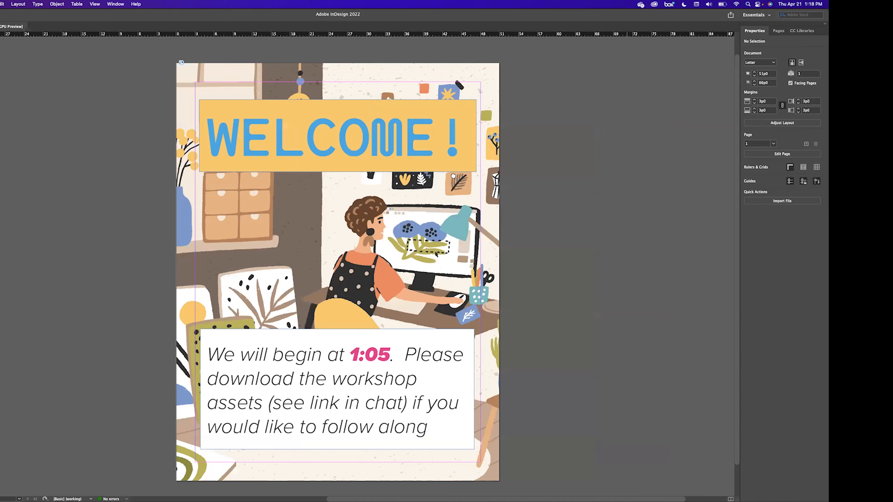
{"action": "scroll", "coordinate": [454, 175], "scroll_direction": "down", "scroll_amount": 2}
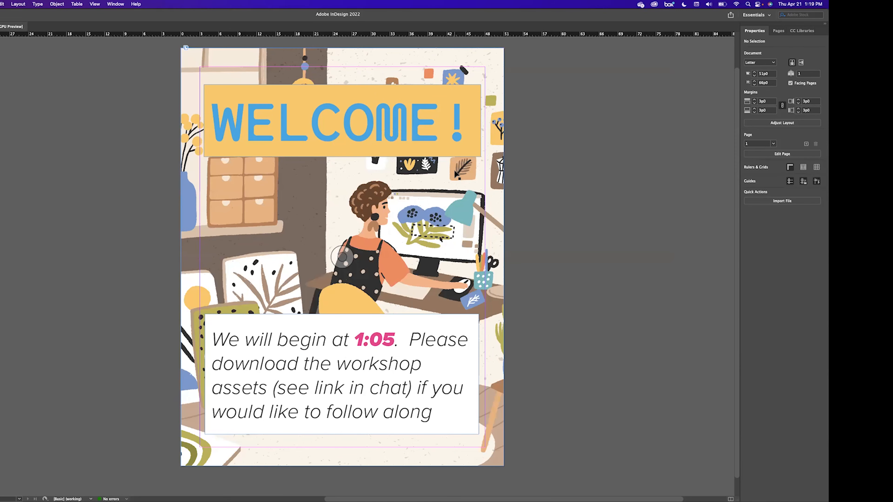
Select the WELCOME! banner frame and part of its text to compare frame and character formatting options
{"action": "left_click", "coordinate": [226, 100]}
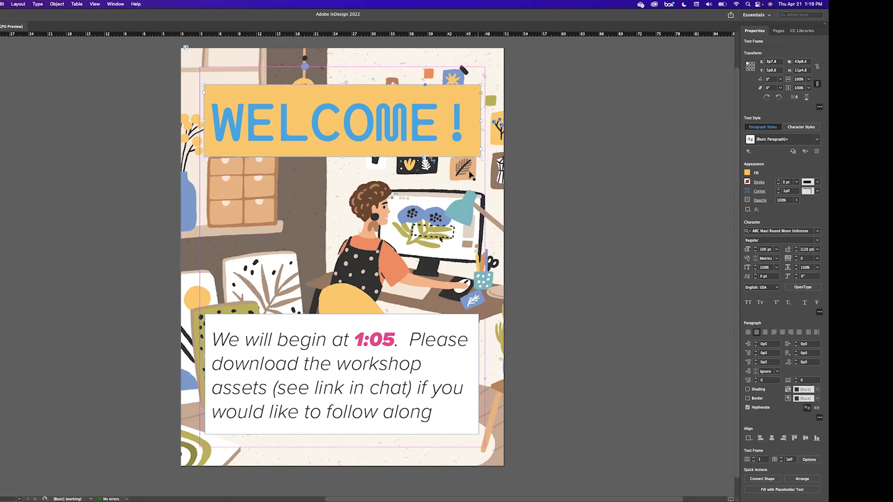
{"action": "left_click", "coordinate": [372, 126]}
{"action": "left_click_drag", "start_coordinate": [468, 128], "coordinate": [295, 127]}
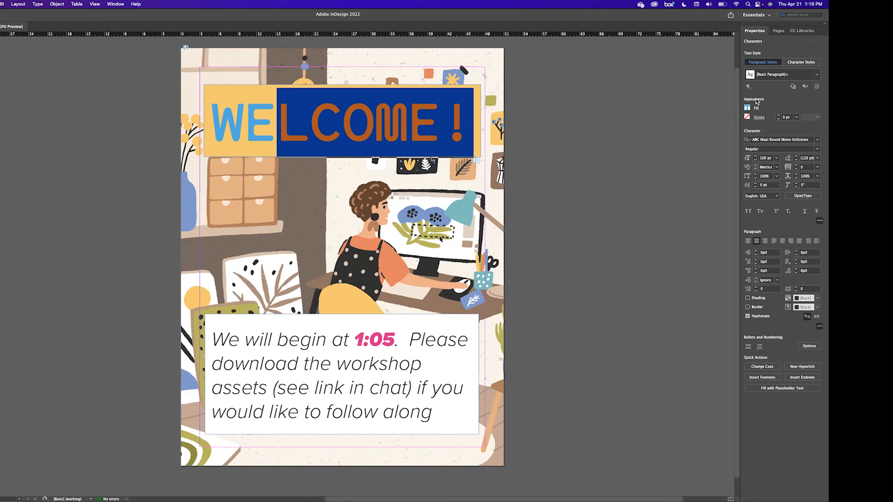
{"action": "key", "text": "Escape"}
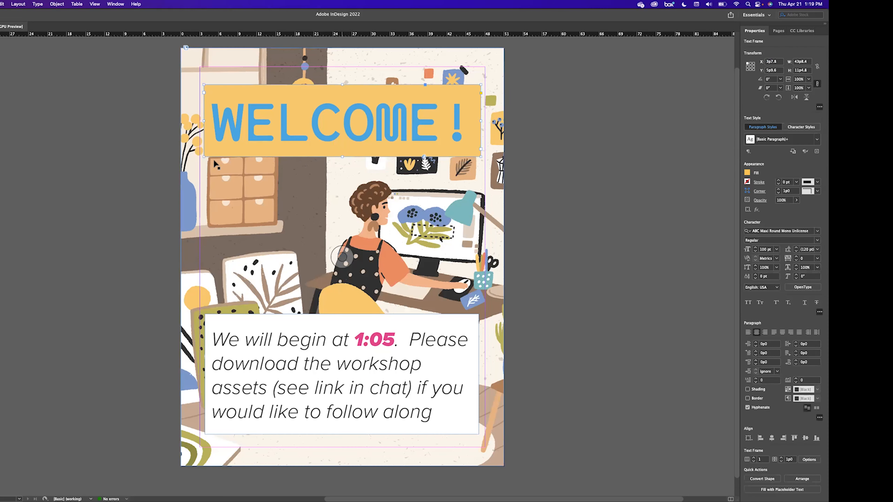
Fill the background image's frame with the magenta C=0 M=100 swatch and test fitting its content proportionally before filling the frame proportionally again
{"action": "left_click", "coordinate": [190, 150]}
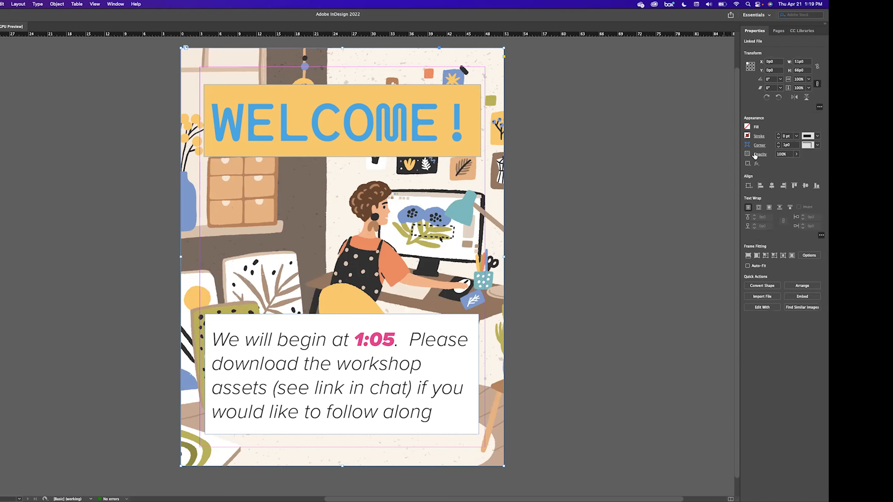
{"action": "left_click", "coordinate": [747, 127]}
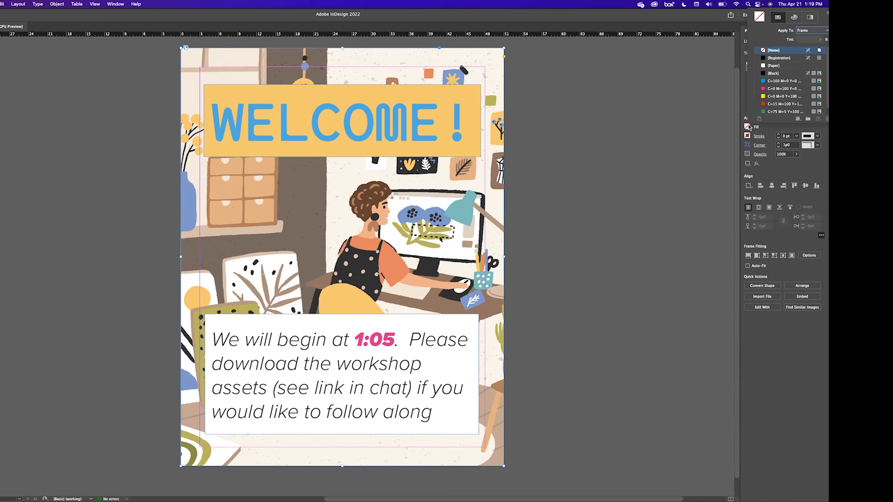
{"action": "left_click", "coordinate": [763, 89]}
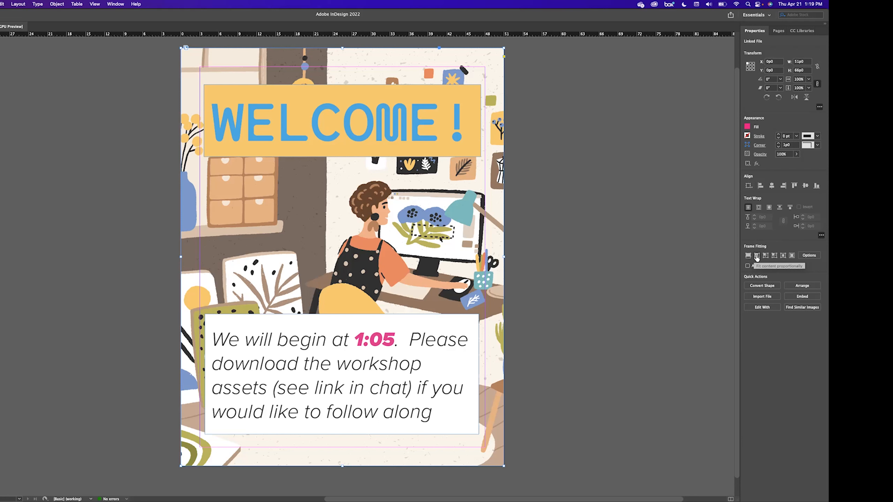
{"action": "left_click", "coordinate": [756, 257]}
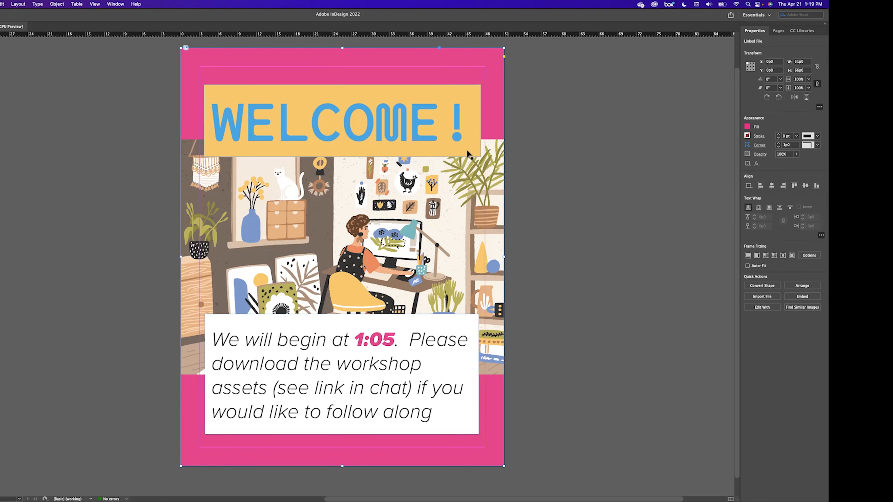
{"action": "key", "text": "super+alt+shift+c"}
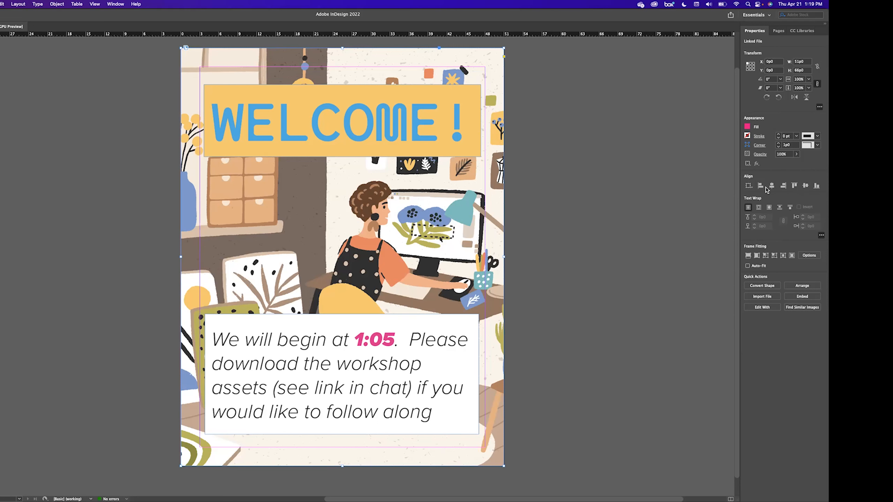
Select the WELCOME! banner and the background image in turn to compare their available properties
{"action": "left_click", "coordinate": [290, 112]}
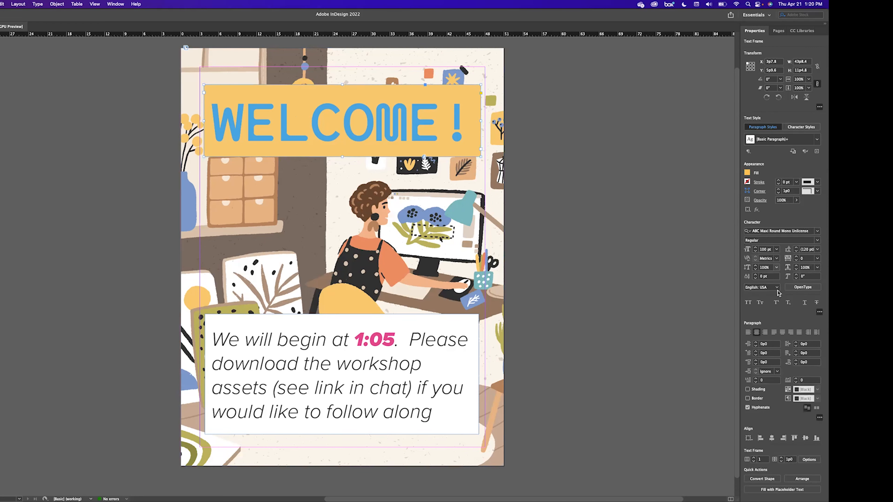
{"action": "left_click", "coordinate": [365, 299]}
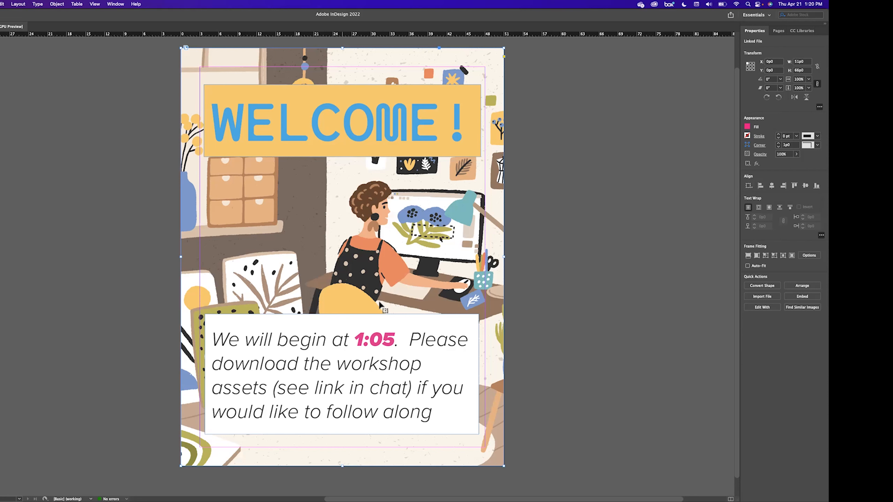
{"action": "left_click", "coordinate": [270, 92]}
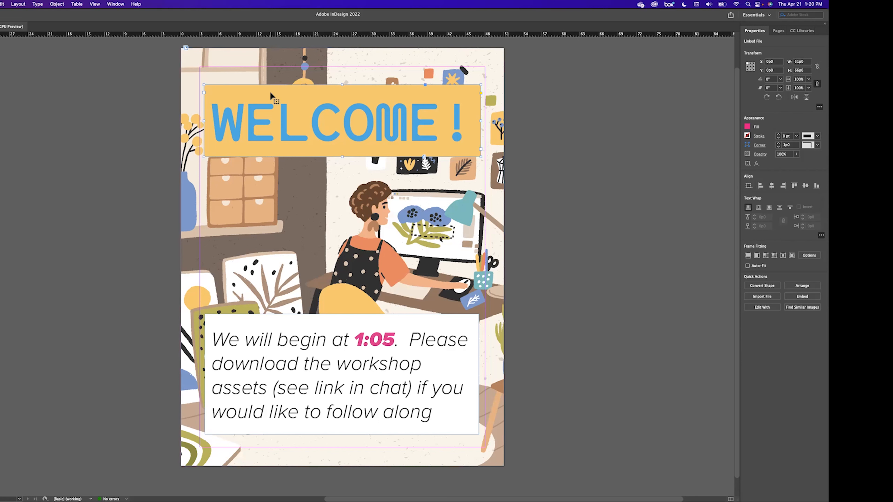
Move the white text frame off-centre past the page's left edge, and align it with the WELCOME! banner by their horizontal centers
{"action": "left_click", "coordinate": [315, 330], "text": "shift"}
{"action": "left_click", "coordinate": [95, 322]}
{"action": "left_click_drag", "start_coordinate": [289, 331], "coordinate": [259, 326]}
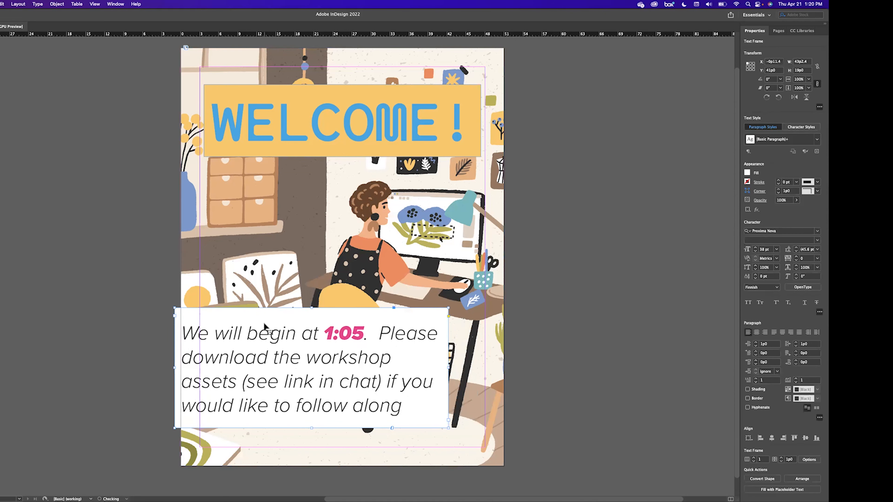
{"action": "left_click", "coordinate": [237, 91], "text": "shift"}
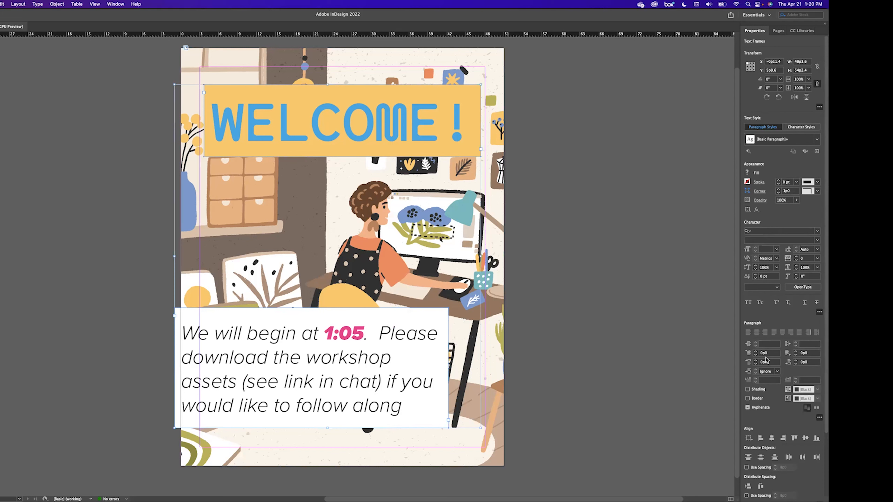
{"action": "scroll", "coordinate": [765, 357], "scroll_direction": "down", "scroll_amount": 1}
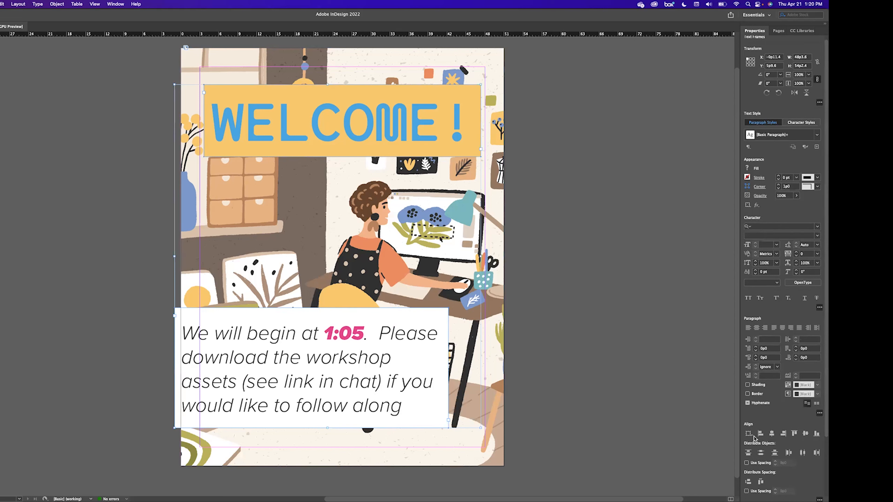
{"action": "left_click", "coordinate": [770, 435]}
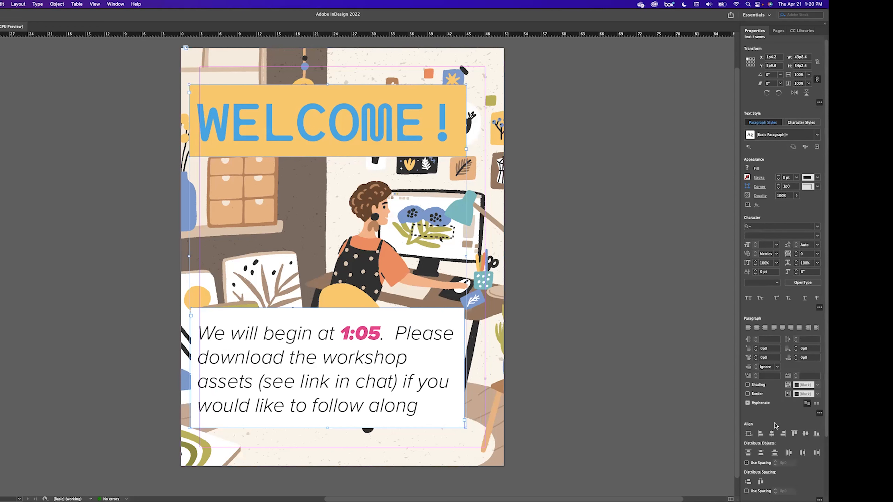
Move the banner and the white text frame together to X 3p7.8, Y 5p3, centred horizontally on the page
{"action": "left_click_drag", "start_coordinate": [332, 101], "coordinate": [345, 98]}
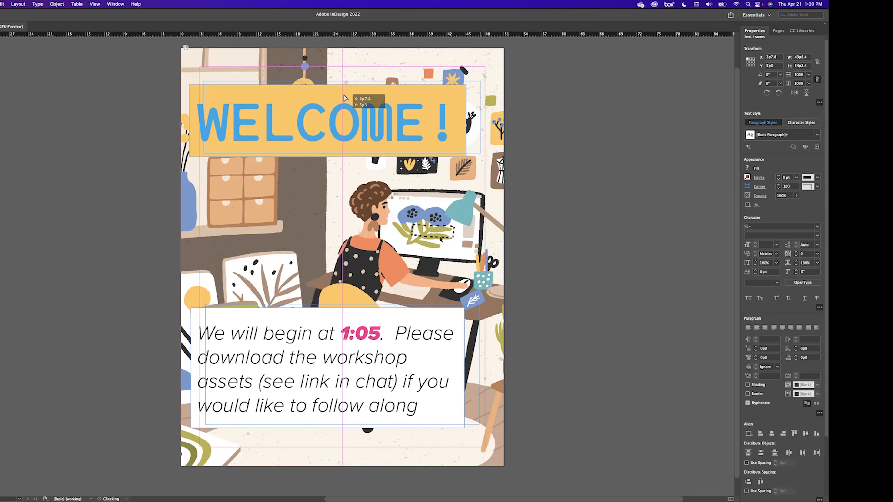
{"action": "left_click_drag", "start_coordinate": [344, 98], "coordinate": [344, 99]}
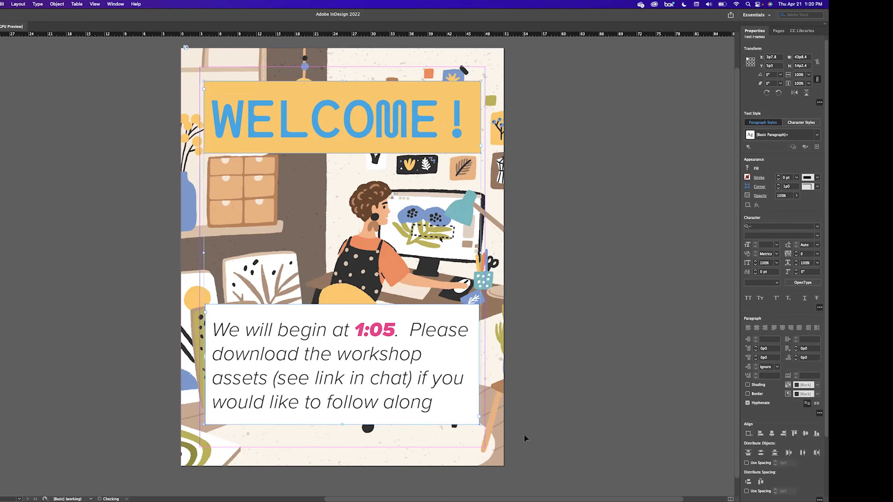
{"action": "left_click", "coordinate": [150, 290]}
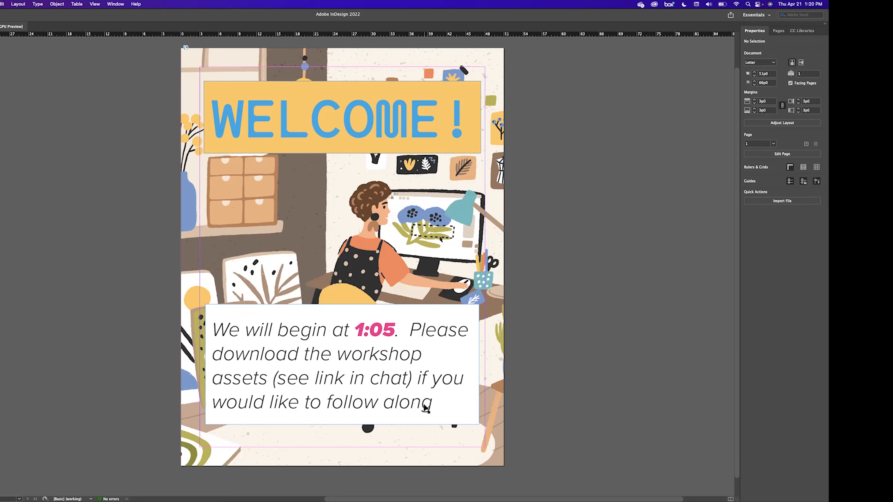
Examine the file formats offered by Save As, including InDesign 2022 template, and close it without saving
{"action": "left_click", "coordinate": [342, 257]}
{"action": "left_click", "coordinate": [0, 4]}
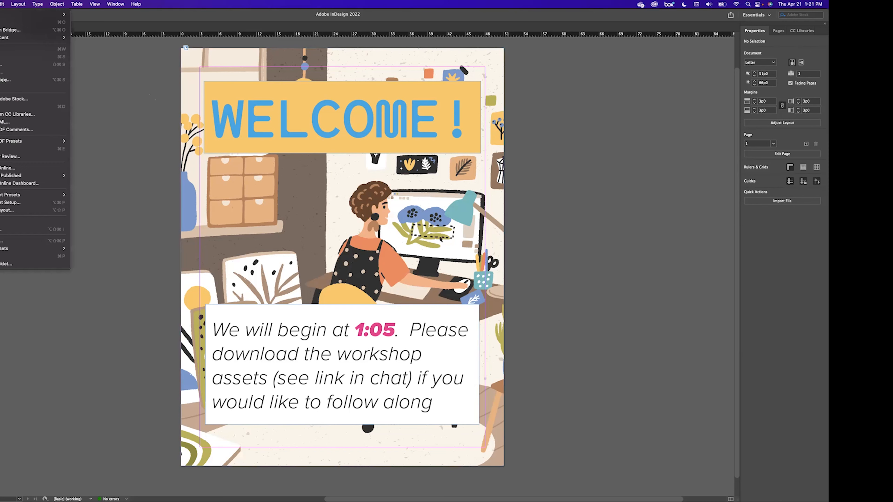
{"action": "left_click", "coordinate": [5, 66]}
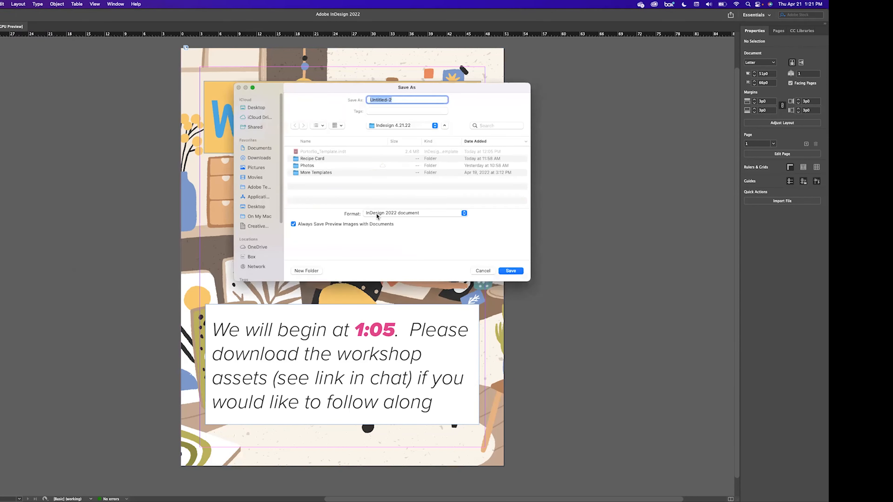
{"action": "left_click", "coordinate": [398, 215]}
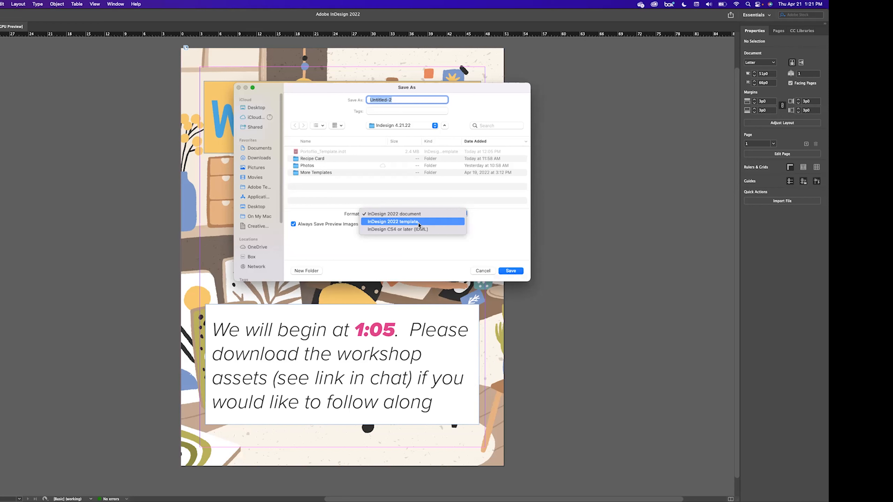
{"action": "key", "text": "Escape"}
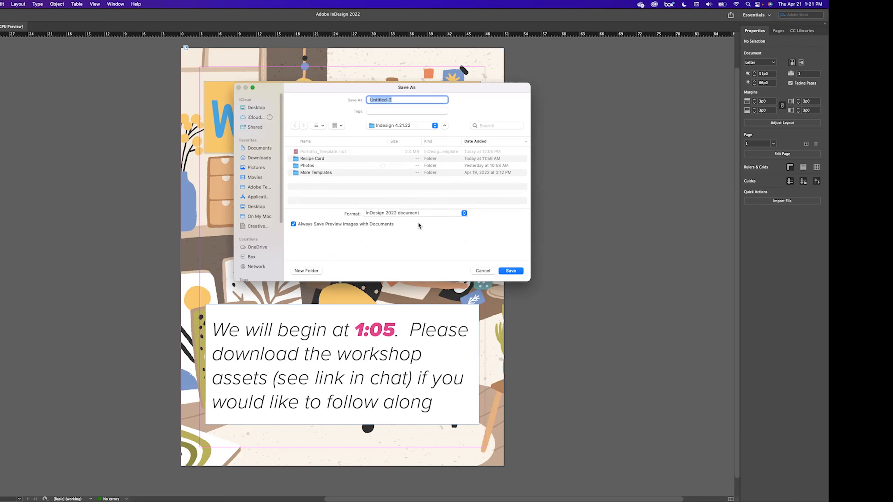
{"action": "key", "text": "Return"}
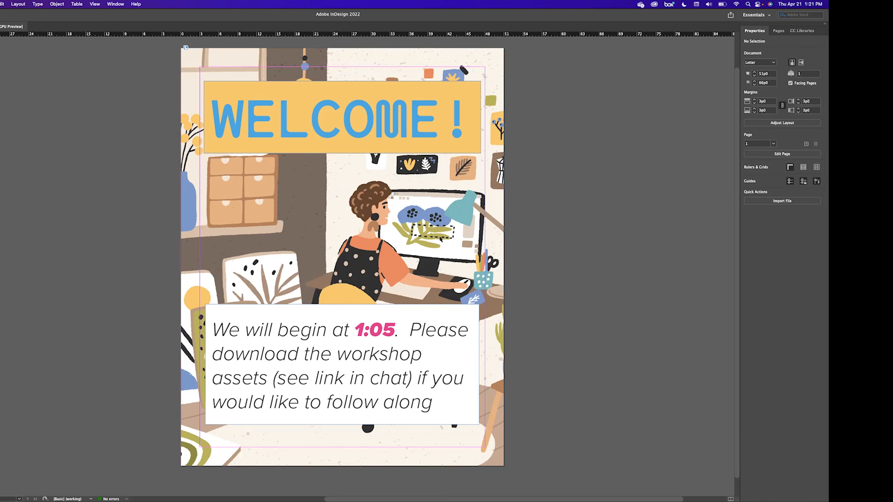
Switch to Finder and open the portfolio template file (.indt) from the Indesign 4.21.22 folder
{"action": "left_click", "coordinate": [327, 251]}
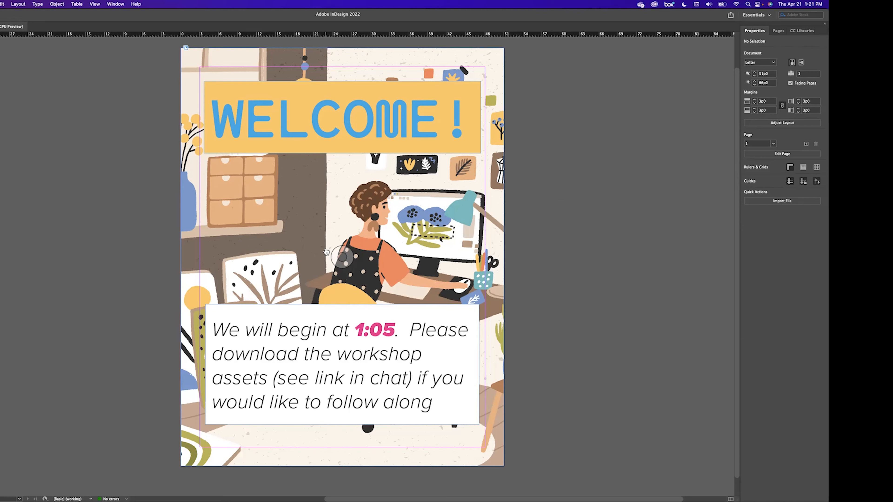
{"action": "key", "text": "super+Tab"}
{"action": "left_click_drag", "start_coordinate": [535, 197], "coordinate": [172, 200]}
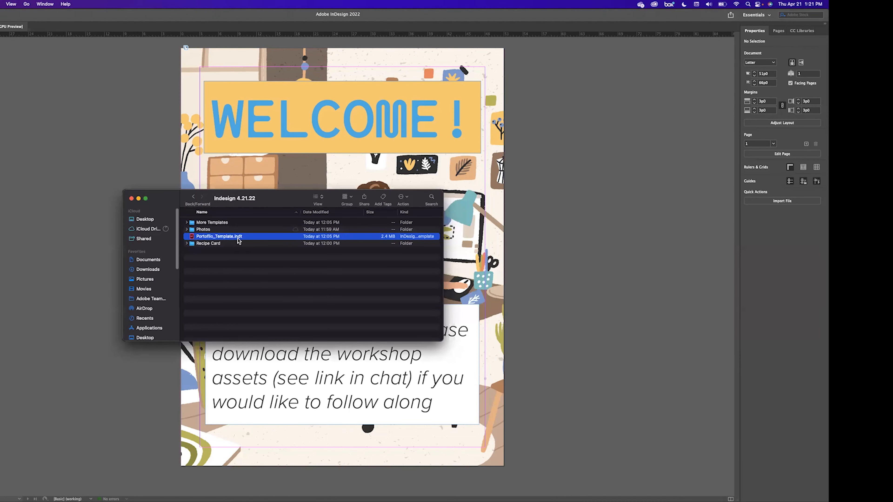
{"action": "double_click", "coordinate": [202, 238]}
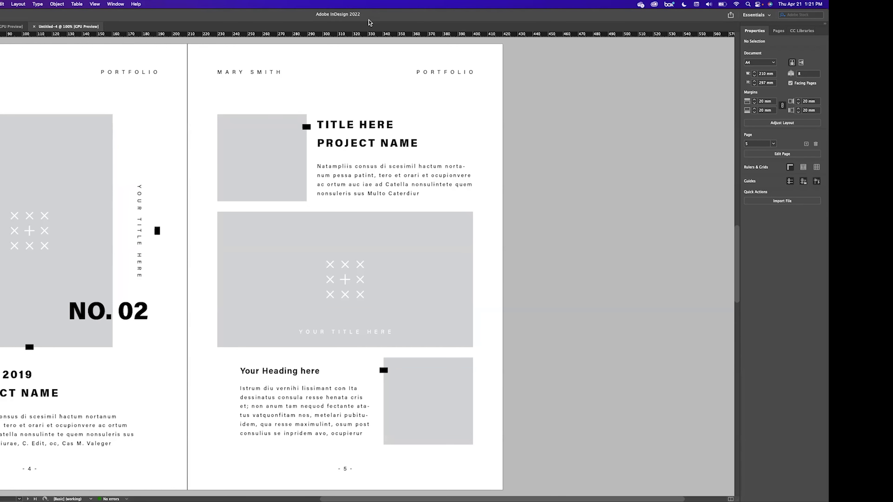
{"action": "key", "text": "super+minus"}
{"action": "left_click_drag", "start_coordinate": [43, 156], "coordinate": [61, 161]}
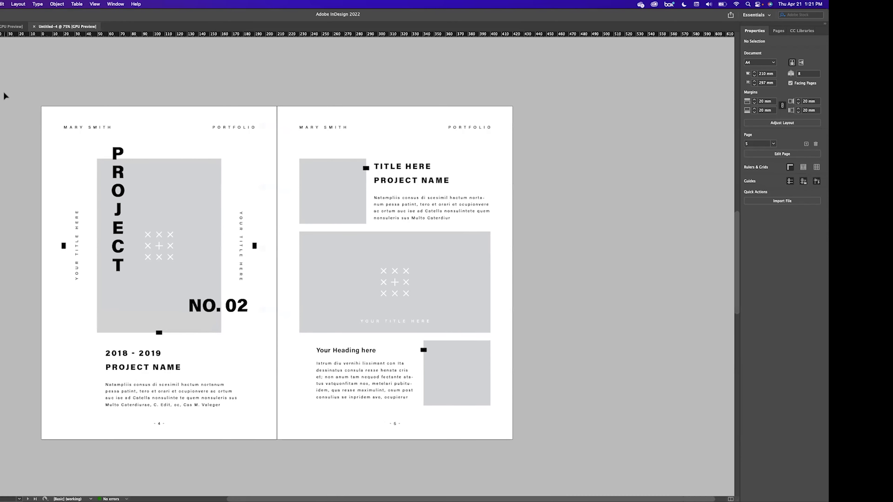
Save the portfolio document as Template Demo 4.22 in the Indesign 4.21.22 folder, using the InDesign 2022 document format
{"action": "key", "text": "super+s"}
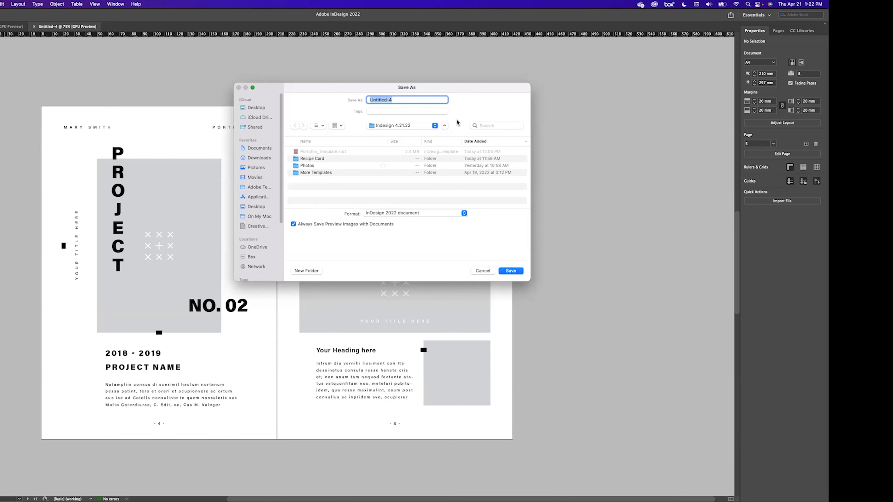
{"action": "type", "text": "z"}
{"action": "key", "text": "BackSpace"}
{"action": "type", "text": "Template Demo 4.22"}
{"action": "key", "text": "Return"}
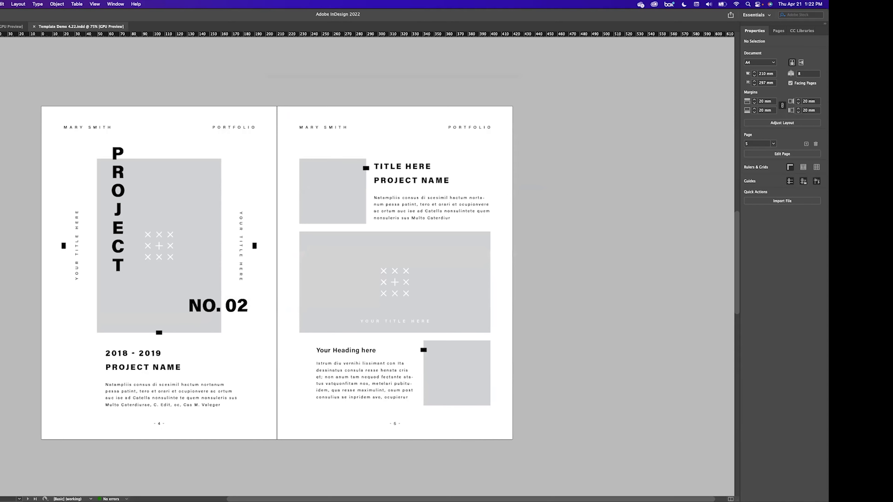
Switch to Finder and locate the saved Template Demo 4.22.indd beside the original template in the Indesign 4.21.22 folder
{"action": "key", "text": "super+Tab"}
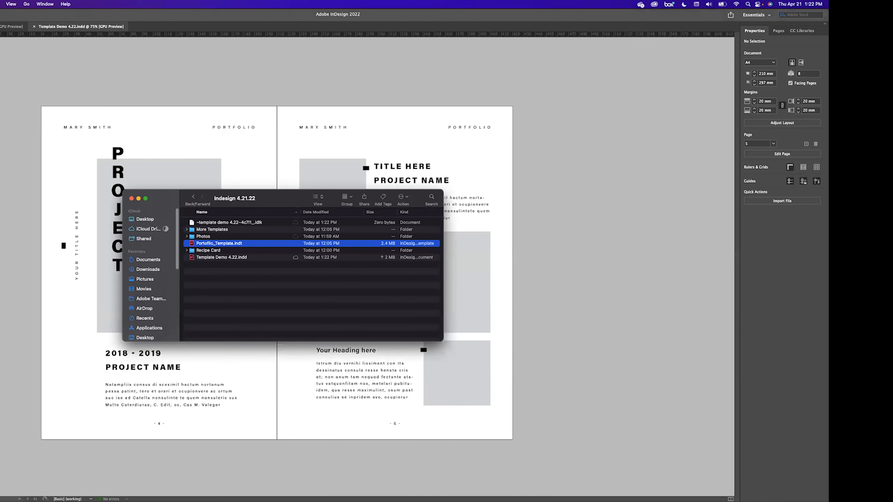
{"action": "left_click_drag", "start_coordinate": [168, 202], "coordinate": [473, 164]}
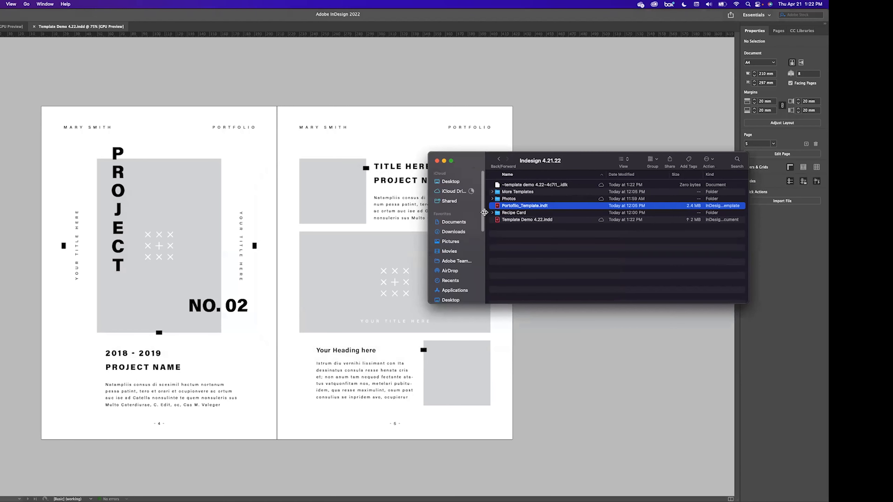
{"action": "left_click", "coordinate": [510, 220]}
{"action": "left_click", "coordinate": [513, 212]}
{"action": "left_click", "coordinate": [512, 208]}
{"action": "left_click", "coordinate": [516, 221]}
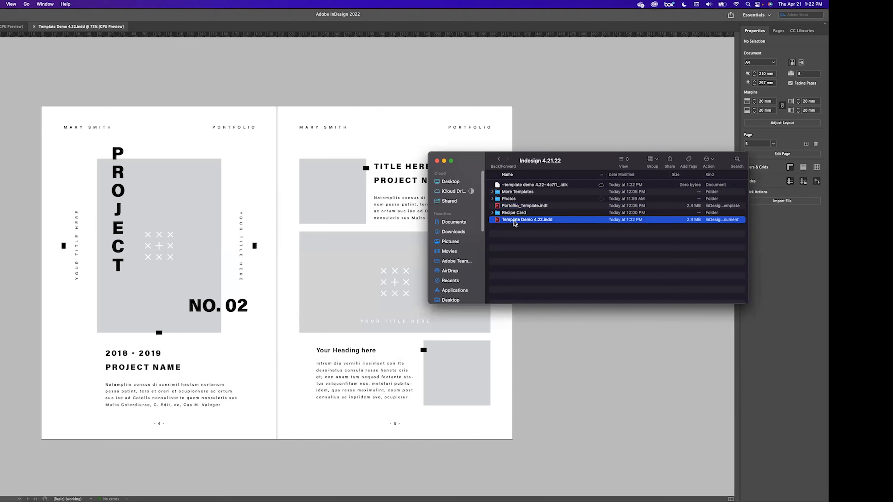
Expand the Photos folder, look through its JPEG images, and preview the first photo before closing the preview
{"action": "left_click", "coordinate": [492, 199]}
{"action": "scroll", "coordinate": [520, 240], "scroll_direction": "down", "scroll_amount": 5}
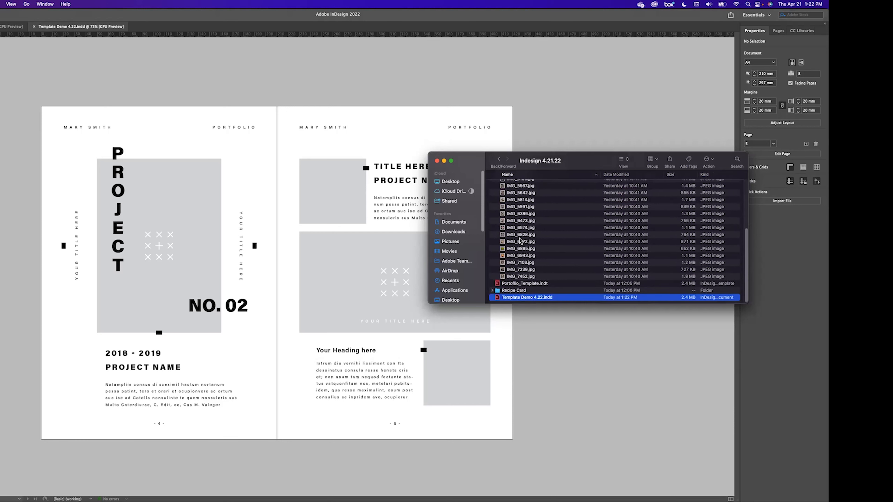
{"action": "scroll", "coordinate": [519, 241], "scroll_direction": "up", "scroll_amount": 5}
{"action": "double_click", "coordinate": [521, 206]}
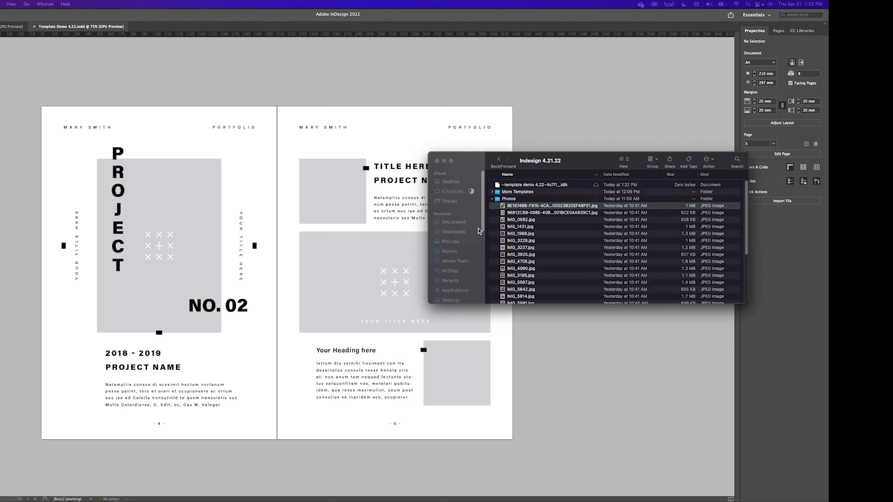
{"action": "left_click", "coordinate": [478, 231]}
{"action": "left_click_drag", "start_coordinate": [0, 114], "coordinate": [120, 59]}
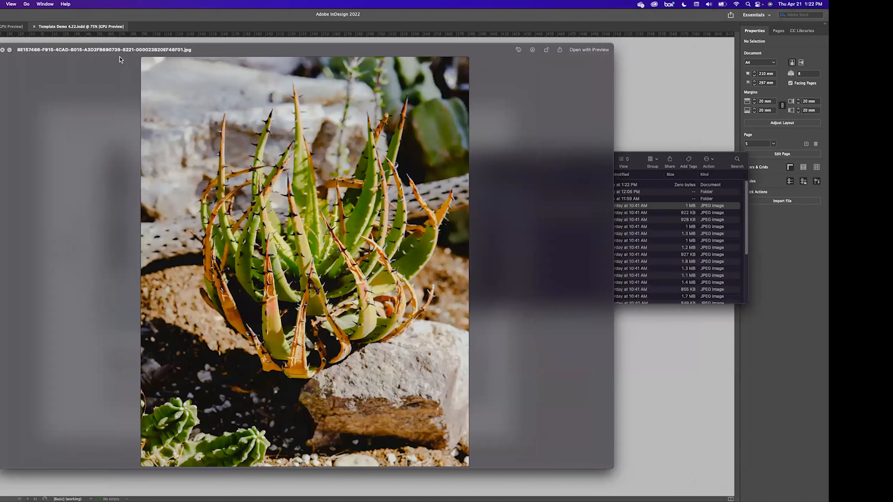
{"action": "key", "text": "space"}
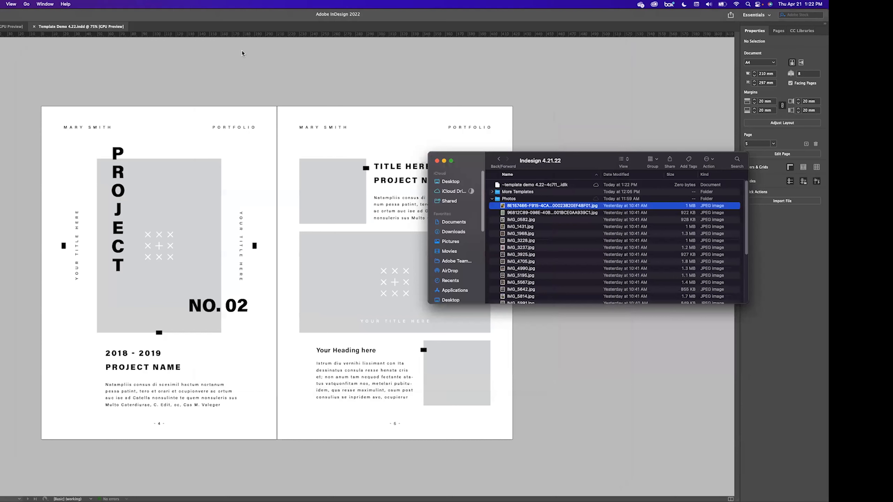
Switch back to InDesign and examine the portfolio from its cover and as an overview of all pages
{"action": "left_click", "coordinate": [168, 69]}
{"action": "scroll", "coordinate": [163, 106], "scroll_direction": "up", "scroll_amount": 15}
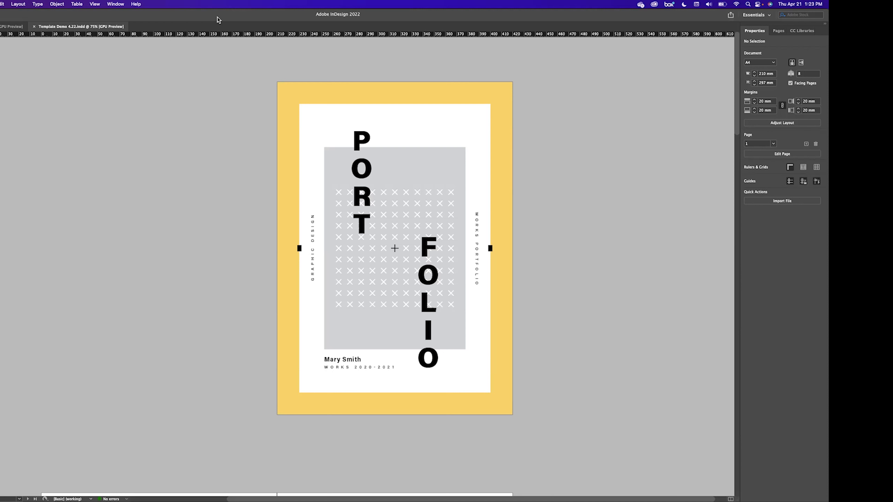
{"action": "key", "text": "super+minus"}
{"action": "key", "text": "super+minus"}
{"action": "key", "text": "super+minus"}
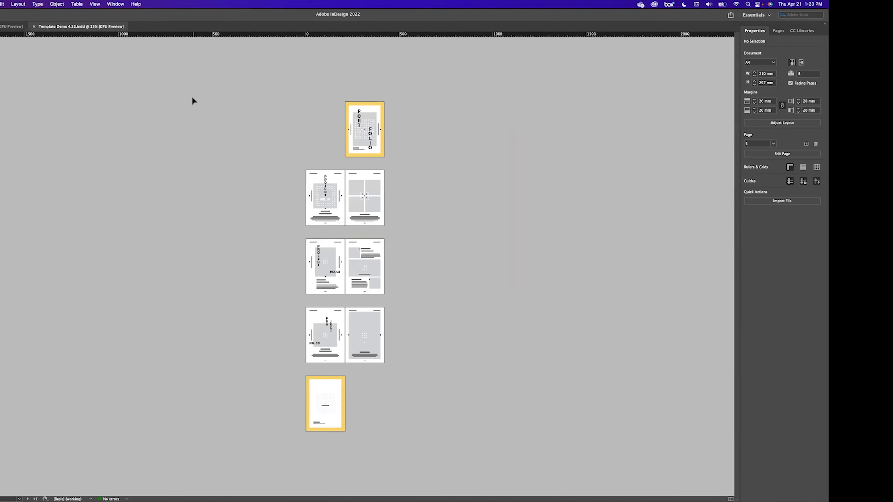
{"action": "key", "text": "super+equal"}
{"action": "key", "text": "super+equal"}
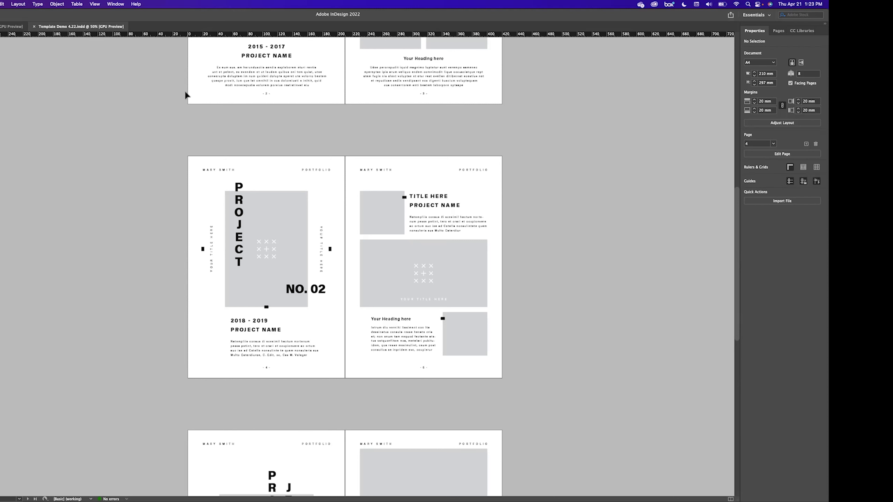
Examine the layout of each portfolio spread, from the cover through projects 01 to 03 to the closing page
{"action": "scroll", "coordinate": [116, 176], "scroll_direction": "up", "scroll_amount": 10}
{"action": "scroll", "coordinate": [116, 176], "scroll_direction": "up", "scroll_amount": 5}
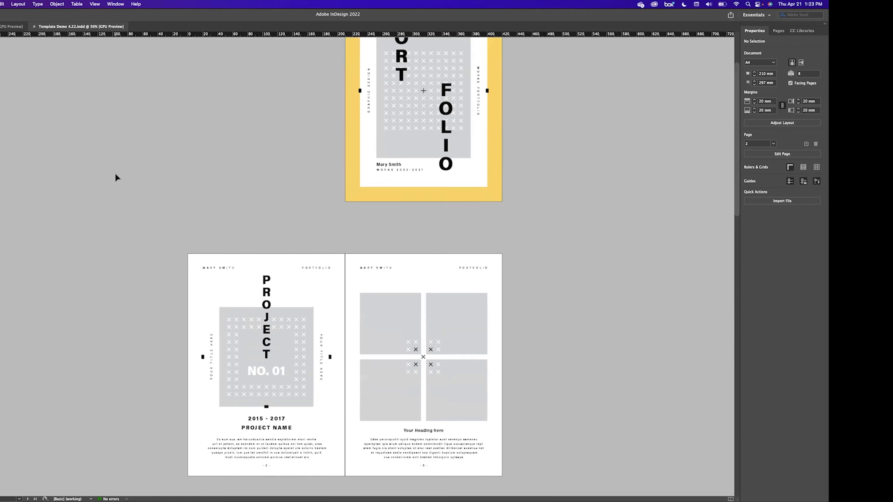
{"action": "scroll", "coordinate": [414, 199], "scroll_direction": "down", "scroll_amount": 10}
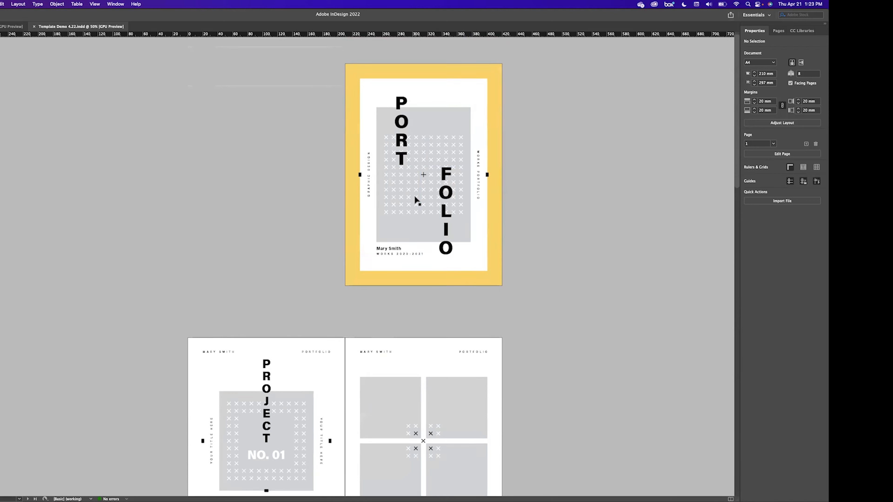
{"action": "scroll", "coordinate": [272, 209], "scroll_direction": "down", "scroll_amount": 5}
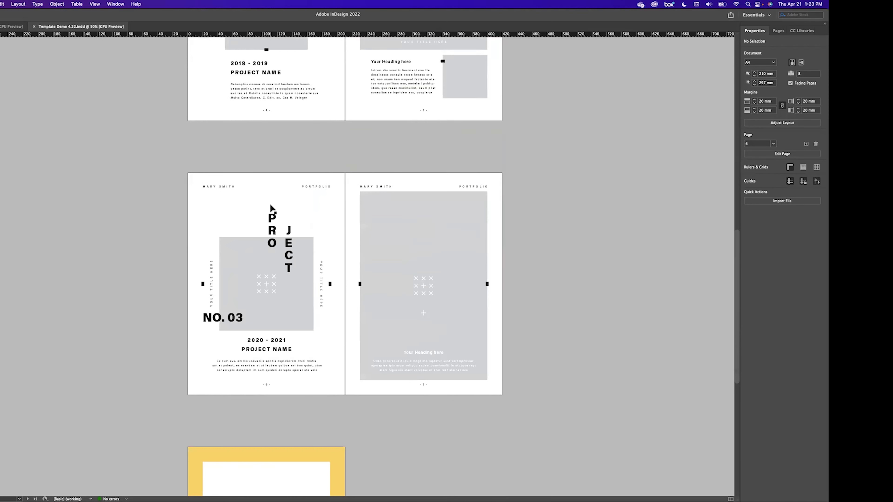
{"action": "scroll", "coordinate": [275, 267], "scroll_direction": "down", "scroll_amount": 4}
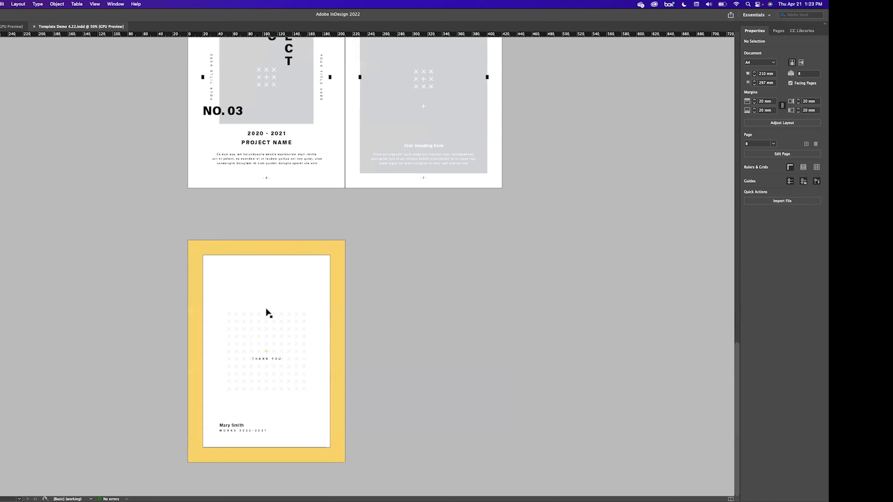
{"action": "scroll", "coordinate": [266, 309], "scroll_direction": "up", "scroll_amount": 20}
{"action": "scroll", "coordinate": [266, 310], "scroll_direction": "down", "scroll_amount": 5}
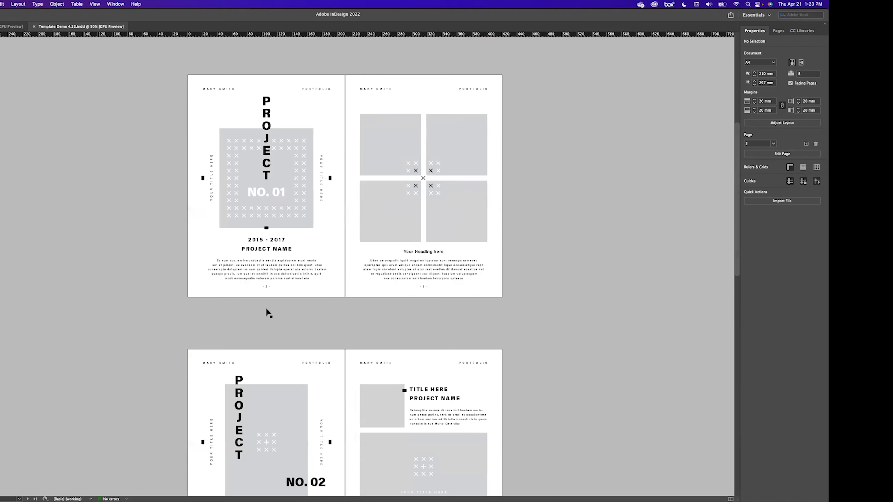
{"action": "scroll", "coordinate": [266, 310], "scroll_direction": "down", "scroll_amount": 3}
{"action": "scroll", "coordinate": [266, 310], "scroll_direction": "down", "scroll_amount": 5}
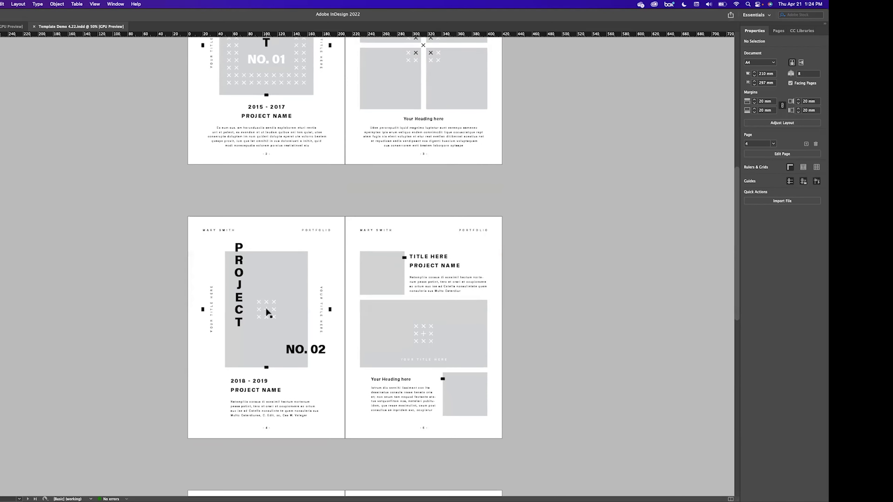
{"action": "scroll", "coordinate": [266, 310], "scroll_direction": "down", "scroll_amount": 1}
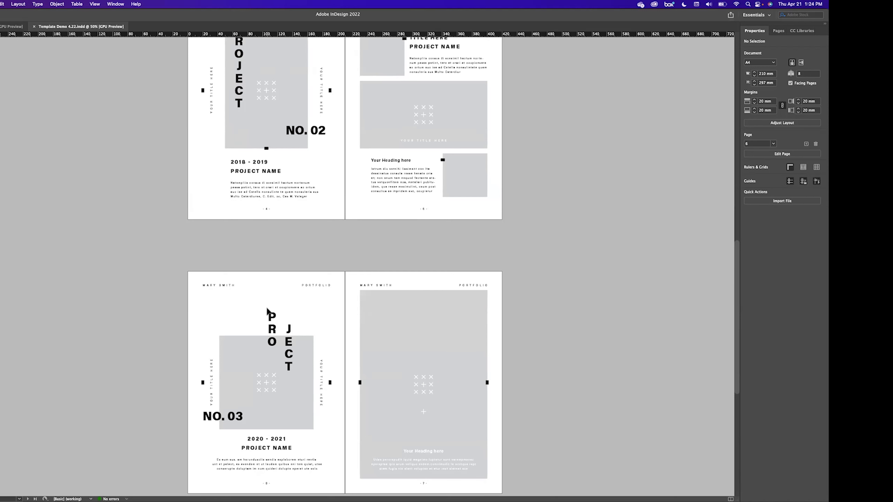
{"action": "scroll", "coordinate": [394, 364], "scroll_direction": "up", "scroll_amount": 15}
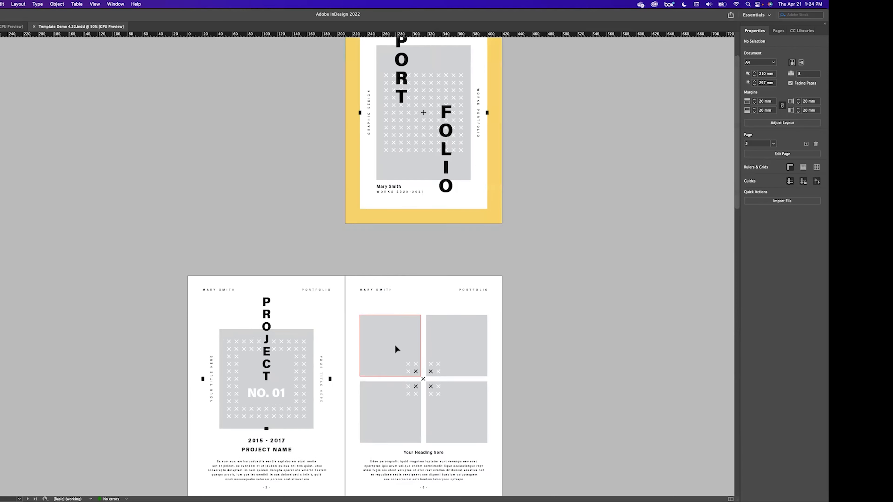
Inspect the cover's yellow background rectangle and its PORT and FOLIO title text frames at 100% zoom
{"action": "left_click", "coordinate": [366, 83]}
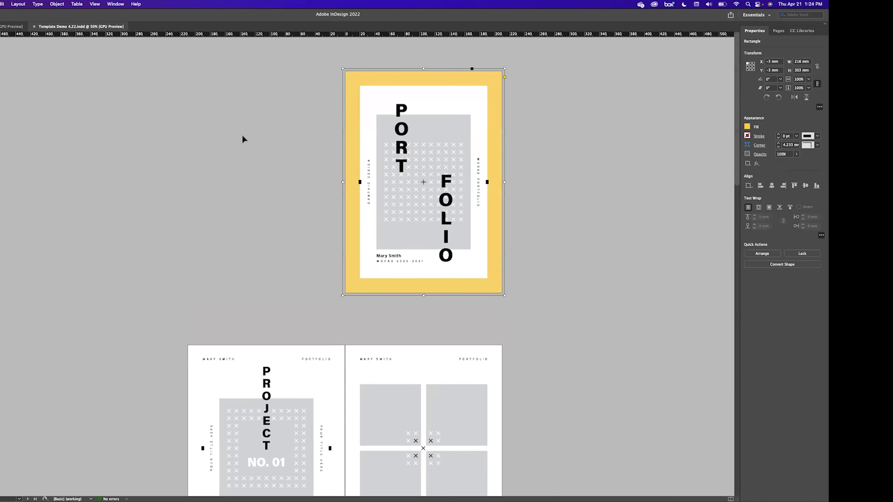
{"action": "key", "text": "super+1"}
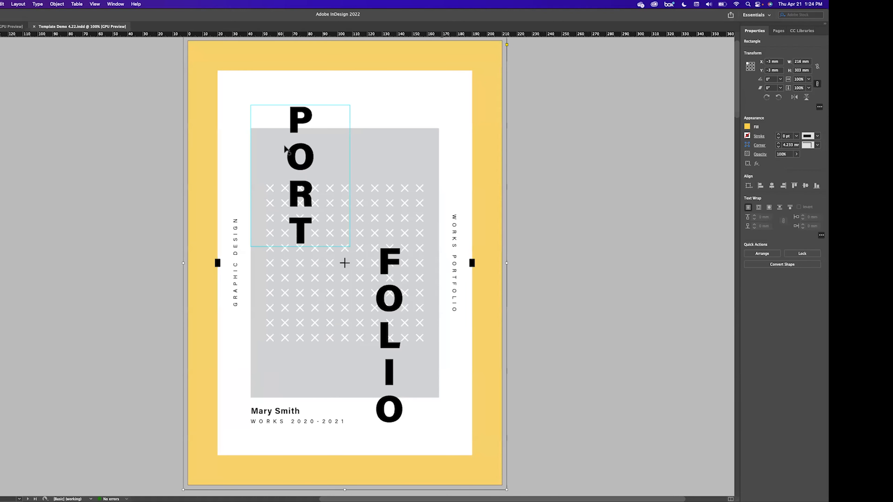
{"action": "left_click", "coordinate": [288, 150]}
{"action": "left_click", "coordinate": [370, 286]}
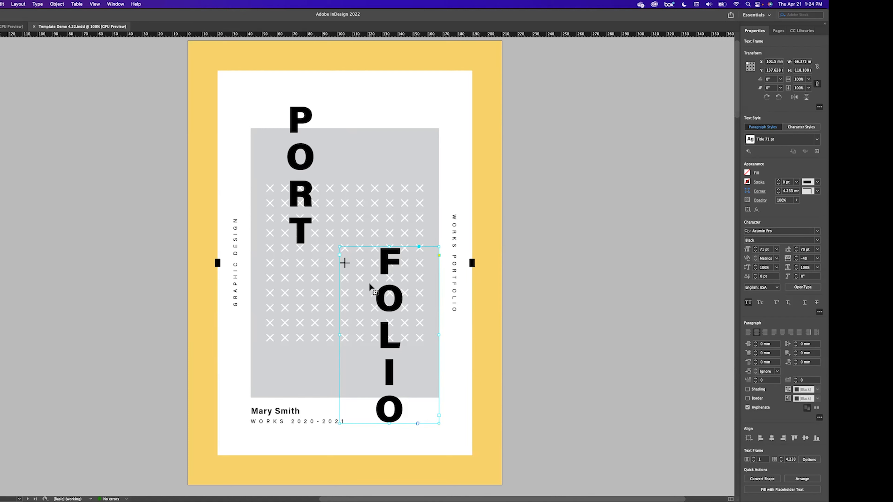
Delete the vertical word PORT from the cover's upper title text frame
{"action": "left_click", "coordinate": [297, 169]}
{"action": "double_click", "coordinate": [307, 125]}
{"action": "left_click_drag", "start_coordinate": [311, 239], "coordinate": [275, 159]}
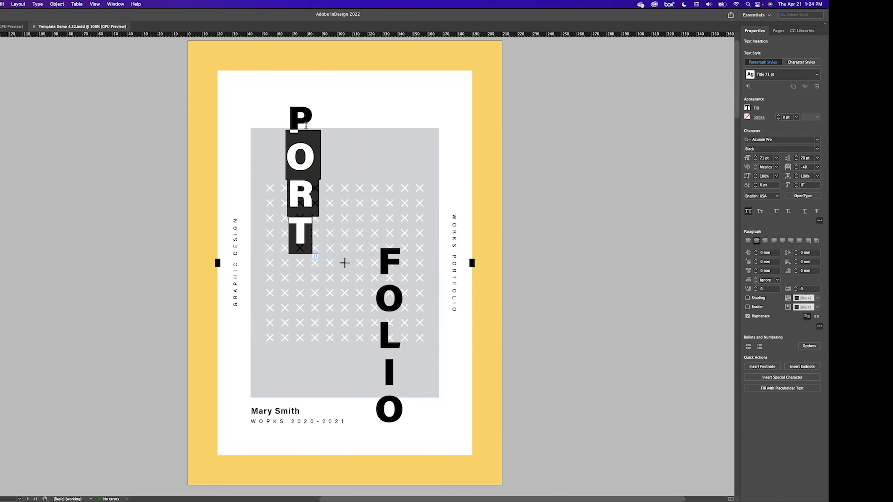
{"action": "key", "text": "BackSpace"}
{"action": "type", "text": "O"}
{"action": "key", "text": "BackSpace"}
{"action": "key", "text": "BackSpace"}
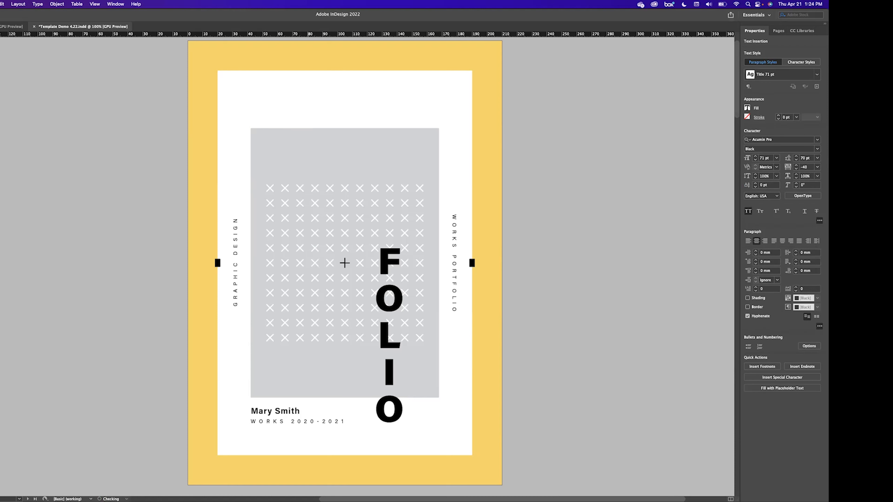
Undo the last deletion in the cover's upper title frame, and remove its remaining letter P
{"action": "key", "text": "Escape"}
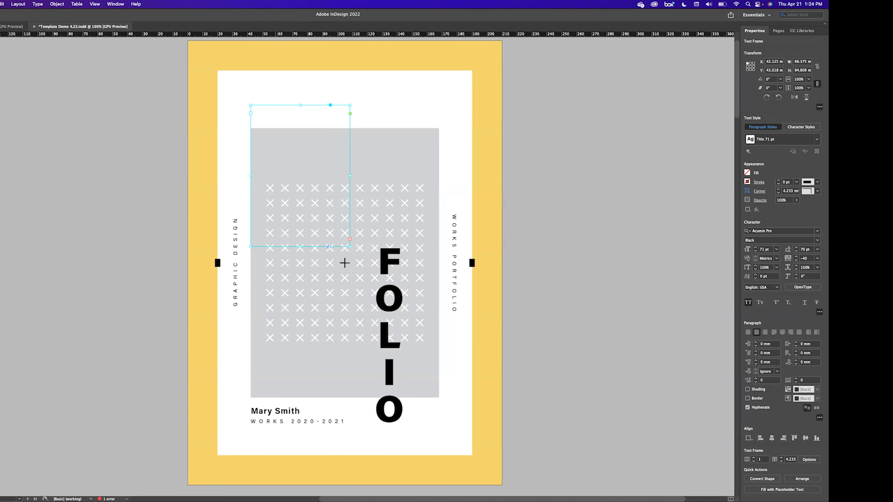
{"action": "key", "text": "super+z"}
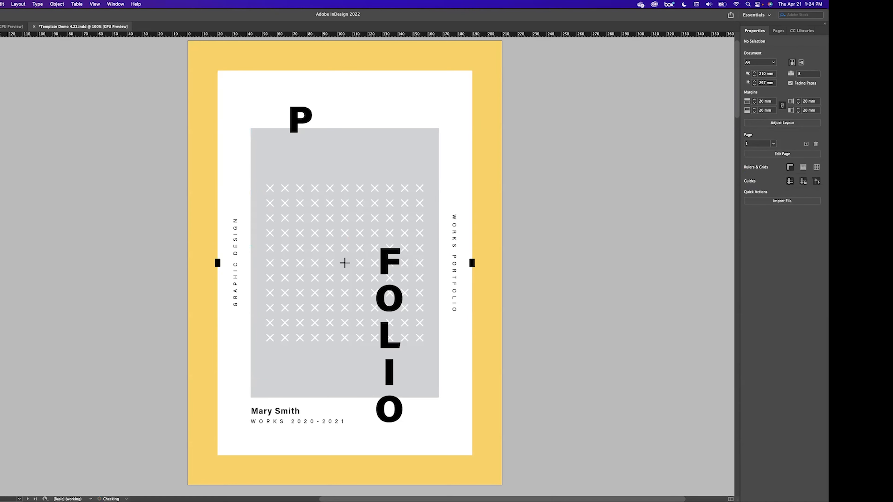
{"action": "double_click", "coordinate": [298, 120]}
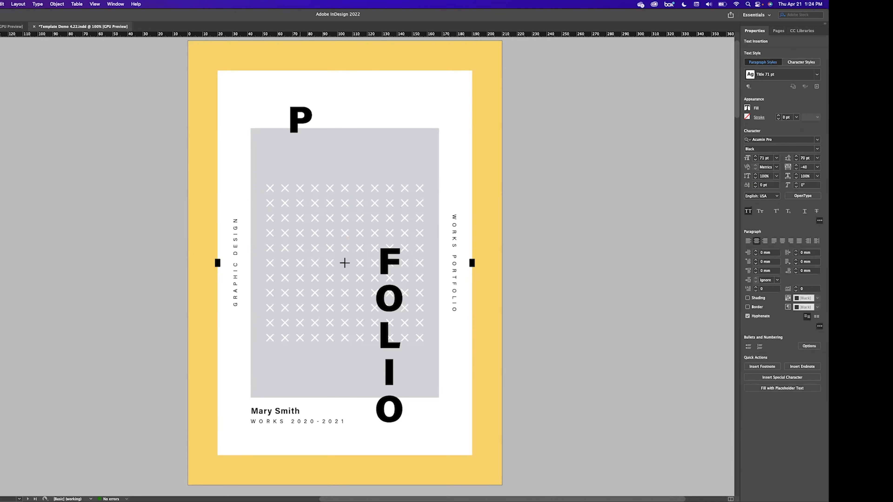
{"action": "key", "text": "Delete"}
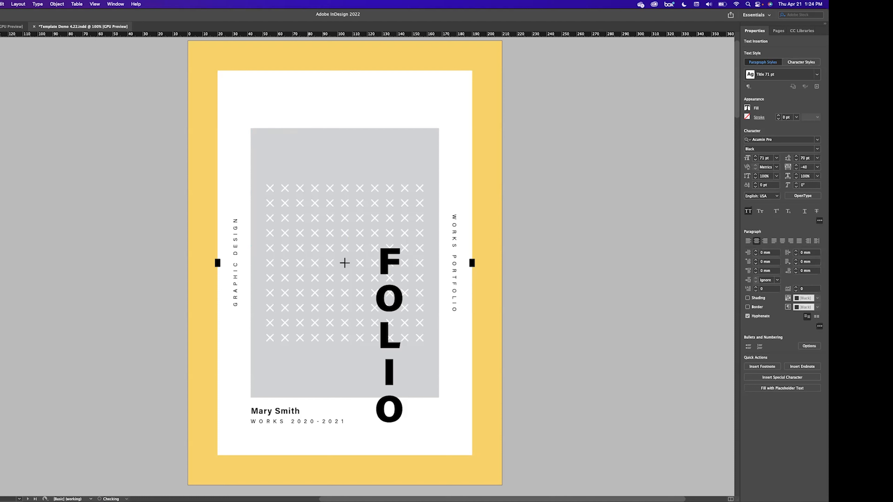
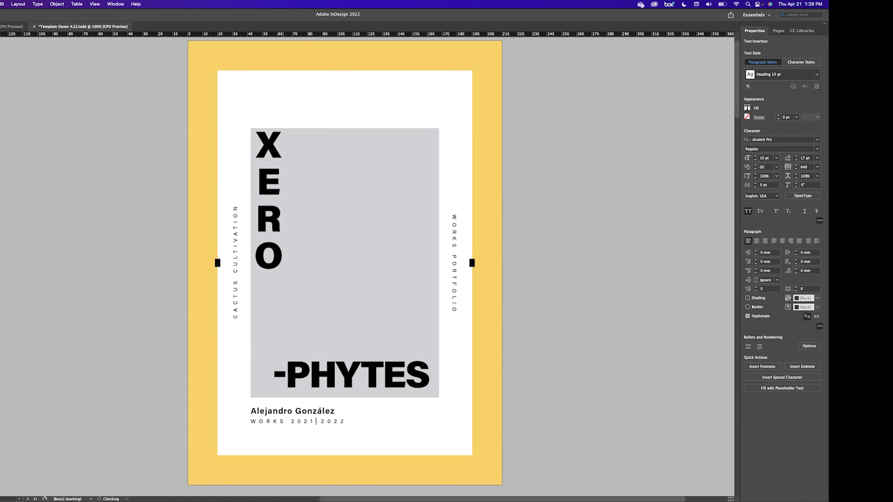
Finish the text edit and place IMG_3237.jpg from the Photos folder into the cover's grey frame, browsing the photos as thumbnails
{"action": "key", "text": "Escape"}
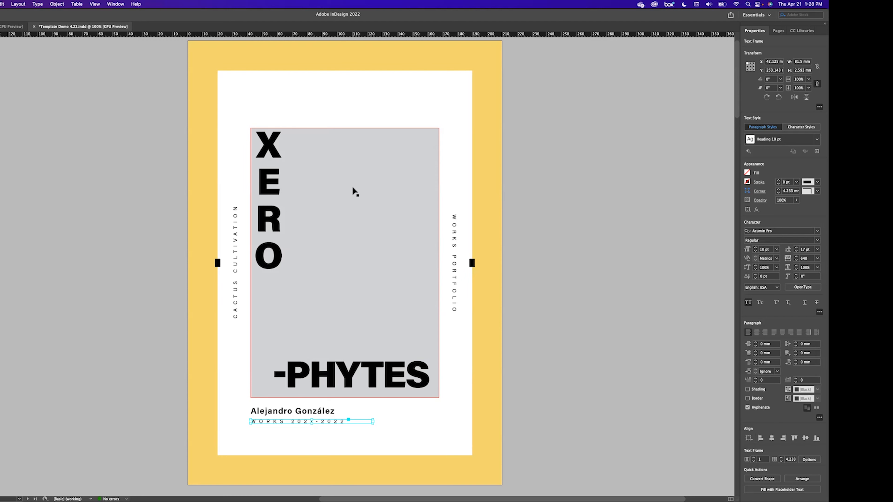
{"action": "left_click", "coordinate": [339, 209]}
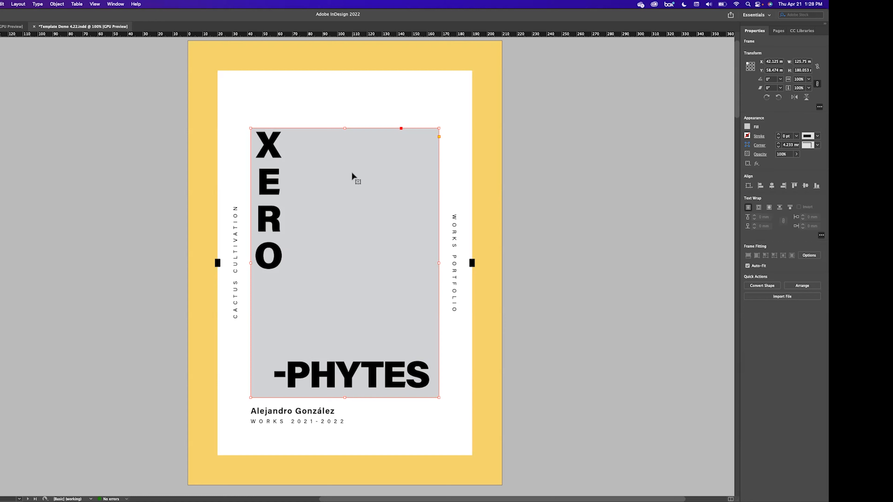
{"action": "left_click", "coordinate": [0, 5]}
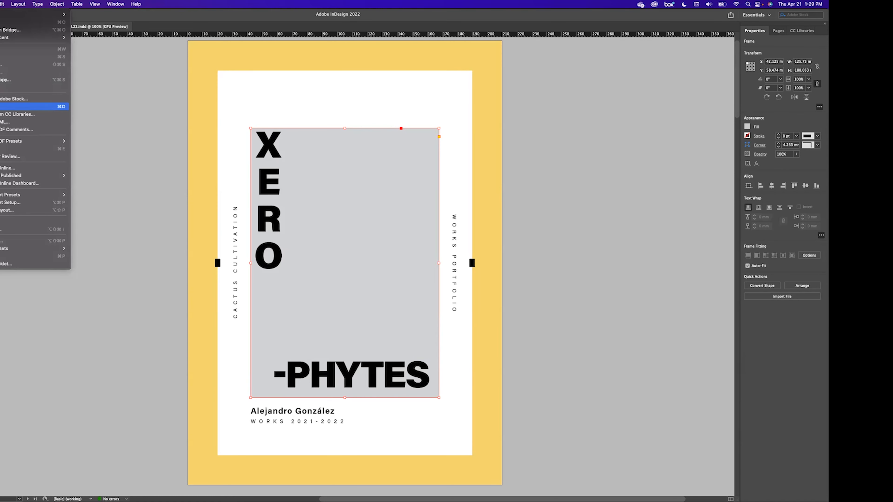
{"action": "left_click", "coordinate": [1, 106]}
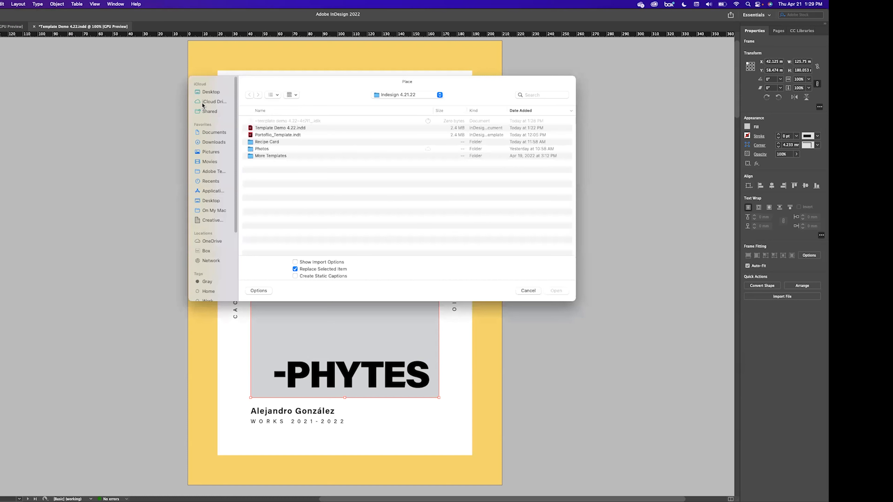
{"action": "double_click", "coordinate": [251, 149]}
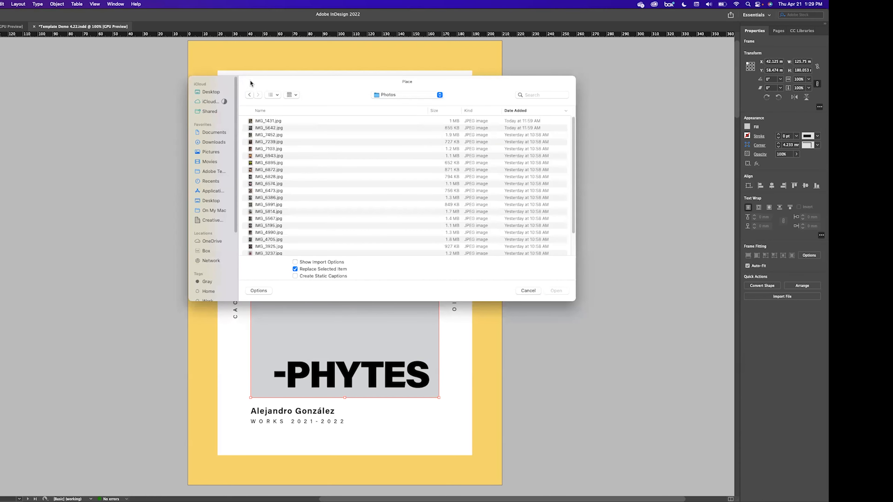
{"action": "left_click", "coordinate": [294, 95]}
{"action": "left_click", "coordinate": [277, 95]}
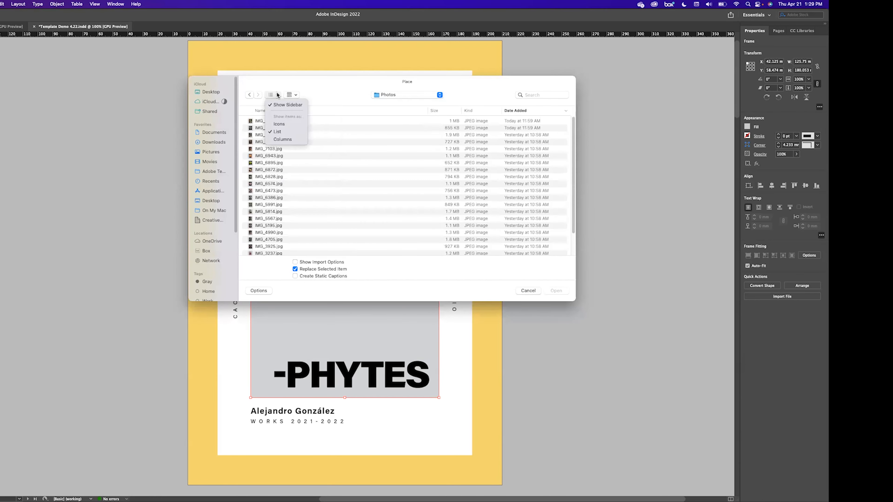
{"action": "left_click", "coordinate": [280, 124]}
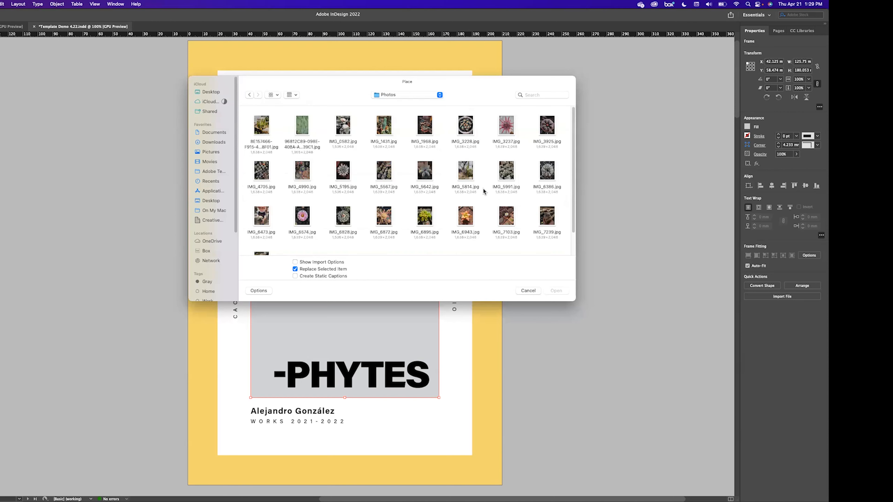
{"action": "left_click", "coordinate": [503, 130]}
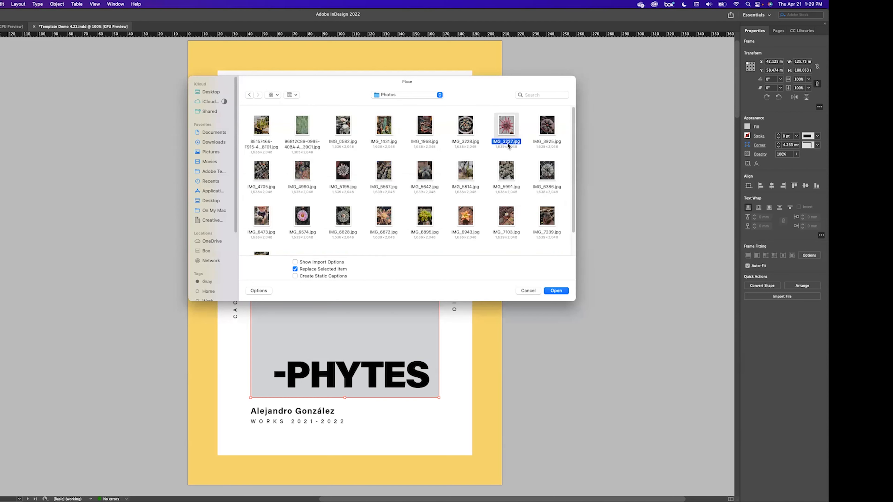
{"action": "left_click", "coordinate": [560, 291]}
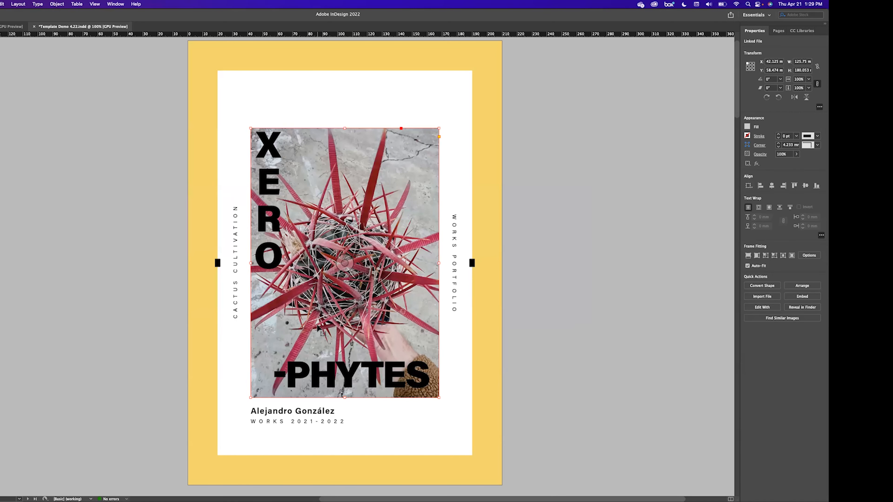
Undo the photo placement and bring back the empty grey frame on the cover
{"action": "key", "text": "cmd+z"}
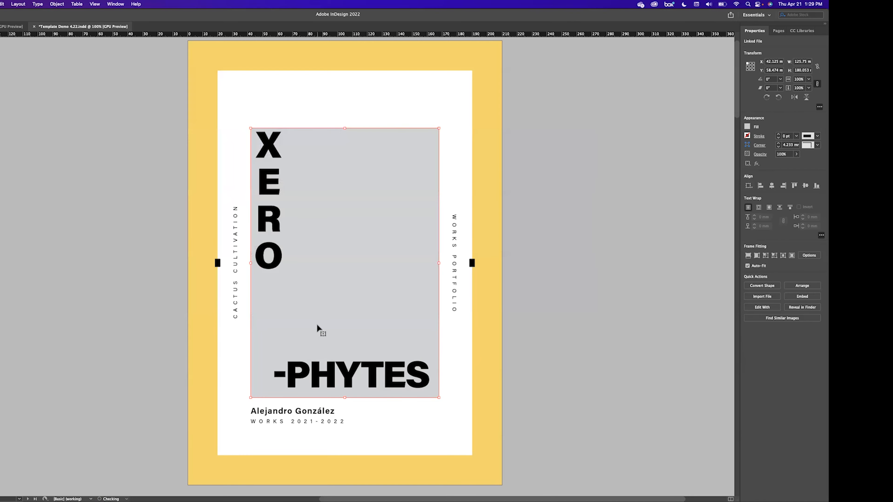
{"action": "key", "text": "super+z"}
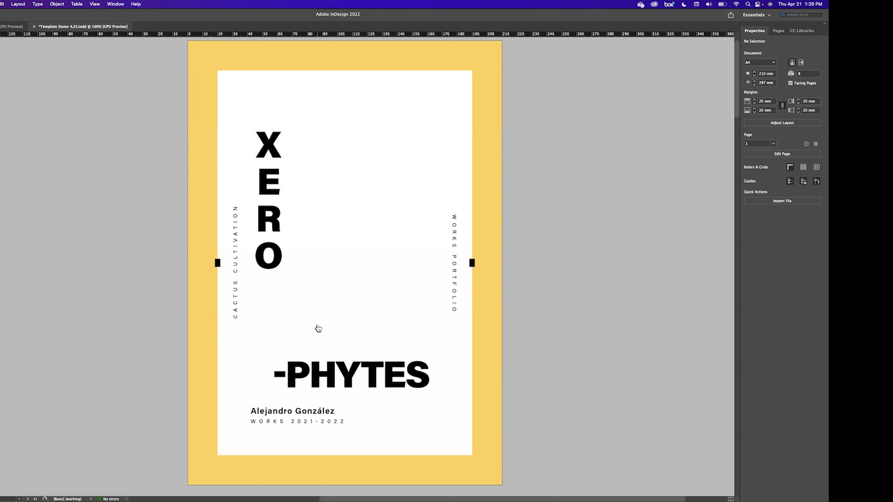
{"action": "key", "text": "super+Tab"}
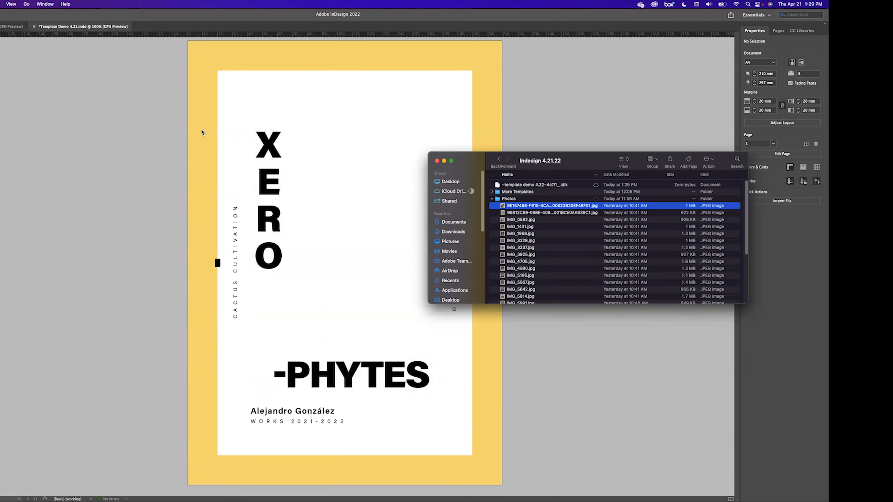
{"action": "left_click", "coordinate": [88, 16]}
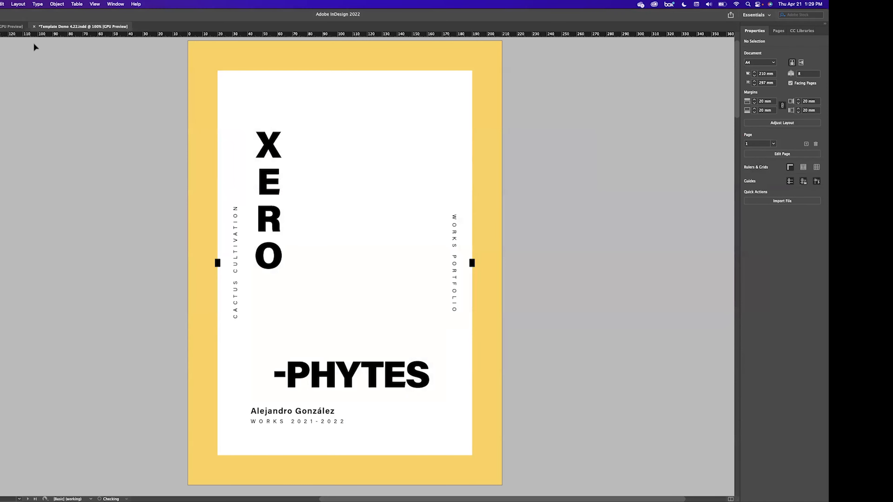
{"action": "key", "text": "super+z"}
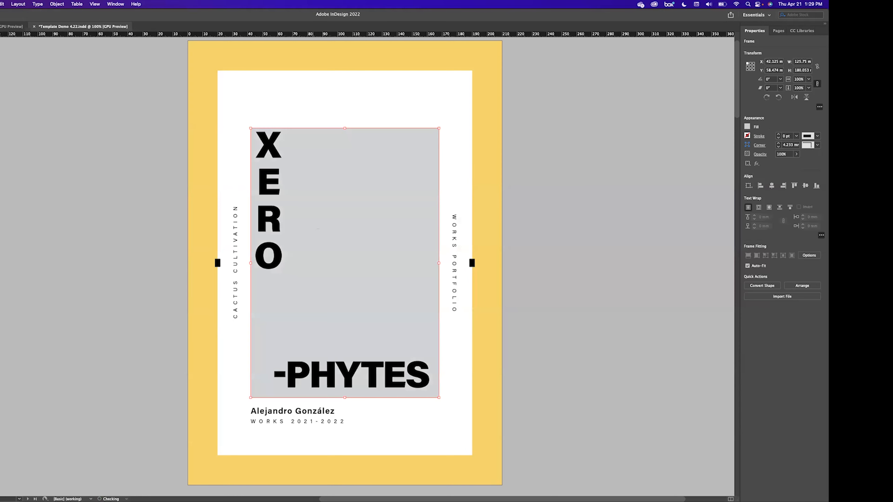
{"action": "key", "text": "Escape"}
Try filling the selected grey cover frame with IMG_3237.jpg straight from Finder's Photos folder, and undo the placement
{"action": "key", "text": "super+Tab"}
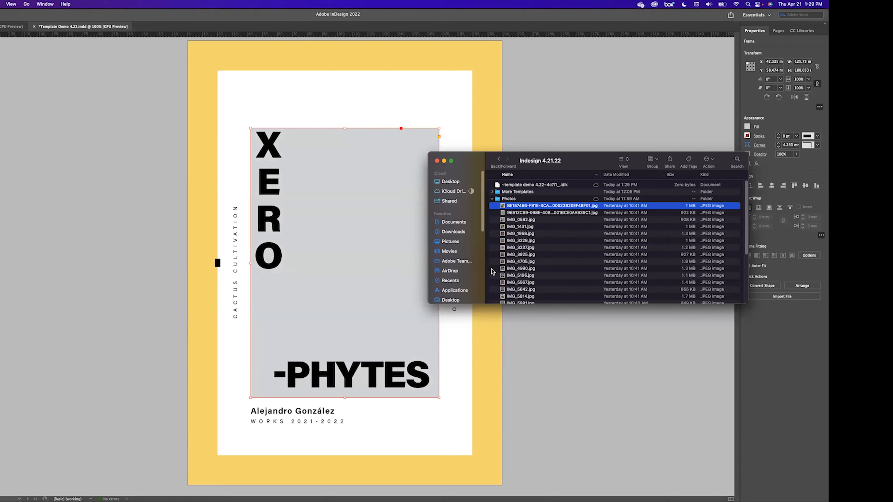
{"action": "scroll", "coordinate": [513, 246], "scroll_direction": "down", "scroll_amount": 1}
{"action": "left_click", "coordinate": [527, 246]}
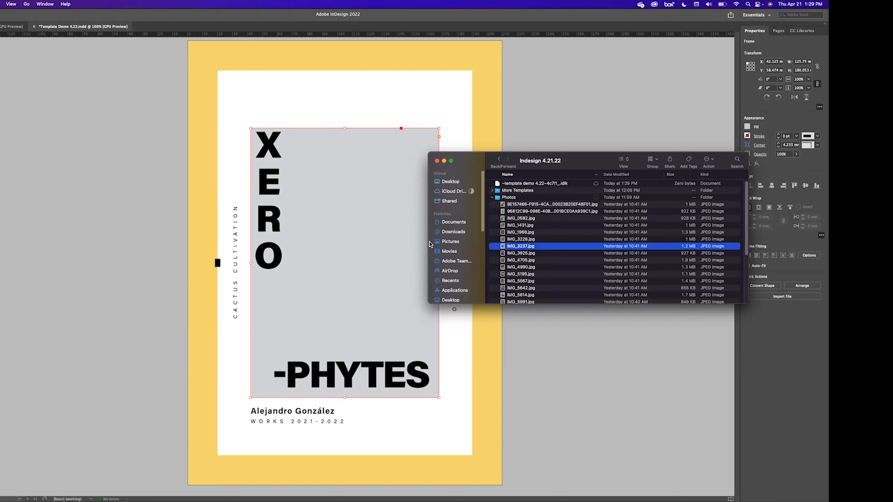
{"action": "left_click_drag", "start_coordinate": [519, 247], "coordinate": [353, 234]}
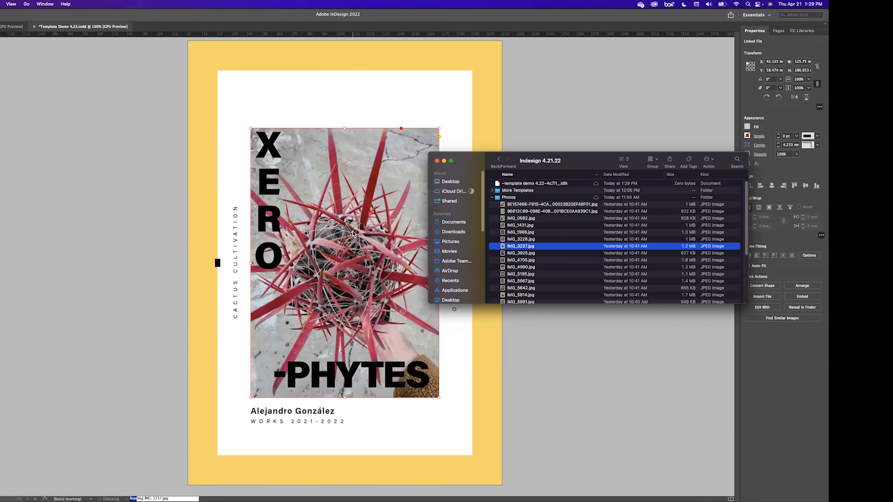
{"action": "left_click", "coordinate": [356, 251]}
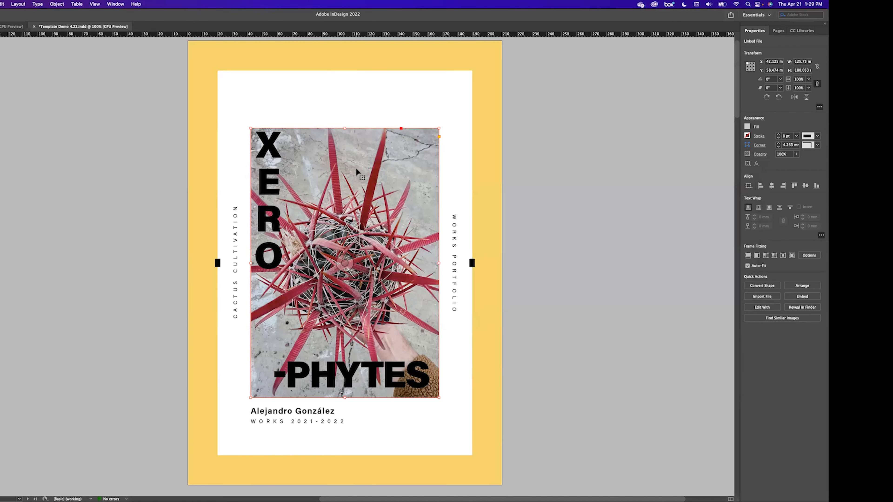
{"action": "key", "text": "super+z"}
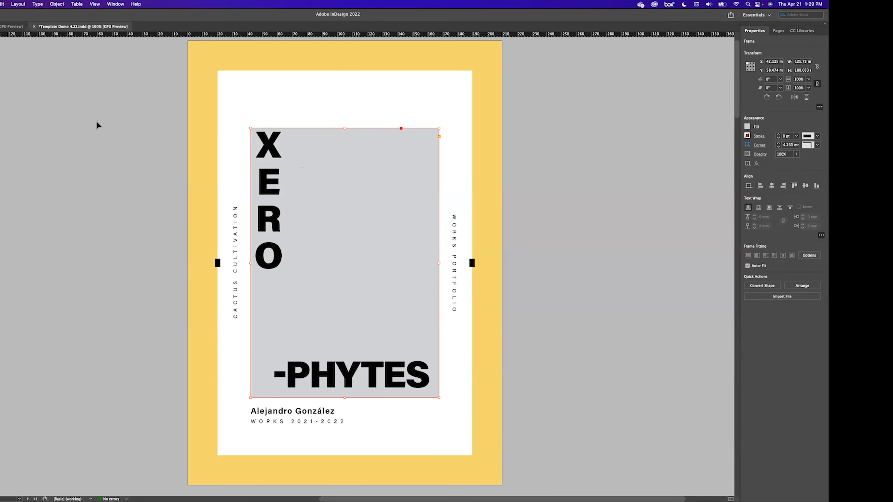
With nothing selected, load IMG_3237.jpg from Finder for placing and drop it into the cover's grey frame
{"action": "left_click", "coordinate": [97, 167]}
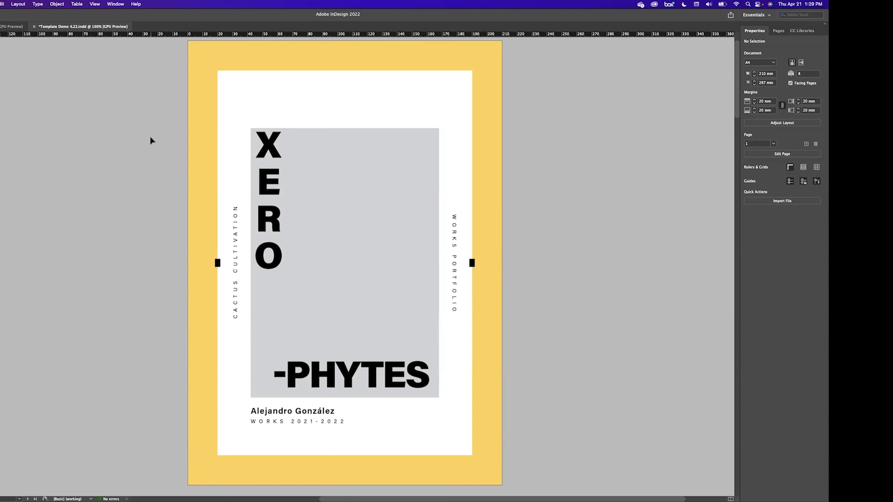
{"action": "key", "text": "super+Tab"}
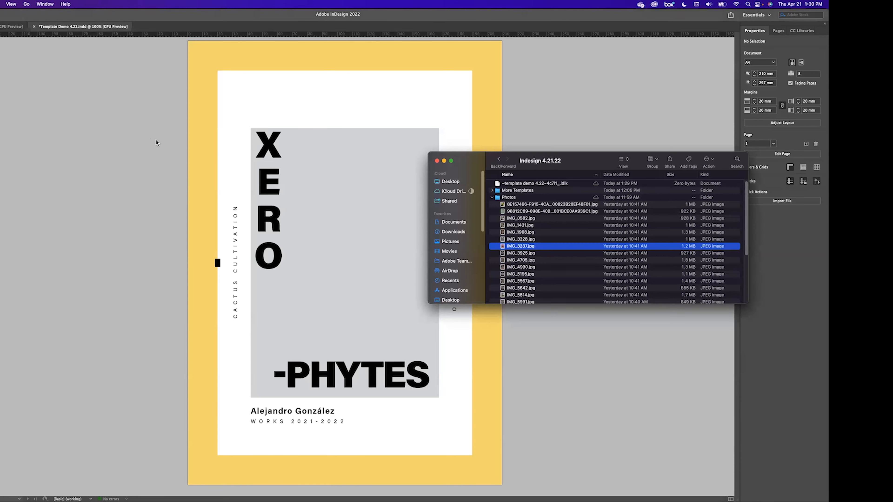
{"action": "left_click_drag", "start_coordinate": [519, 248], "coordinate": [260, 229]}
{"action": "left_click", "coordinate": [208, 16]}
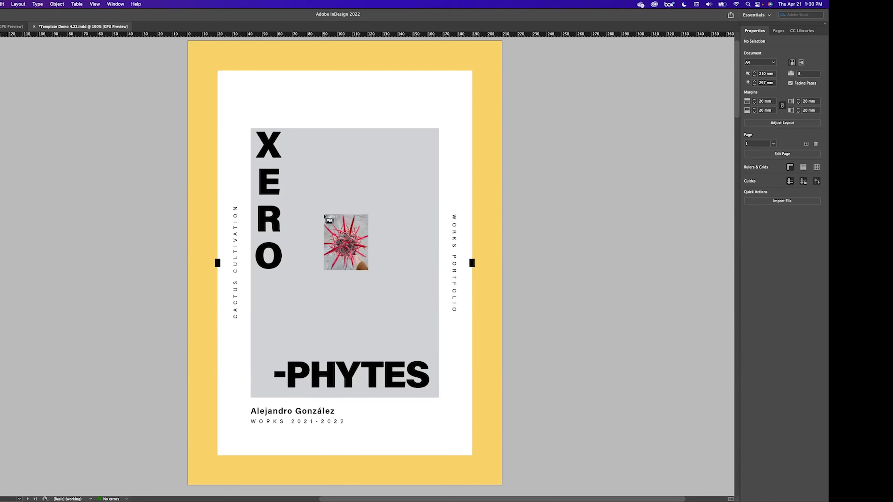
{"action": "left_click", "coordinate": [313, 228]}
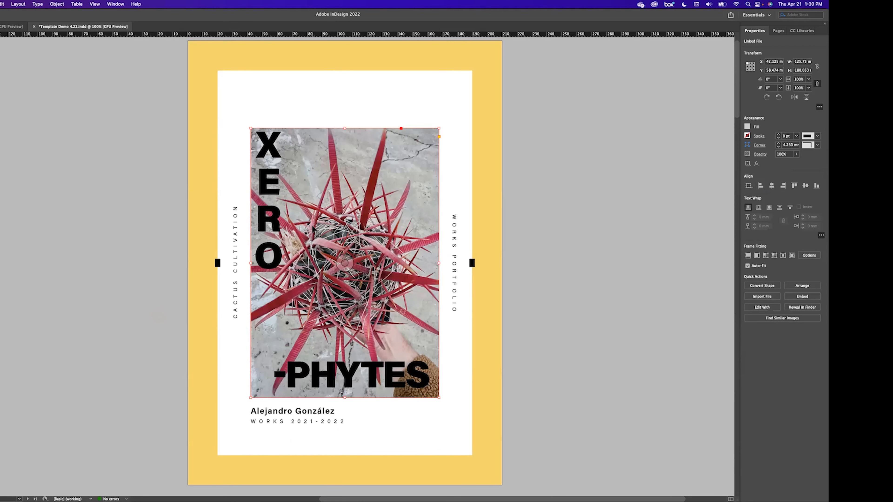
Undo that placement, try placing the loaded photo freely at about 108 mm wide over the cover, and delete it
{"action": "key", "text": "super+z"}
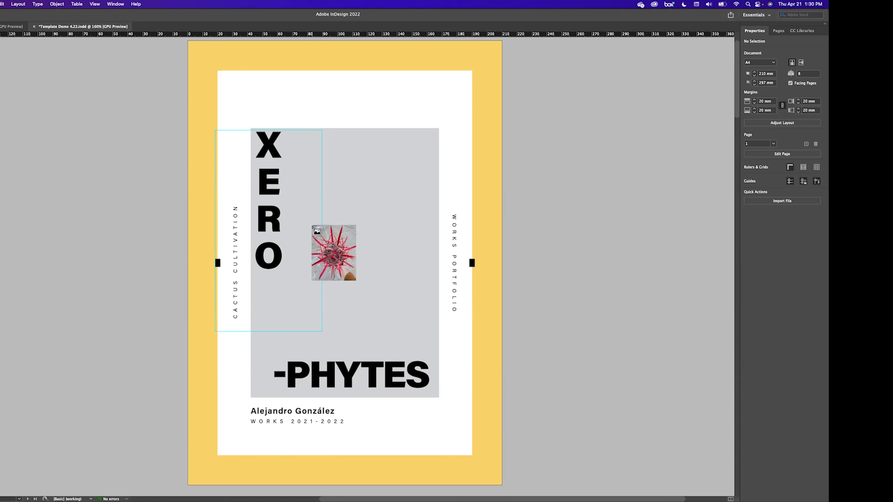
{"action": "left_click_drag", "start_coordinate": [274, 92], "coordinate": [435, 293]}
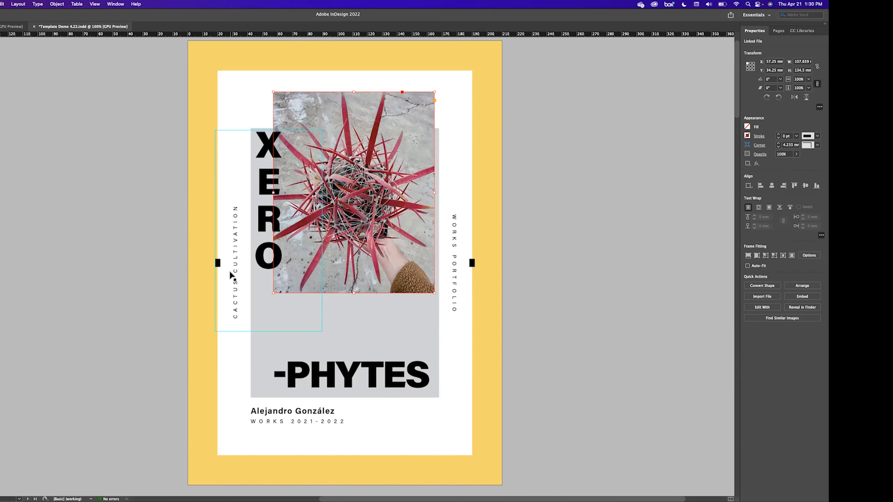
{"action": "key", "text": "Delete"}
Fill the cover's grey frame with IMG_3237.jpg from Finder's Photos folder and save the document
{"action": "left_click", "coordinate": [347, 224]}
{"action": "key", "text": "super+Tab"}
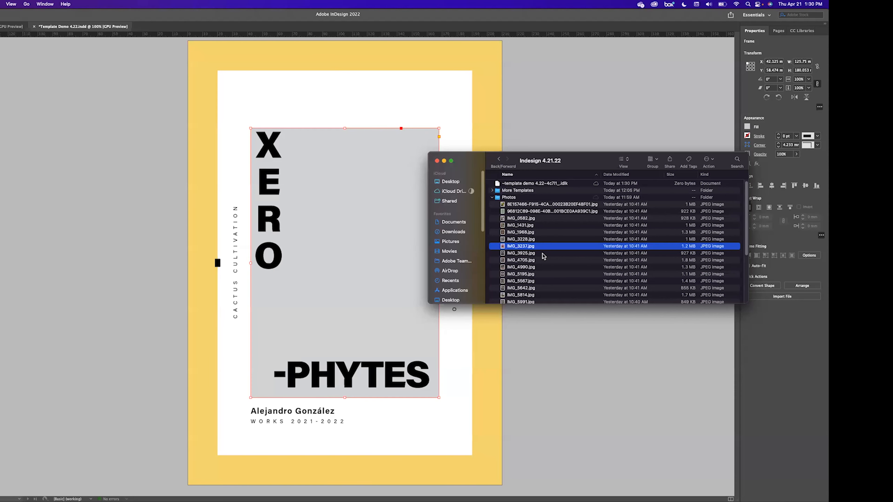
{"action": "left_click_drag", "start_coordinate": [520, 248], "coordinate": [394, 248]}
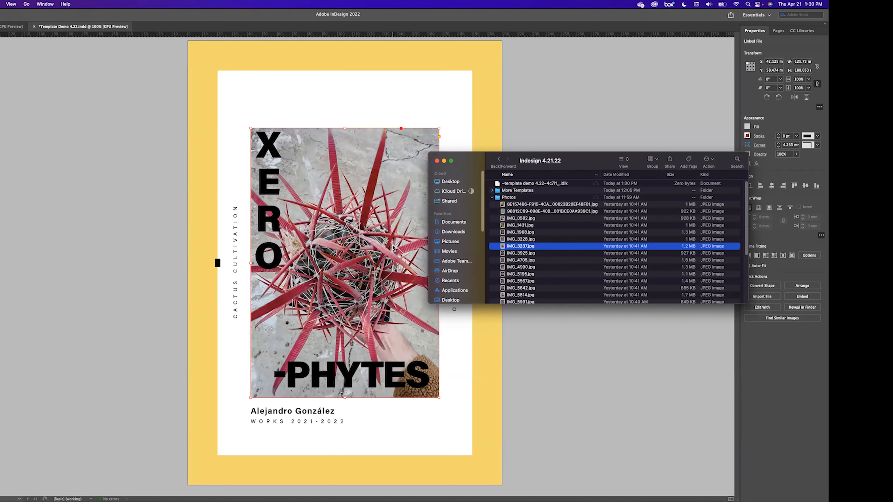
{"action": "left_click", "coordinate": [305, 18]}
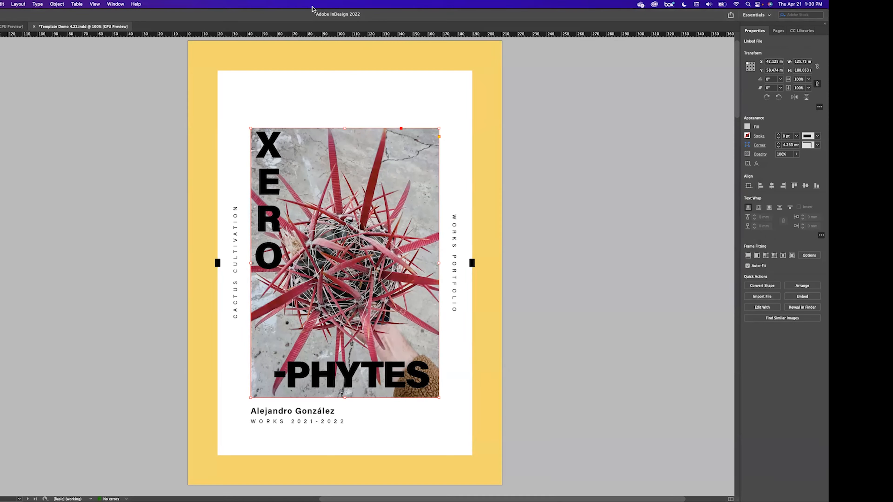
{"action": "key", "text": "super+s"}
Give the cover photo frame a red stroke with the hex colour b92e31
{"action": "left_click", "coordinate": [756, 136]}
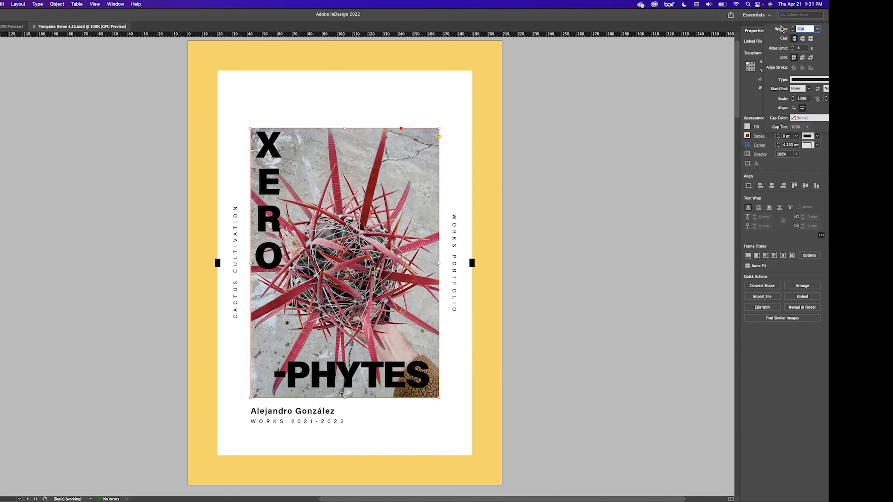
{"action": "left_click", "coordinate": [758, 141]}
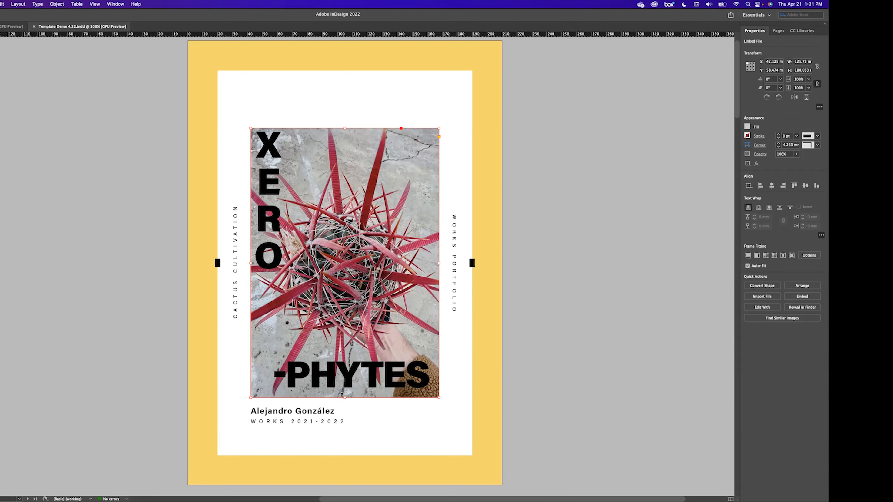
{"action": "double_click", "coordinate": [1, 243]}
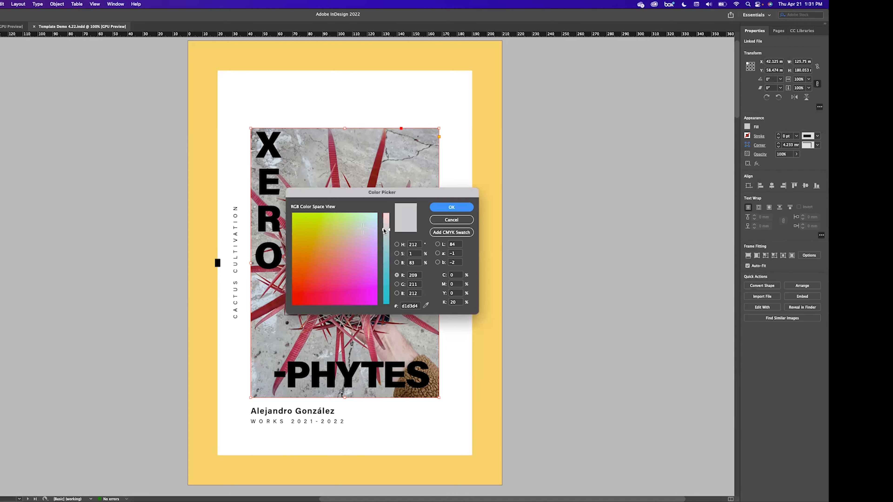
{"action": "mouse_move", "coordinate": [383, 232]}
{"action": "left_mouse_down"}
{"action": "mouse_move", "coordinate": [384, 285]}
{"action": "mouse_move", "coordinate": [380, 218]}
{"action": "mouse_move", "coordinate": [378, 298]}
{"action": "mouse_move", "coordinate": [379, 238]}
{"action": "left_mouse_up"}
{"action": "left_click", "coordinate": [306, 289]}
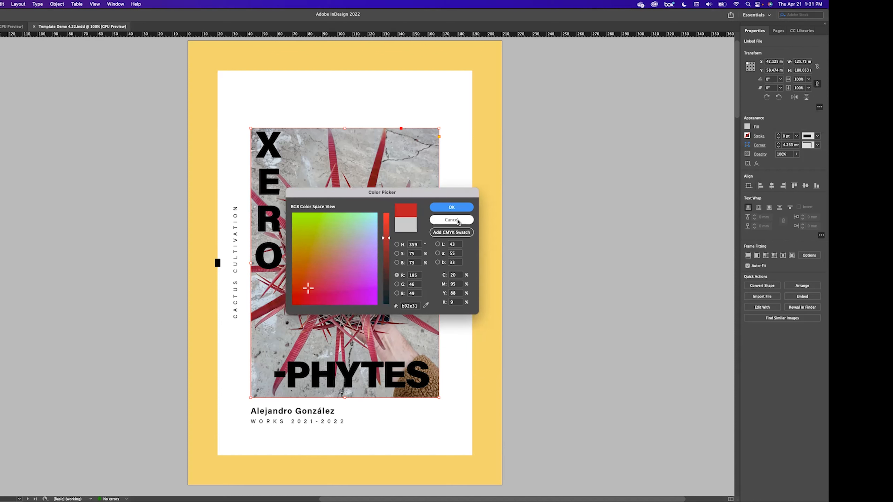
{"action": "left_click", "coordinate": [454, 208]}
{"action": "left_click", "coordinate": [97, 75]}
{"action": "left_click", "coordinate": [434, 141]}
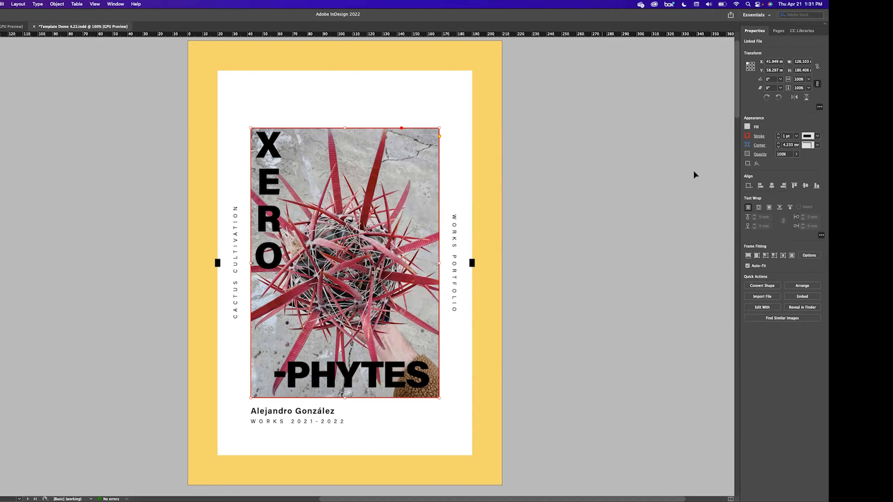
Set the cover photo frame's stroke weight to 7 pt and open its detailed stroke options
{"action": "left_click", "coordinate": [779, 135]}
{"action": "left_click", "coordinate": [779, 135]}
{"action": "left_click", "coordinate": [779, 135]}
{"action": "left_click", "coordinate": [779, 135]}
{"action": "left_click", "coordinate": [778, 135]}
{"action": "left_click", "coordinate": [778, 136]}
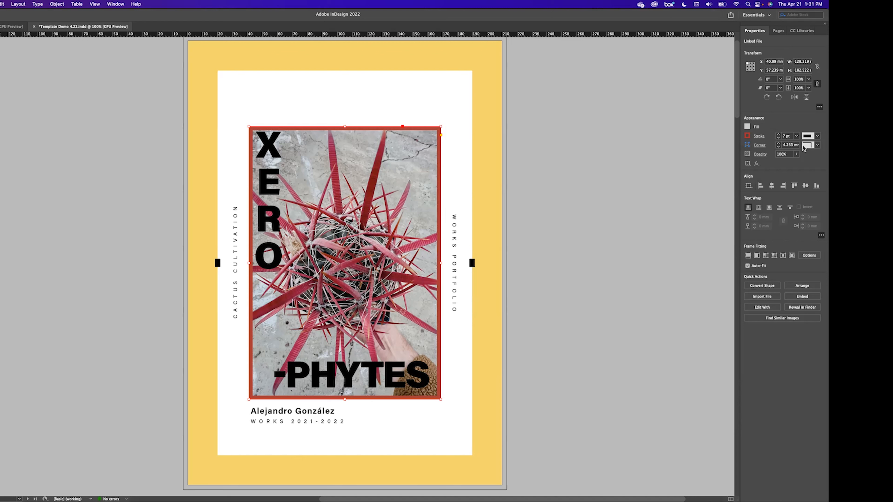
{"action": "left_click", "coordinate": [759, 137]}
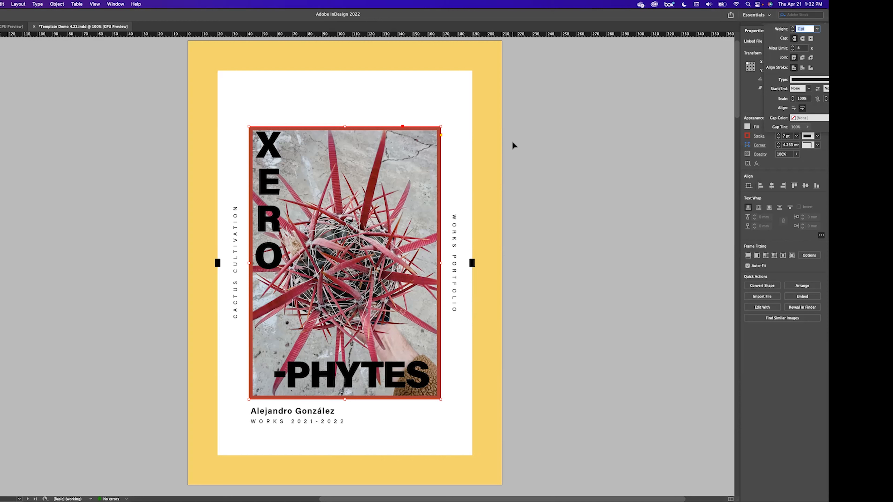
Compare inside and outside alignment for the cover photo frame's stroke, return it to centre alignment, and narrow the application window
{"action": "left_click", "coordinate": [802, 68]}
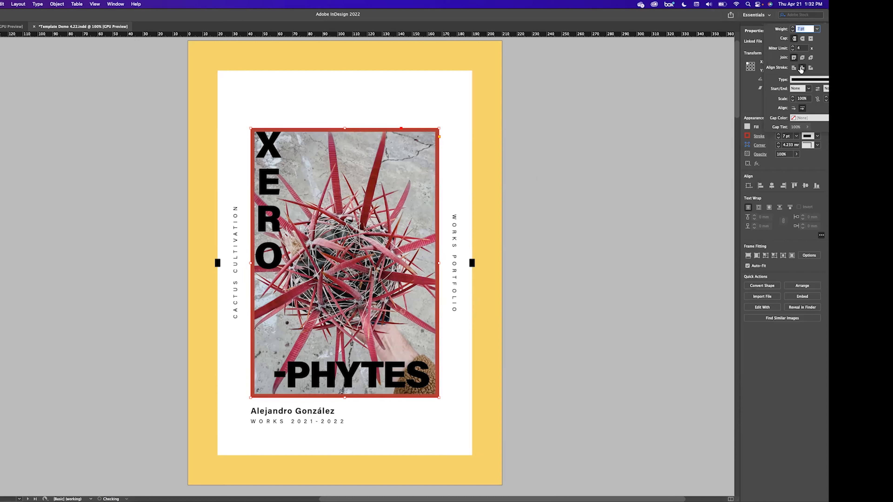
{"action": "left_click", "coordinate": [797, 69]}
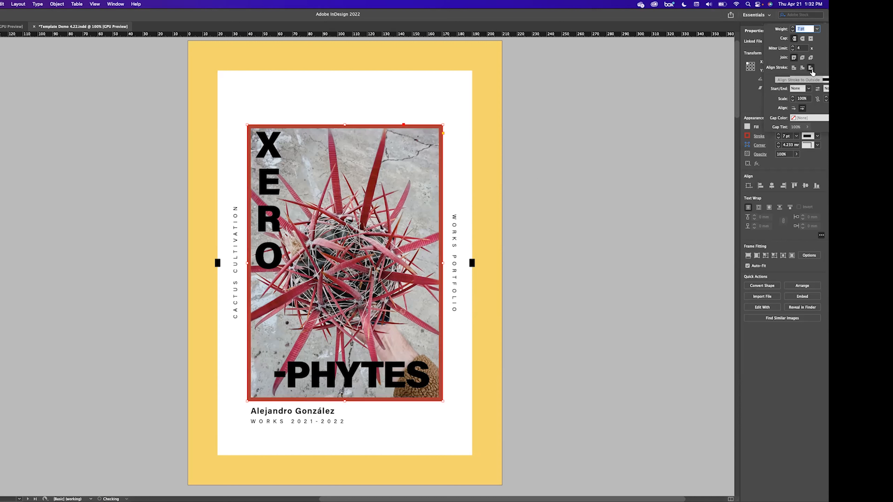
{"action": "left_click", "coordinate": [794, 69]}
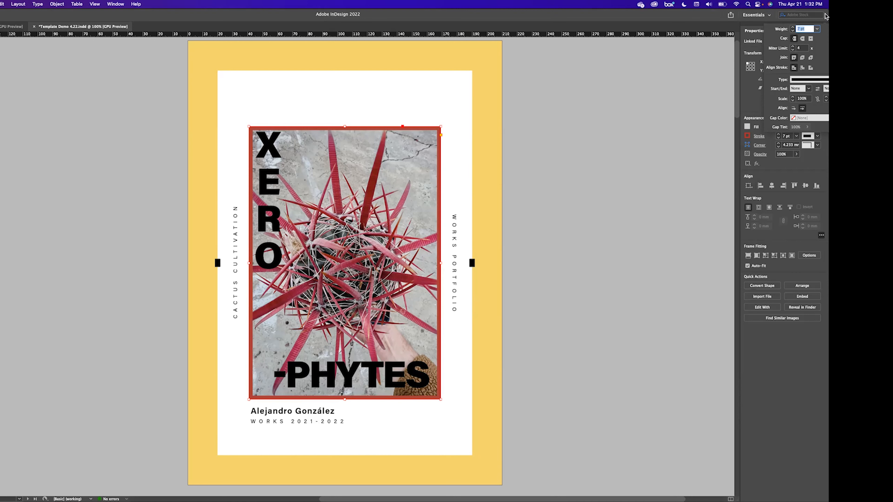
{"action": "left_click_drag", "start_coordinate": [829, 10], "coordinate": [814, 10]}
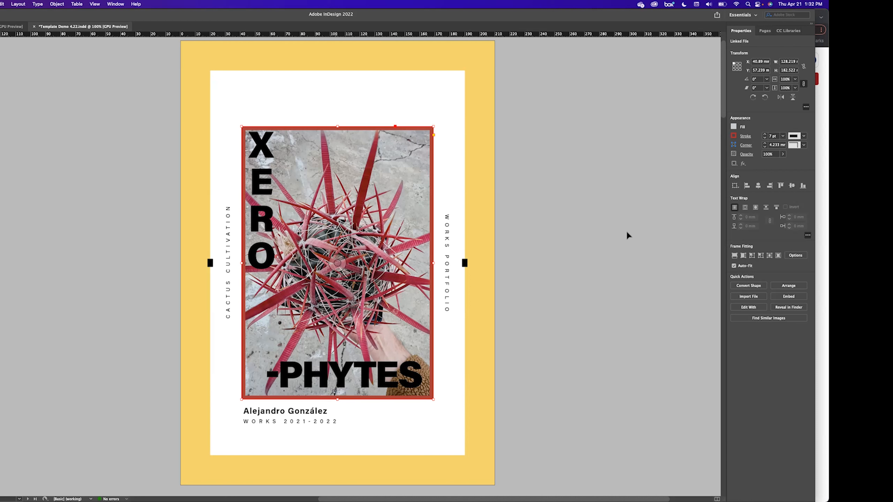
Try the cover photo's frame fitting options: fill frame proportionally, fit content proportionally, and fit content to frame
{"action": "left_click", "coordinate": [733, 259]}
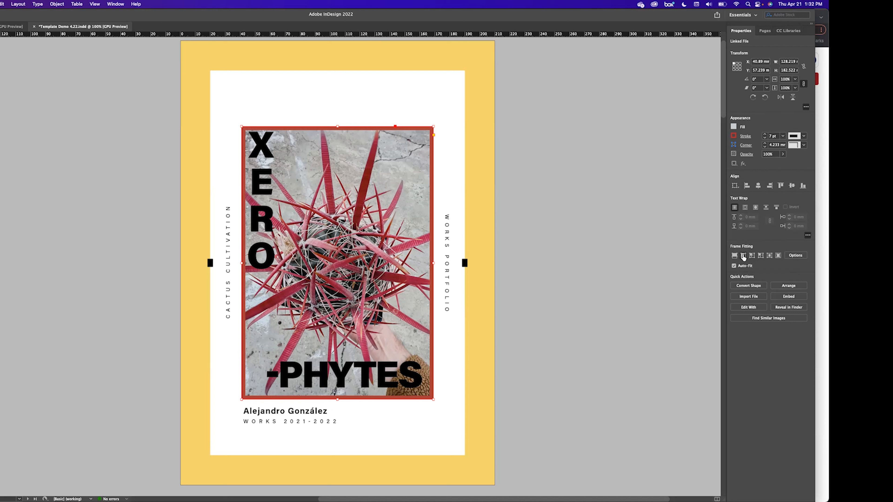
{"action": "left_click", "coordinate": [743, 257]}
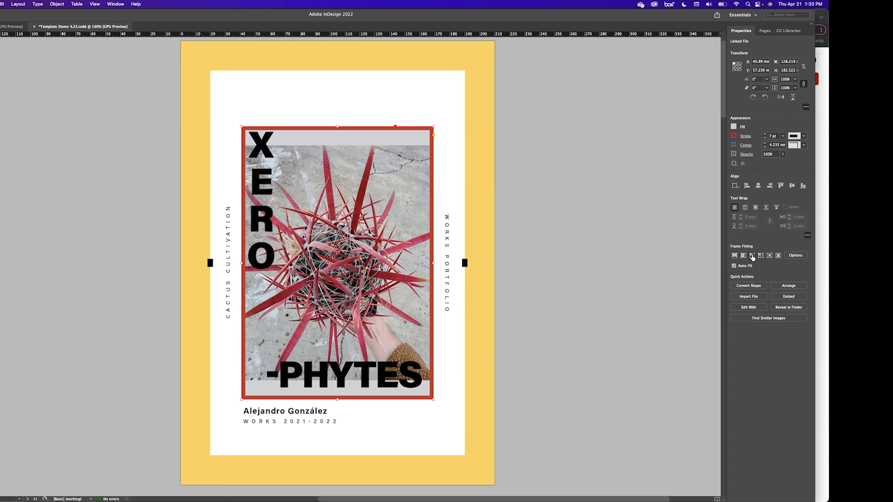
{"action": "left_click", "coordinate": [752, 256]}
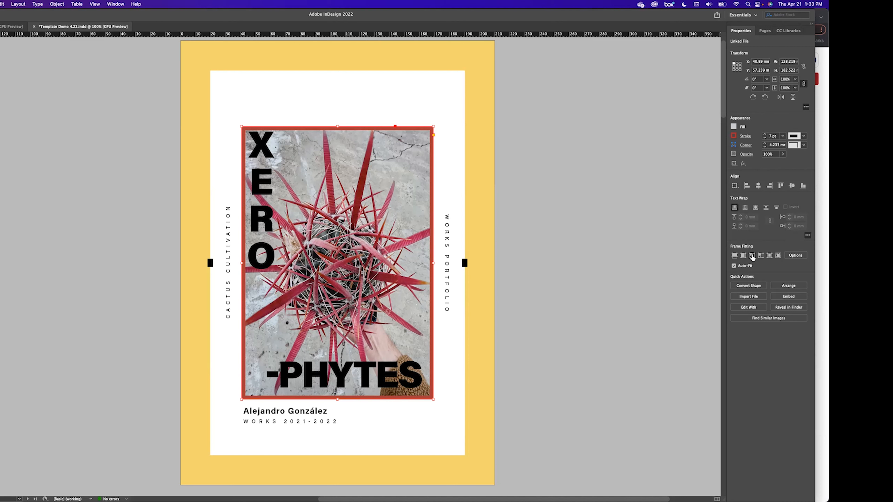
{"action": "left_click", "coordinate": [752, 256]}
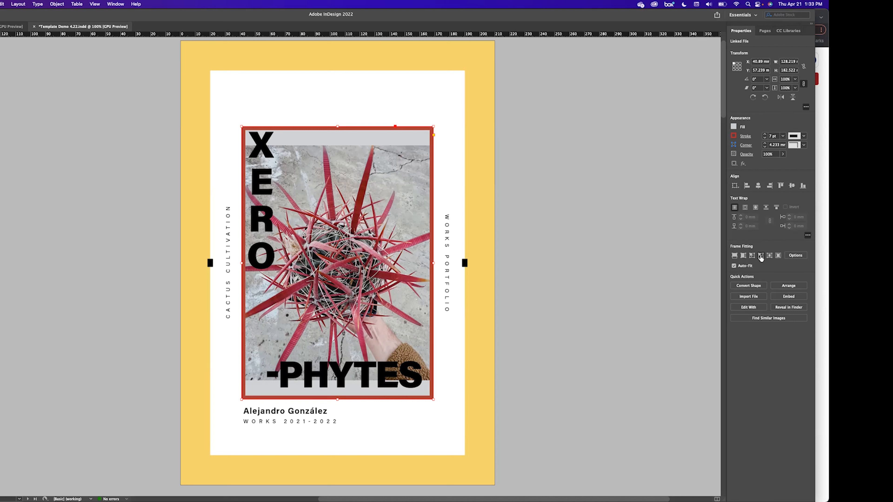
Try fitting the frame to the cover photo, undo it, and fill the frame proportionally
{"action": "left_click", "coordinate": [761, 256]}
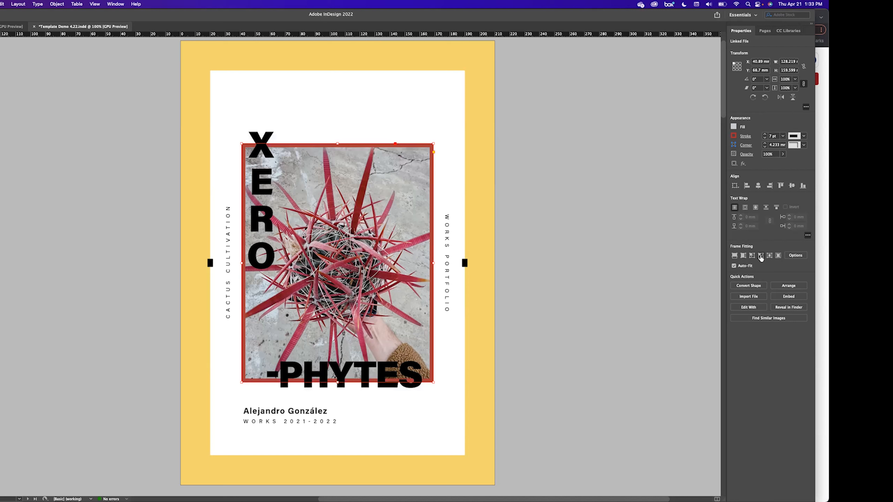
{"action": "key", "text": "super+z"}
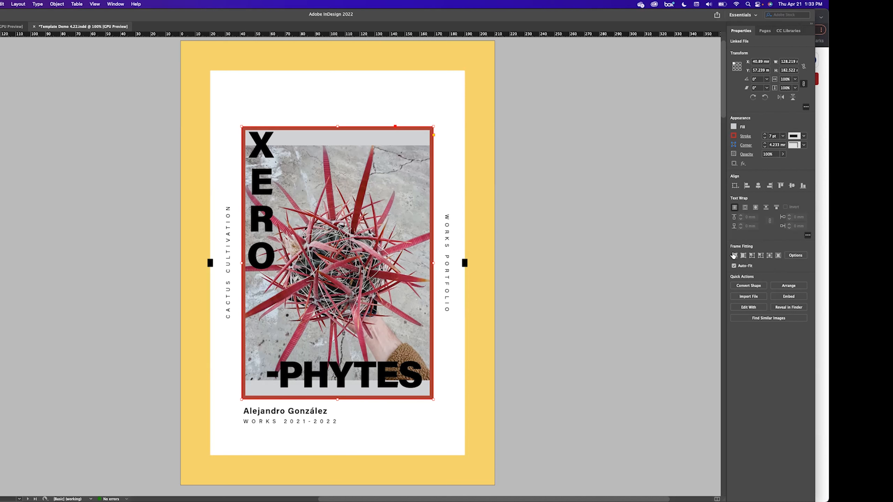
{"action": "left_click", "coordinate": [734, 256]}
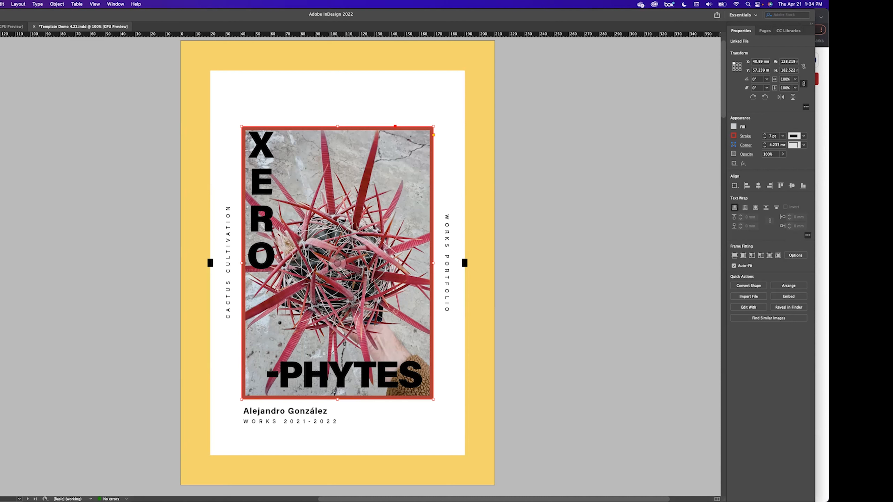
Move the cover photo almost out of its frame towards the page's lower left, and undo a move of the frame itself
{"action": "left_click", "coordinate": [336, 262]}
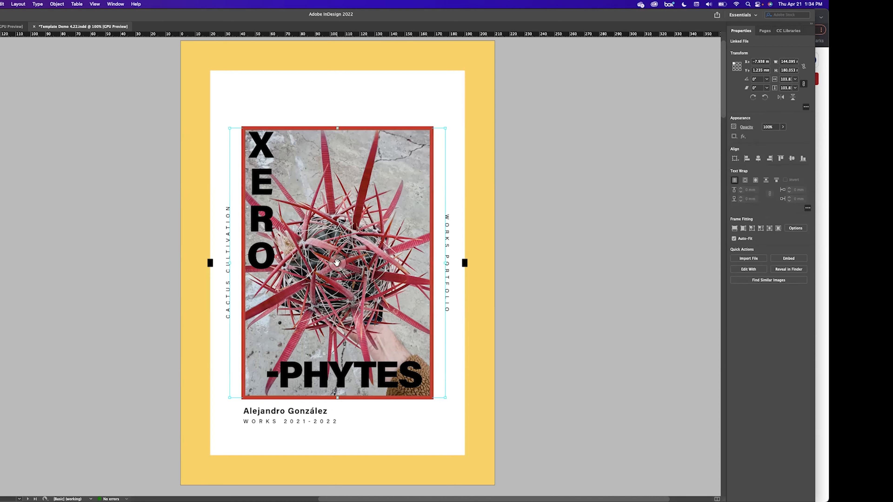
{"action": "left_click_drag", "start_coordinate": [336, 263], "coordinate": [158, 372]}
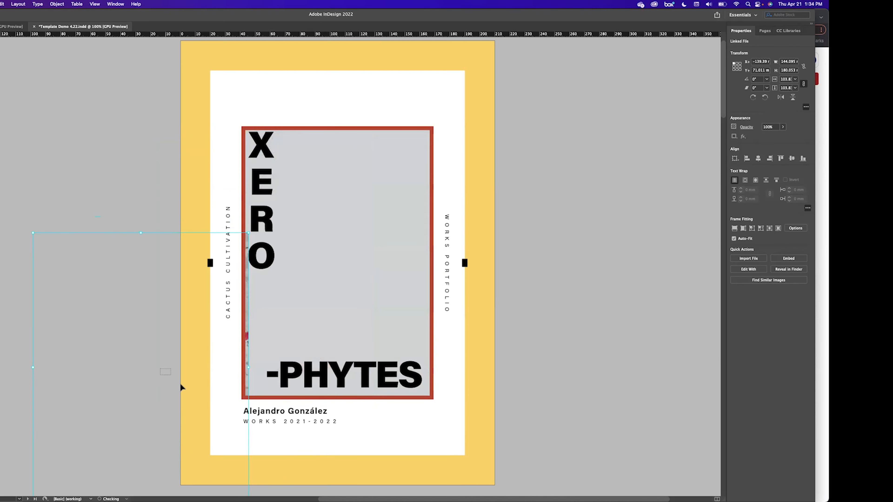
{"action": "left_click", "coordinate": [248, 311]}
{"action": "left_click", "coordinate": [354, 282]}
{"action": "left_click", "coordinate": [337, 262]}
{"action": "left_click", "coordinate": [265, 322]}
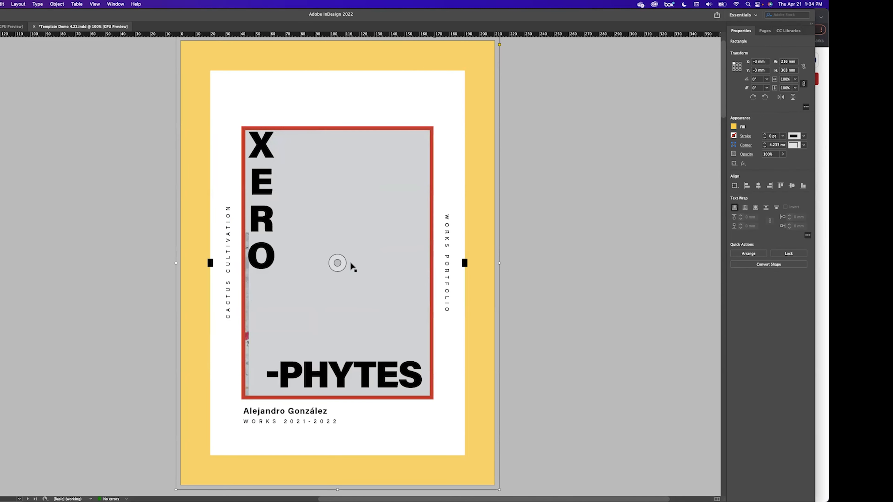
{"action": "left_click_drag", "start_coordinate": [249, 297], "coordinate": [306, 323]}
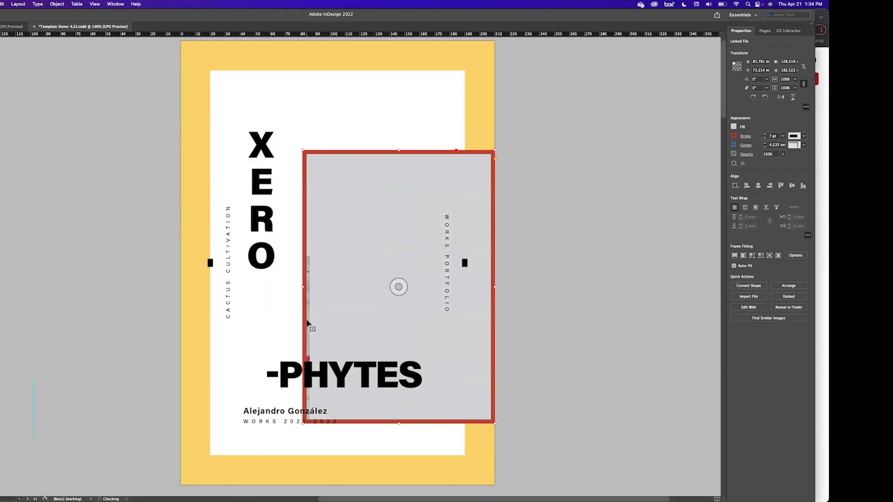
{"action": "key", "text": "super+z"}
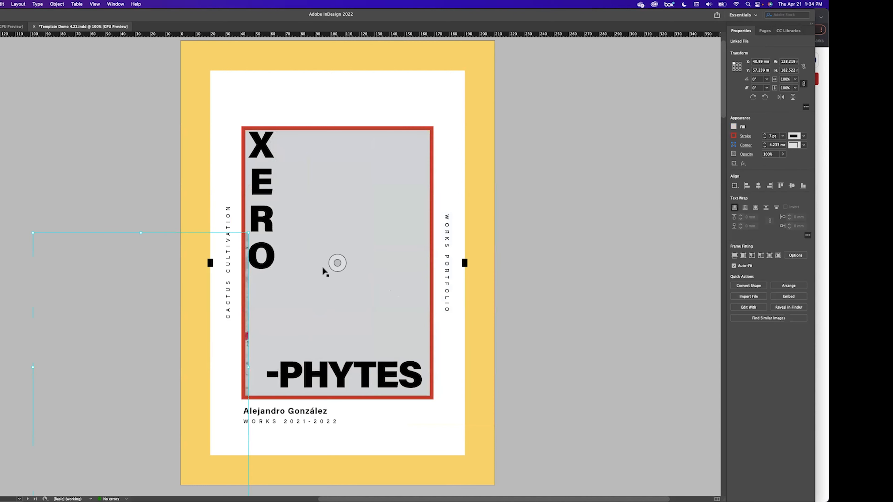
Move the photo back into its frame, try squashing it to about 132 by 107 mm, and undo the distortion
{"action": "left_click_drag", "start_coordinate": [248, 272], "coordinate": [398, 212]}
{"action": "left_click_drag", "start_coordinate": [398, 172], "coordinate": [381, 280]}
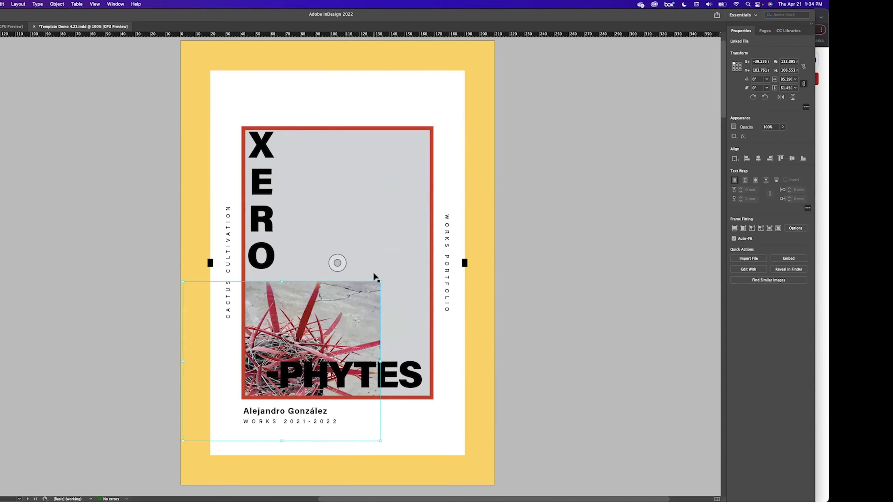
{"action": "left_click_drag", "start_coordinate": [327, 319], "coordinate": [380, 210]}
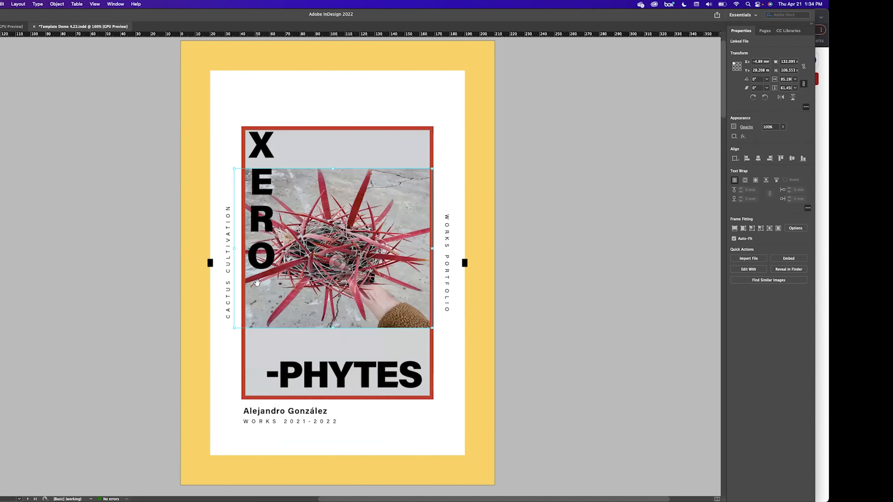
{"action": "key", "text": "super+z"}
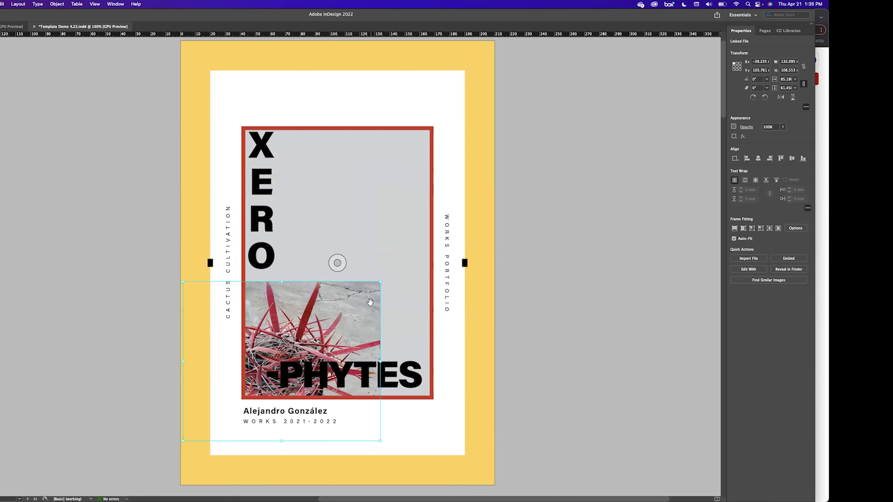
{"action": "key", "text": "super+z"}
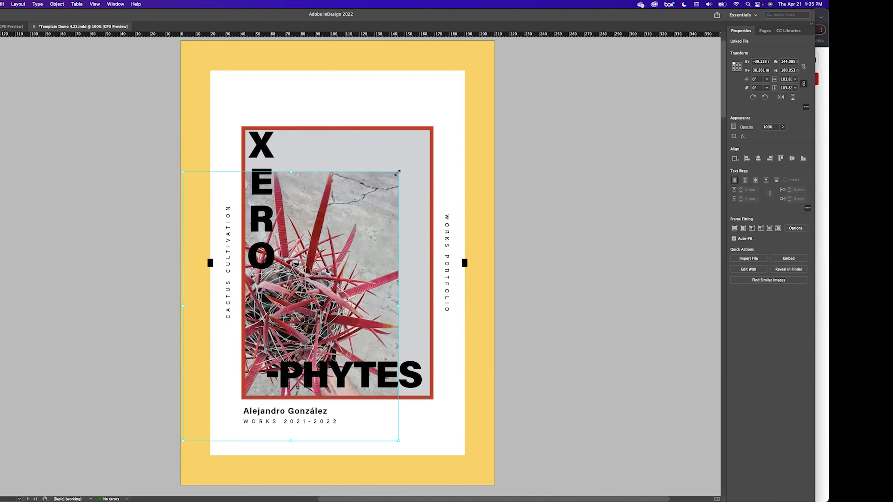
Scale the cover photo proportionally to about 107 by 134 mm and centre it in its frame
{"action": "left_click_drag", "start_coordinate": [397, 172], "coordinate": [351, 118]}
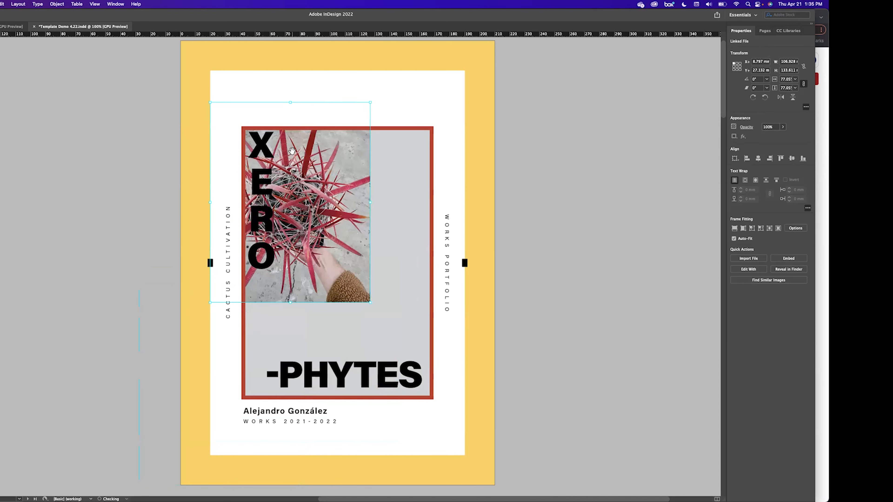
{"action": "left_click", "coordinate": [769, 229]}
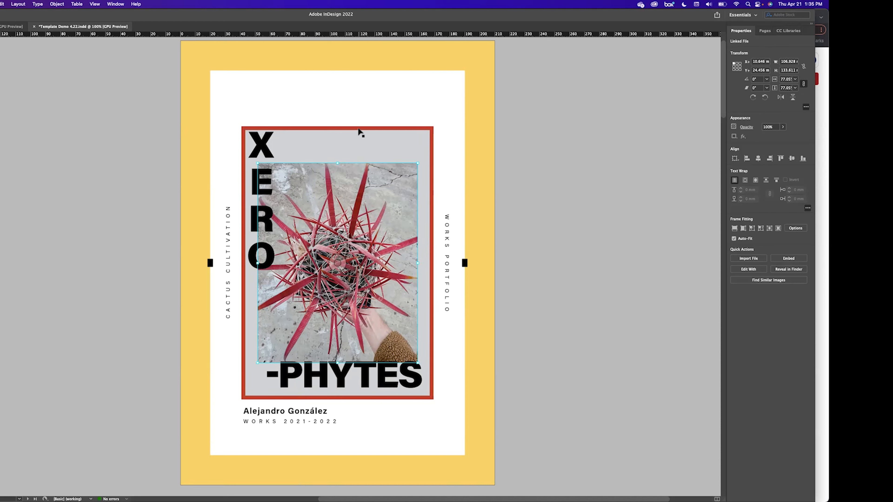
Try cropping the frame from its upper edge to about 102 mm high, undo it, and fill the frame proportionally with the photo
{"action": "left_click", "coordinate": [359, 135]}
{"action": "left_click_drag", "start_coordinate": [336, 127], "coordinate": [337, 247]}
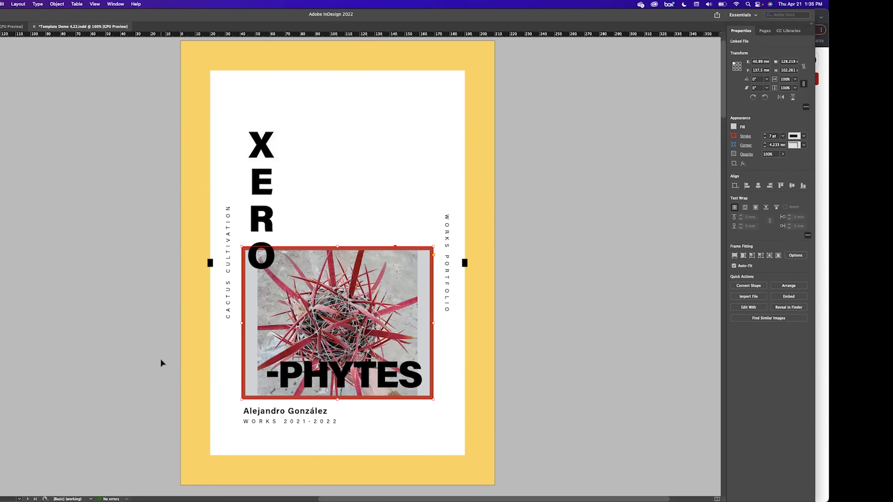
{"action": "key", "text": "super+z"}
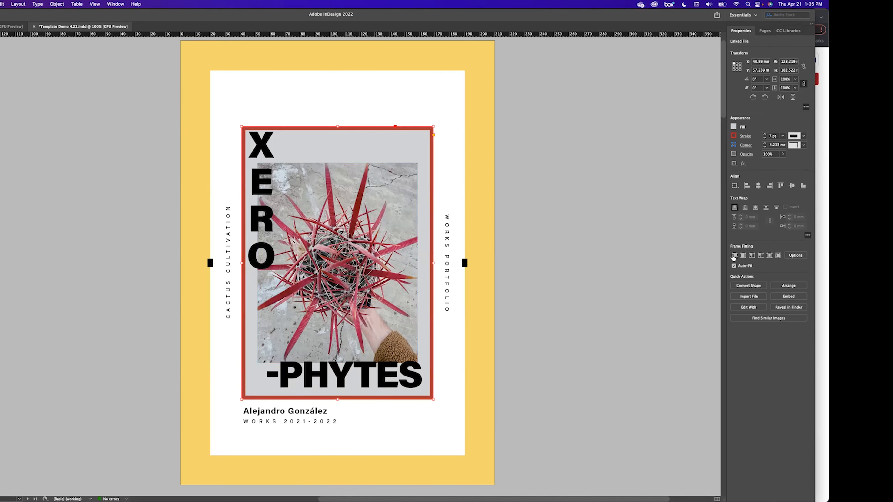
{"action": "left_click", "coordinate": [735, 256]}
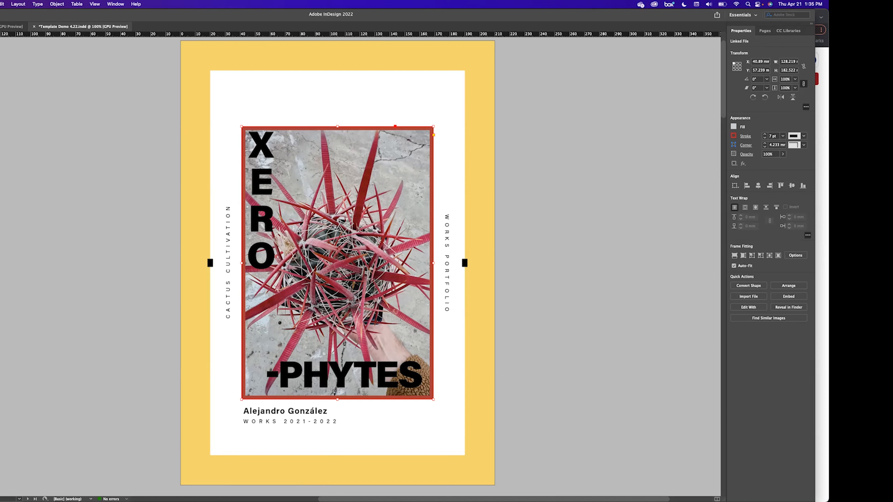
Draw an ellipse about 52 by 50 mm over the photo's upper-right corner and place a succulent photo from Finder inside it
{"action": "key", "text": "l"}
{"action": "left_click_drag", "start_coordinate": [385, 75], "coordinate": [462, 148]}
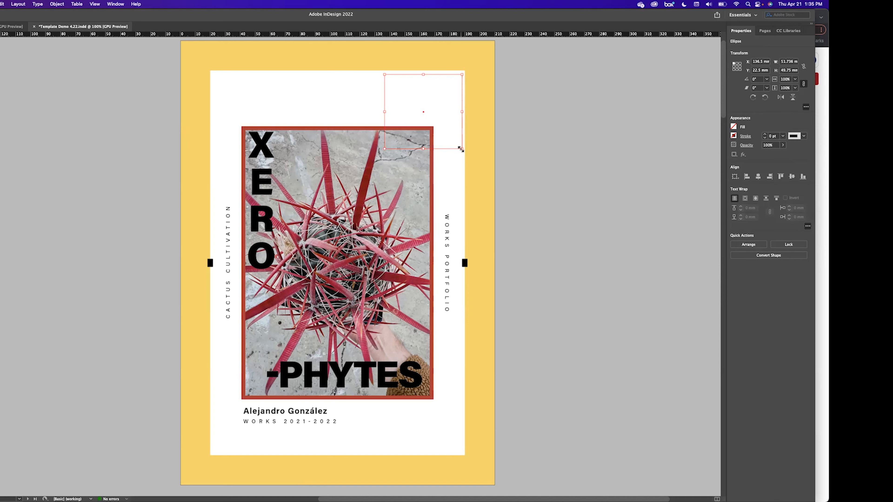
{"action": "key", "text": "super+Tab"}
{"action": "left_click_drag", "start_coordinate": [515, 245], "coordinate": [464, 120]}
{"action": "key", "text": "super+Tab"}
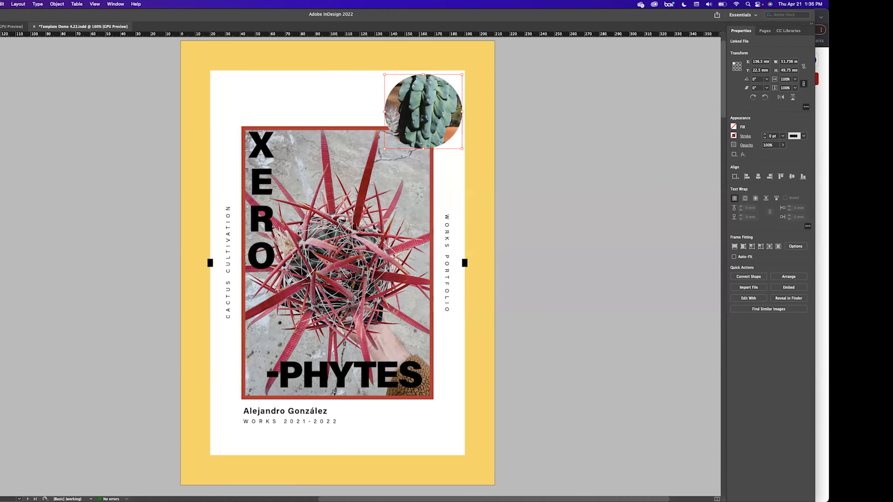
Dismiss the ellipse size options and undo both the succulent photo placement and the drawn ellipse
{"action": "left_click", "coordinate": [419, 117]}
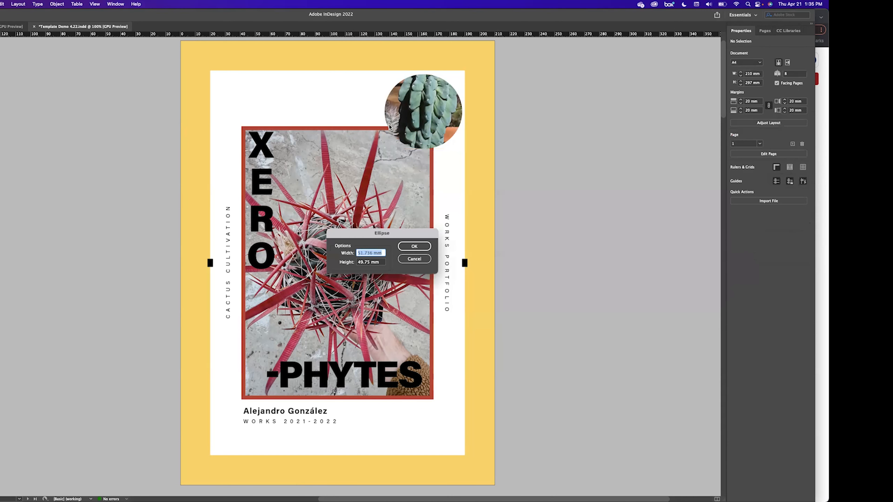
{"action": "key", "text": "Escape"}
{"action": "key", "text": "super+z"}
{"action": "key", "text": "super+z"}
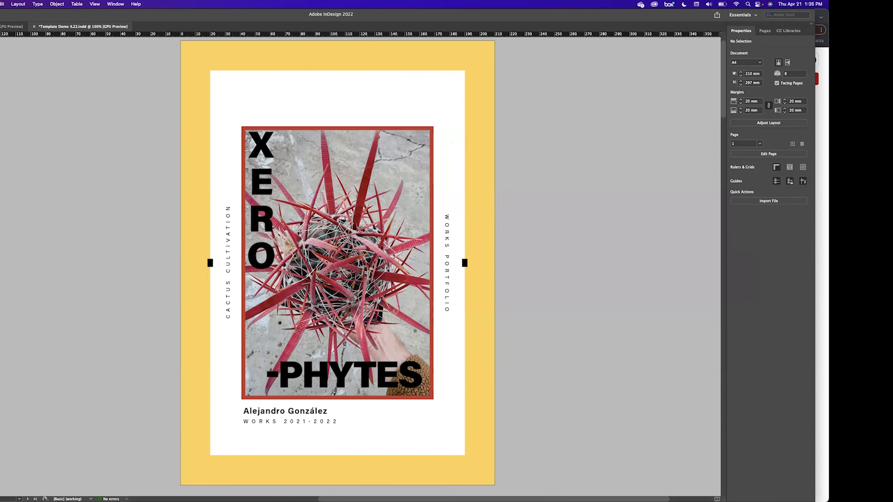
Try reshaping the cover photo frame by moving its upper-right corner point inward, and undo the change
{"action": "left_click", "coordinate": [390, 130]}
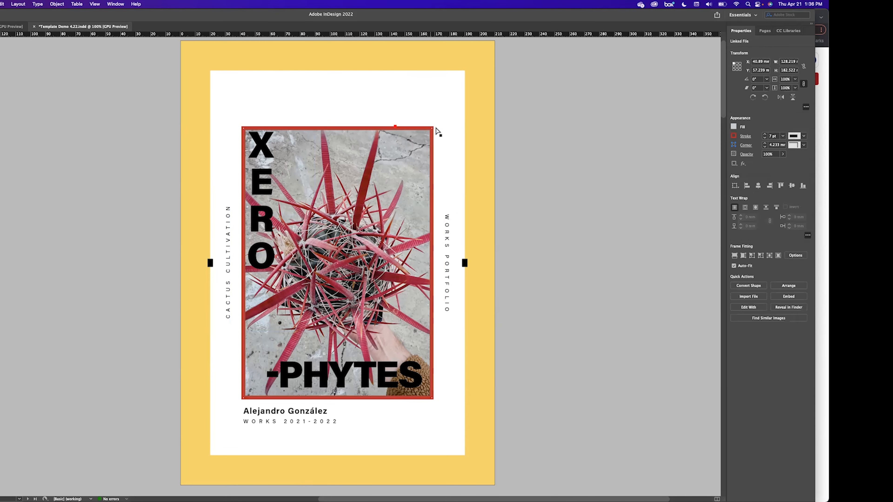
{"action": "left_click_drag", "start_coordinate": [434, 129], "coordinate": [361, 199]}
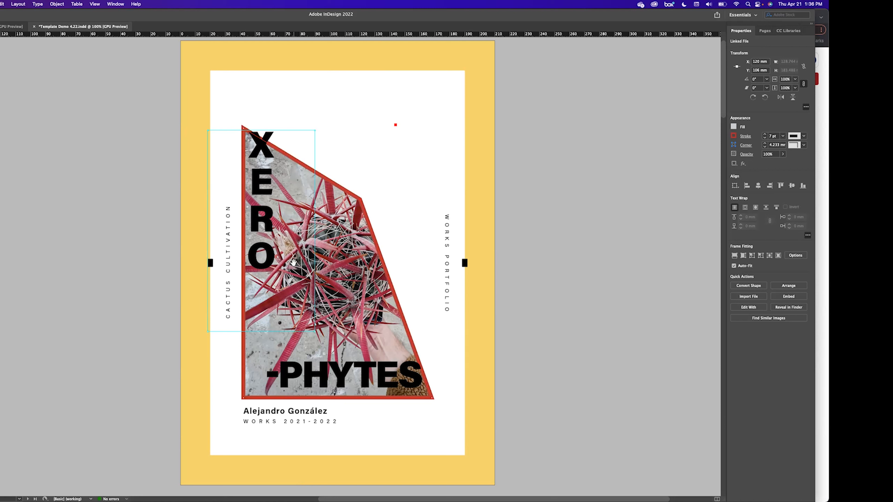
{"action": "key", "text": "super+z"}
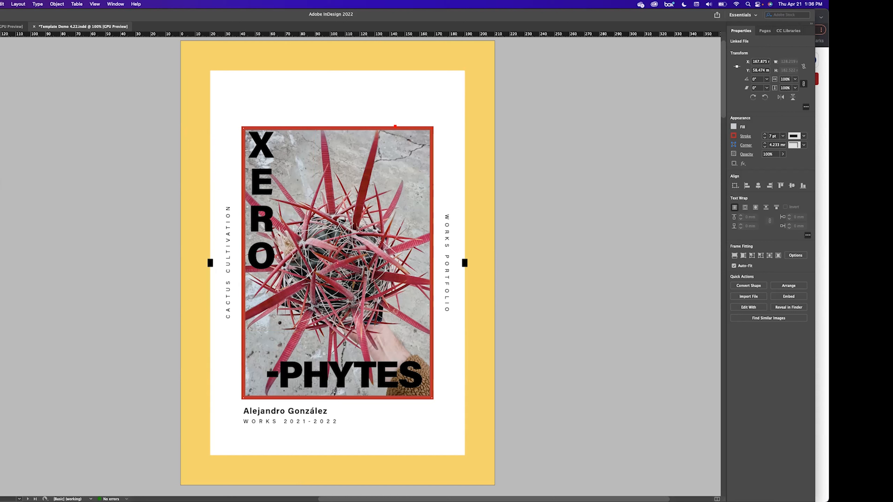
Activate the Color Theme tool, reposition its swatch strip, view the welcome document, and return to Template Demo 4.22.indd
{"action": "key", "text": "shift+i"}
{"action": "left_click_drag", "start_coordinate": [46, 219], "coordinate": [68, 233]}
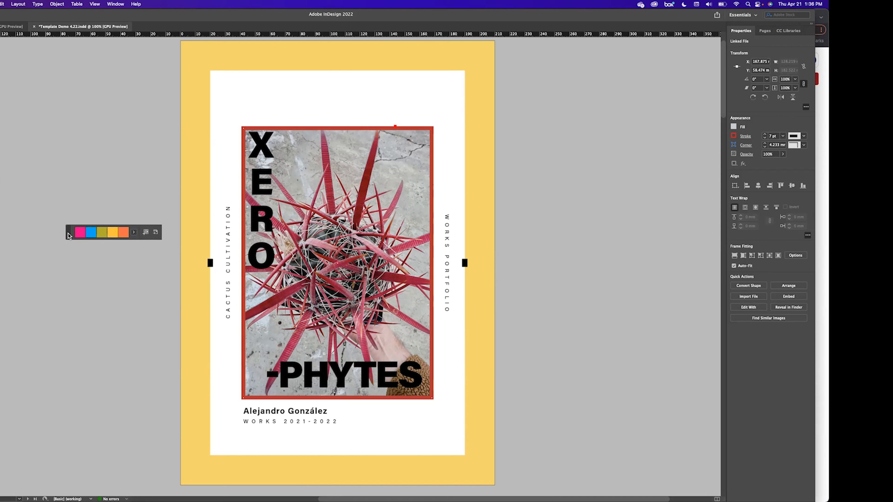
{"action": "left_click", "coordinate": [5, 27]}
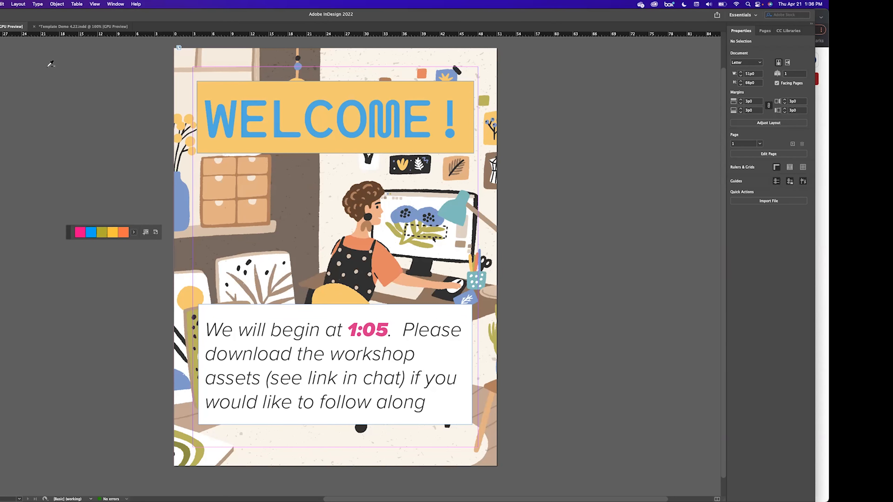
{"action": "left_click", "coordinate": [46, 28]}
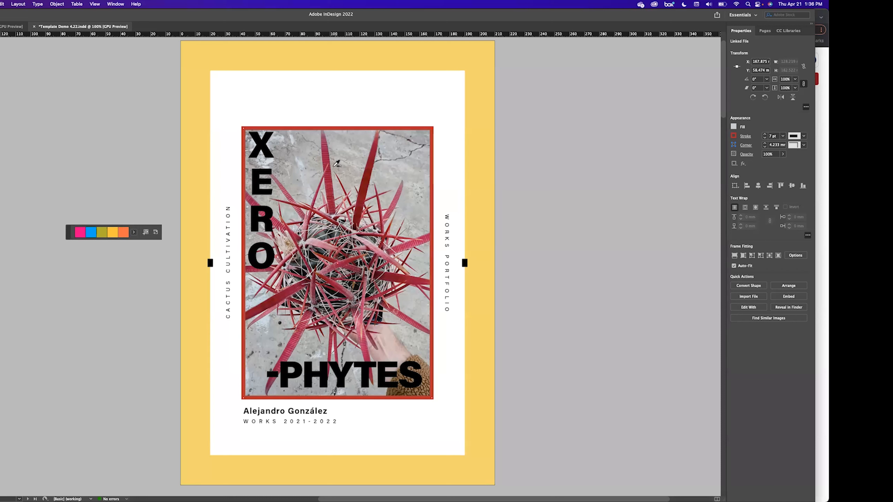
Extract a colour theme from the cover photo and apply its dark red to the cover's outer background and the photo frame's stroke
{"action": "left_click", "coordinate": [329, 160]}
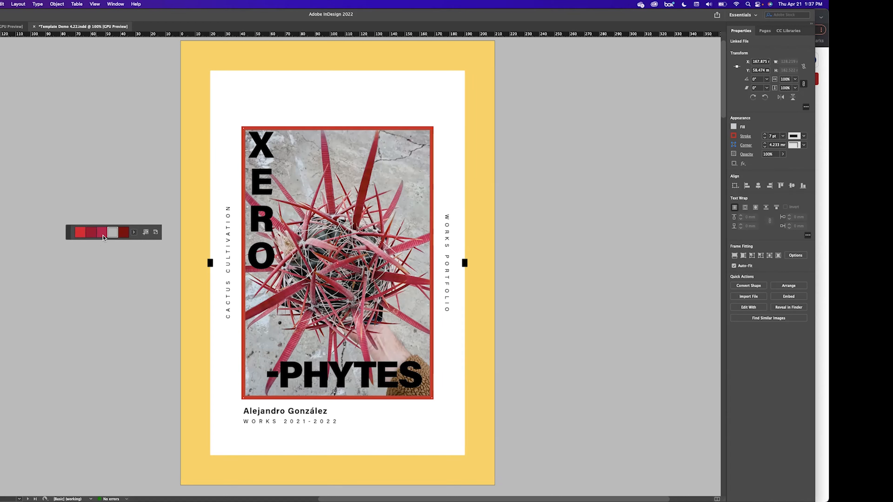
{"action": "left_click", "coordinate": [124, 232]}
{"action": "left_click", "coordinate": [185, 154]}
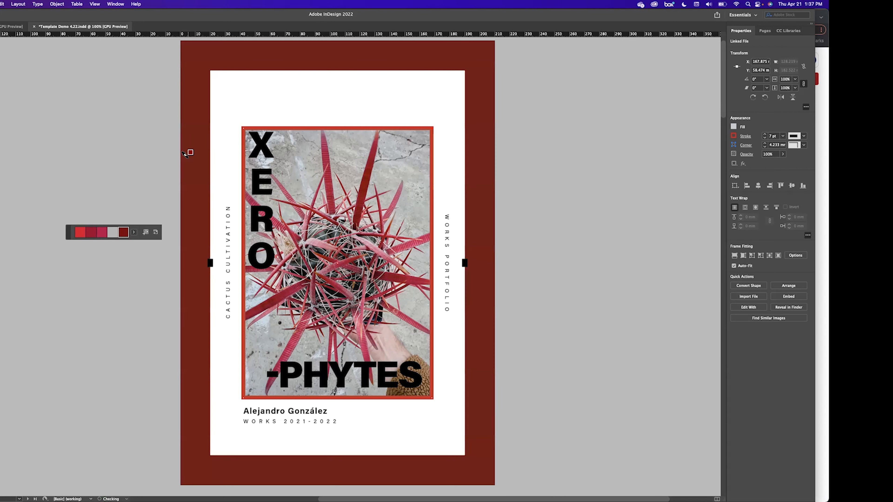
{"action": "left_click", "coordinate": [278, 126]}
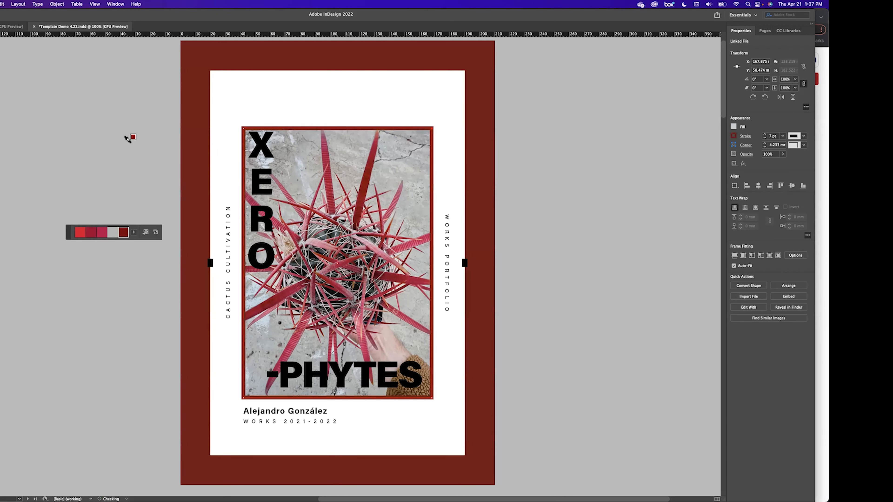
Try the theme's light grey on the vertical XERO title over the cover photo, and undo the change
{"action": "left_click", "coordinate": [113, 233]}
{"action": "left_click", "coordinate": [261, 142]}
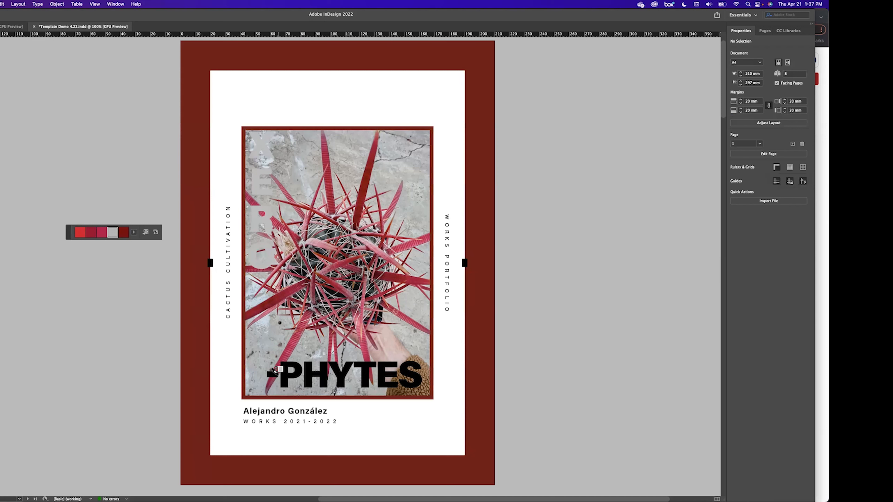
{"action": "key", "text": "super+z"}
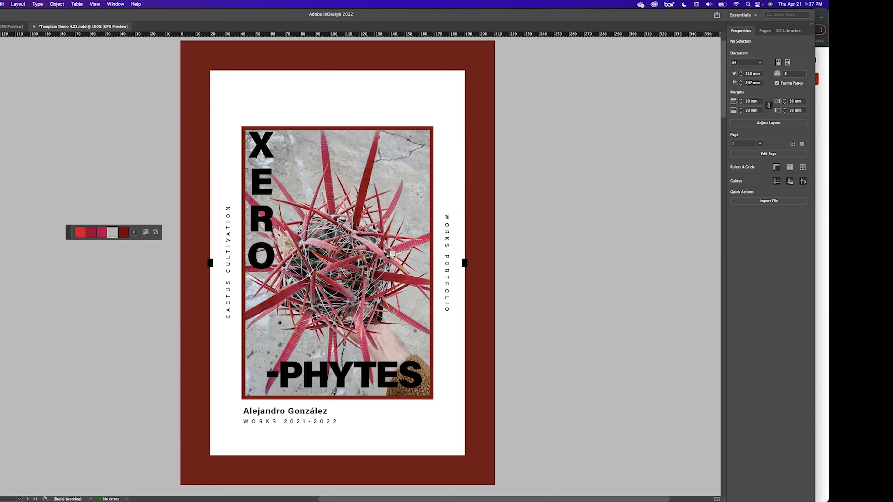
Apply the theme's dark red to the outer background of the closing THANK YOU page
{"action": "scroll", "coordinate": [362, 282], "scroll_direction": "down", "scroll_amount": 15}
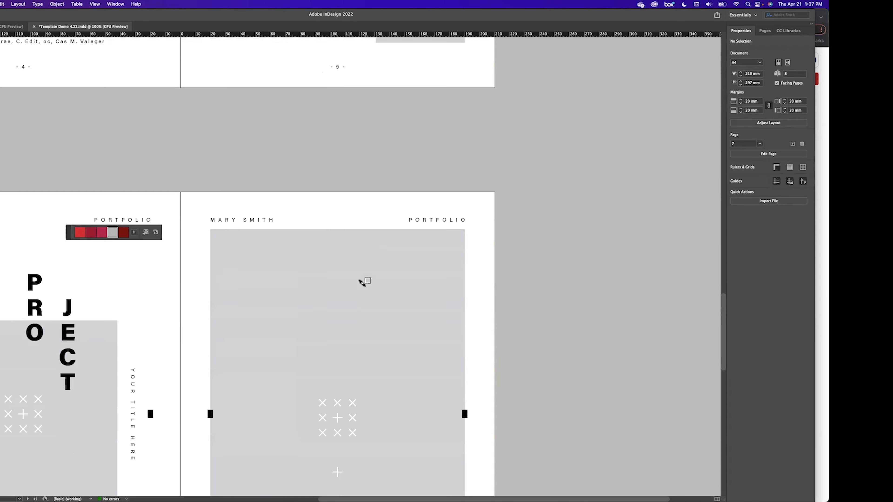
{"action": "scroll", "coordinate": [362, 281], "scroll_direction": "down", "scroll_amount": 10}
{"action": "left_click", "coordinate": [124, 232]}
{"action": "left_click", "coordinate": [140, 184]}
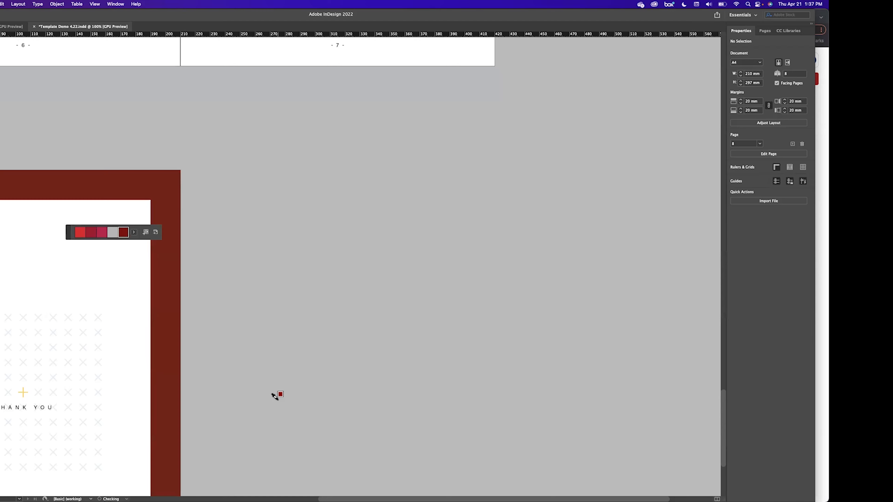
Review the recoloured cover and the page 2–3 spread, switching to the Selection tool
{"action": "scroll", "coordinate": [276, 396], "scroll_direction": "up", "scroll_amount": 20}
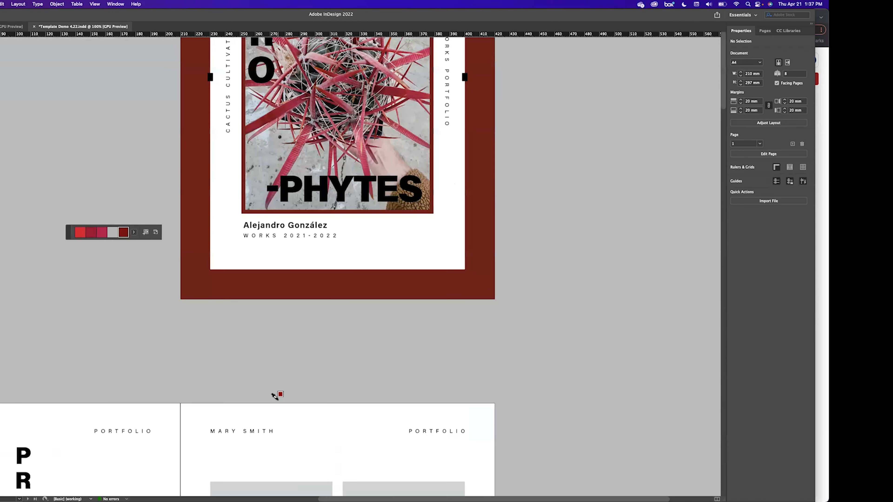
{"action": "scroll", "coordinate": [276, 396], "scroll_direction": "down", "scroll_amount": 4}
{"action": "scroll", "coordinate": [276, 396], "scroll_direction": "up", "scroll_amount": 3}
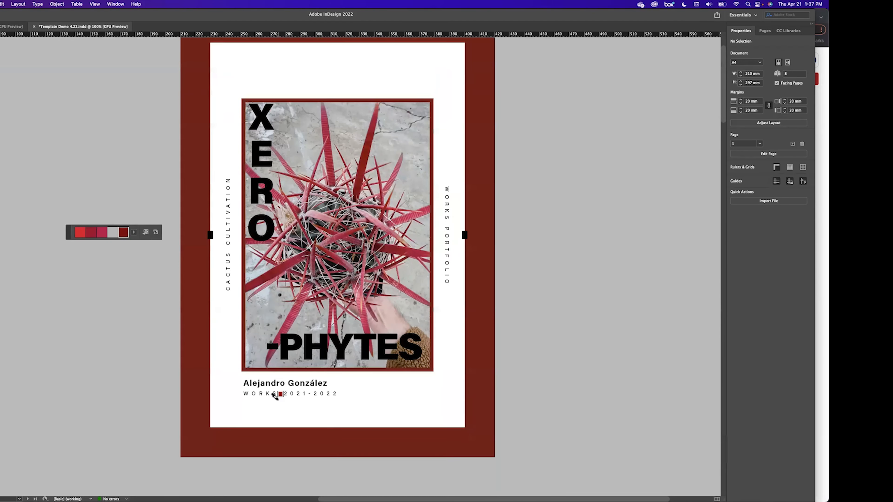
{"action": "scroll", "coordinate": [274, 396], "scroll_direction": "down", "scroll_amount": 1}
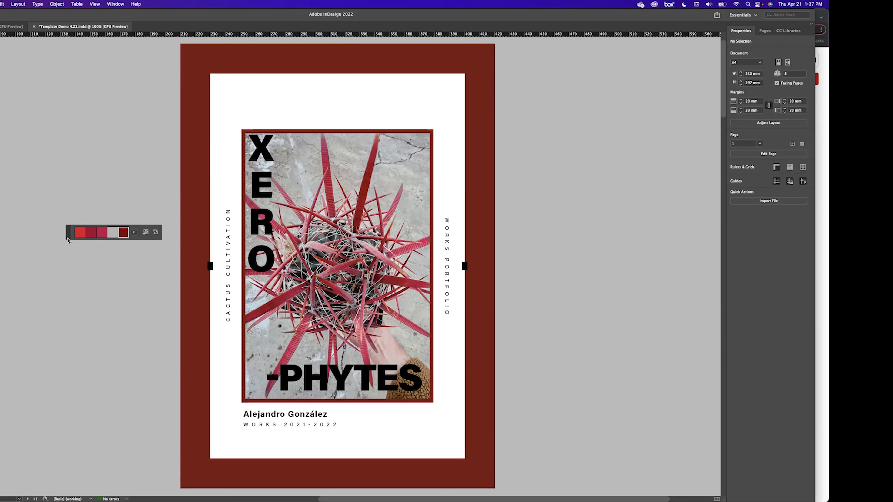
{"action": "scroll", "coordinate": [30, 345], "scroll_direction": "down", "scroll_amount": 10}
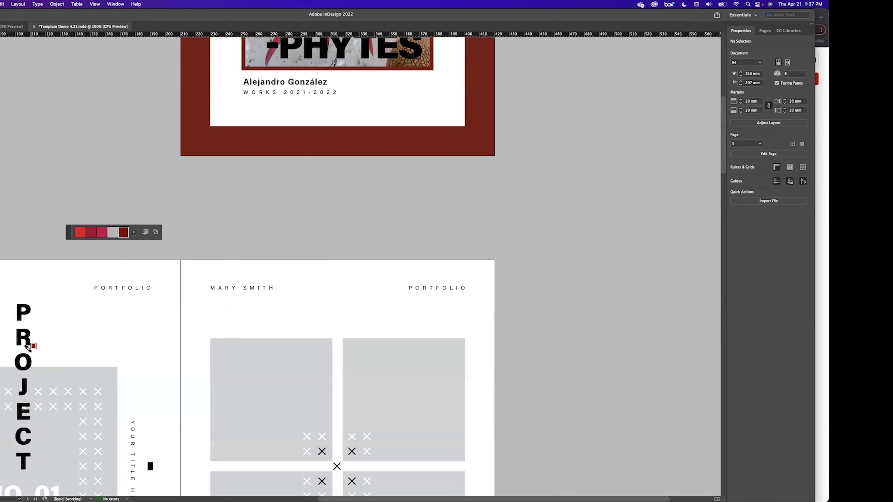
{"action": "scroll", "coordinate": [28, 346], "scroll_direction": "down", "scroll_amount": 5}
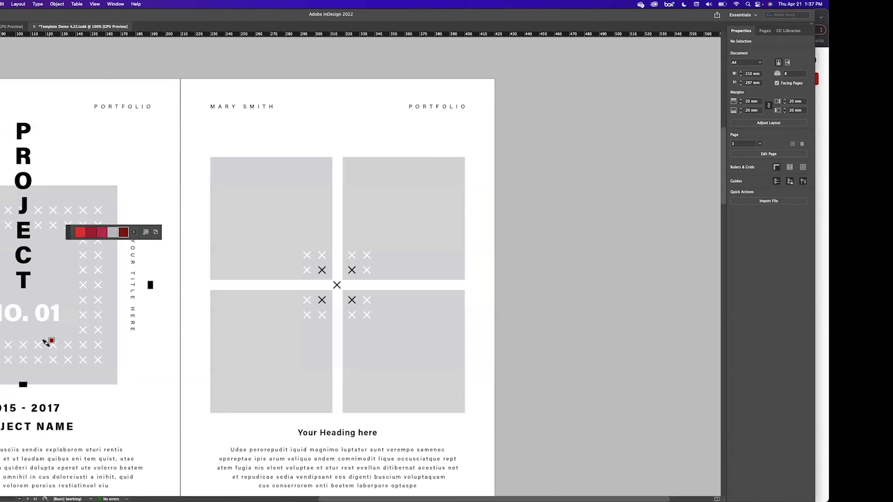
{"action": "scroll", "coordinate": [46, 343], "scroll_direction": "down", "scroll_amount": 1}
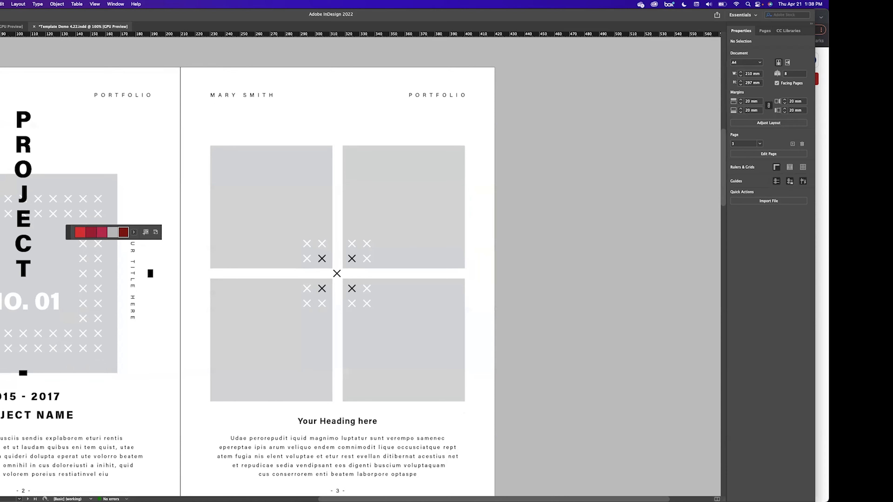
{"action": "key", "text": "v"}
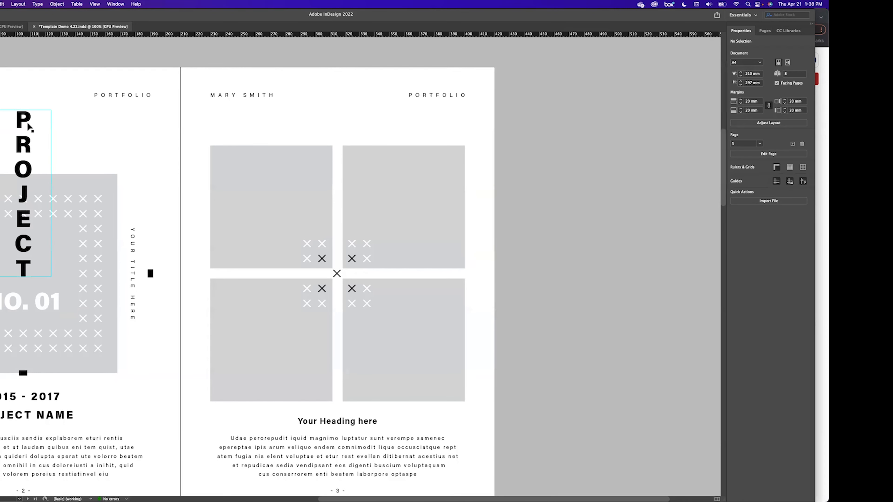
{"action": "left_click_drag", "start_coordinate": [80, 158], "coordinate": [229, 140]}
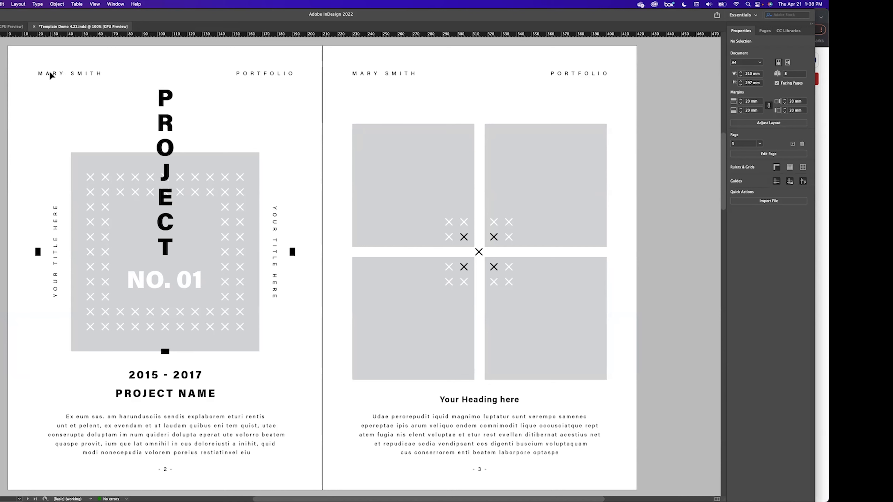
{"action": "scroll", "coordinate": [68, 74], "scroll_direction": "up", "scroll_amount": 10}
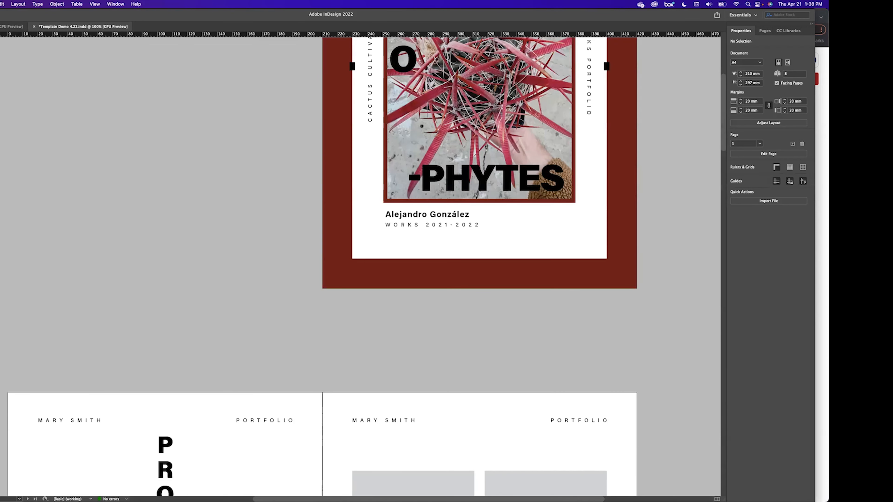
{"action": "scroll", "coordinate": [295, 189], "scroll_direction": "down", "scroll_amount": 10}
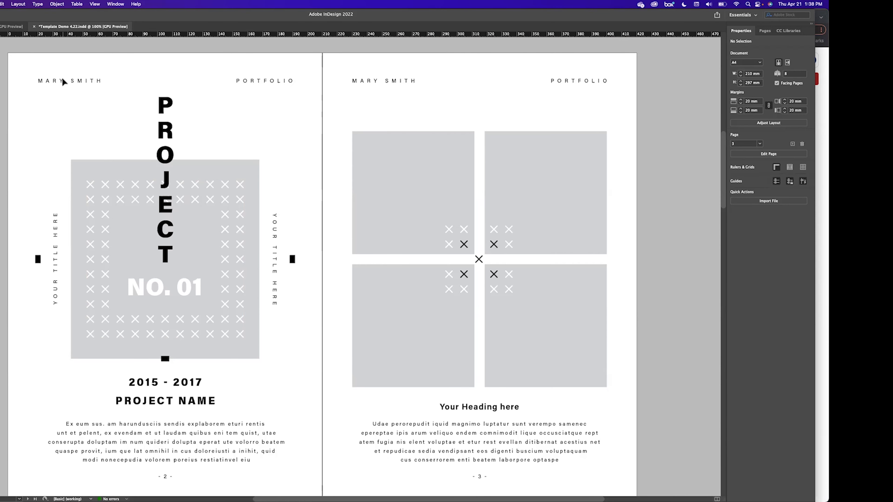
Examine the context options for the name header on page 2 and for the page 2–3 spread
{"action": "right_click", "coordinate": [49, 84]}
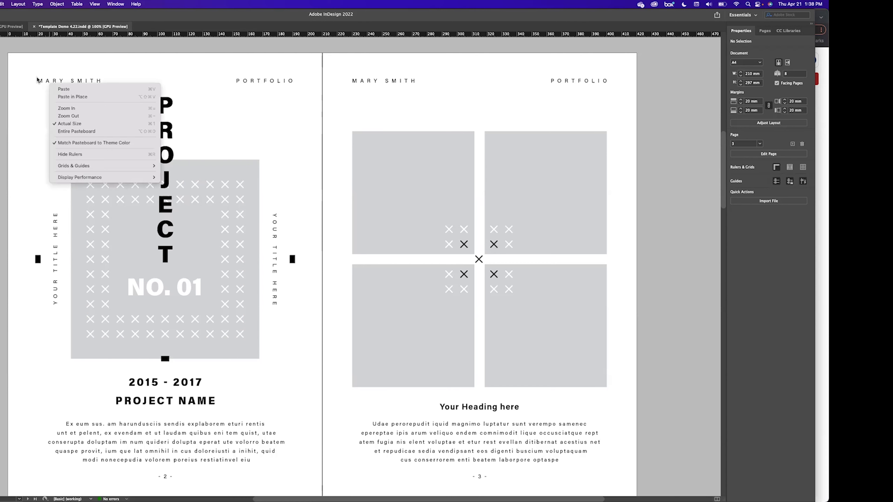
{"action": "left_click", "coordinate": [541, 94]}
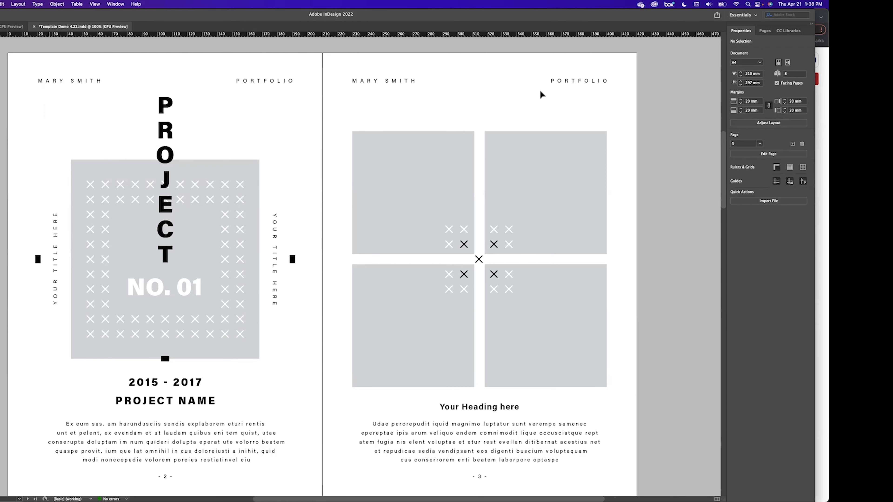
{"action": "left_click", "coordinate": [765, 31]}
{"action": "right_click", "coordinate": [773, 105]}
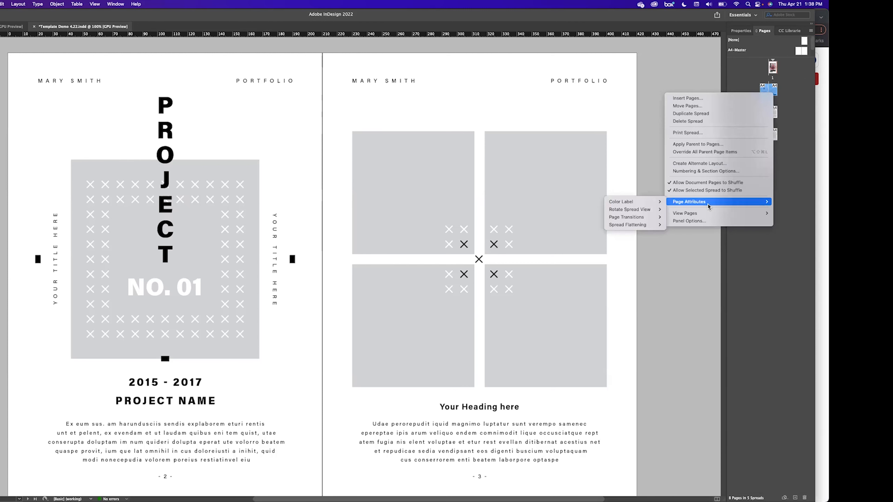
Search the application's help for "header" and look through the matching commands
{"action": "left_click", "coordinate": [106, 7]}
{"action": "left_click", "coordinate": [114, 5]}
{"action": "mouse_move", "coordinate": [135, 6]}
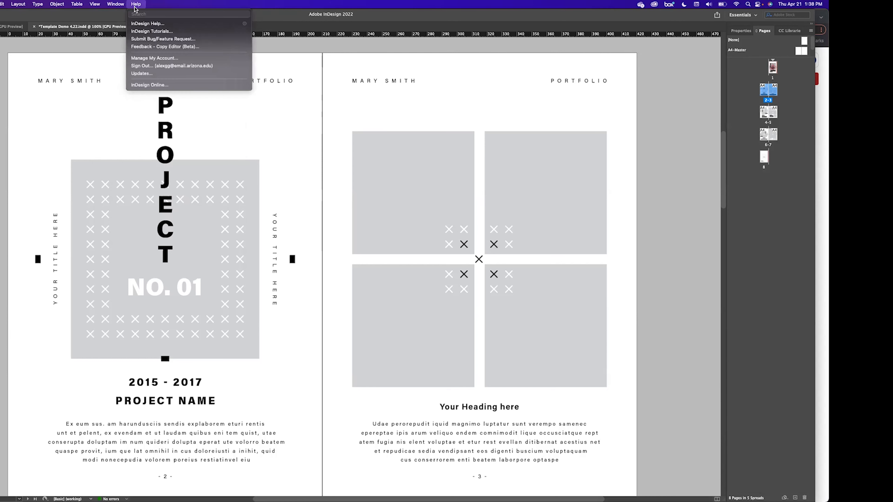
{"action": "type", "text": "header"}
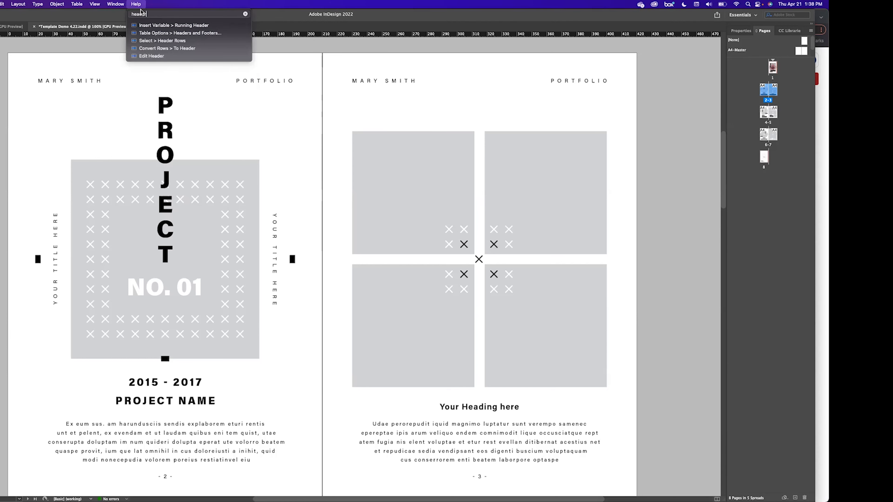
{"action": "mouse_move", "coordinate": [202, 25]}
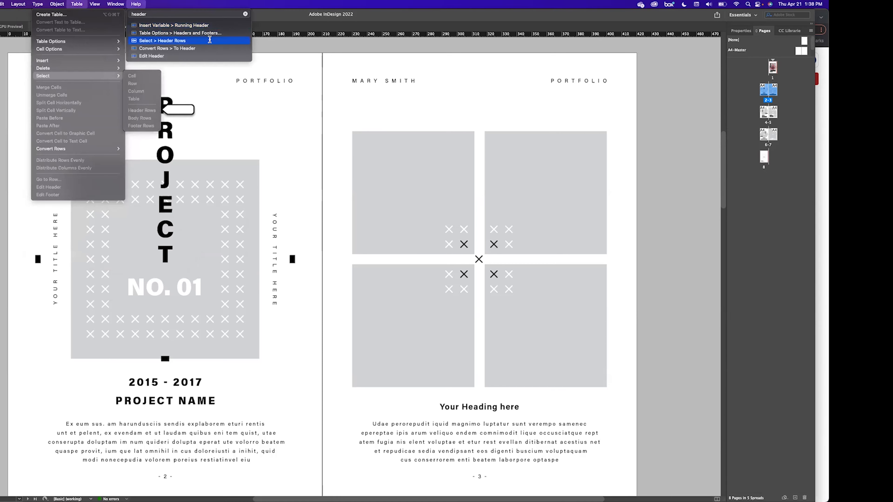
{"action": "mouse_move", "coordinate": [199, 56]}
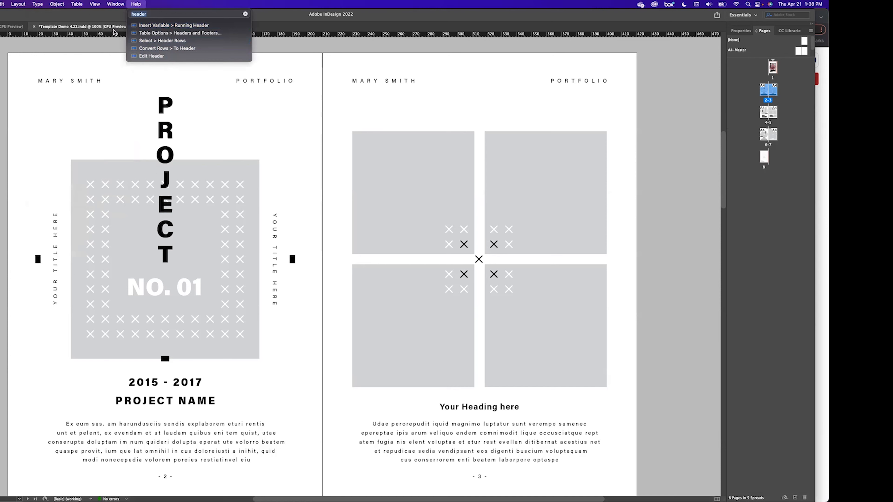
{"action": "left_click", "coordinate": [61, 92]}
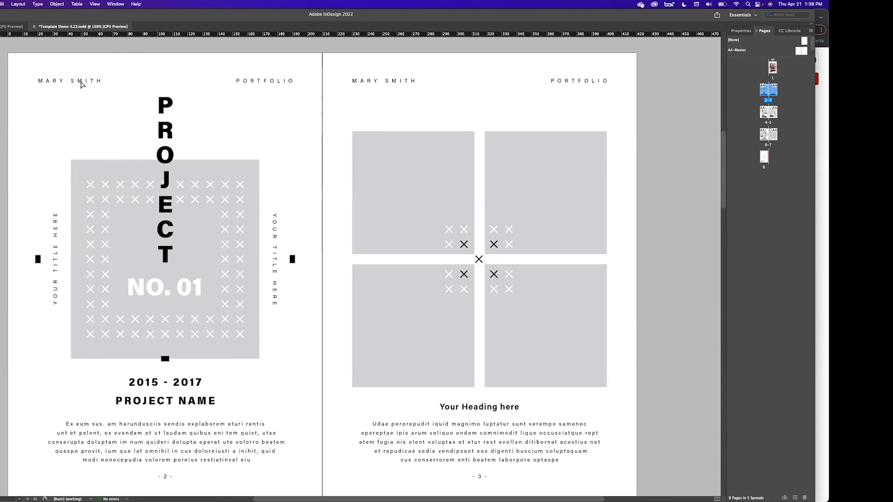
Look over the page 2–3 spread, its document properties and the context options at page 2's name header for a way to edit it
{"action": "scroll", "coordinate": [439, 77], "scroll_direction": "up", "scroll_amount": 1}
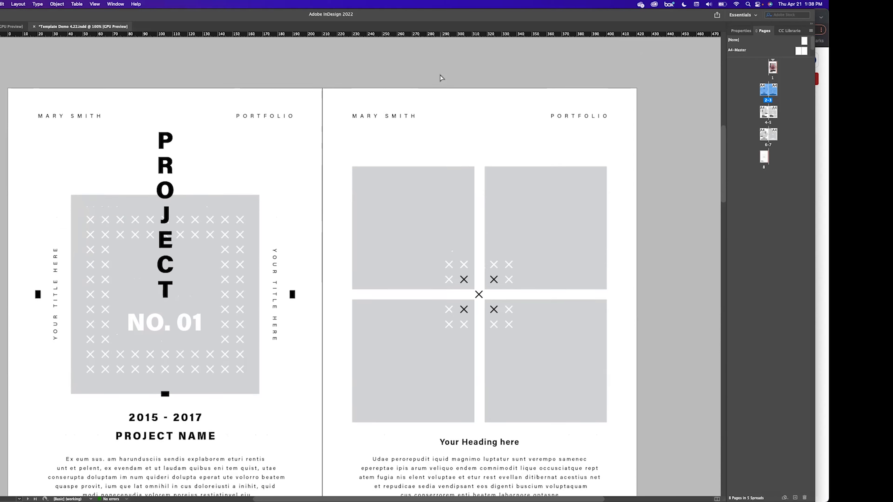
{"action": "scroll", "coordinate": [440, 77], "scroll_direction": "down", "scroll_amount": 4}
{"action": "scroll", "coordinate": [441, 77], "scroll_direction": "up", "scroll_amount": 4}
{"action": "scroll", "coordinate": [442, 77], "scroll_direction": "up", "scroll_amount": 2}
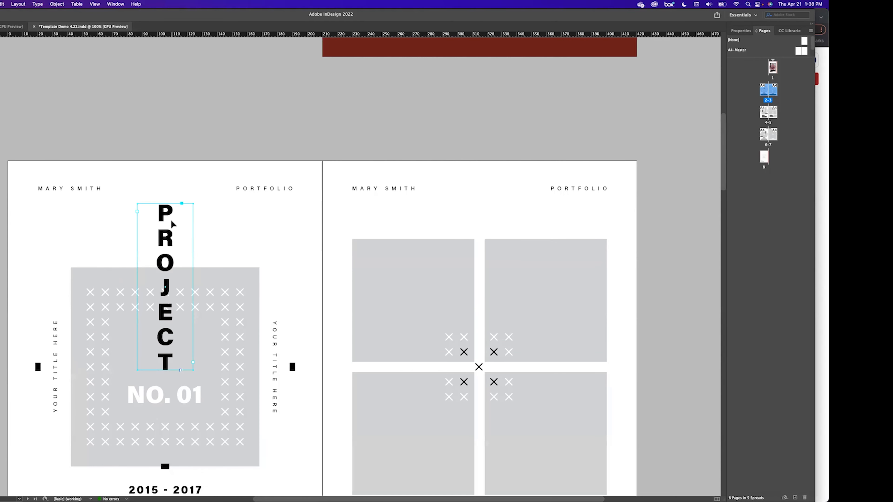
{"action": "left_click", "coordinate": [740, 31]}
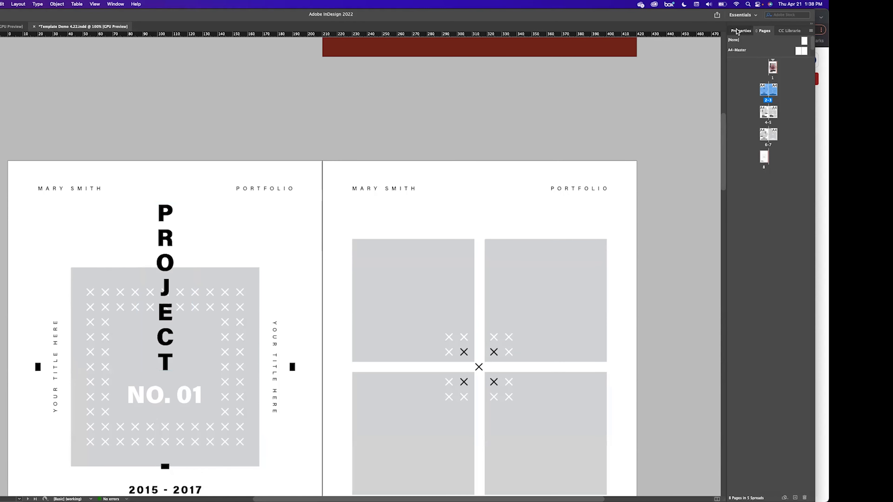
{"action": "right_click", "coordinate": [58, 189]}
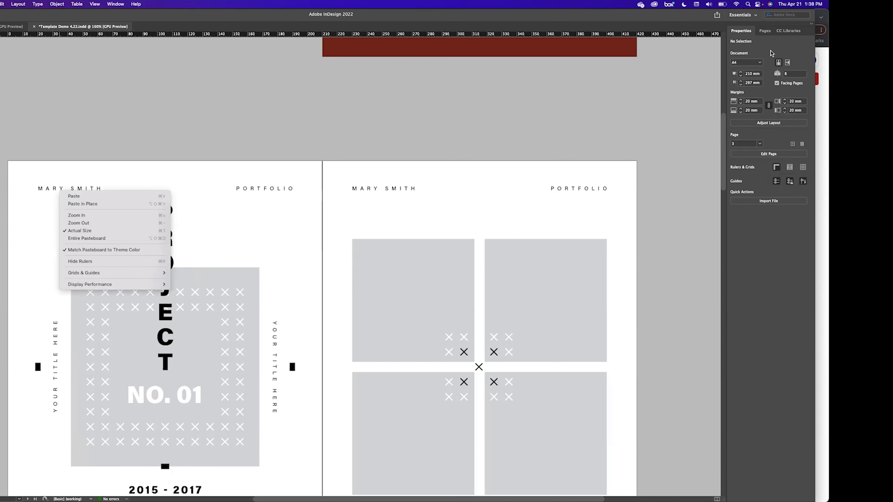
{"action": "left_click", "coordinate": [143, 148]}
{"action": "scroll", "coordinate": [140, 168], "scroll_direction": "down", "scroll_amount": 4}
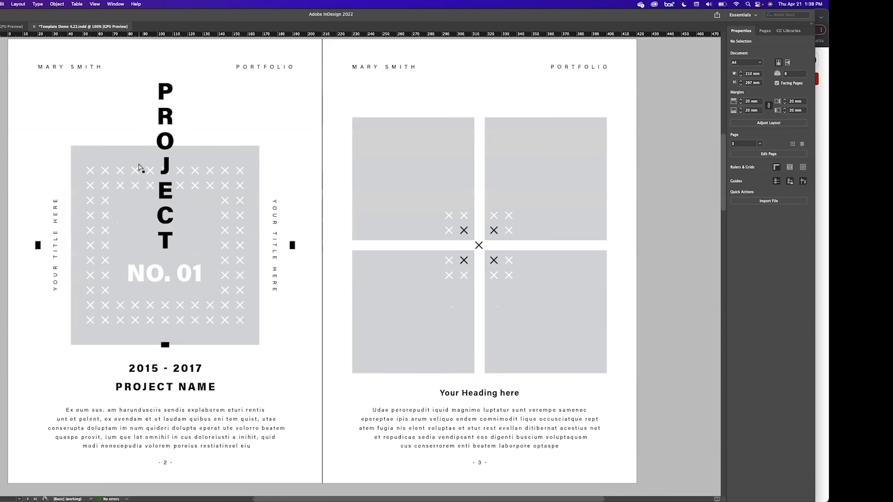
Replace the vertical title beside the left edge of page 2's image frame with "SPIKY PLANTS"
{"action": "scroll", "coordinate": [139, 167], "scroll_direction": "down", "scroll_amount": 2}
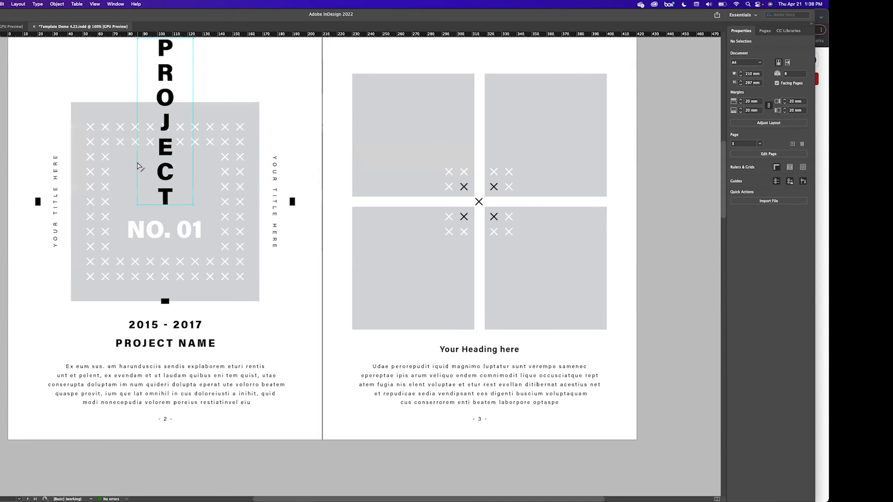
{"action": "scroll", "coordinate": [140, 167], "scroll_direction": "up", "scroll_amount": 2}
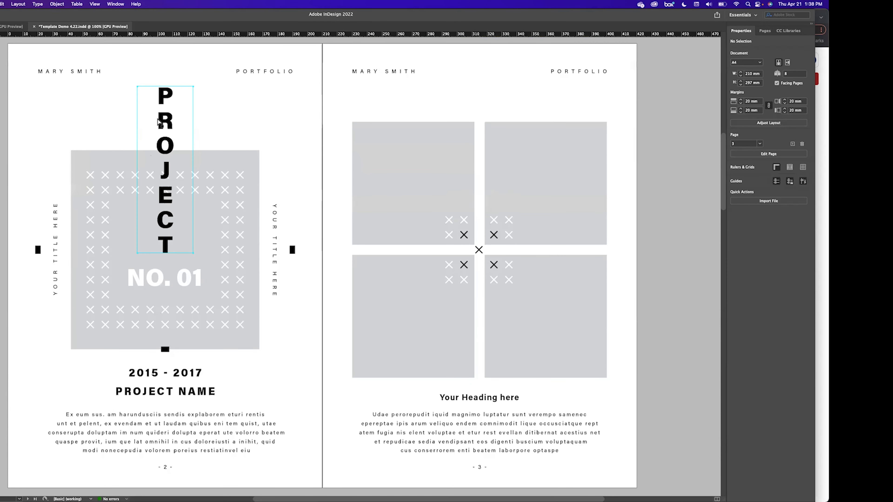
{"action": "scroll", "coordinate": [159, 122], "scroll_direction": "down", "scroll_amount": 1}
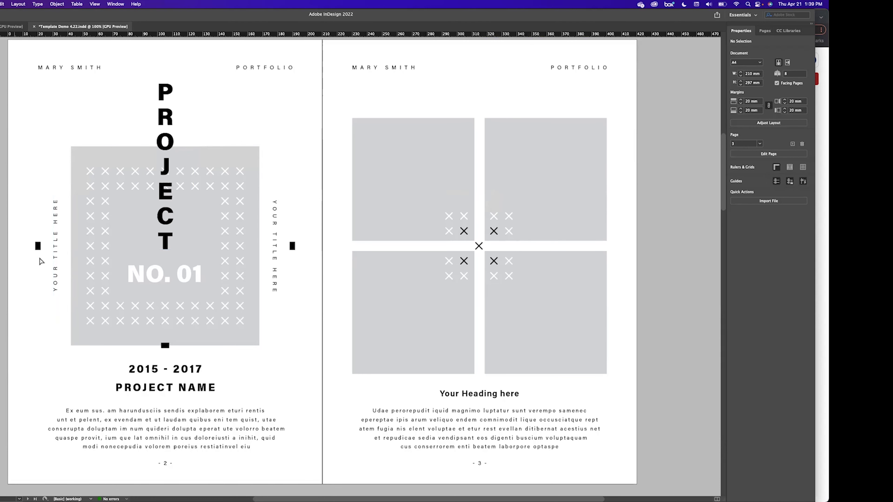
{"action": "triple_click", "coordinate": [53, 259]}
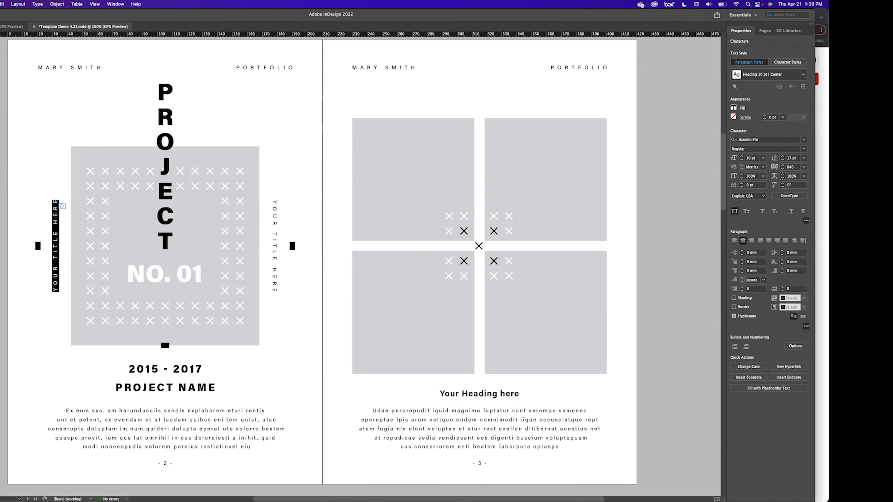
{"action": "type", "text": "S"}
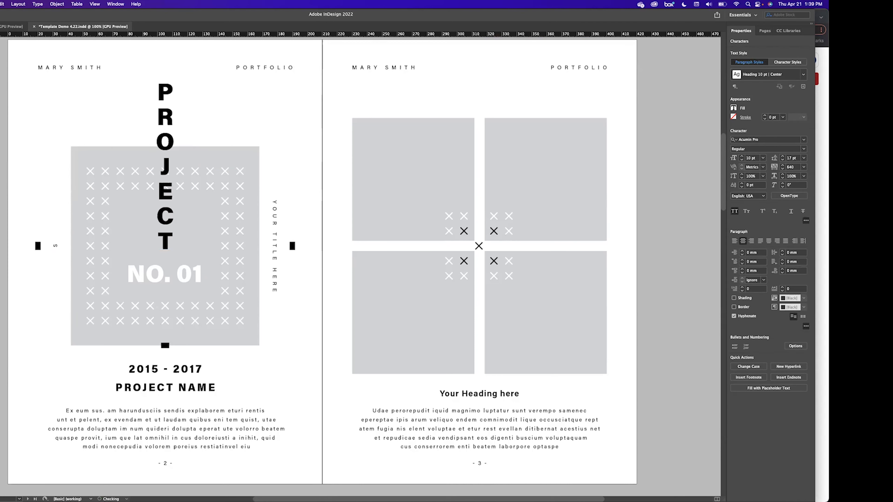
{"action": "type", "text": "PIKY PLANTS"}
{"action": "key", "text": "Escape"}
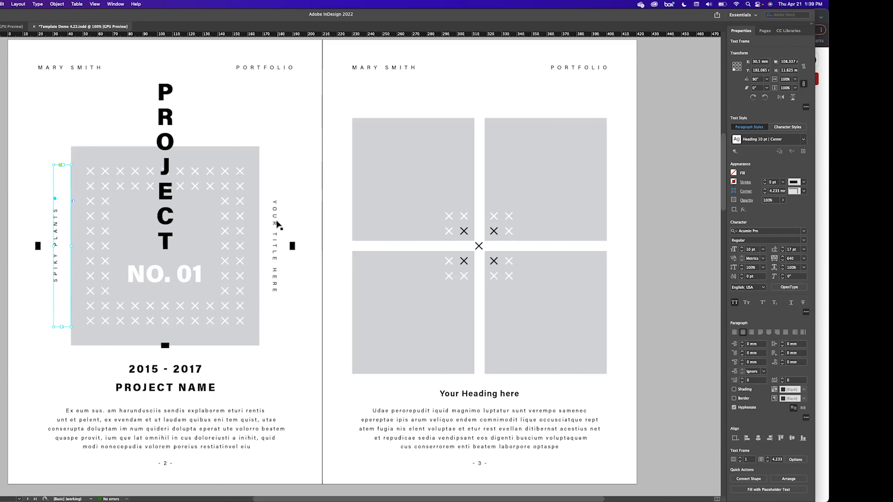
Copy "SPIKY PLANTS" over the placeholder in the vertical title on the right side of page 2's image frame
{"action": "triple_click", "coordinate": [57, 234]}
{"action": "key", "text": "cmd+c"}
{"action": "triple_click", "coordinate": [274, 246]}
{"action": "key", "text": "cmd+v"}
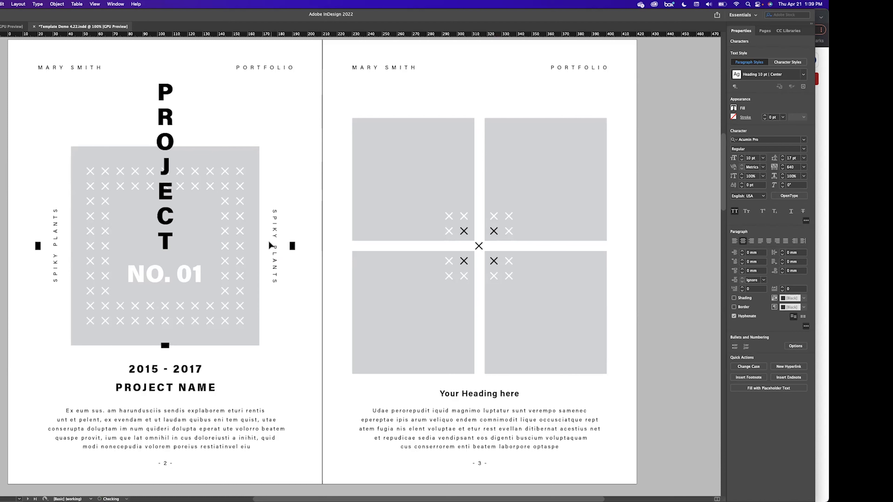
{"action": "key", "text": "Escape"}
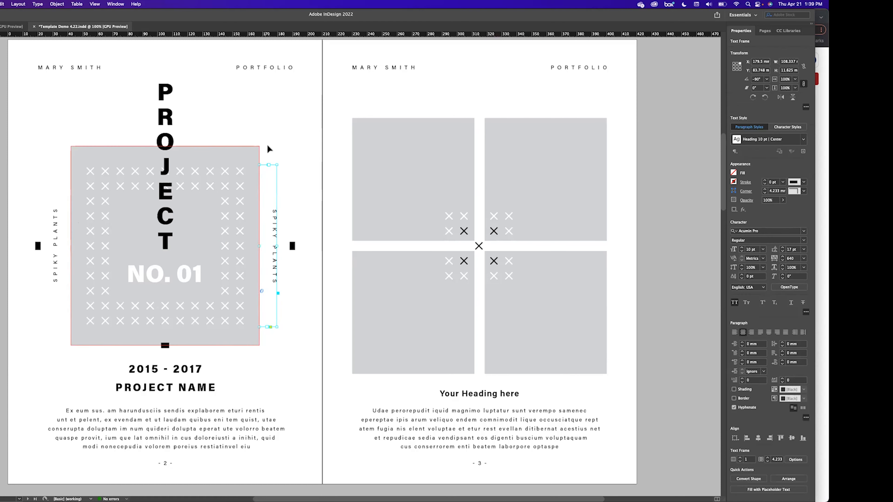
{"action": "left_click_drag", "start_coordinate": [277, 163], "coordinate": [228, 310]}
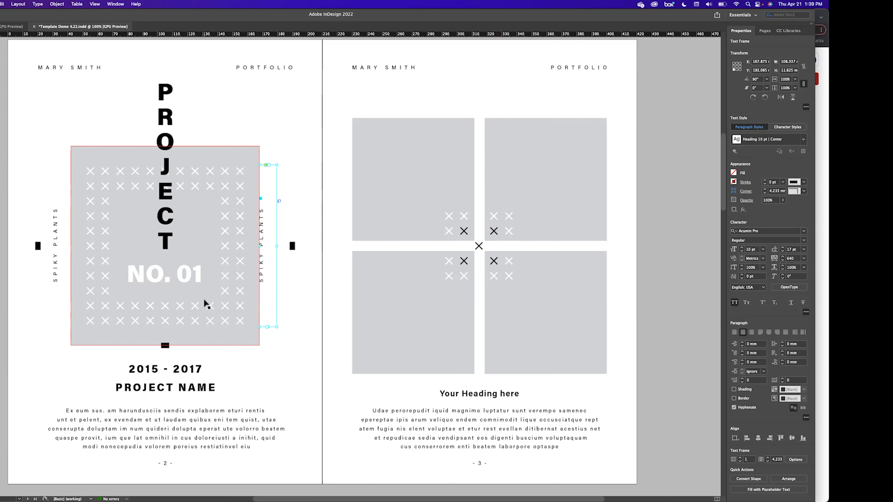
{"action": "key", "text": "super+z"}
Switch to Finder, open the Photos folder with image thumbnails, and enlarge and reposition its window for browsing
{"action": "left_click", "coordinate": [107, 153]}
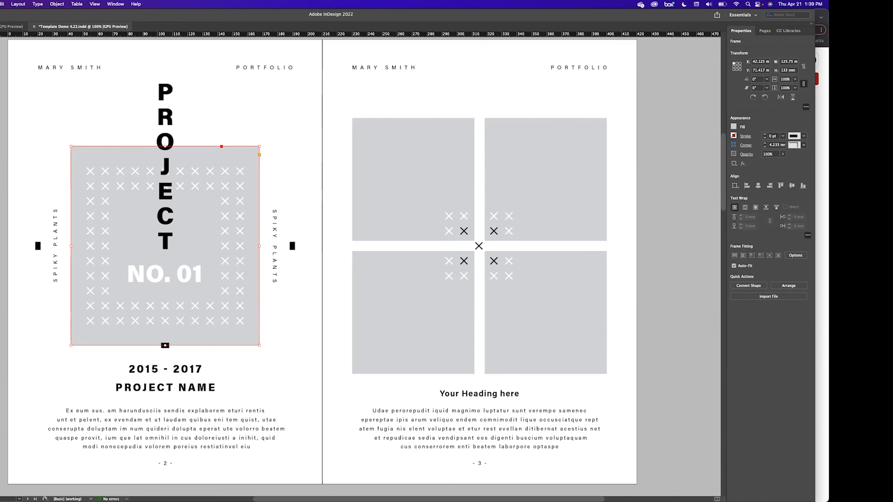
{"action": "key", "text": "super+Tab"}
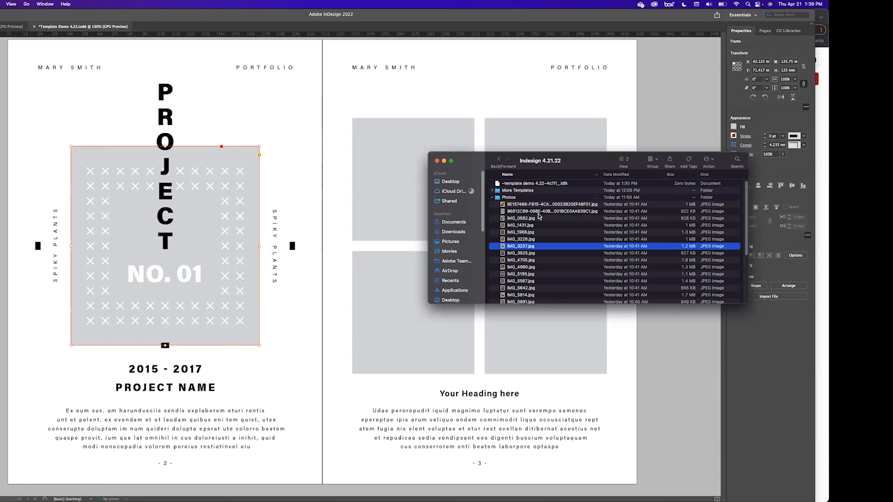
{"action": "double_click", "coordinate": [498, 200]}
{"action": "left_click", "coordinate": [591, 228]}
{"action": "left_click", "coordinate": [597, 243]}
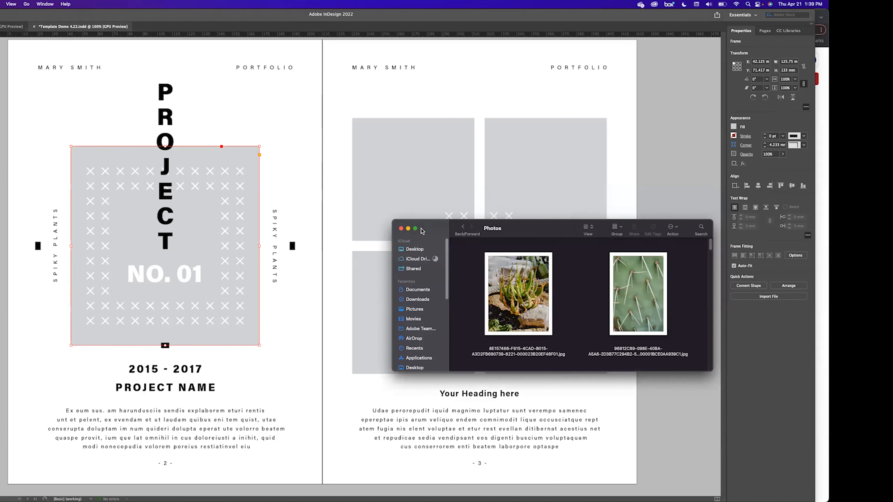
{"action": "left_click_drag", "start_coordinate": [467, 230], "coordinate": [282, 164]}
{"action": "left_click_drag", "start_coordinate": [519, 299], "coordinate": [707, 485]}
{"action": "left_click", "coordinate": [433, 207]}
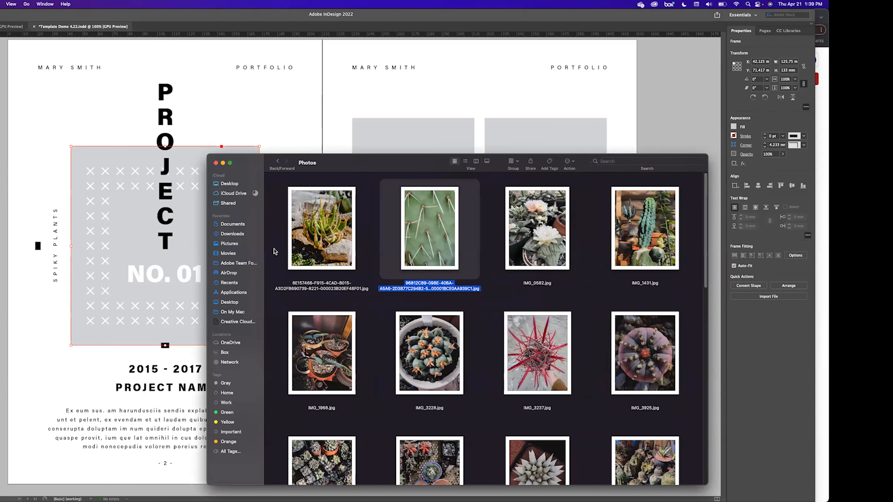
{"action": "left_click_drag", "start_coordinate": [257, 161], "coordinate": [356, 96]}
Try to place IMG_4705.jpg in page 2's large image frame with the cross pattern still on it
{"action": "scroll", "coordinate": [561, 313], "scroll_direction": "down", "scroll_amount": 5}
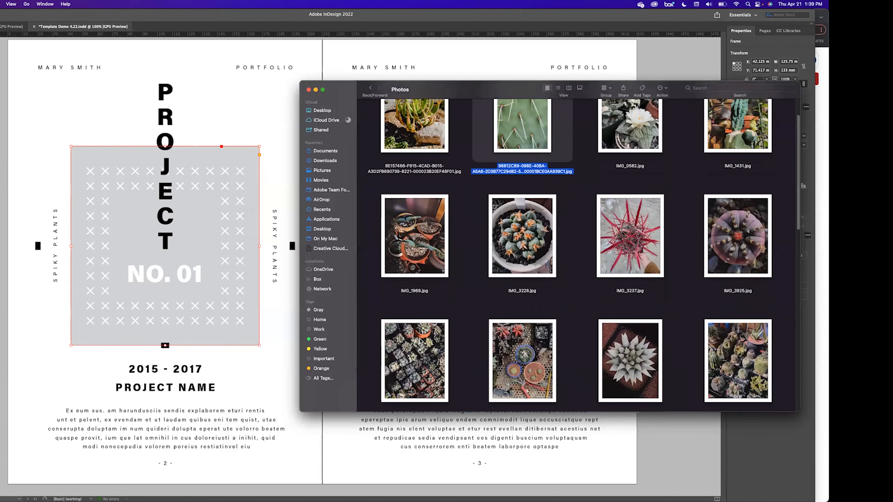
{"action": "left_click_drag", "start_coordinate": [414, 323], "coordinate": [138, 229]}
{"action": "left_click_drag", "start_coordinate": [354, 84], "coordinate": [363, 309]}
{"action": "left_click", "coordinate": [164, 222]}
{"action": "left_click", "coordinate": [192, 234]}
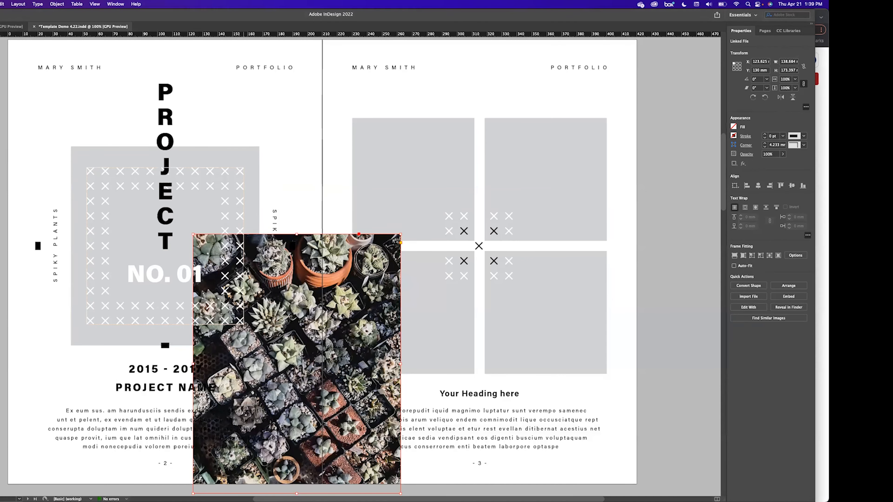
{"action": "key", "text": "super+z"}
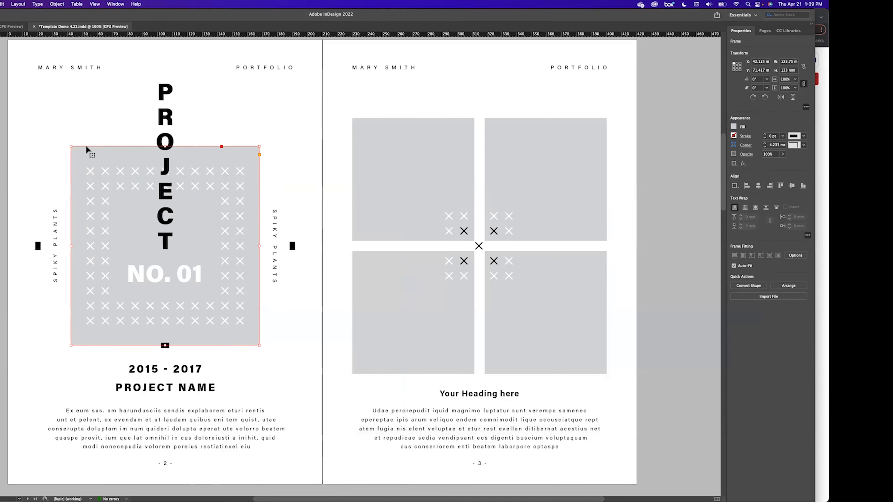
Delete the white cross pattern over page 2's large image frame and fill the frame with IMG_4705.jpg
{"action": "left_click_drag", "start_coordinate": [95, 139], "coordinate": [105, 195]}
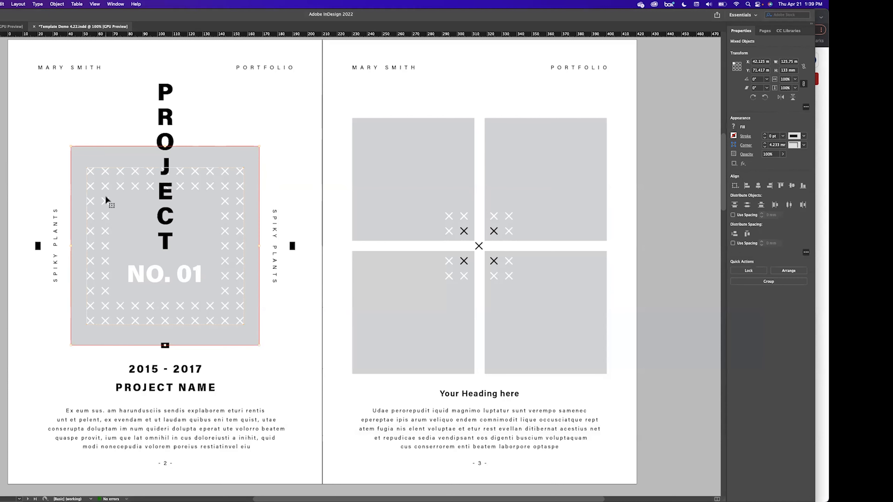
{"action": "key", "text": "Delete"}
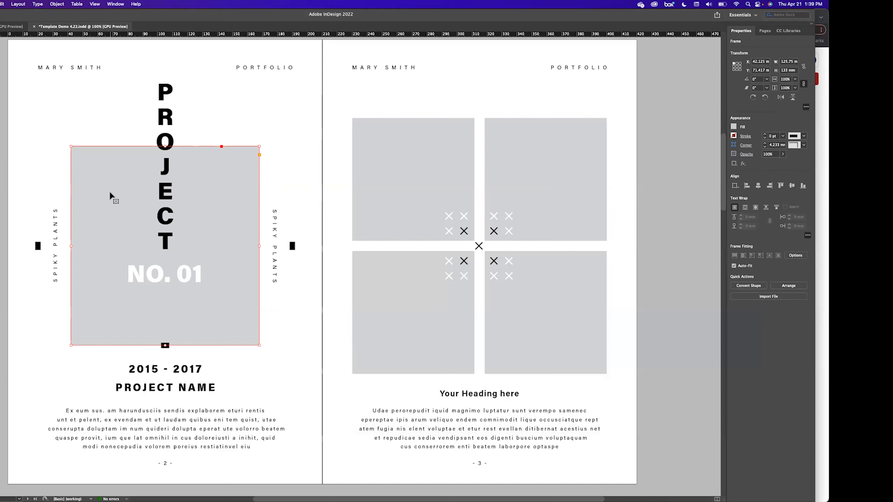
{"action": "key", "text": "super+Tab"}
{"action": "scroll", "coordinate": [771, 452], "scroll_direction": "up", "scroll_amount": 1}
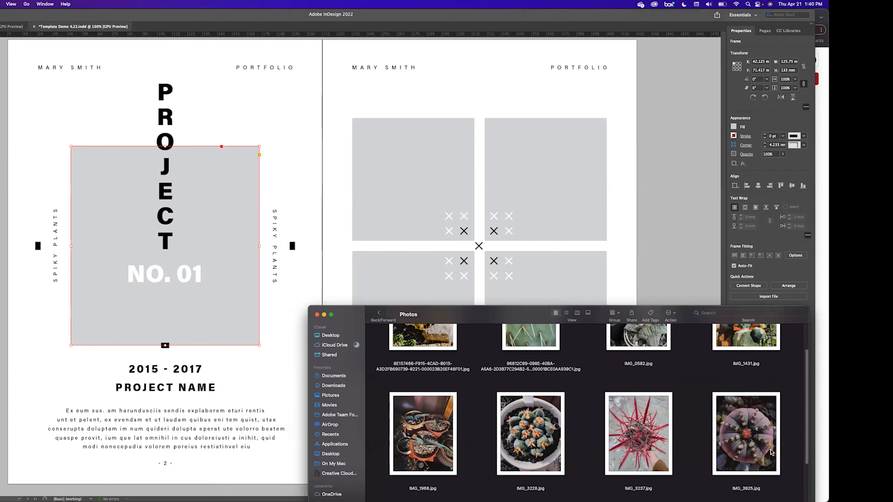
{"action": "scroll", "coordinate": [695, 432], "scroll_direction": "down", "scroll_amount": 5}
{"action": "left_click_drag", "start_coordinate": [418, 452], "coordinate": [113, 191]}
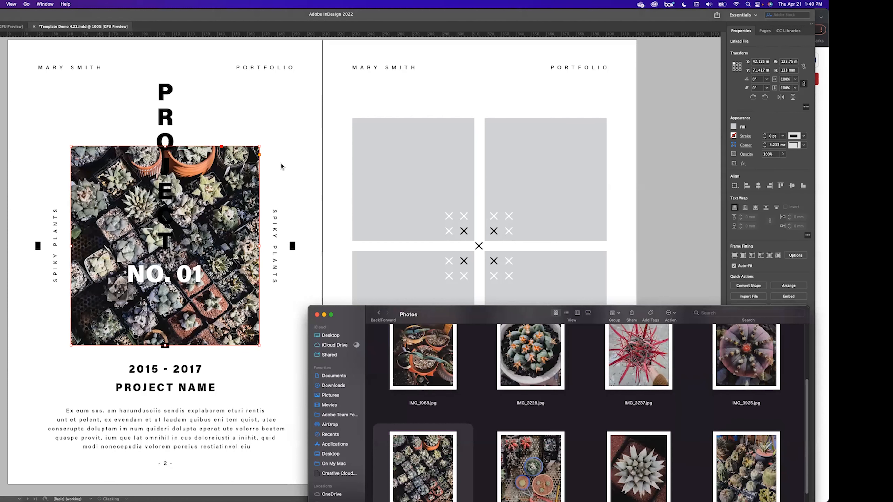
{"action": "left_click", "coordinate": [281, 166]}
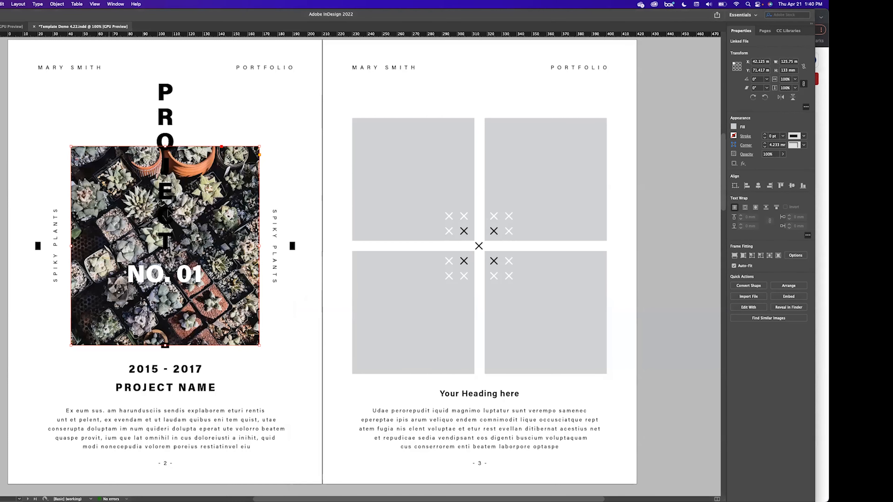
Fill page 3's upper frames with IMG_5195.jpg and IMG_3228.jpg, and its lower frames with IMG_3925.jpg and IMG_6828.jpg, left to right
{"action": "left_click", "coordinate": [168, 121]}
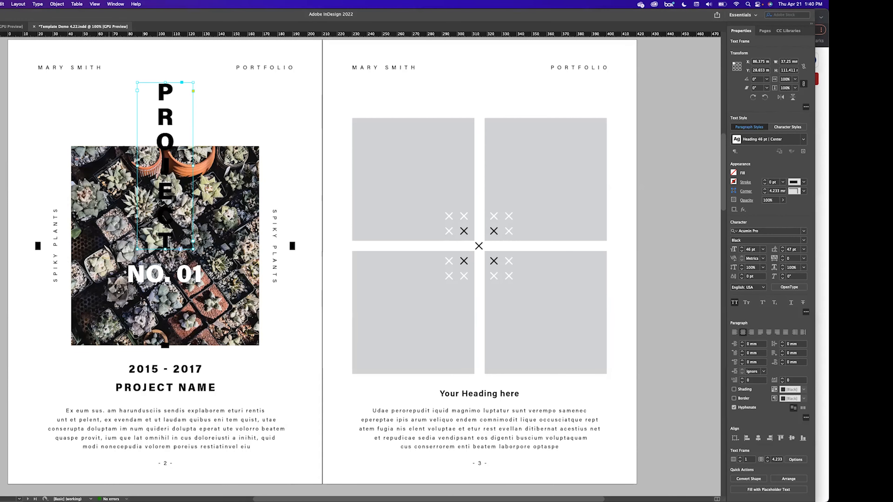
{"action": "key", "text": "super+Tab"}
{"action": "left_click_drag", "start_coordinate": [638, 471], "coordinate": [395, 157]}
{"action": "left_click_drag", "start_coordinate": [539, 443], "coordinate": [529, 145]}
{"action": "left_click_drag", "start_coordinate": [538, 341], "coordinate": [543, 171]}
{"action": "left_click_drag", "start_coordinate": [746, 355], "coordinate": [397, 281]}
{"action": "left_click_drag", "start_coordinate": [426, 316], "coordinate": [62, 65]}
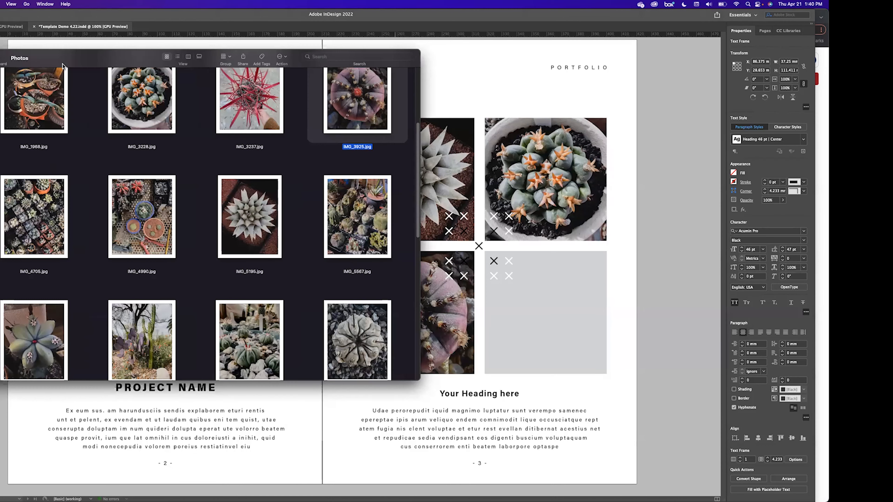
{"action": "scroll", "coordinate": [242, 260], "scroll_direction": "down", "scroll_amount": 5}
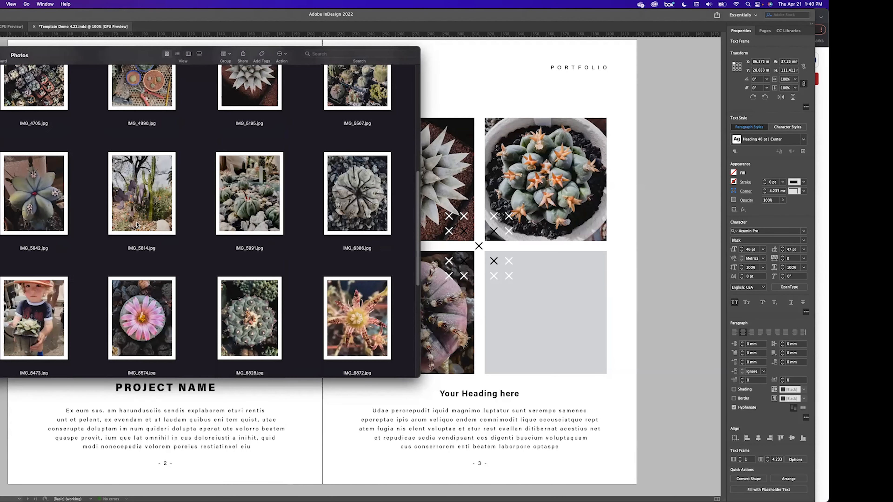
{"action": "left_click_drag", "start_coordinate": [246, 316], "coordinate": [548, 327]}
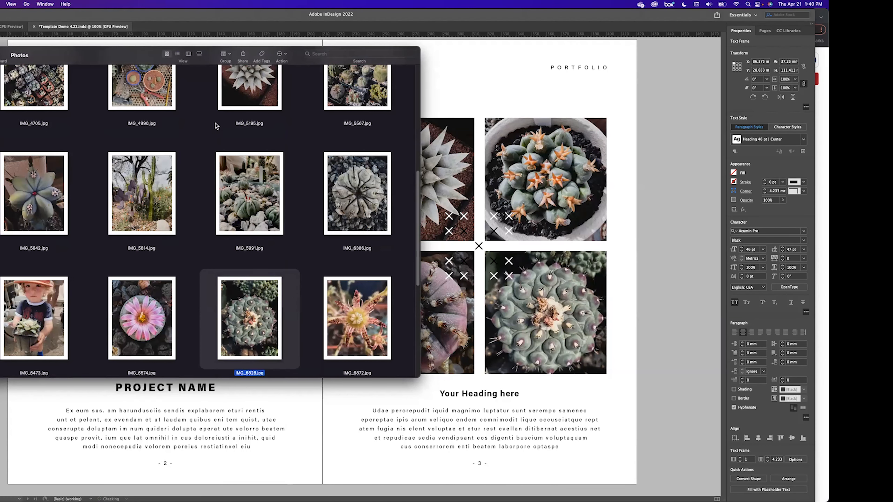
{"action": "left_click_drag", "start_coordinate": [87, 52], "coordinate": [131, 175]}
{"action": "left_click", "coordinate": [148, 14]}
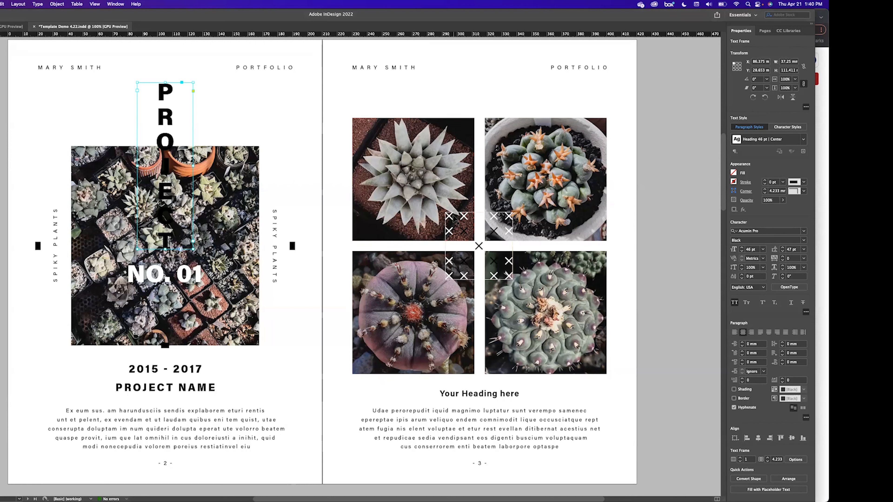
Try to recolor the upper-left cross over page 3's photos with the bright red of a Color Theme
{"action": "left_click", "coordinate": [453, 221]}
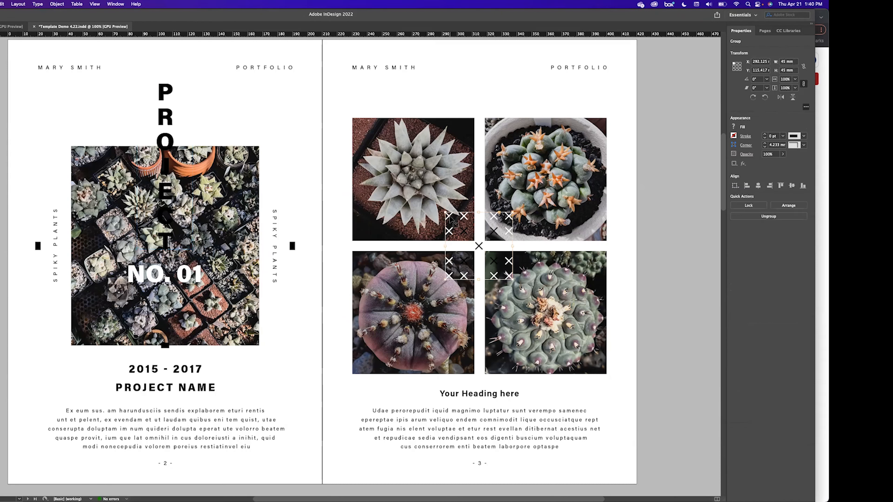
{"action": "scroll", "coordinate": [330, 299], "scroll_direction": "up", "scroll_amount": 1}
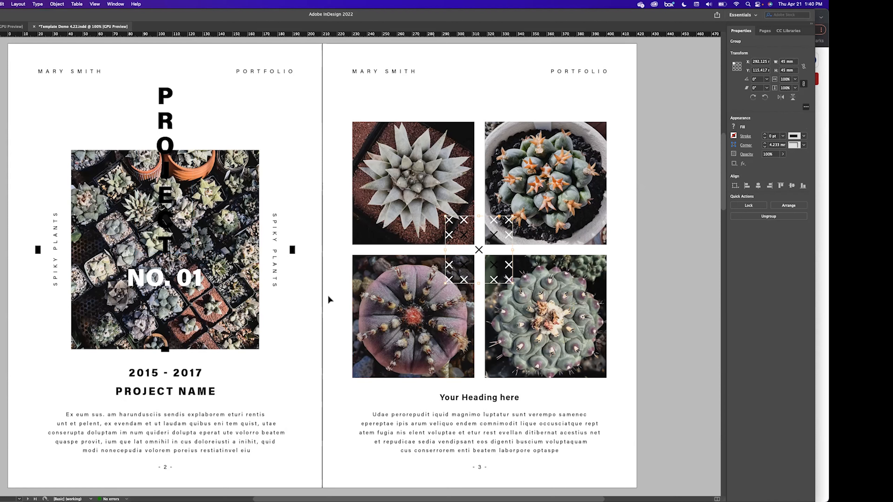
{"action": "key", "text": "shift+i"}
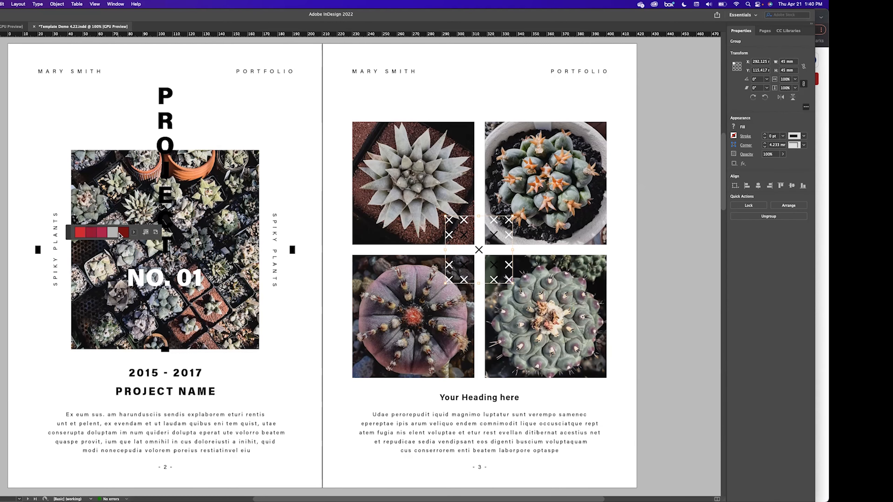
{"action": "left_click", "coordinate": [80, 233]}
{"action": "left_click", "coordinate": [447, 218]}
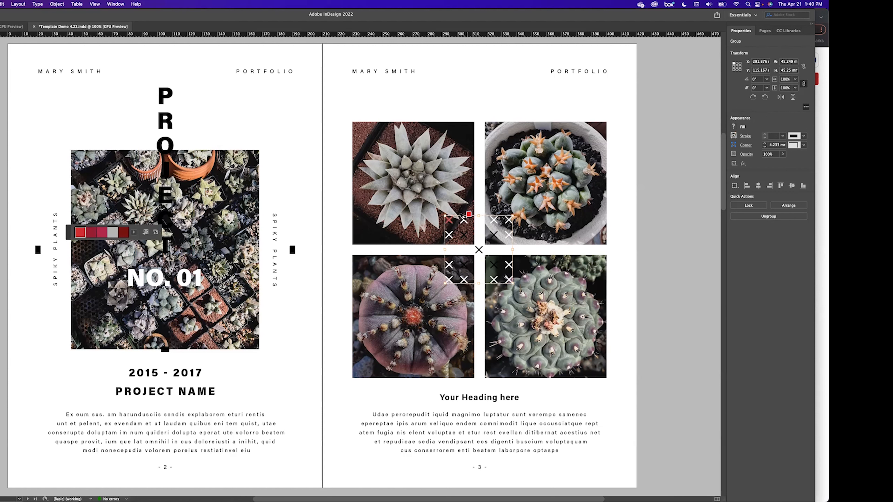
{"action": "key", "text": "super+z"}
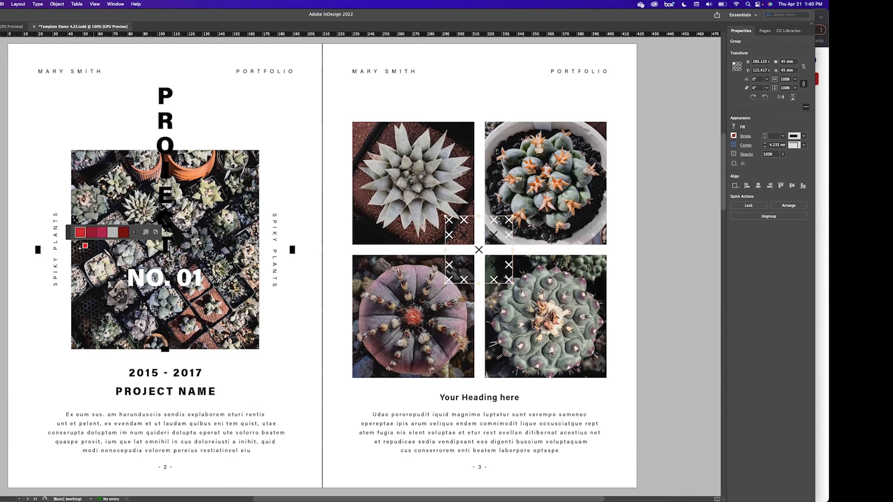
{"action": "key", "text": "Escape"}
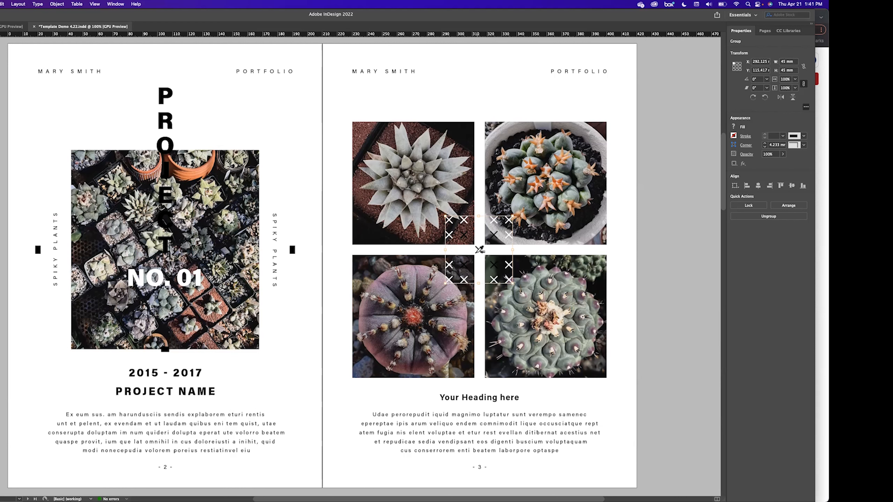
Delete the group of crosses at the center of page 3's four photos
{"action": "key", "text": "Delete"}
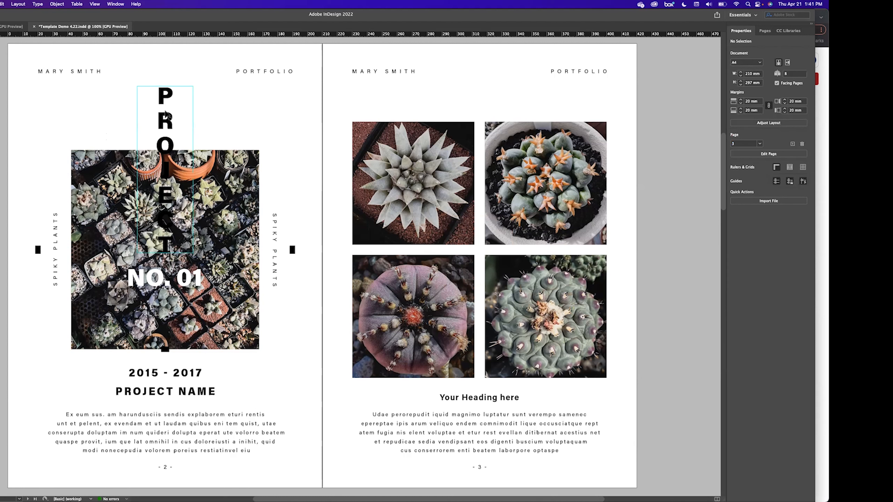
Give the vertical PROJECT text frame on page 2 a [Paper] fill
{"action": "left_click", "coordinate": [170, 119]}
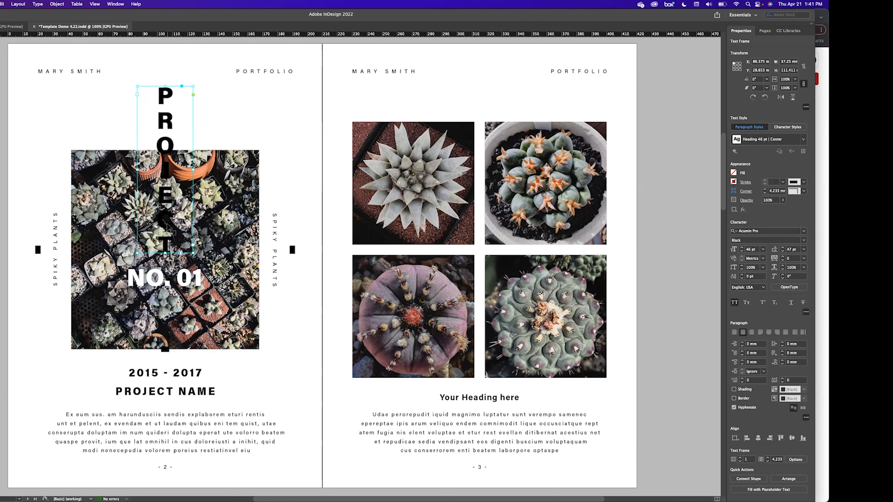
{"action": "left_click", "coordinate": [734, 173]}
{"action": "left_click", "coordinate": [752, 112]}
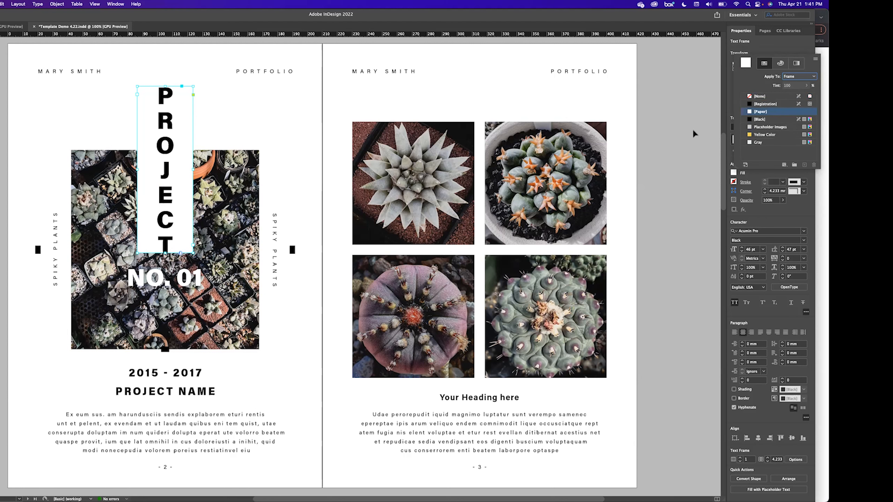
Undo the PROJECT text frame's [Paper] fill and give the frame a [Paper] stroke instead
{"action": "key", "text": "super+z"}
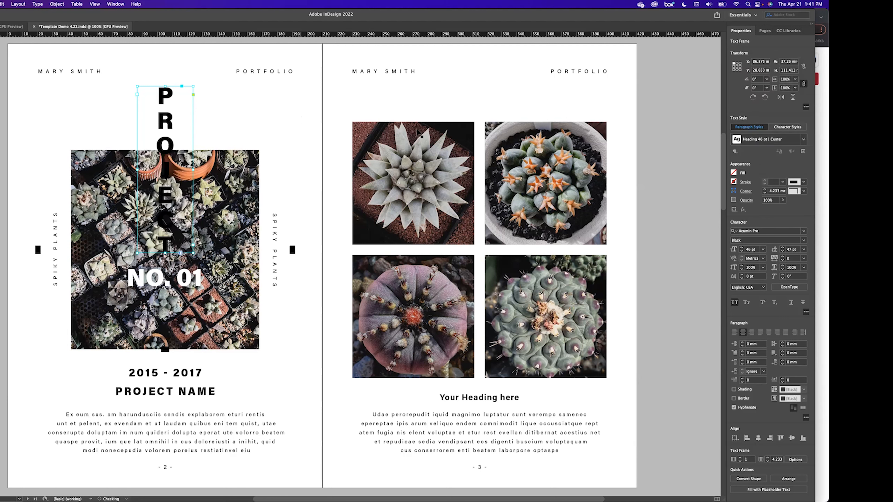
{"action": "left_click", "coordinate": [734, 183]}
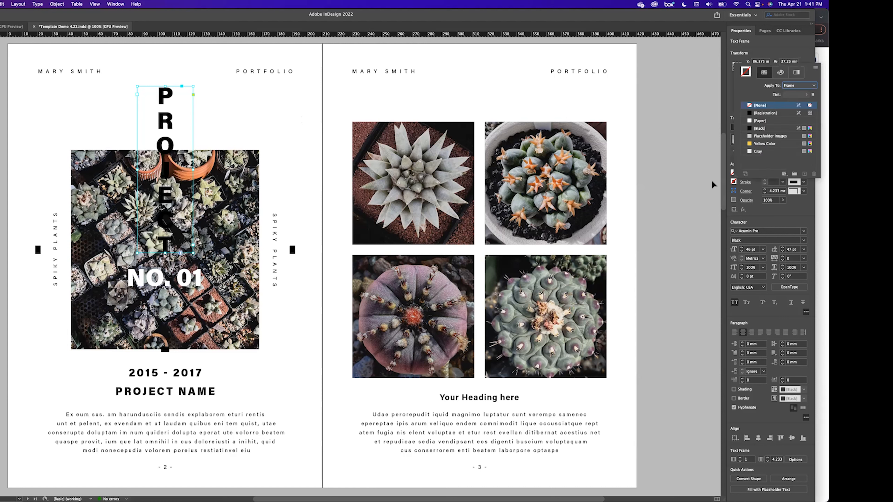
{"action": "left_click", "coordinate": [760, 121]}
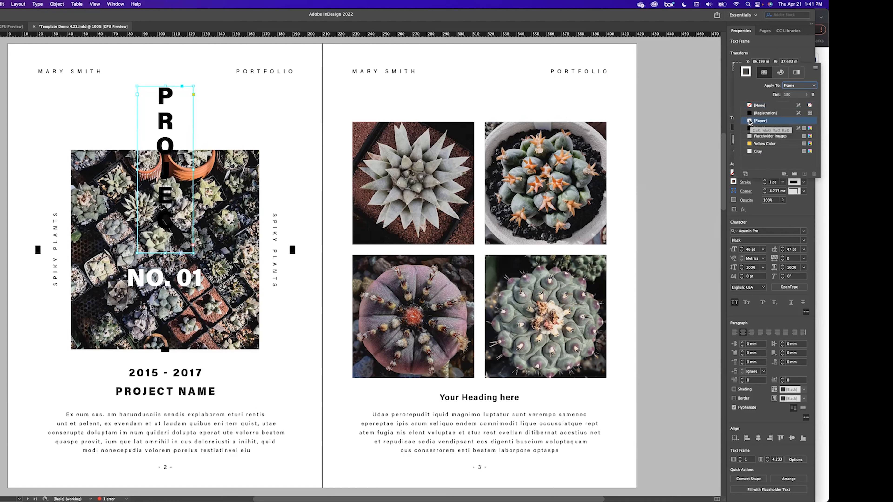
Extend the bottom edge of page 2's PROJECT text frame downward, making the frame about 120 mm high
{"action": "left_click", "coordinate": [193, 253]}
{"action": "left_click_drag", "start_coordinate": [193, 253], "coordinate": [193, 267]}
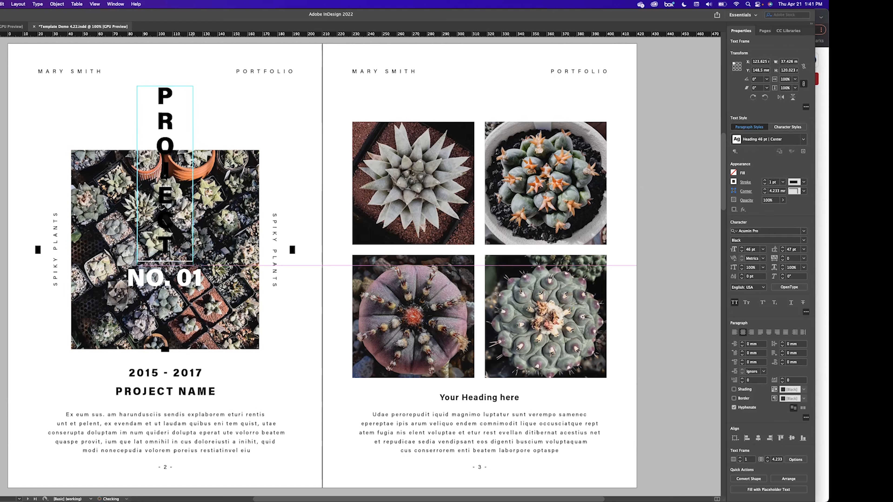
Try thickening the PROJECT text frame's stroke to 8 pt and bring it back to 1 pt
{"action": "left_click", "coordinate": [734, 183]}
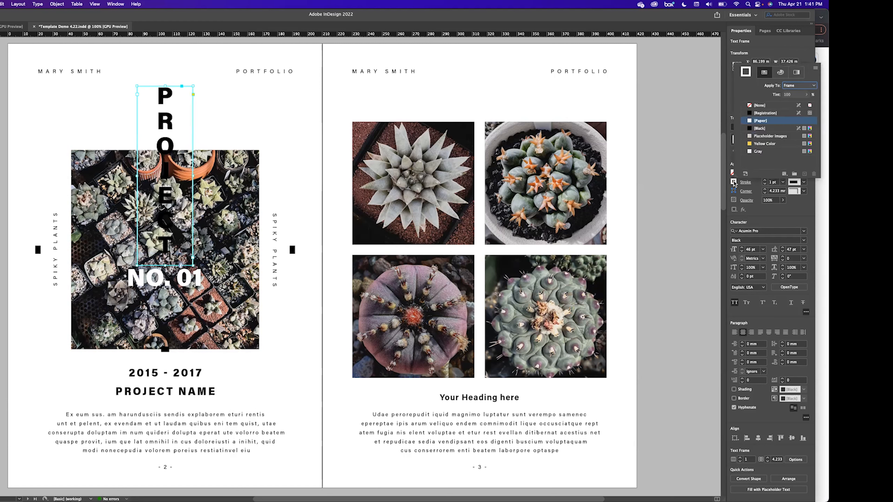
{"action": "left_click", "coordinate": [765, 180]}
{"action": "left_click", "coordinate": [765, 181]}
{"action": "left_click", "coordinate": [764, 181]}
{"action": "left_click", "coordinate": [765, 181]}
{"action": "left_click", "coordinate": [765, 181]}
{"action": "left_click", "coordinate": [764, 180]}
{"action": "left_click", "coordinate": [764, 181]}
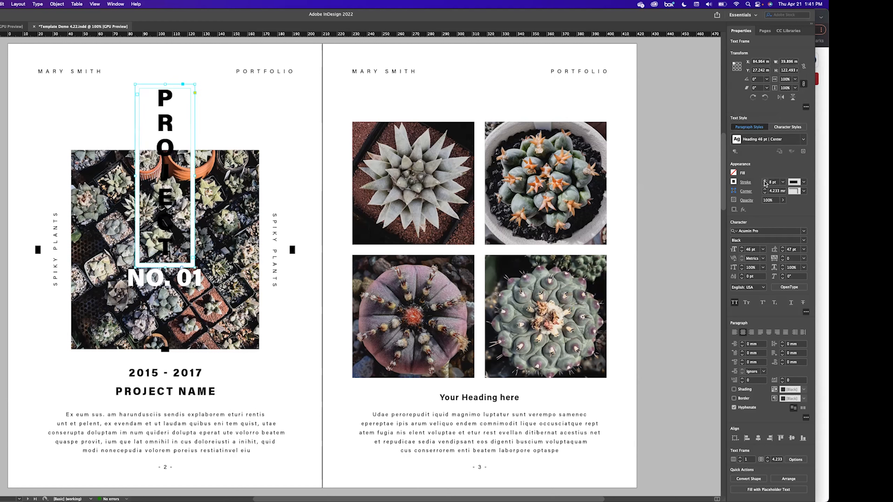
{"action": "left_click", "coordinate": [764, 183]}
{"action": "left_click", "coordinate": [764, 184]}
{"action": "left_click", "coordinate": [765, 183]}
{"action": "left_click", "coordinate": [765, 183]}
{"action": "left_click", "coordinate": [765, 183]}
{"action": "left_click", "coordinate": [765, 183]}
{"action": "left_click", "coordinate": [764, 183]}
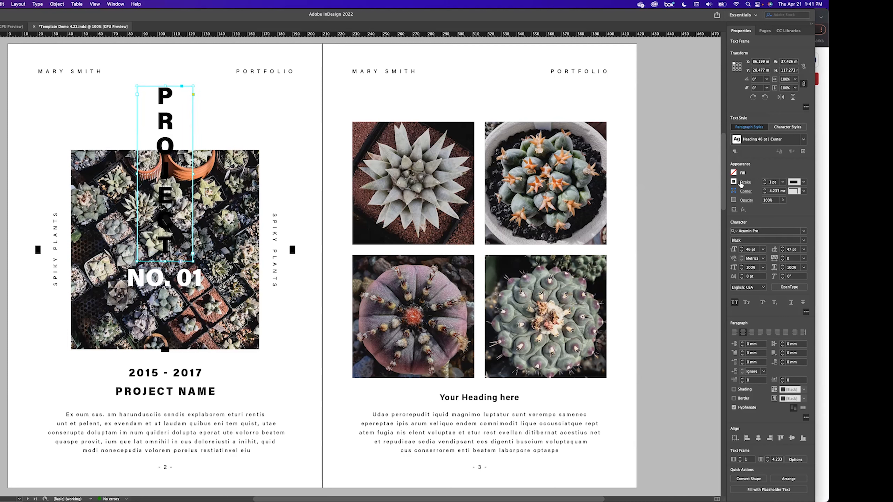
Remove the stroke from the PROJECT text frame by setting its color to [None]
{"action": "left_click", "coordinate": [745, 182]}
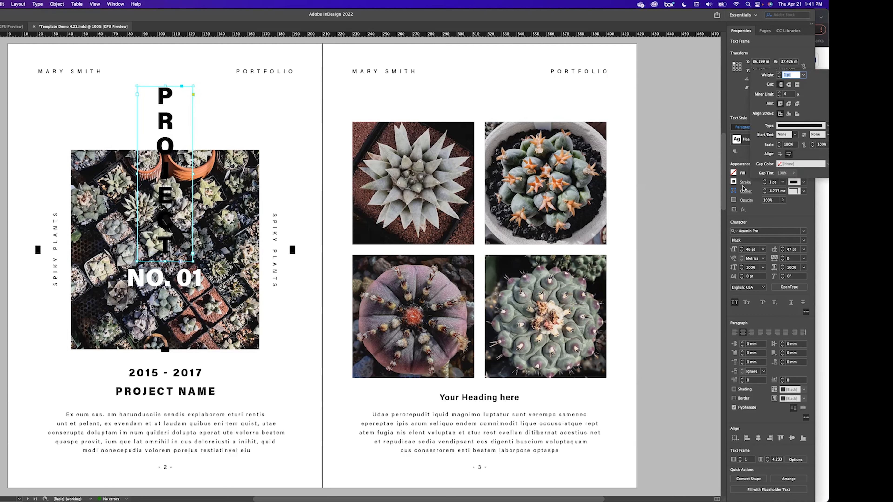
{"action": "left_click", "coordinate": [773, 182]}
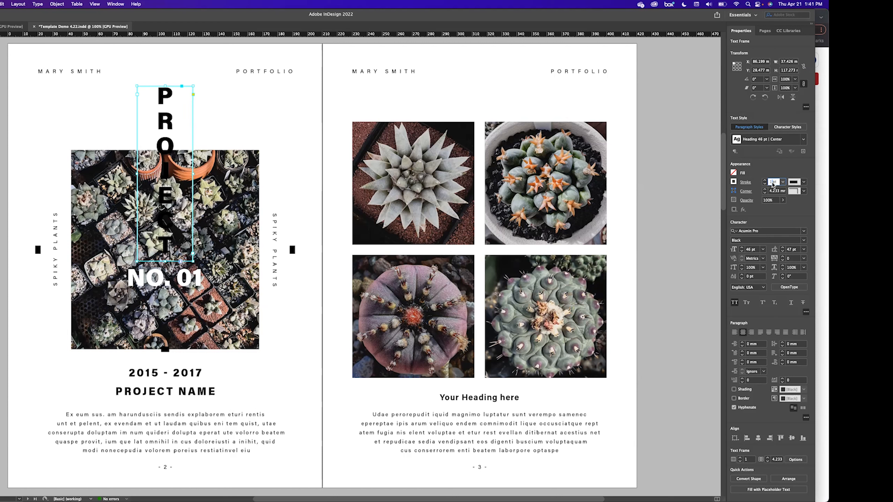
{"action": "left_click", "coordinate": [733, 184]}
{"action": "left_click", "coordinate": [754, 105]}
{"action": "left_click", "coordinate": [769, 214]}
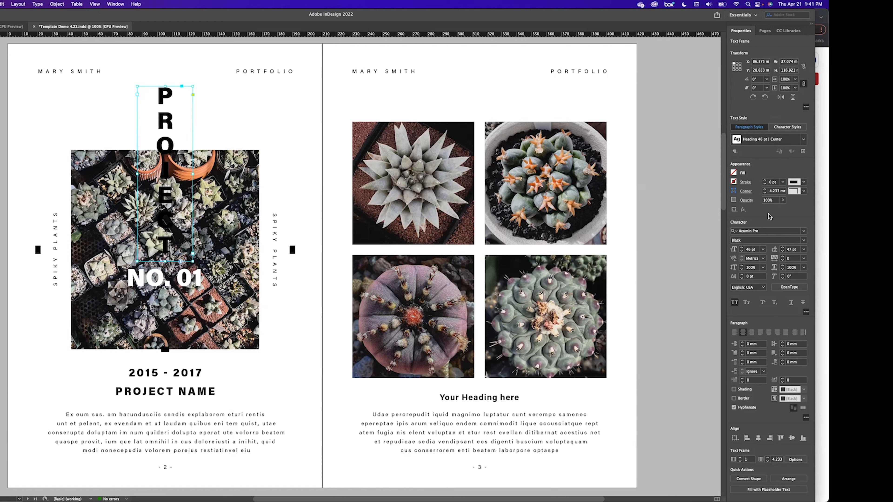
Outline the letters of the vertical PROJECT heading with a 1 pt [Paper] text stroke
{"action": "triple_click", "coordinate": [166, 136]}
{"action": "left_click", "coordinate": [166, 136]}
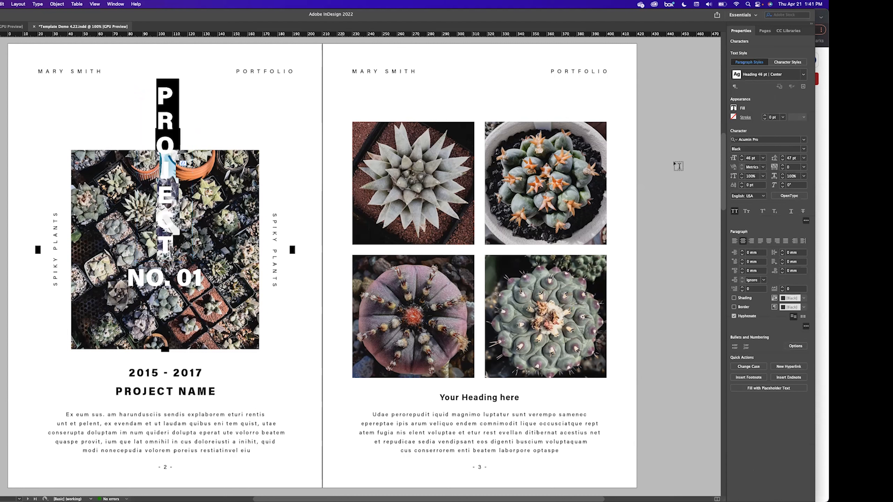
{"action": "left_click", "coordinate": [745, 117]}
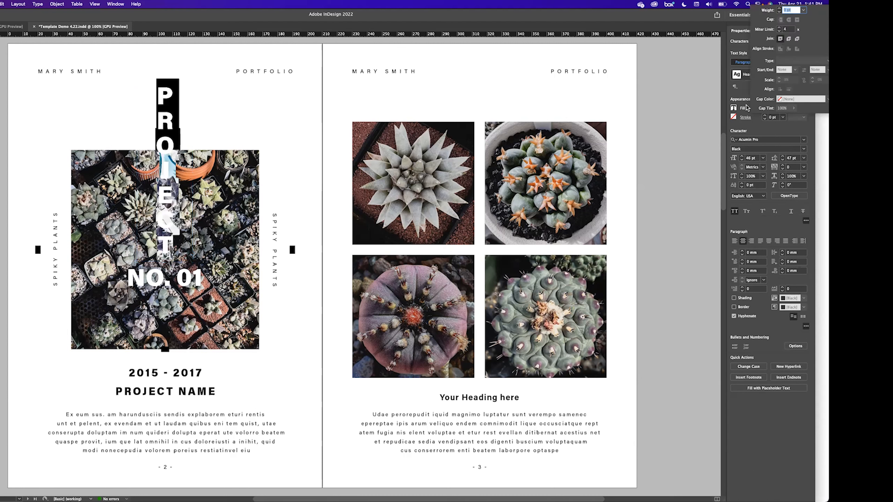
{"action": "key", "text": "Escape"}
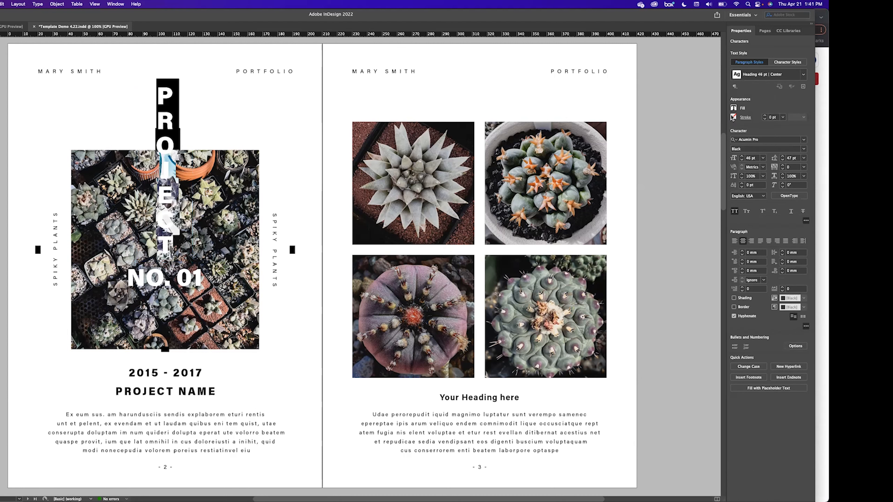
{"action": "left_click", "coordinate": [733, 117]}
{"action": "left_click", "coordinate": [751, 54]}
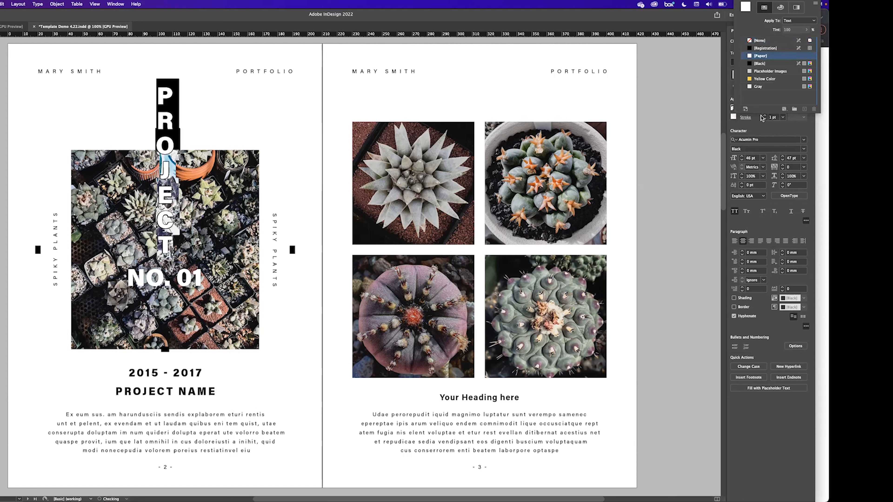
{"action": "key", "text": "Escape"}
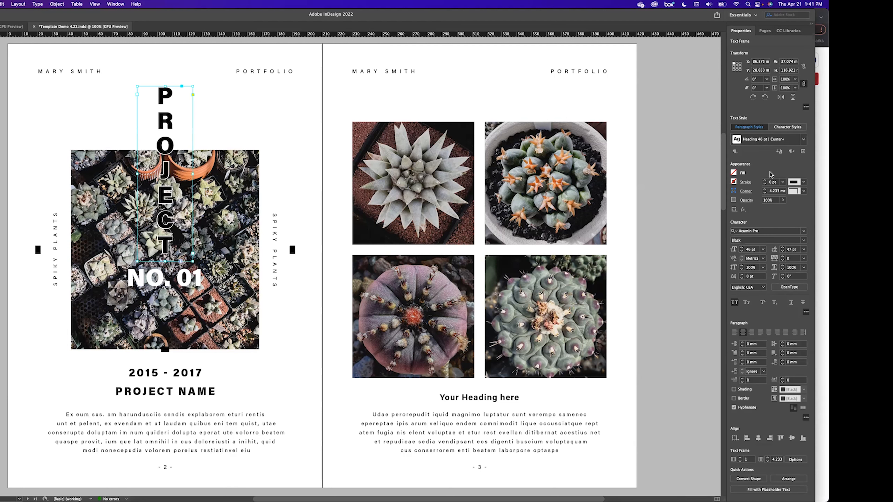
Try a 1 pt stroke around the PROJECT text frame and set it back to [None]
{"action": "left_click", "coordinate": [765, 180]}
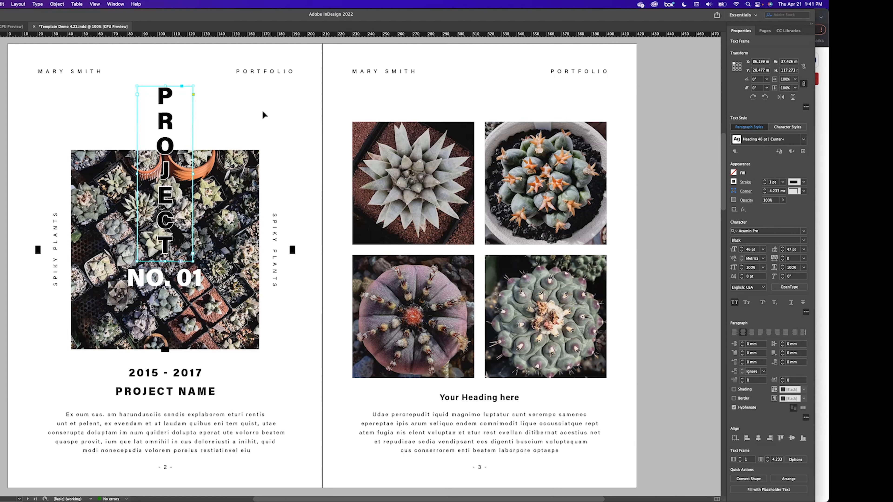
{"action": "left_click", "coordinate": [228, 141]}
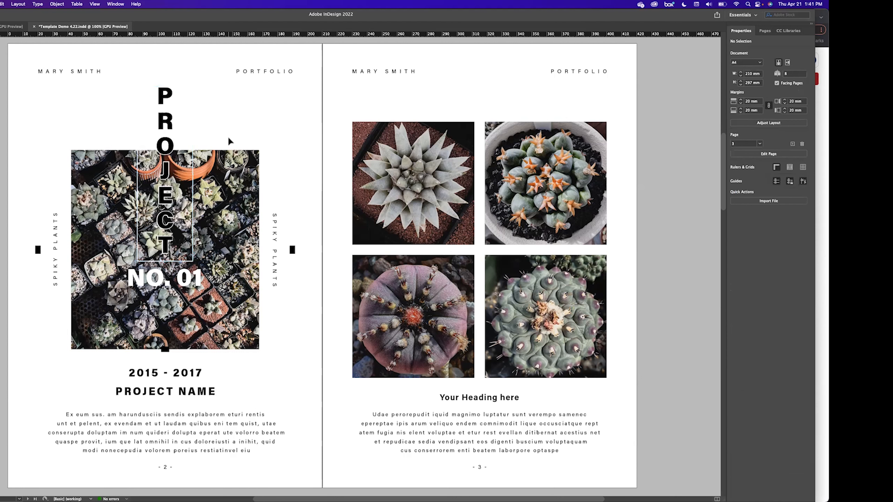
{"action": "left_click", "coordinate": [140, 107]}
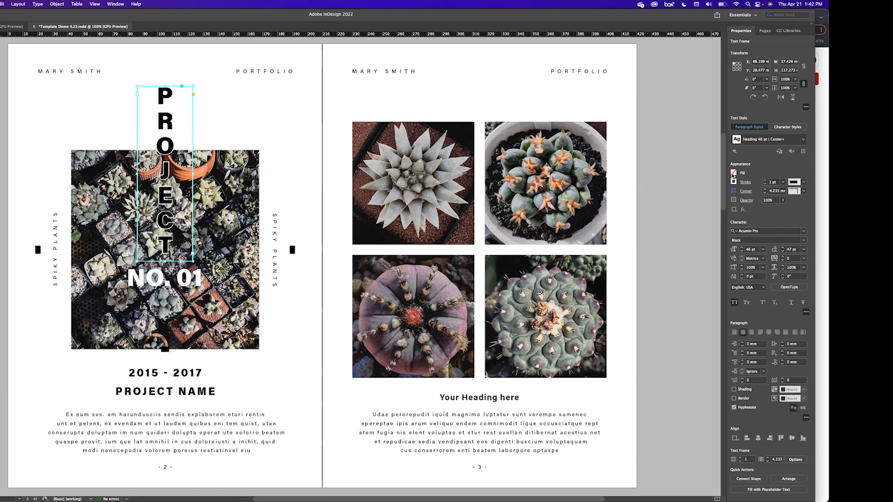
{"action": "left_click", "coordinate": [735, 182]}
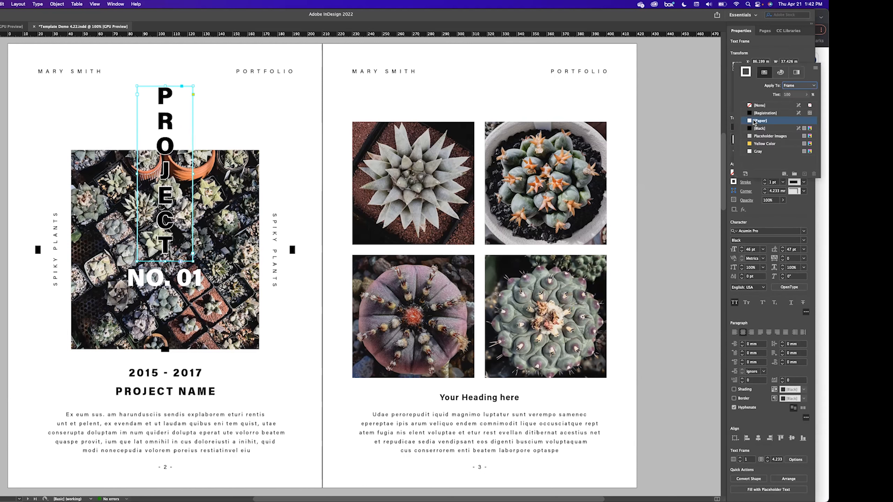
{"action": "left_click", "coordinate": [758, 106]}
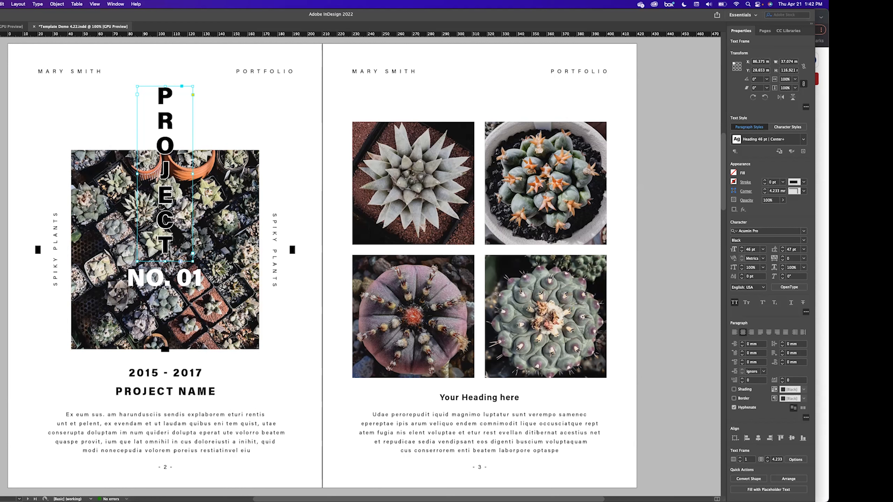
Draw a rectangle about 17 by 94 mm beside the PROJECT heading, filled with [Paper] at 59% opacity
{"action": "left_click_drag", "start_coordinate": [99, 116], "coordinate": [125, 257]}
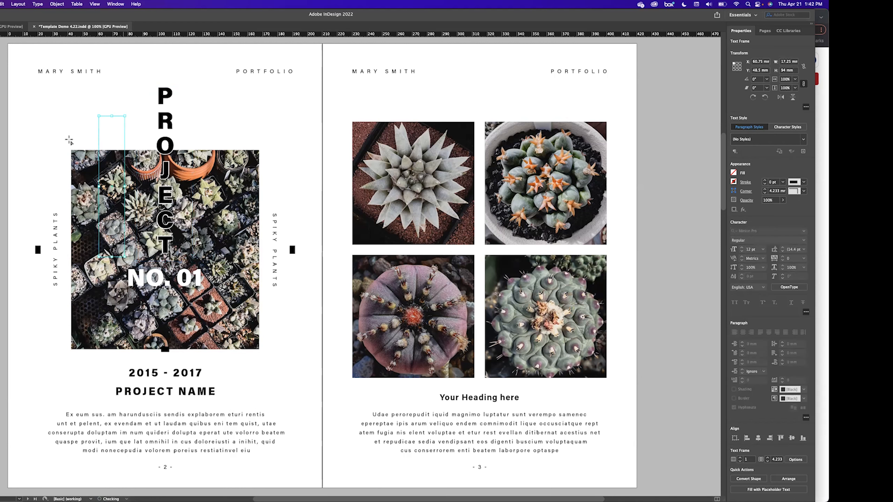
{"action": "left_click", "coordinate": [734, 127]}
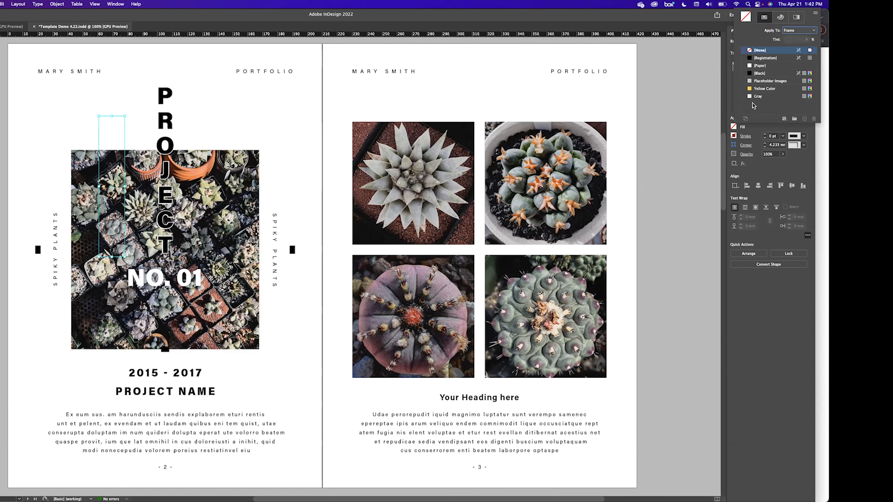
{"action": "left_click", "coordinate": [756, 66]}
{"action": "left_click", "coordinate": [782, 155]}
{"action": "left_click_drag", "start_coordinate": [766, 167], "coordinate": [769, 168]}
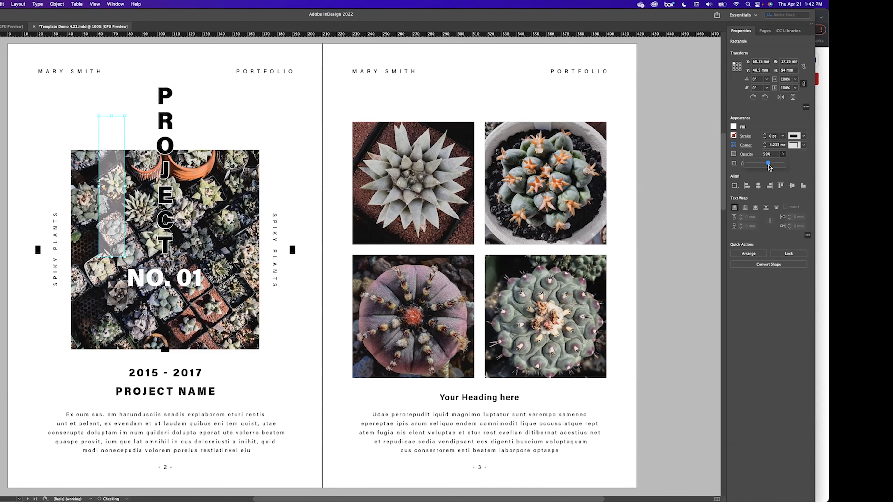
Move the translucent [Paper] rectangle over the PROJECT heading's letters, deleting any stray frame drawn along the way
{"action": "left_click_drag", "start_coordinate": [114, 180], "coordinate": [155, 182]}
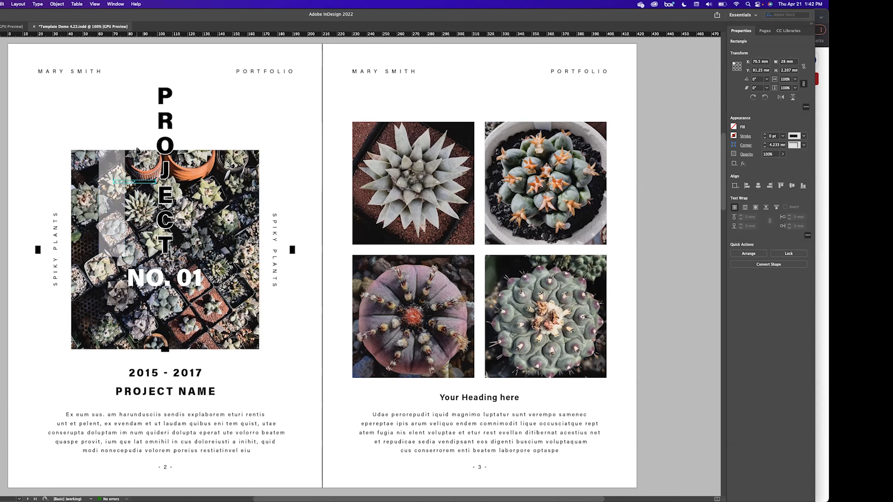
{"action": "key", "text": "Delete"}
{"action": "left_click_drag", "start_coordinate": [119, 198], "coordinate": [174, 200]}
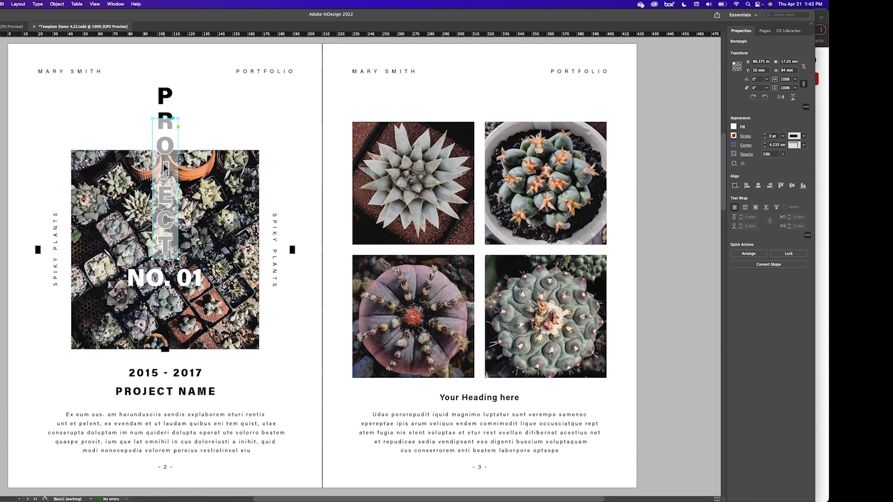
Bring the PROJECT text frame to the front, above the translucent rectangle, and deselect it
{"action": "left_click", "coordinate": [166, 95]}
{"action": "right_click", "coordinate": [166, 94]}
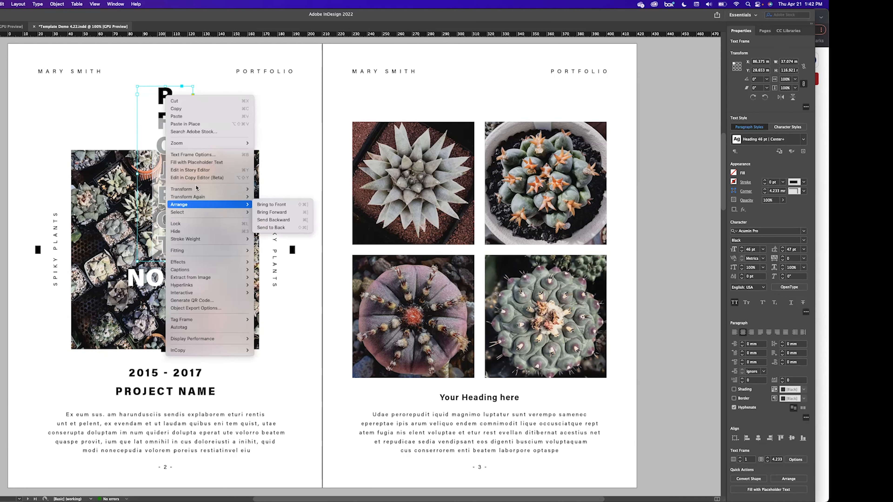
{"action": "mouse_move", "coordinate": [212, 208]}
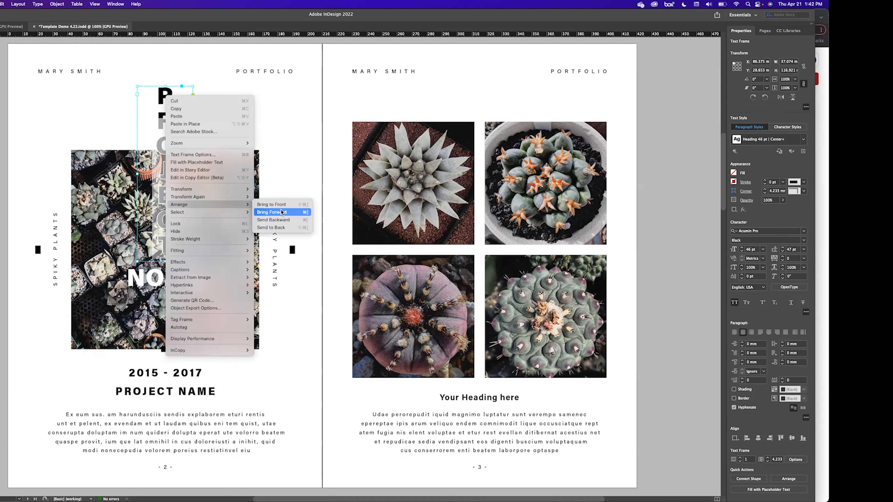
{"action": "left_click", "coordinate": [274, 205]}
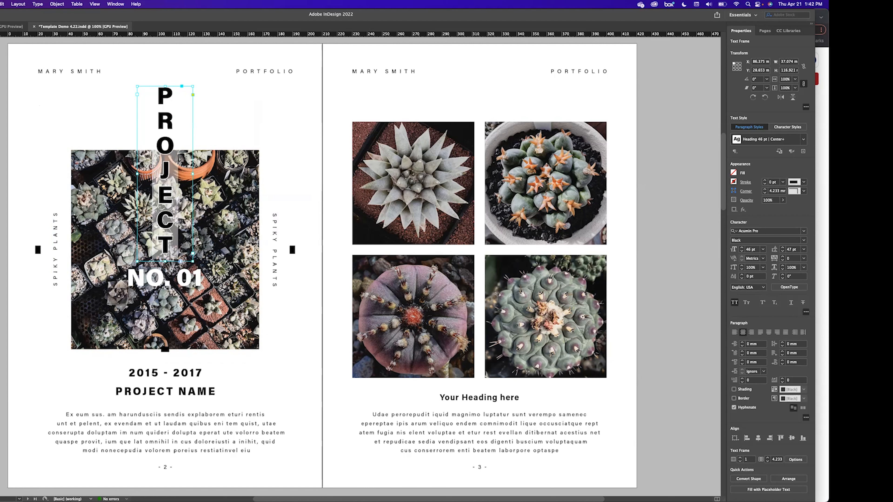
{"action": "left_click", "coordinate": [24, 95]}
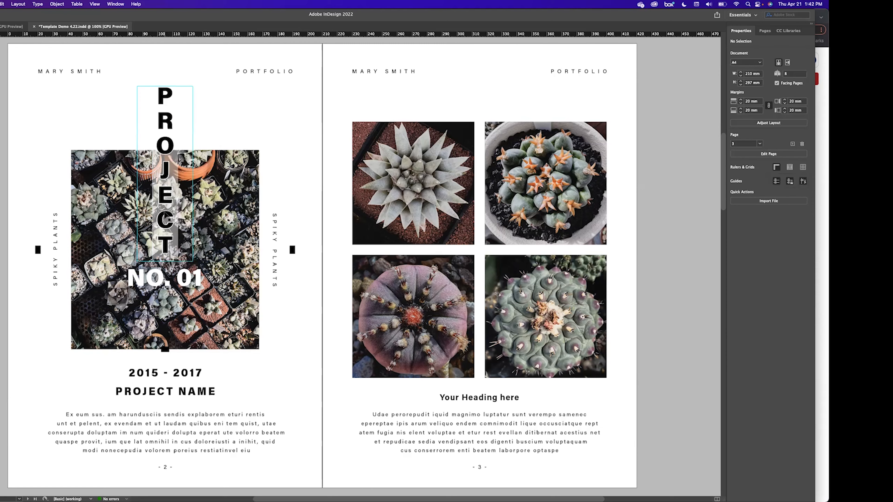
Replace the placeholder body text under PROJECT NAME on page 2 with "Double click and start to type your copy!"
{"action": "scroll", "coordinate": [175, 329], "scroll_direction": "down", "scroll_amount": 5}
{"action": "scroll", "coordinate": [176, 329], "scroll_direction": "down", "scroll_amount": 2}
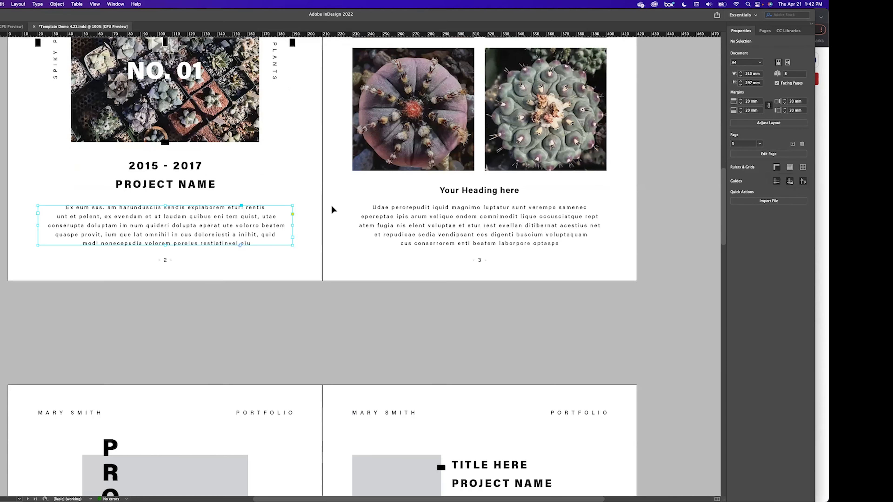
{"action": "left_click", "coordinate": [187, 222]}
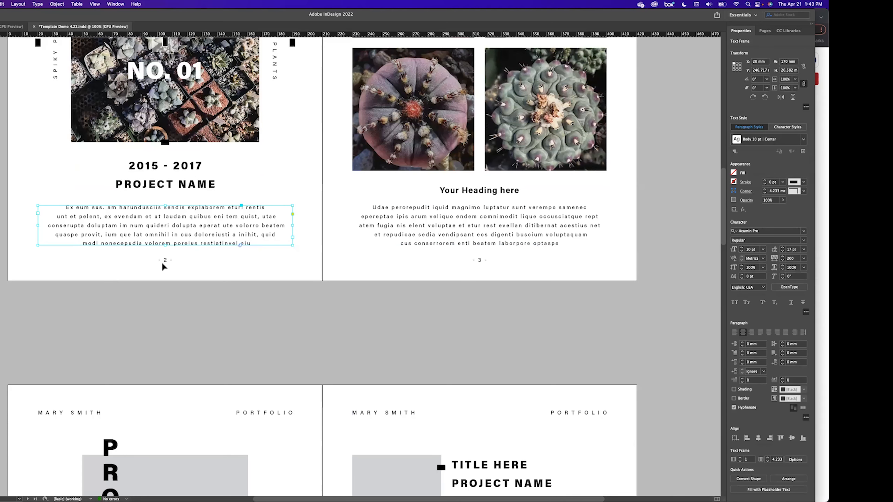
{"action": "triple_click", "coordinate": [144, 227]}
{"action": "left_click_drag", "start_coordinate": [65, 207], "coordinate": [272, 245]}
{"action": "type", "text": "Double click and startt to"}
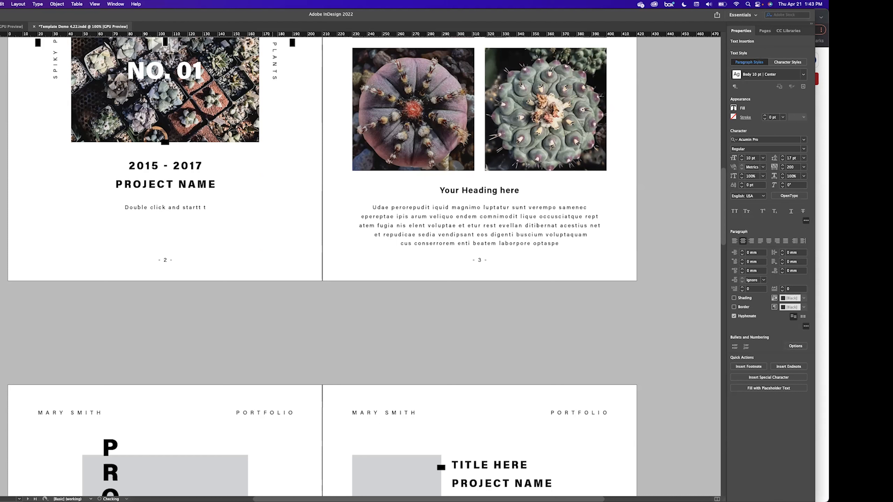
{"action": "key", "text": "BackSpace"}
{"action": "key", "text": "BackSpace"}
{"action": "key", "text": "BackSpace"}
{"action": "key", "text": "BackSpace"}
{"action": "type", "text": "to type your copy!"}
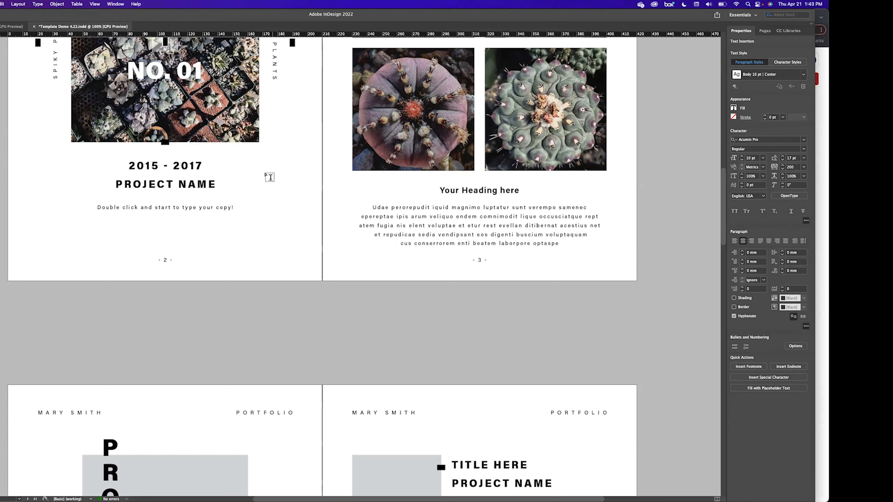
Run a spelling check on the page 2 body copy and save the document
{"action": "left_click", "coordinate": [3, 4]}
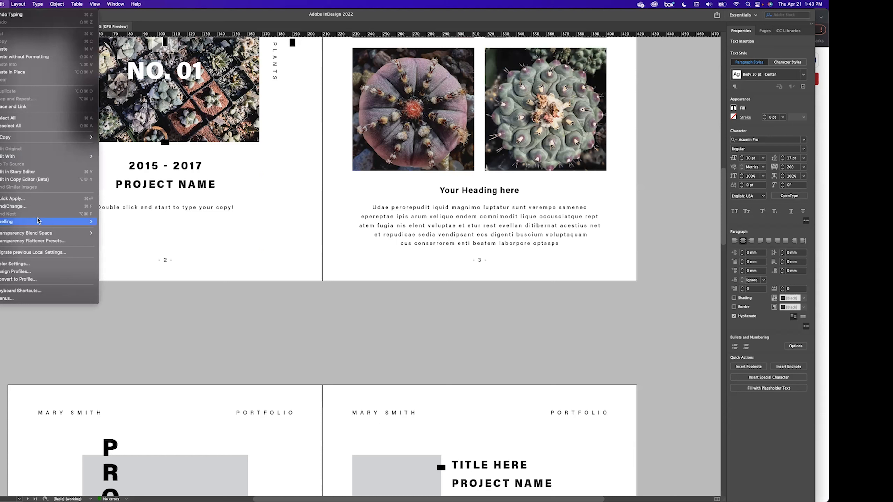
{"action": "mouse_move", "coordinate": [71, 222]}
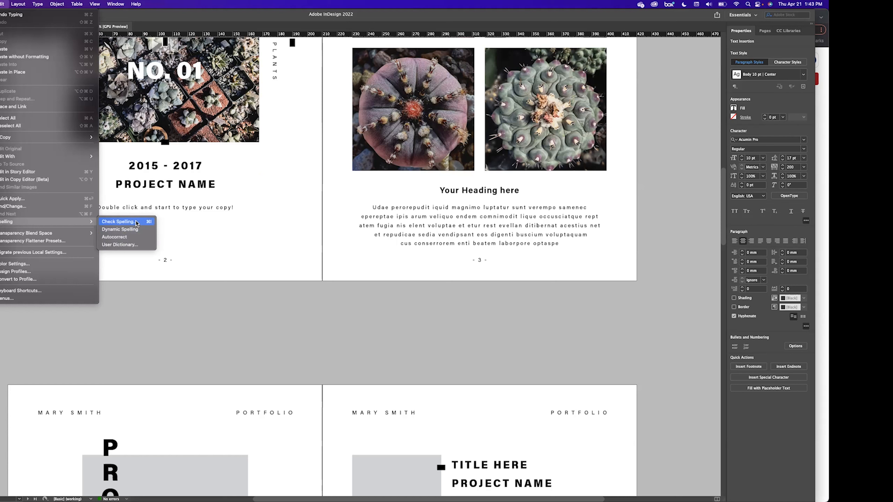
{"action": "left_click", "coordinate": [137, 223]}
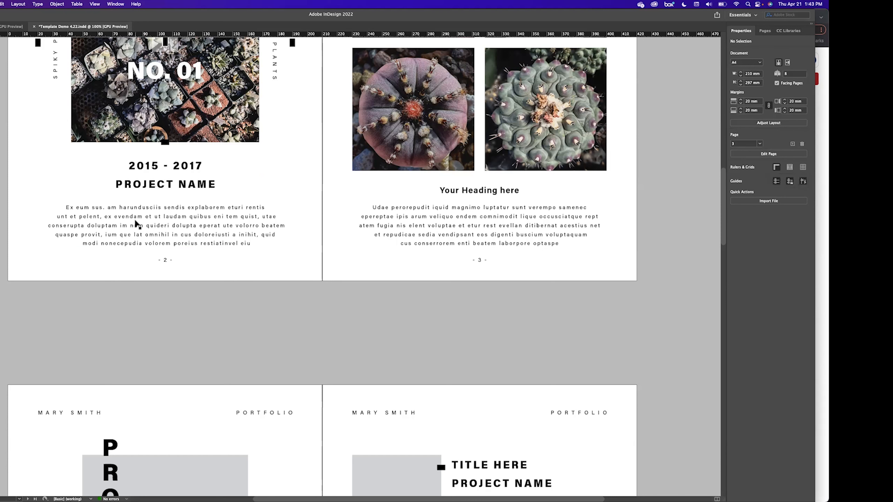
{"action": "key", "text": "super+s"}
Switch to the browser's Wikipedia article on Cactus and copy the highlighted opening passage
{"action": "key", "text": "super+Tab"}
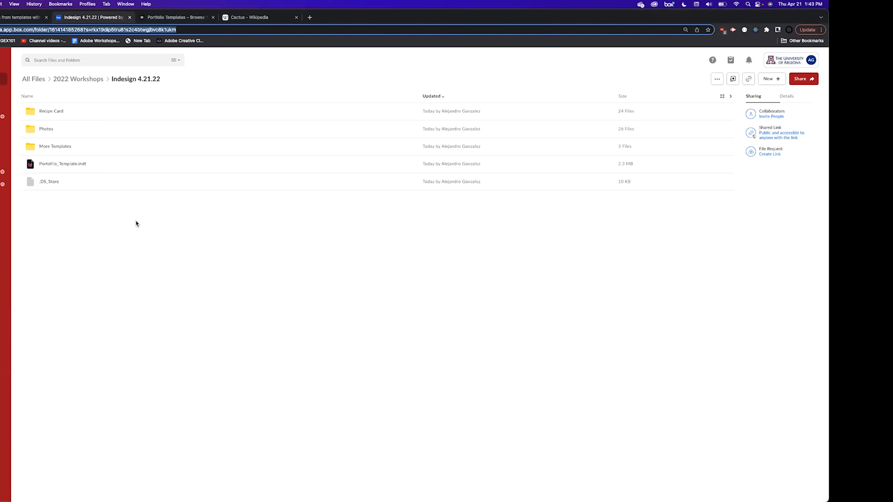
{"action": "left_click", "coordinate": [239, 18]}
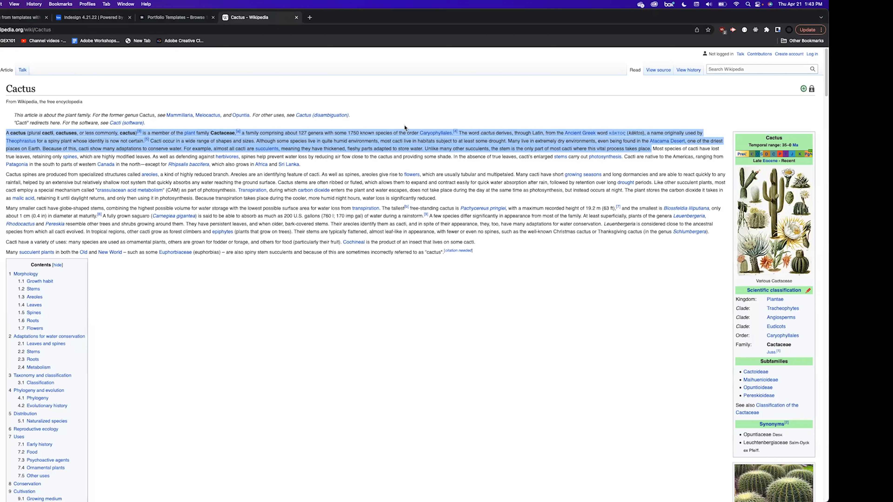
{"action": "right_click", "coordinate": [51, 141]}
{"action": "left_click", "coordinate": [86, 157]}
Switch back to InDesign and replace all the body text under PROJECT NAME on page 2 with the copied cactus passage
{"action": "key", "text": "super+Tab"}
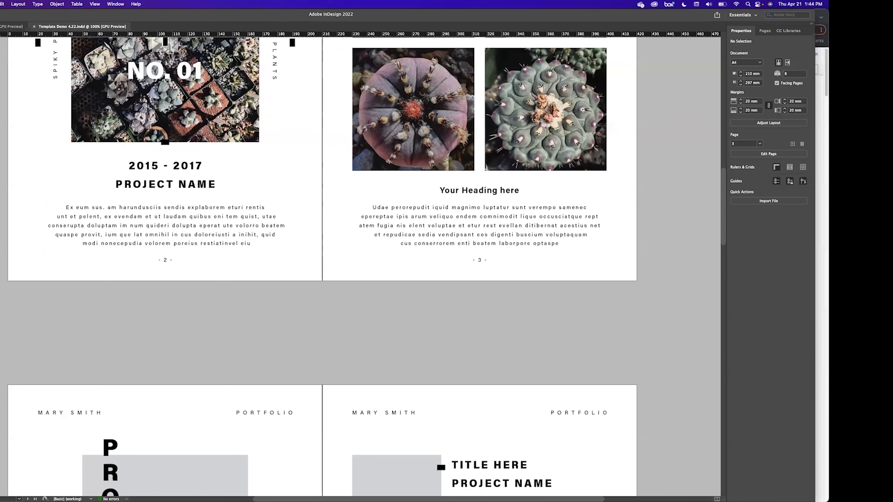
{"action": "triple_click", "coordinate": [94, 210]}
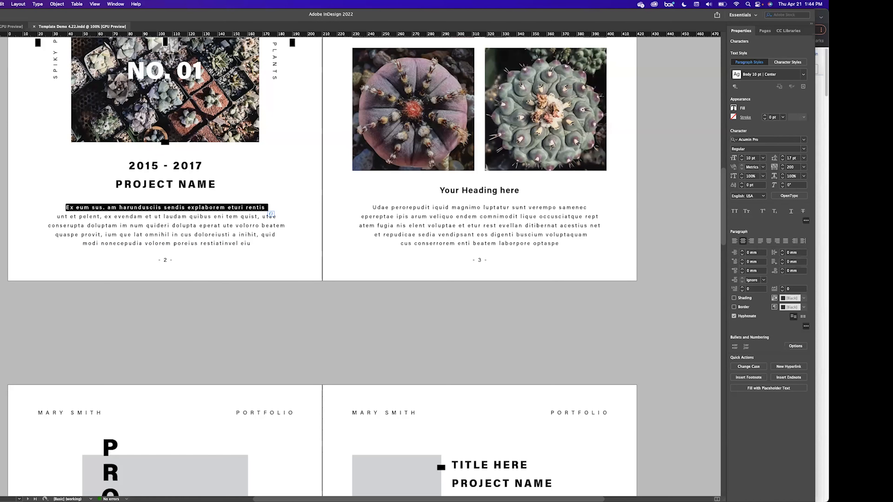
{"action": "left_click", "coordinate": [148, 213]}
{"action": "triple_click", "coordinate": [148, 214]}
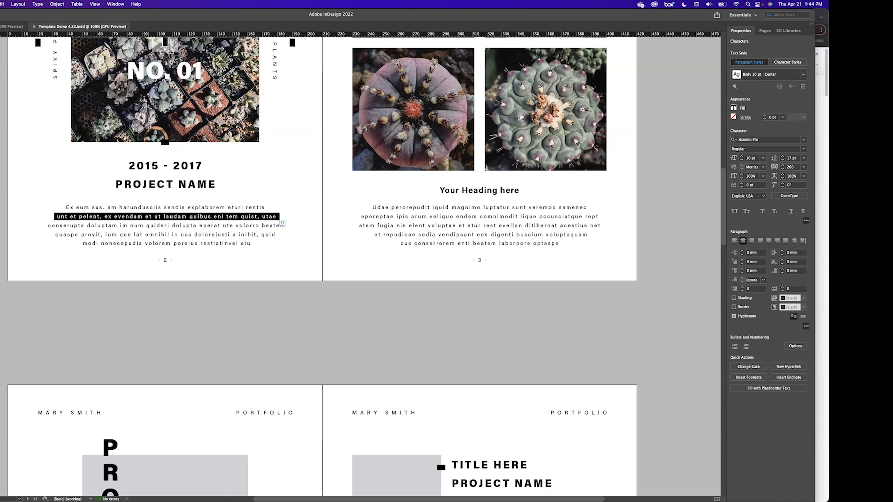
{"action": "key", "text": "super+a"}
{"action": "key", "text": "BackSpace"}
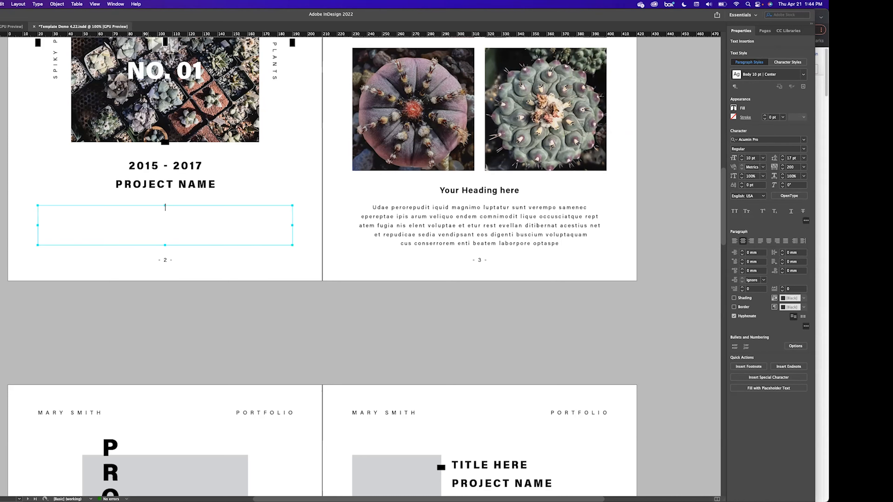
{"action": "key", "text": "super+v"}
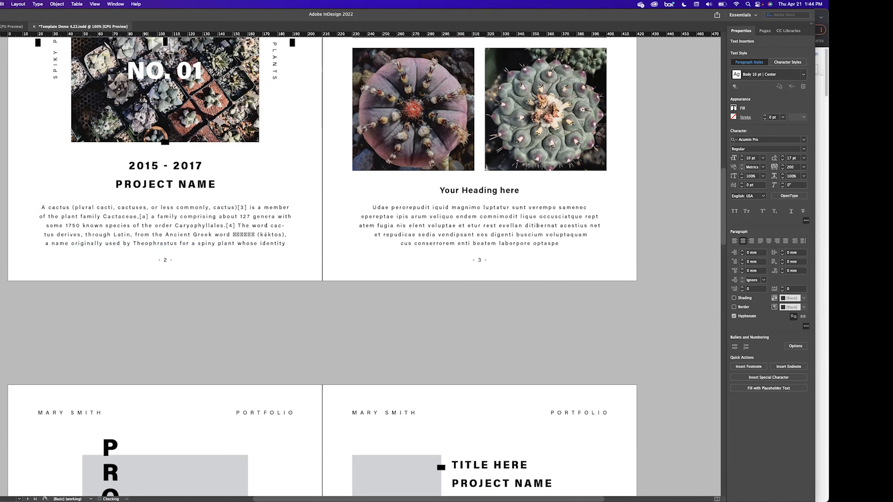
{"action": "left_click_drag", "start_coordinate": [233, 234], "coordinate": [257, 235]}
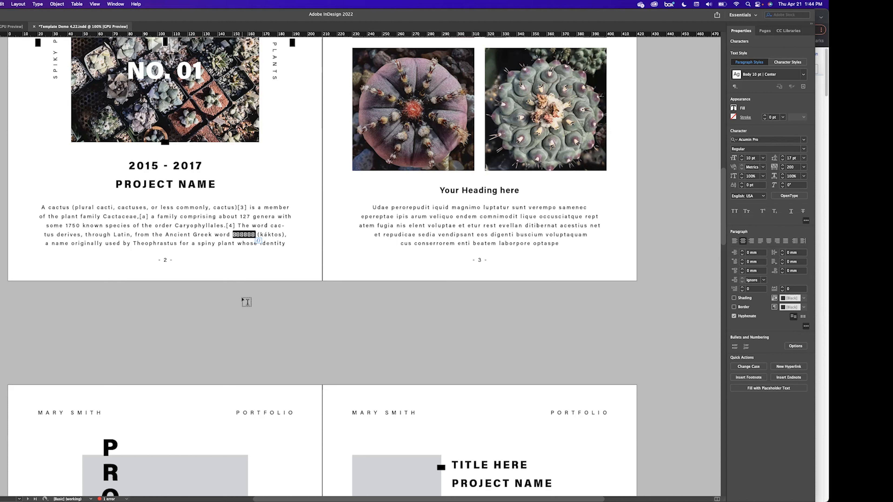
{"action": "key", "text": "Escape"}
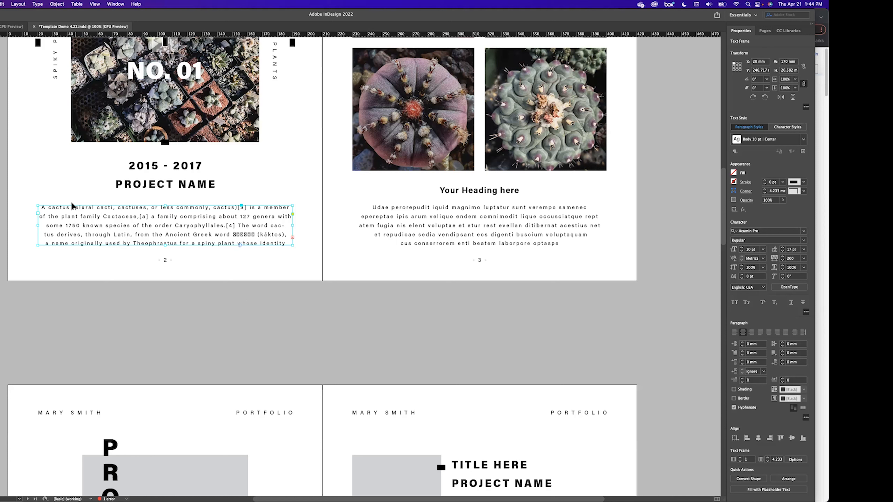
Try to thread the page 2 body text's overflow through a chain of small new text frames drawn across the spread
{"action": "left_click", "coordinate": [292, 238]}
{"action": "left_click", "coordinate": [322, 270]}
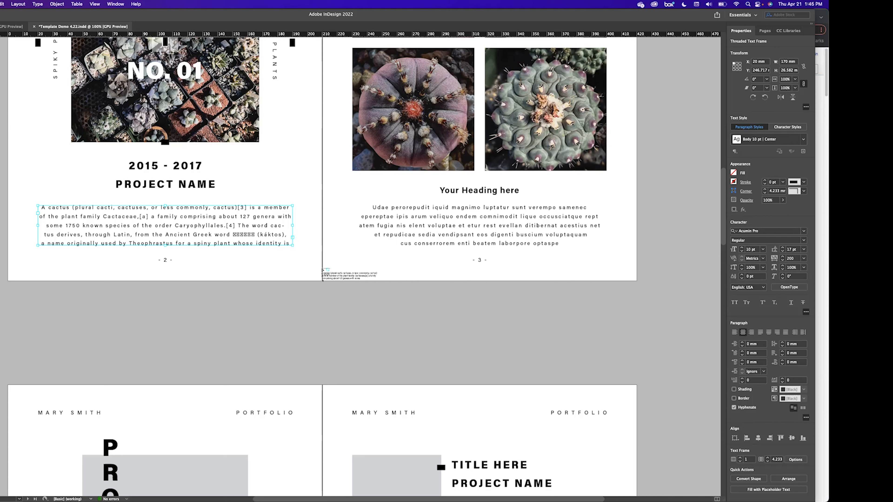
{"action": "left_click_drag", "start_coordinate": [269, 149], "coordinate": [319, 175]}
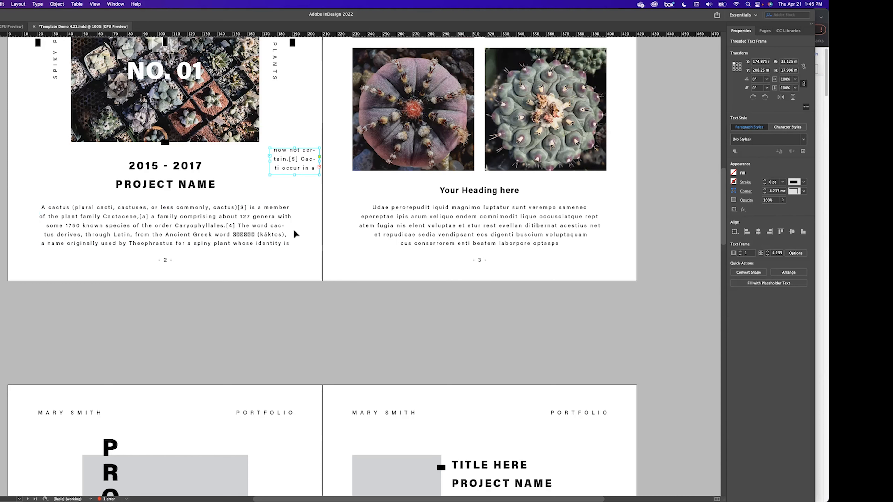
{"action": "left_click", "coordinate": [319, 166]}
{"action": "left_click_drag", "start_coordinate": [311, 213], "coordinate": [444, 298]}
{"action": "left_click", "coordinate": [345, 256]}
{"action": "left_click", "coordinate": [443, 291]}
{"action": "left_click_drag", "start_coordinate": [507, 263], "coordinate": [566, 285]}
Undo the newly drawn threaded text frames and discard the loaded overflow text
{"action": "key", "text": "super+z"}
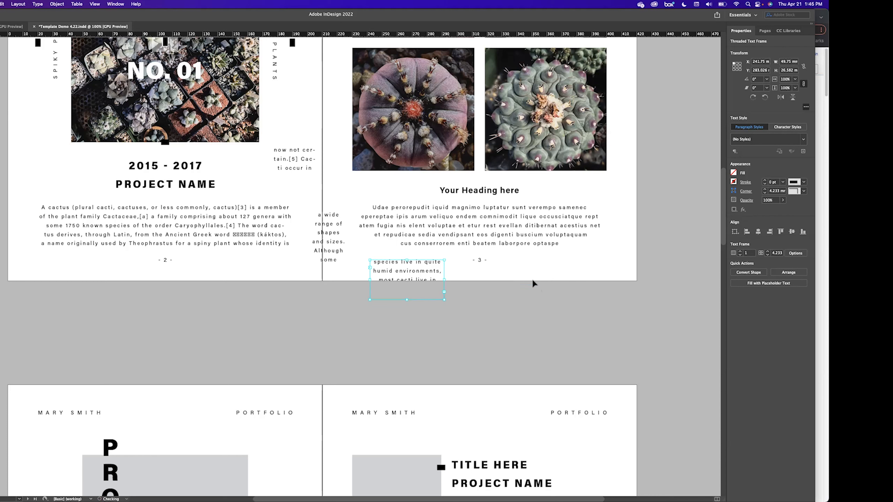
{"action": "key", "text": "super+z"}
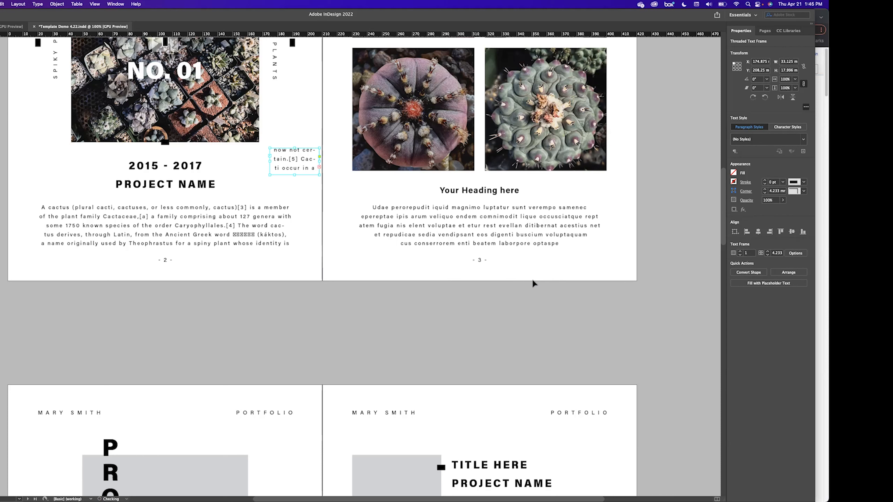
{"action": "key", "text": "super+z"}
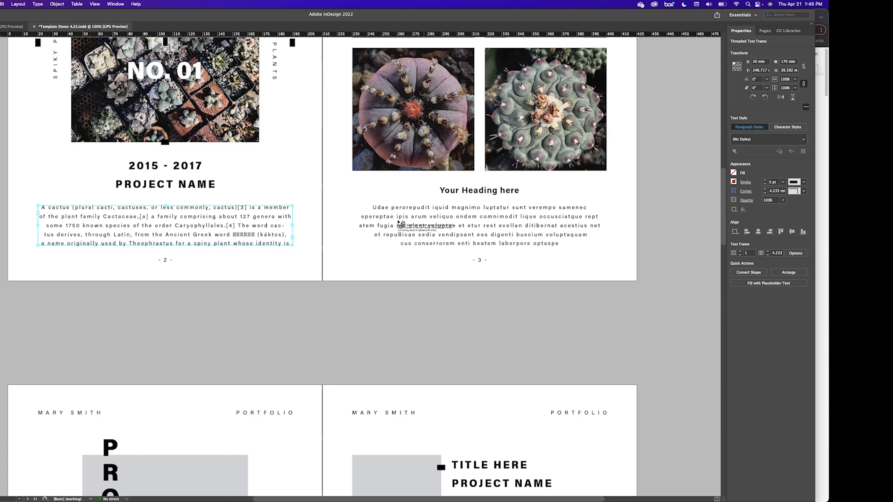
{"action": "key", "text": "Escape"}
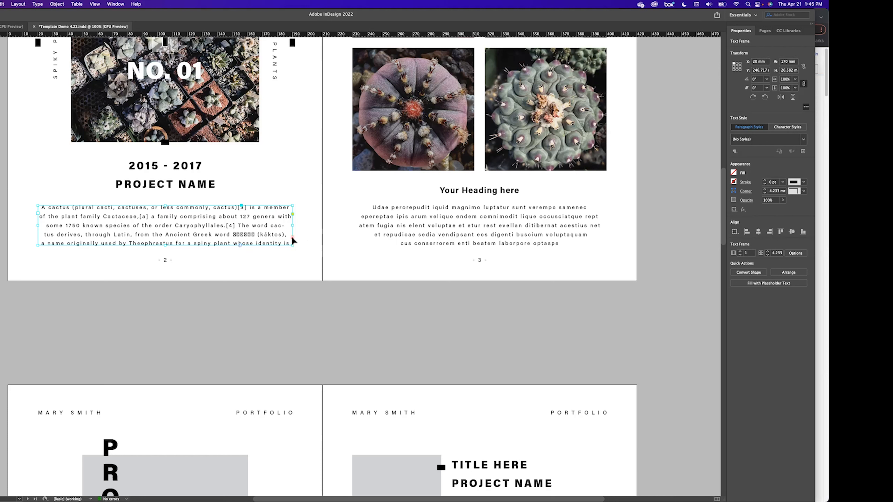
Thread the page 2 body text's overflow into the existing body text frame under Your Heading here on page 3
{"action": "left_click", "coordinate": [292, 237]}
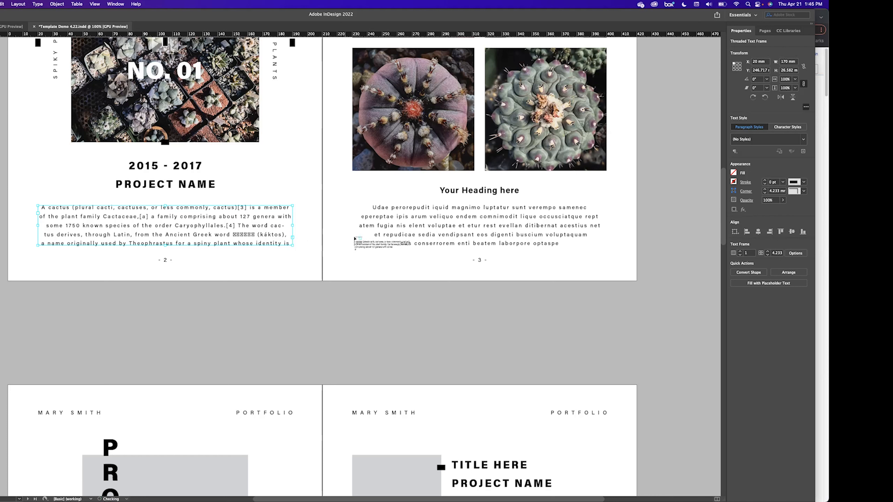
{"action": "left_click", "coordinate": [425, 229]}
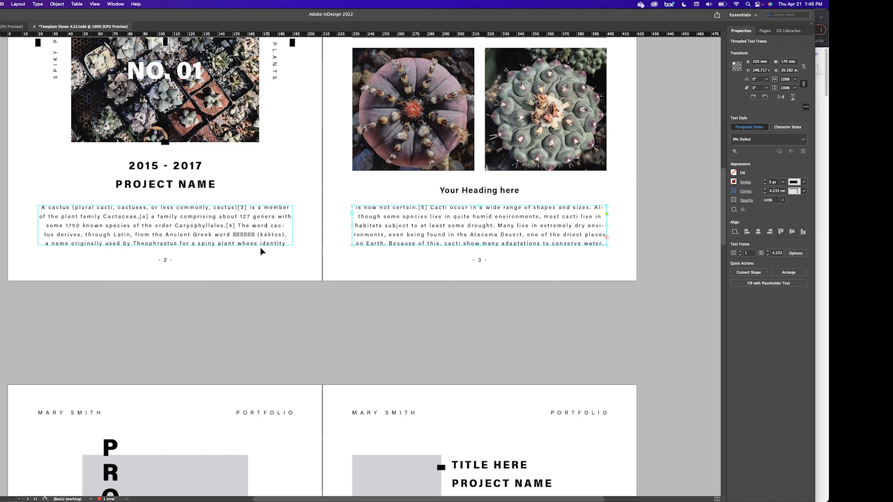
{"action": "left_click", "coordinate": [277, 242]}
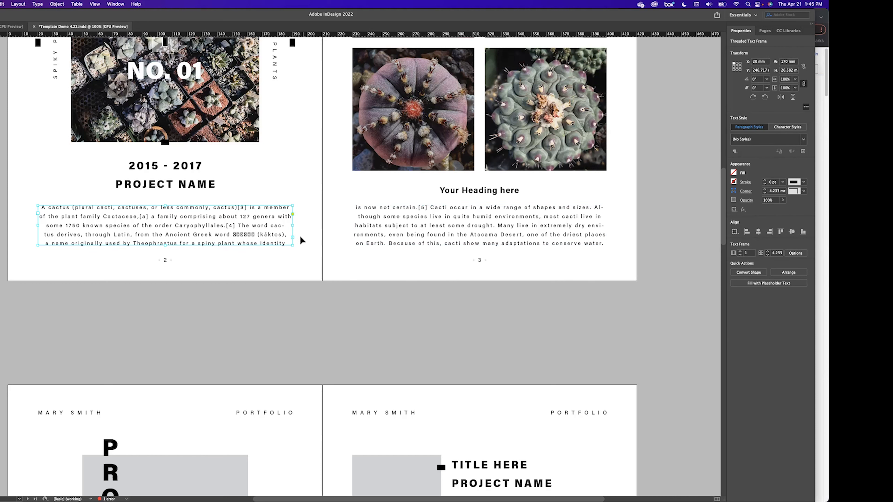
{"action": "left_click", "coordinate": [372, 227]}
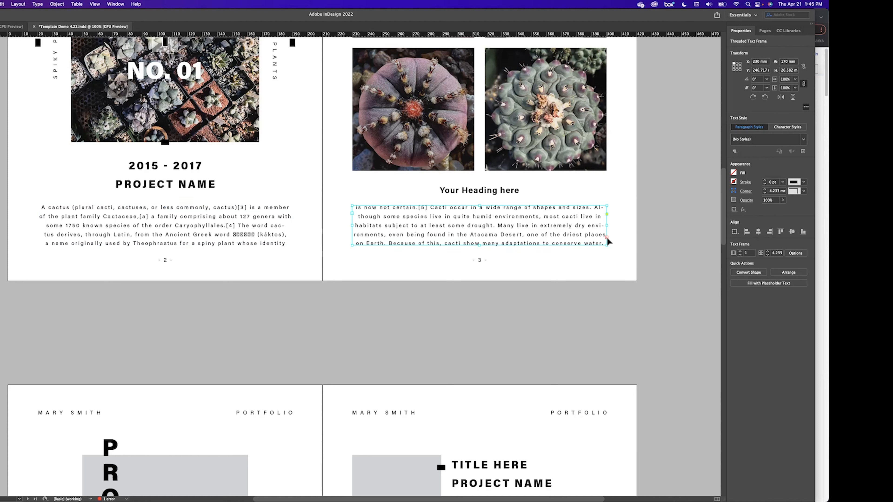
Enlarge the page 2 body text frame to about 32.6 mm high and turn off hyphenation for its paragraph
{"action": "left_click", "coordinate": [233, 236]}
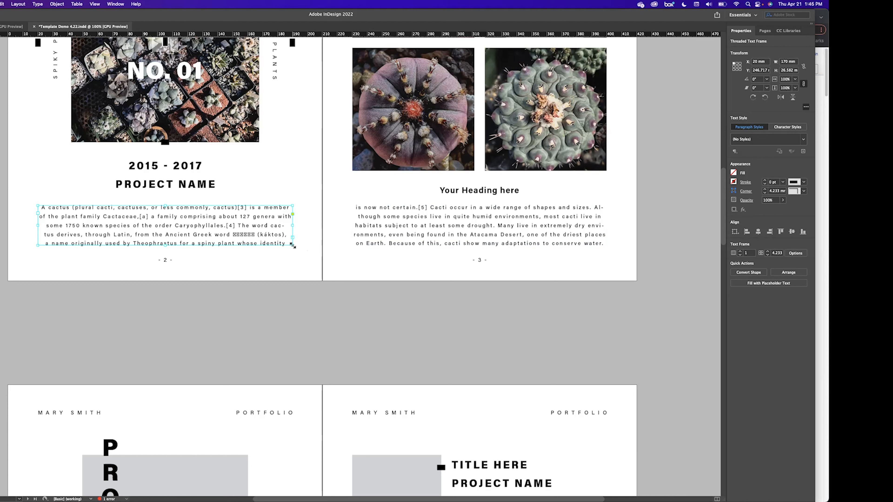
{"action": "left_click_drag", "start_coordinate": [292, 247], "coordinate": [293, 254]}
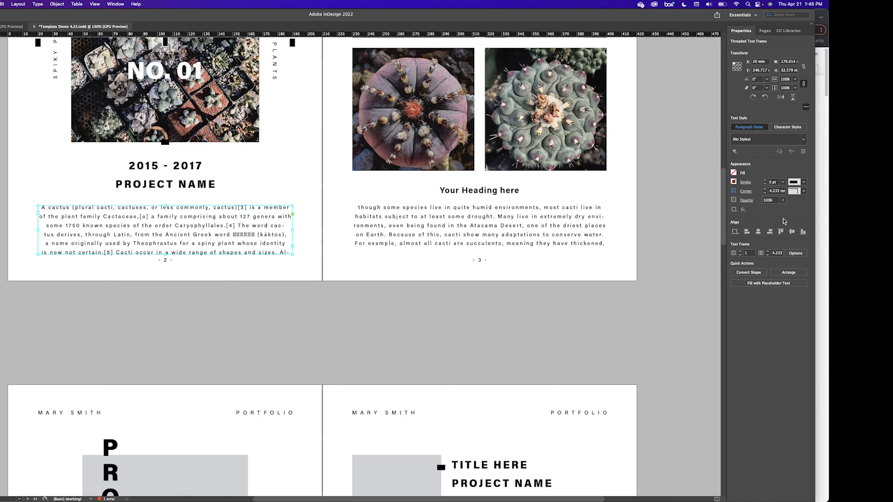
{"action": "double_click", "coordinate": [244, 234]}
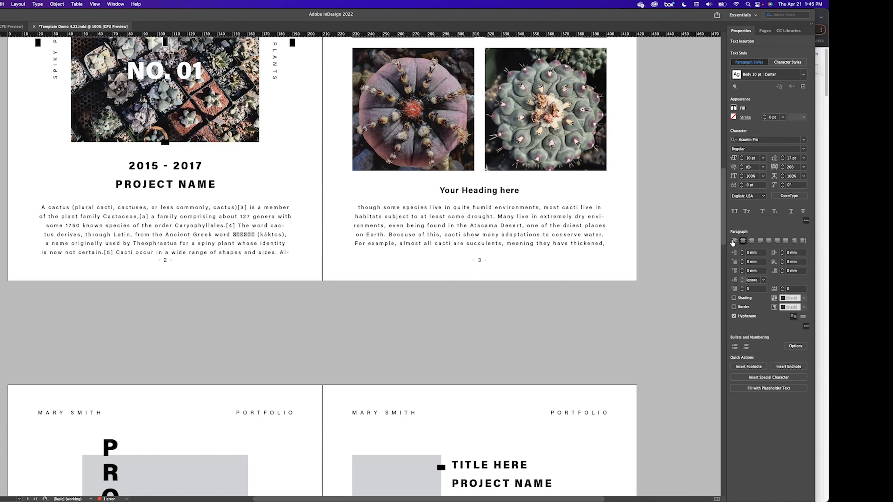
{"action": "left_click", "coordinate": [734, 317]}
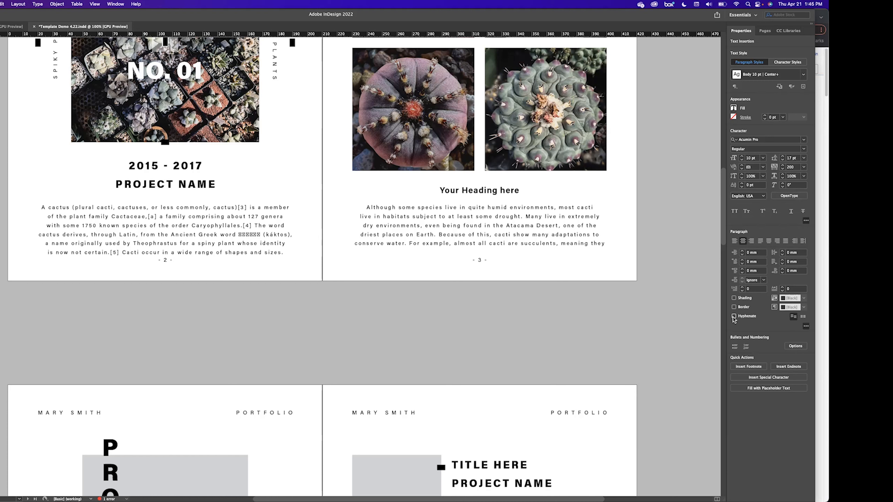
{"action": "key", "text": "Escape"}
Replace the PROJECT NAME heading on page 2 with "CACTUS FRIENDS"
{"action": "scroll", "coordinate": [172, 224], "scroll_direction": "up", "scroll_amount": 3}
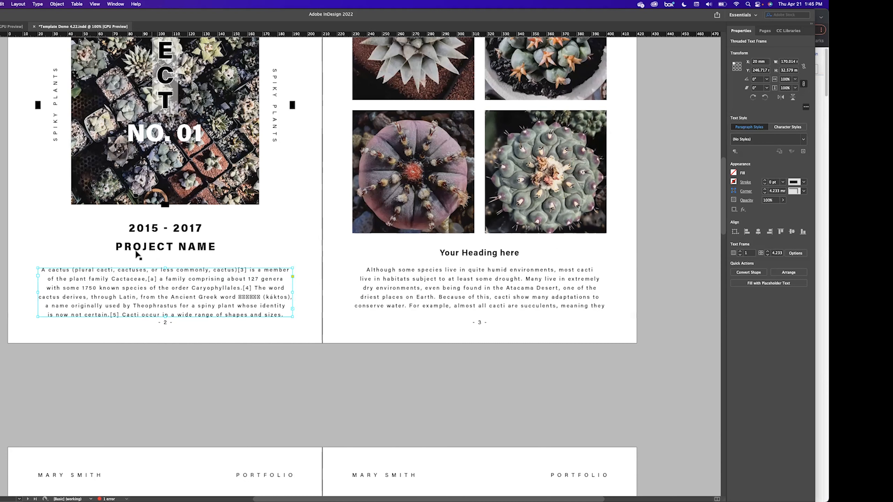
{"action": "triple_click", "coordinate": [135, 247]}
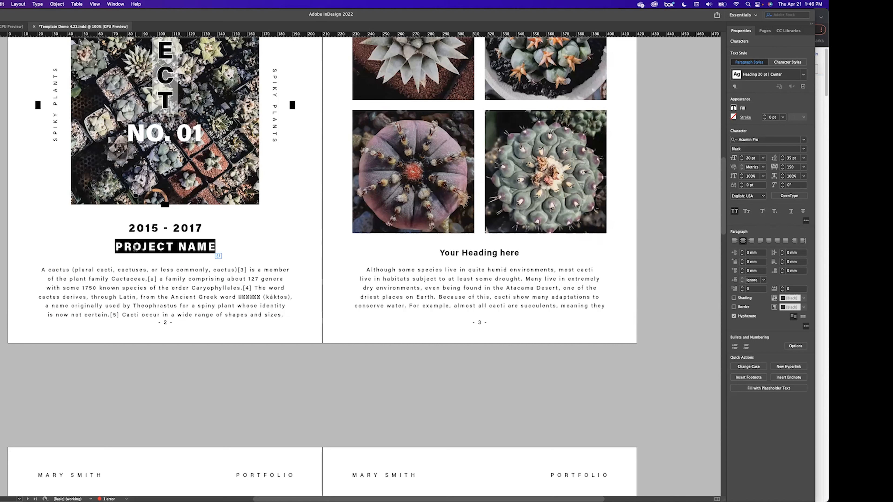
{"action": "type", "text": "CACTU"}
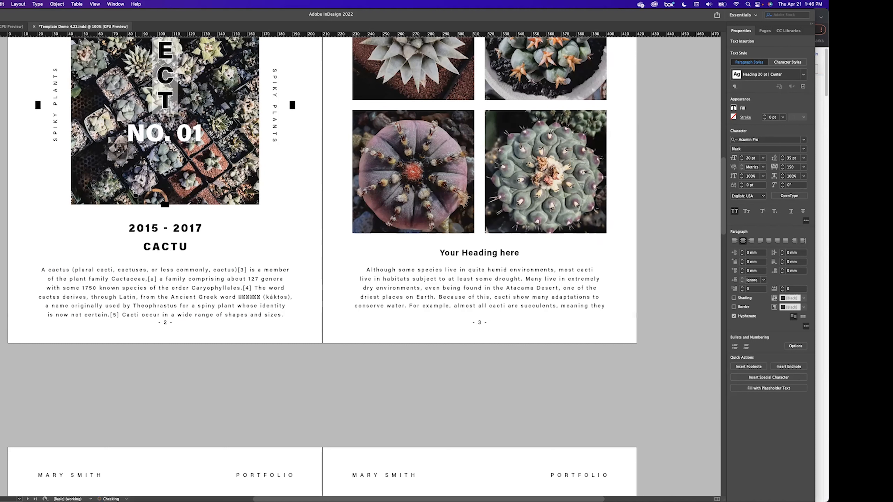
{"action": "type", "text": "S FRIENDS"}
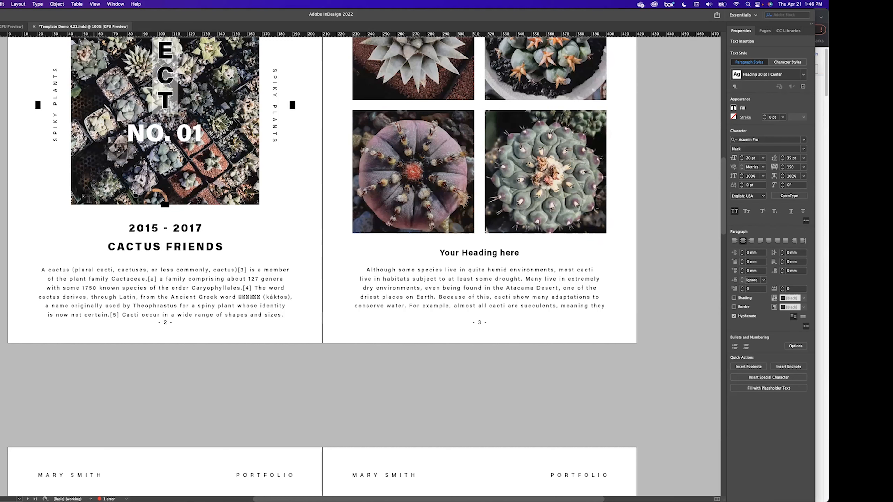
Replace the "Your Heading here" text on page 3 with "All about spikes"
{"action": "scroll", "coordinate": [292, 205], "scroll_direction": "up", "scroll_amount": 6}
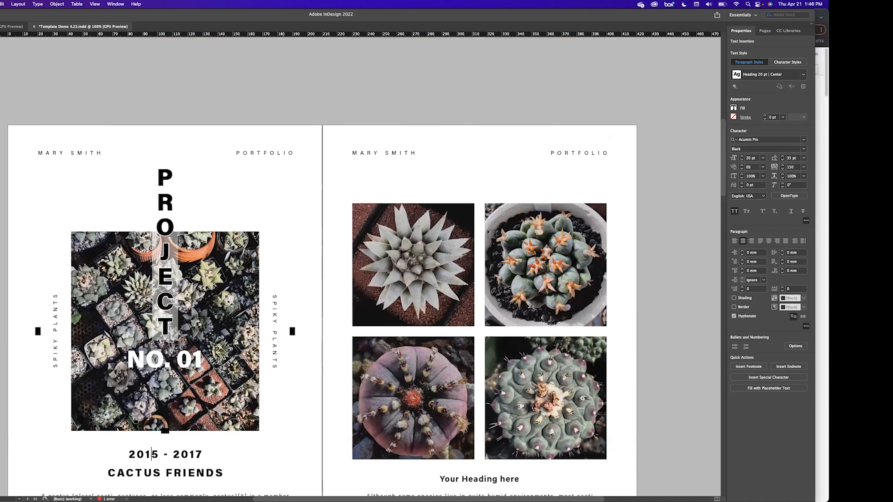
{"action": "scroll", "coordinate": [471, 176], "scroll_direction": "down", "scroll_amount": 9}
{"action": "triple_click", "coordinate": [458, 156]}
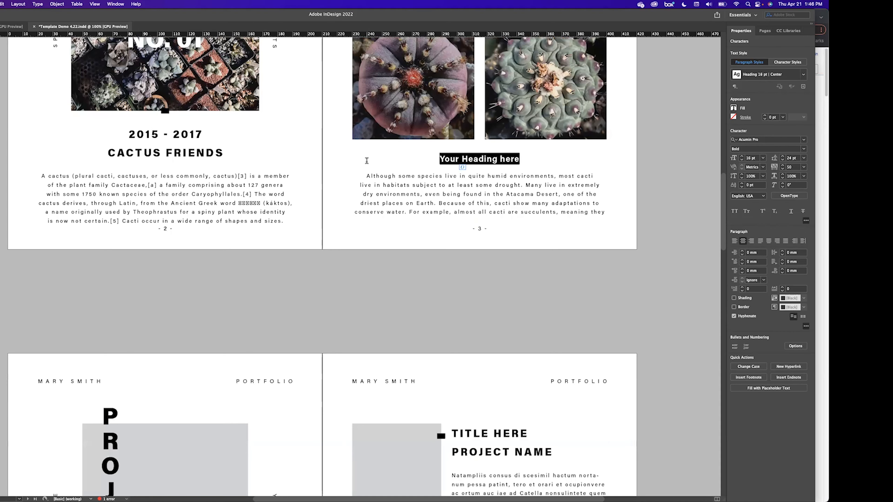
{"action": "type", "text": "All about spikes"}
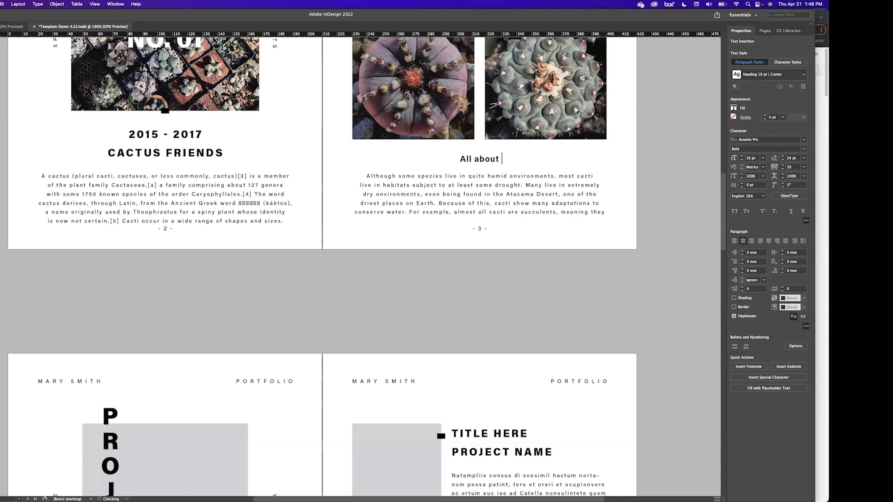
{"action": "key", "text": "Escape"}
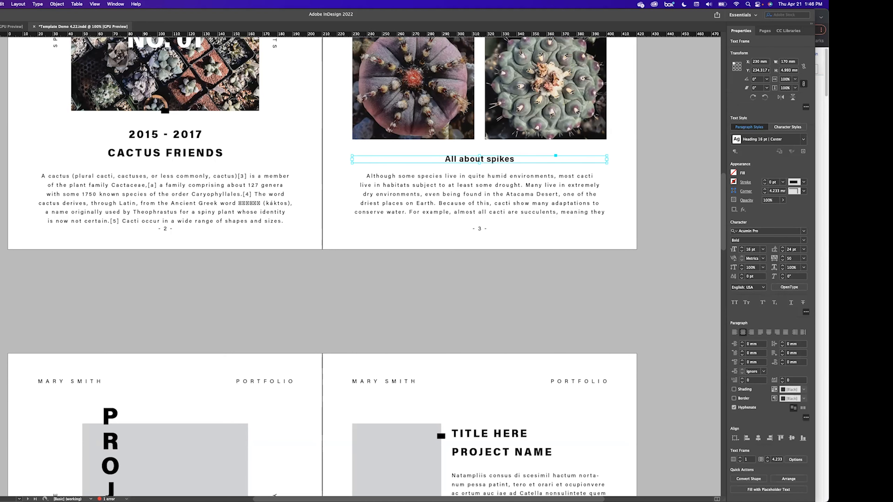
{"action": "scroll", "coordinate": [322, 267], "scroll_direction": "down", "scroll_amount": 15}
{"action": "scroll", "coordinate": [322, 267], "scroll_direction": "up", "scroll_amount": 5}
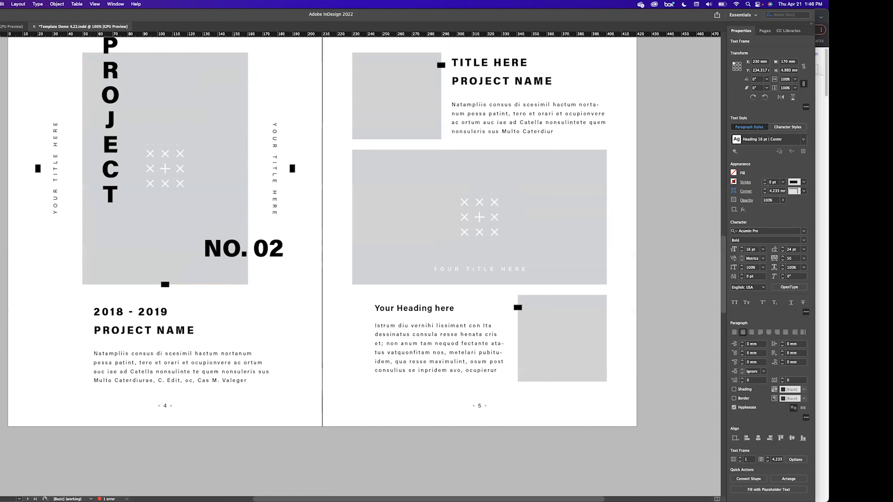
Go to the THANK YOU page at the document's end and place Finder's Photos folder window beside it
{"action": "scroll", "coordinate": [322, 235], "scroll_direction": "up", "scroll_amount": 1}
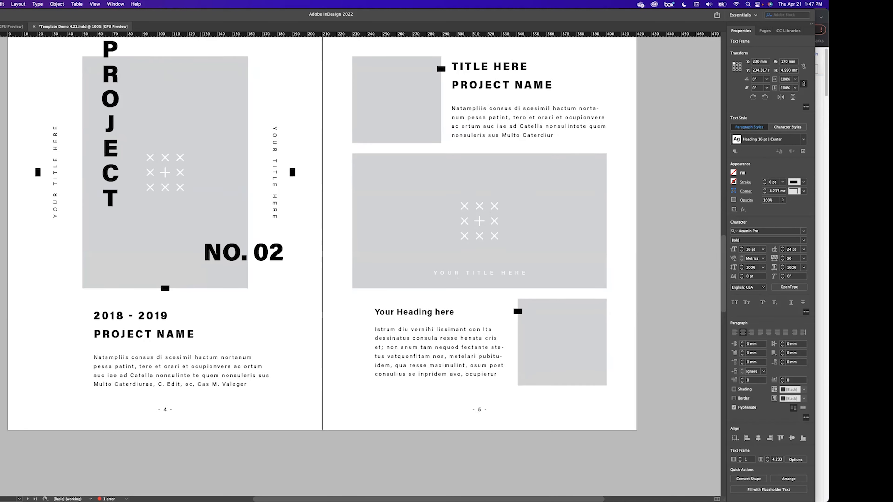
{"action": "scroll", "coordinate": [322, 268], "scroll_direction": "down", "scroll_amount": 15}
{"action": "scroll", "coordinate": [165, 282], "scroll_direction": "down", "scroll_amount": 2}
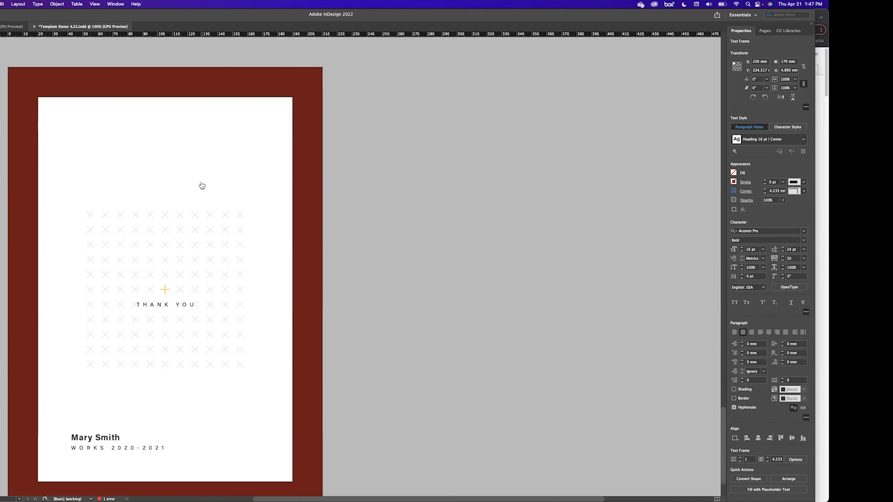
{"action": "key", "text": "super+Tab"}
{"action": "key", "text": "super+Tab"}
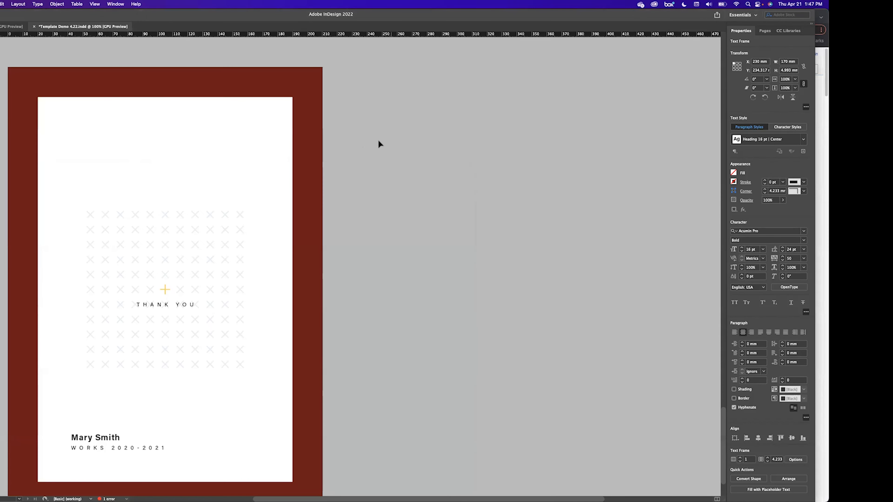
{"action": "key", "text": "super+Tab"}
{"action": "left_click_drag", "start_coordinate": [131, 181], "coordinate": [444, 55]}
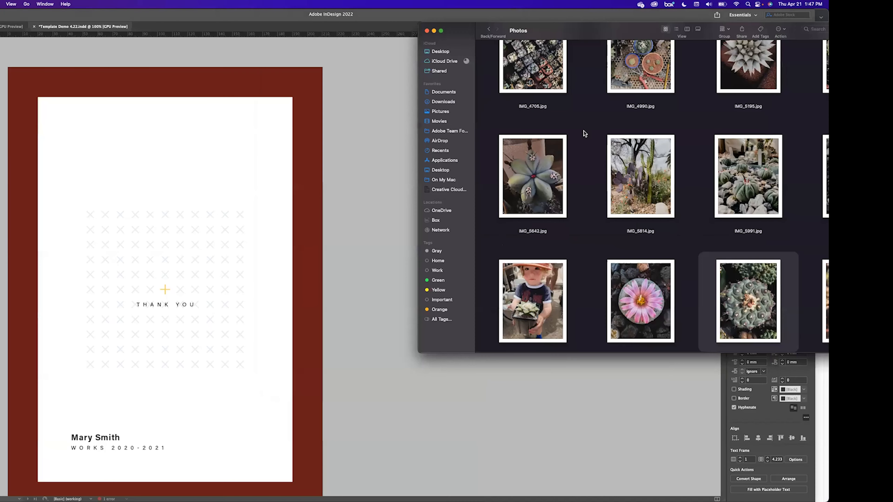
Preview the photo IMG_6473.jpg in the Photos folder
{"action": "scroll", "coordinate": [536, 227], "scroll_direction": "down", "scroll_amount": 1}
{"action": "left_click", "coordinate": [521, 285]}
{"action": "key", "text": "space"}
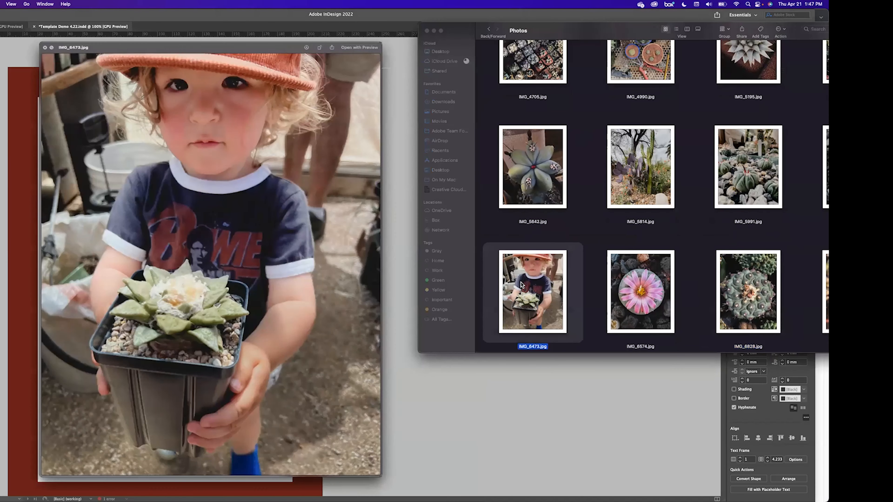
{"action": "key", "text": "space"}
Place the green cactus-spine photo into the large white frame on the THANK YOU page and fill the frame proportionally
{"action": "scroll", "coordinate": [594, 247], "scroll_direction": "up", "scroll_amount": 5}
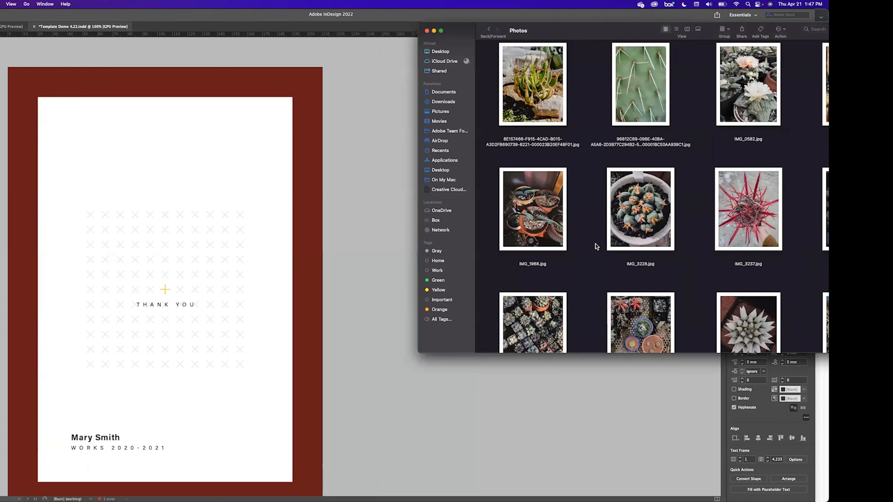
{"action": "left_click_drag", "start_coordinate": [644, 86], "coordinate": [168, 142]}
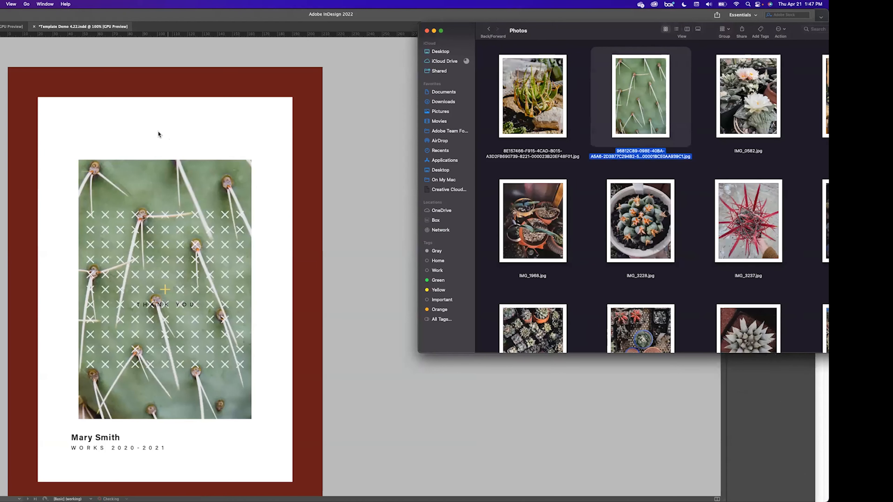
{"action": "left_click", "coordinate": [160, 136]}
{"action": "left_click", "coordinate": [84, 176]}
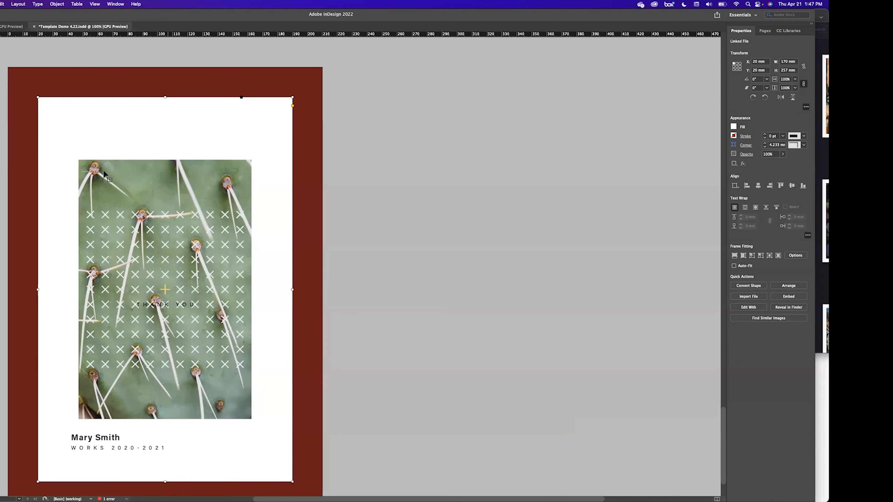
{"action": "left_click", "coordinate": [429, 185]}
{"action": "left_click", "coordinate": [200, 176]}
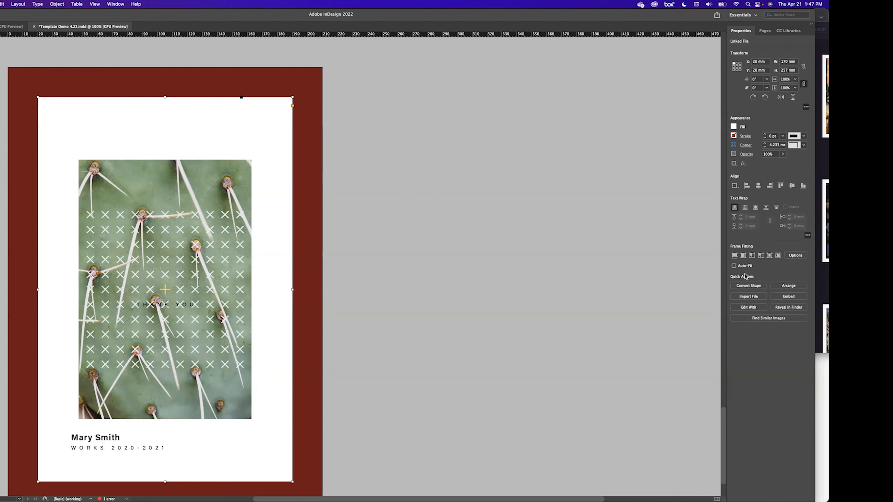
{"action": "left_click", "coordinate": [734, 257]}
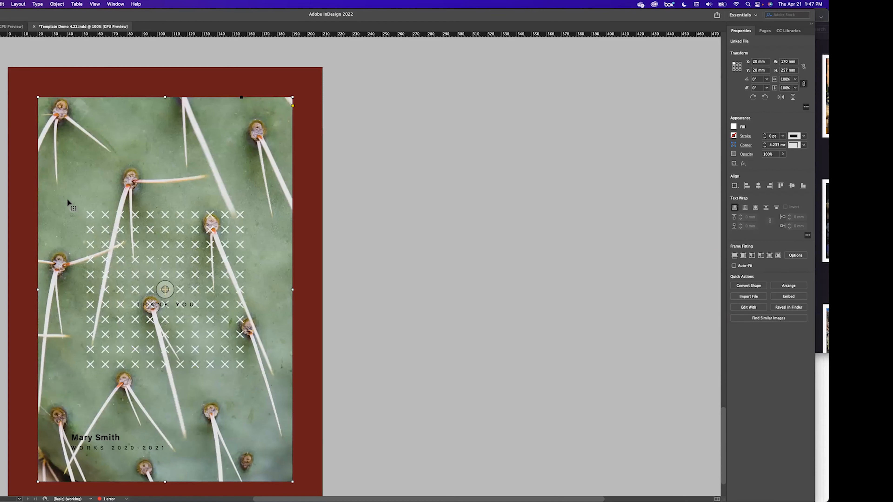
Switch to Finder and open the green cactus-spine photo in Adobe Photoshop 2022
{"action": "scroll", "coordinate": [328, 242], "scroll_direction": "up", "scroll_amount": 4}
{"action": "scroll", "coordinate": [329, 243], "scroll_direction": "down", "scroll_amount": 3}
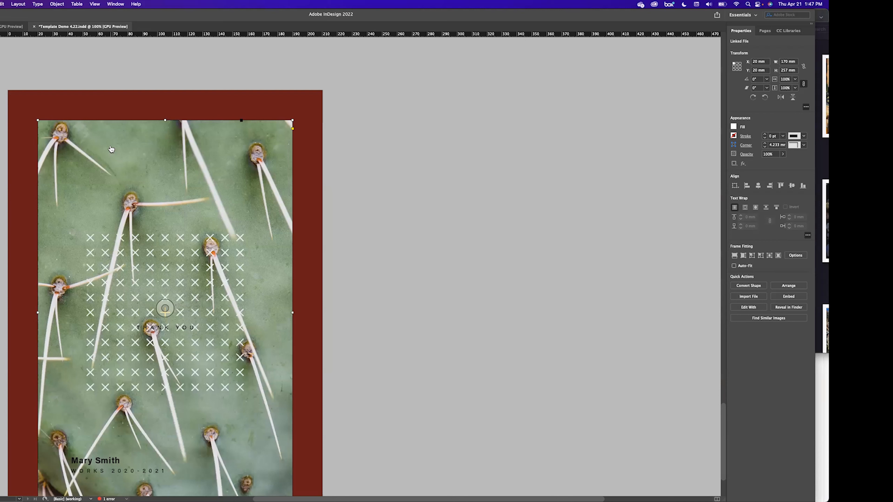
{"action": "key", "text": "super+Tab"}
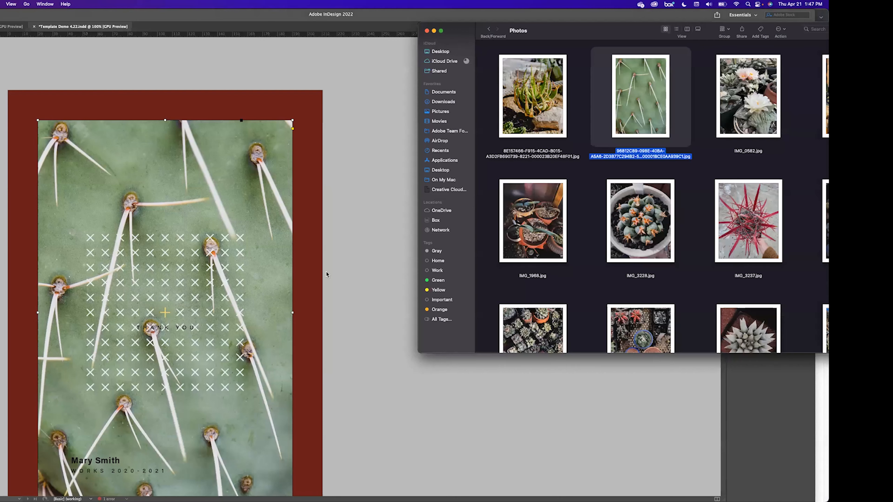
{"action": "right_click", "coordinate": [602, 123]}
{"action": "mouse_move", "coordinate": [559, 105]}
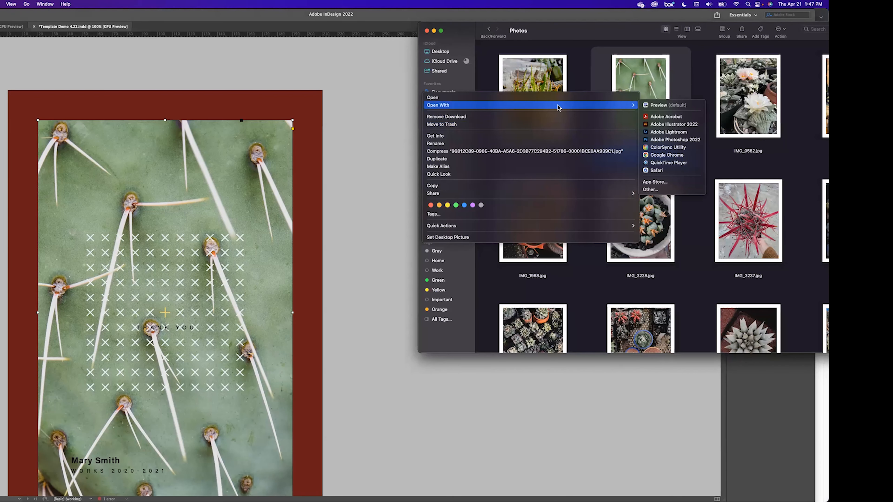
{"action": "left_click", "coordinate": [684, 139]}
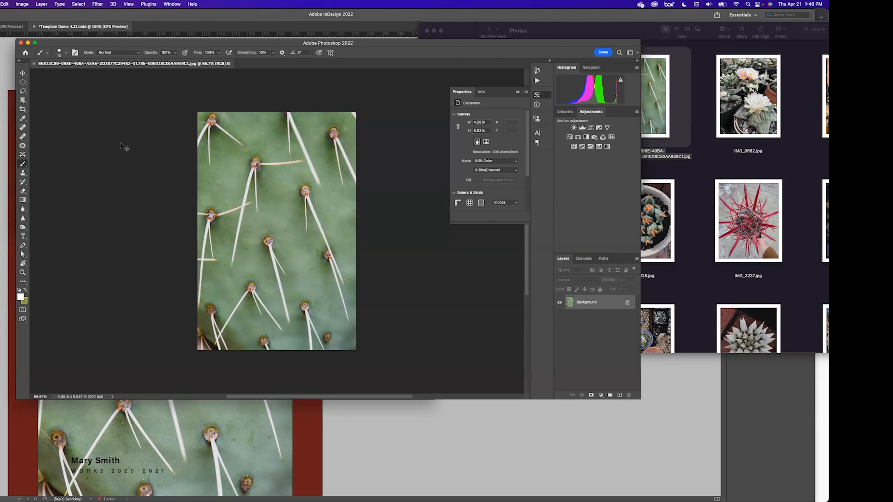
Convert the cactus photo to monochrome with Channel Mixer, using red -3, green +71, blue +39 and constant +4
{"action": "left_click", "coordinate": [22, 4]}
{"action": "left_click", "coordinate": [22, 4]}
{"action": "left_click", "coordinate": [21, 5]}
{"action": "mouse_move", "coordinate": [38, 25]}
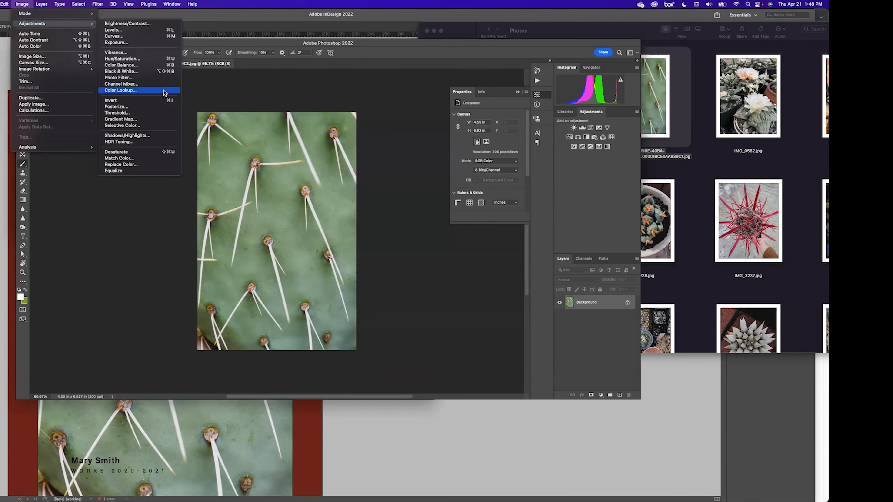
{"action": "left_click", "coordinate": [158, 84]}
{"action": "left_click_drag", "start_coordinate": [372, 135], "coordinate": [428, 115]}
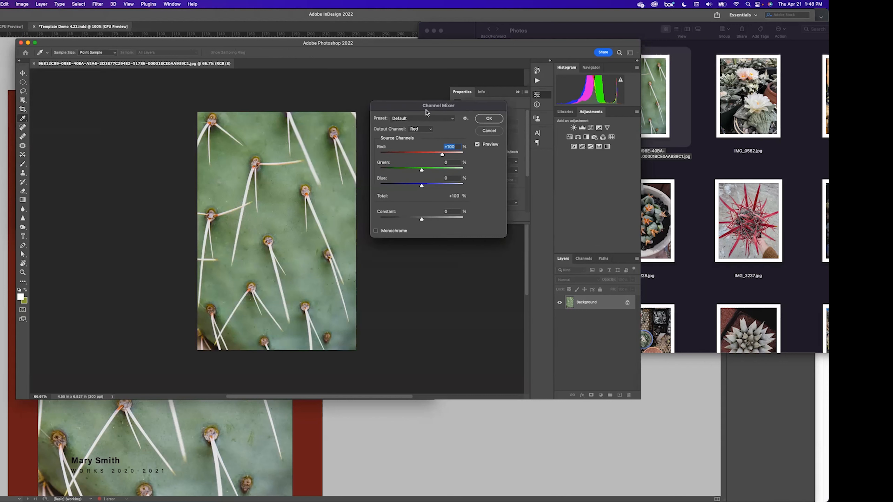
{"action": "left_click", "coordinate": [397, 231]}
{"action": "left_click_drag", "start_coordinate": [429, 172], "coordinate": [422, 155]}
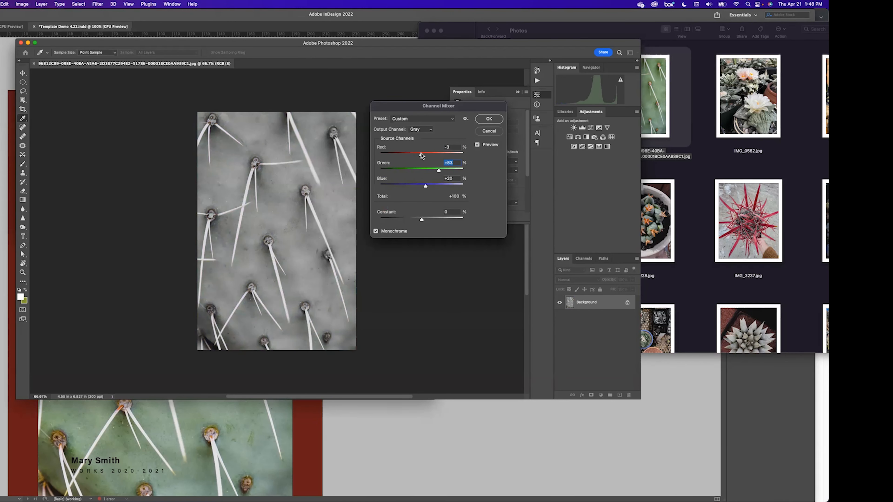
{"action": "mouse_move", "coordinate": [422, 219]}
{"action": "left_mouse_down"}
{"action": "mouse_move", "coordinate": [431, 220]}
{"action": "mouse_move", "coordinate": [423, 219]}
{"action": "left_mouse_up"}
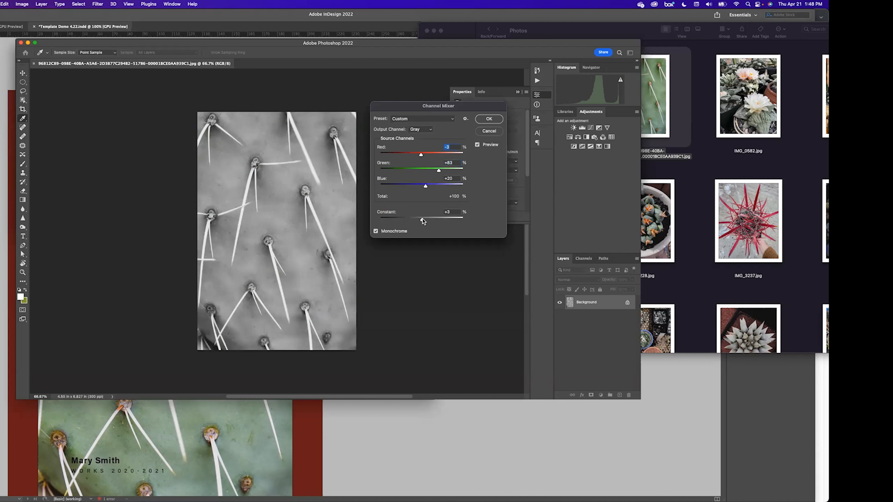
{"action": "left_click_drag", "start_coordinate": [426, 186], "coordinate": [436, 172]}
{"action": "left_click", "coordinate": [487, 119]}
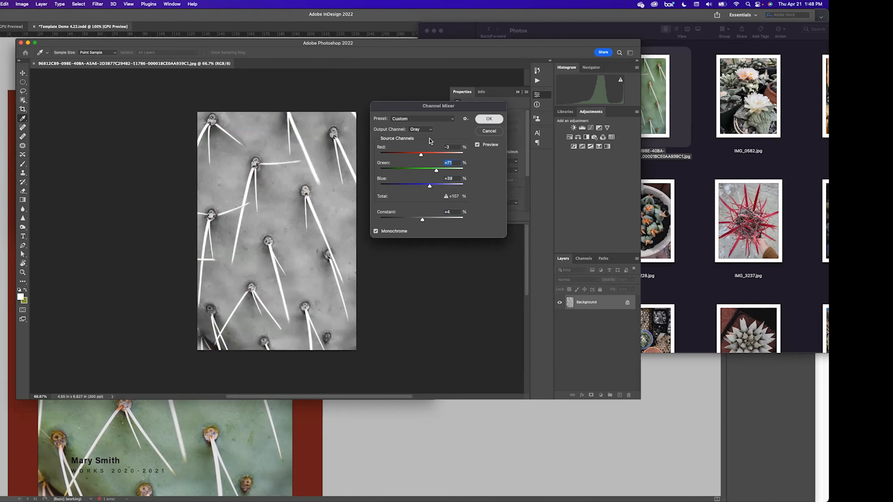
{"action": "key", "text": "h"}
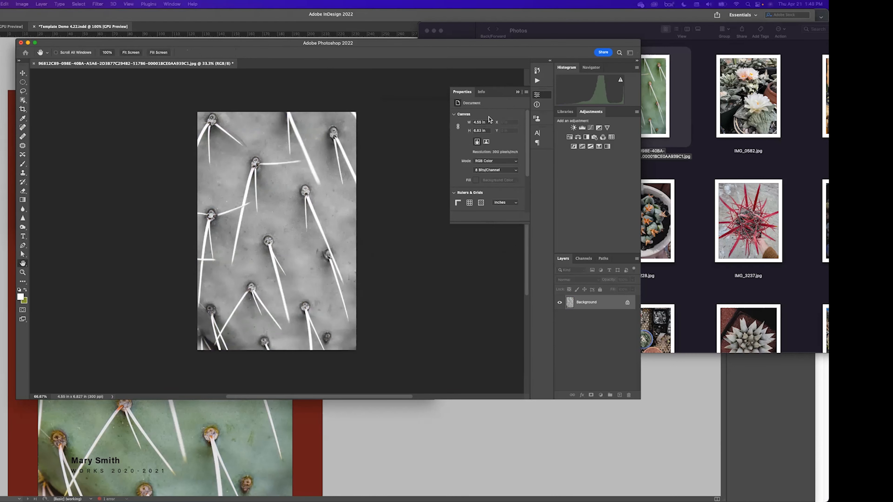
Switch to InDesign and show the Preflight panel for the document
{"action": "left_click", "coordinate": [2, 16]}
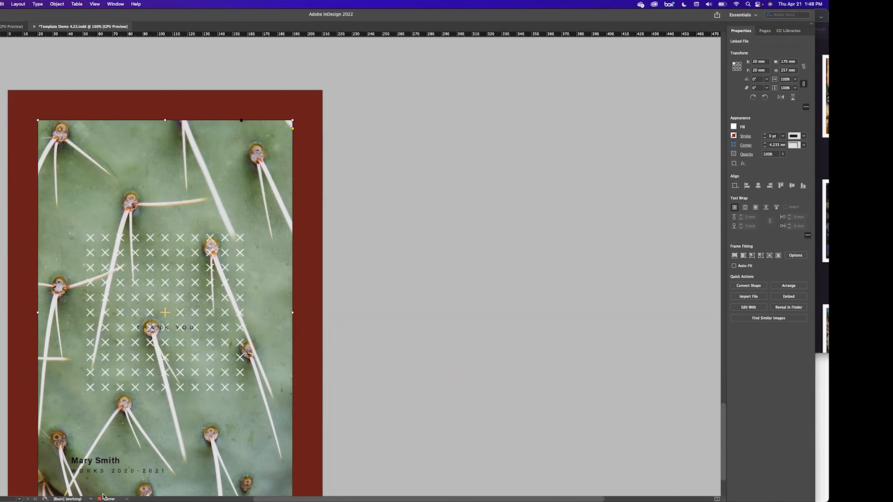
{"action": "left_click", "coordinate": [126, 498]}
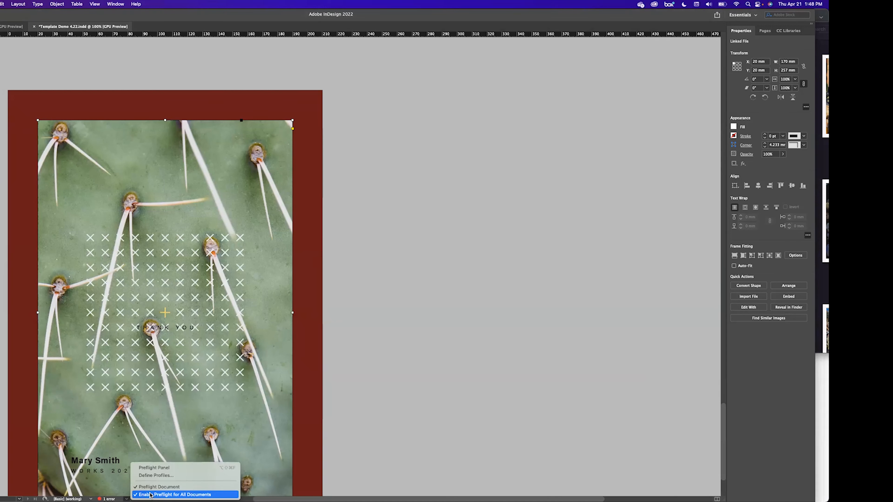
{"action": "left_click", "coordinate": [96, 495]}
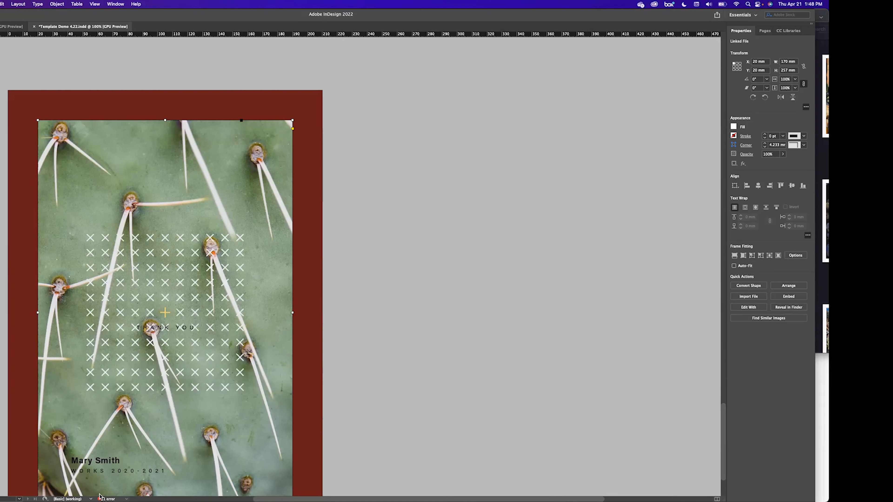
{"action": "left_click", "coordinate": [128, 498]}
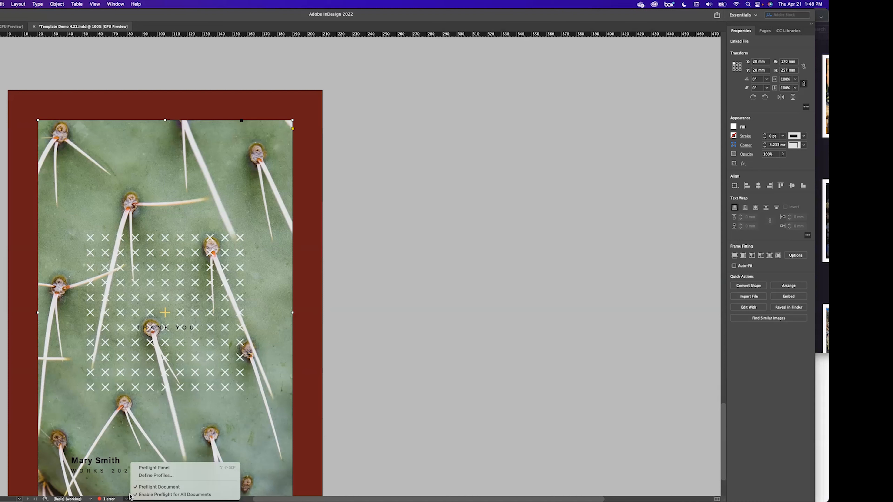
{"action": "left_click", "coordinate": [151, 471]}
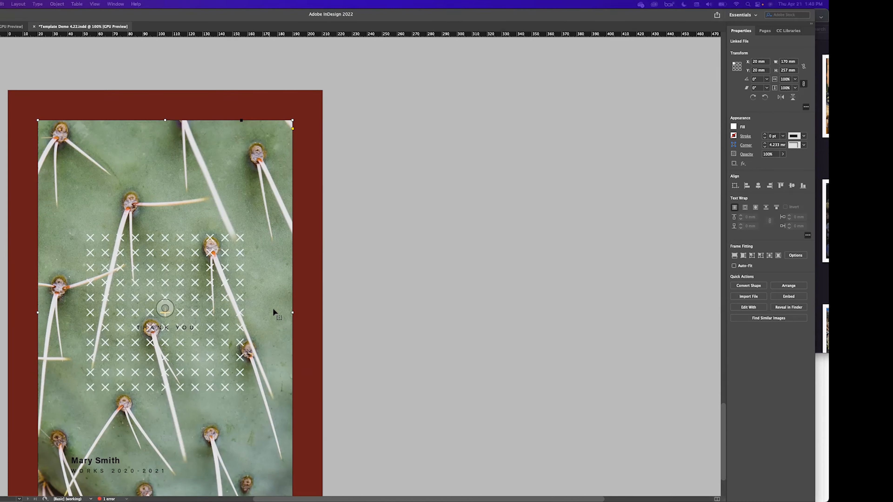
{"action": "scroll", "coordinate": [270, 297], "scroll_direction": "down", "scroll_amount": 4}
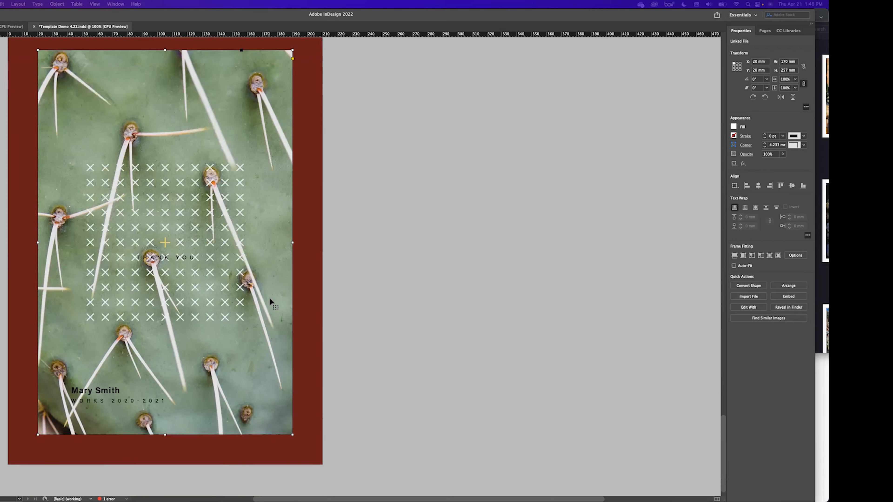
{"action": "scroll", "coordinate": [269, 298], "scroll_direction": "up", "scroll_amount": 5}
{"action": "right_click", "coordinate": [120, 164]}
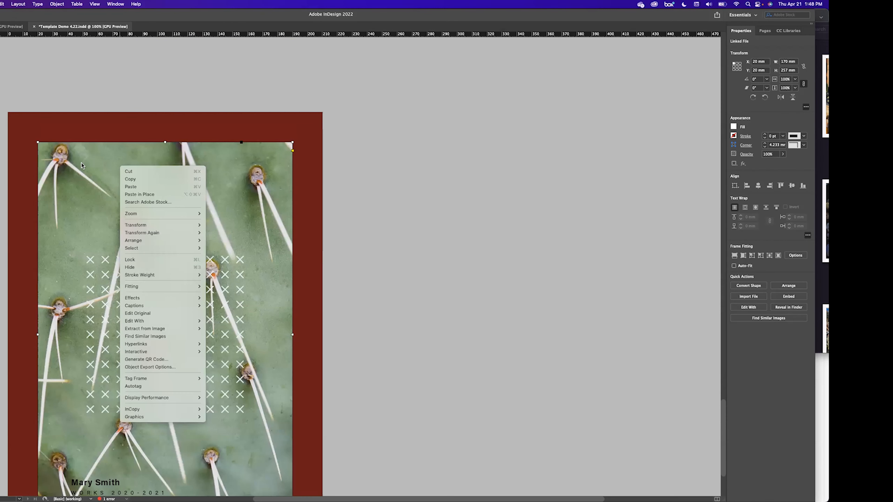
{"action": "right_click", "coordinate": [55, 154]}
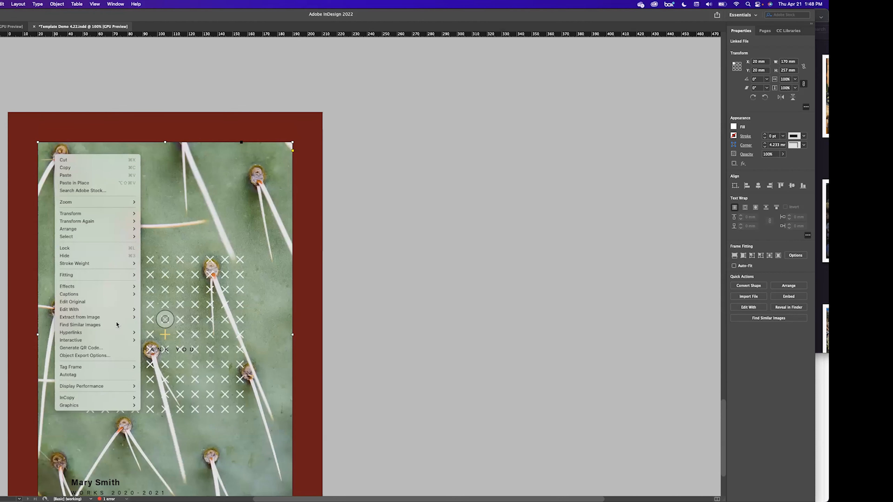
{"action": "left_click", "coordinate": [188, 157]}
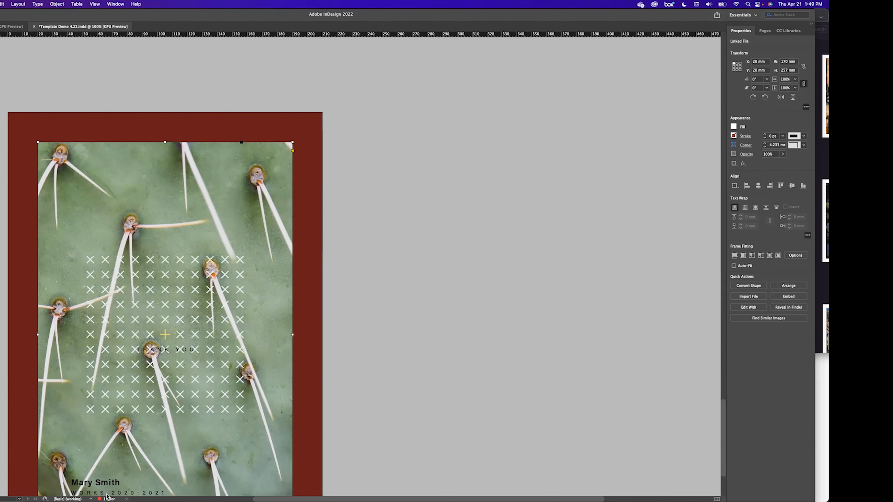
Hide the Preflight panel
{"action": "left_click", "coordinate": [125, 499]}
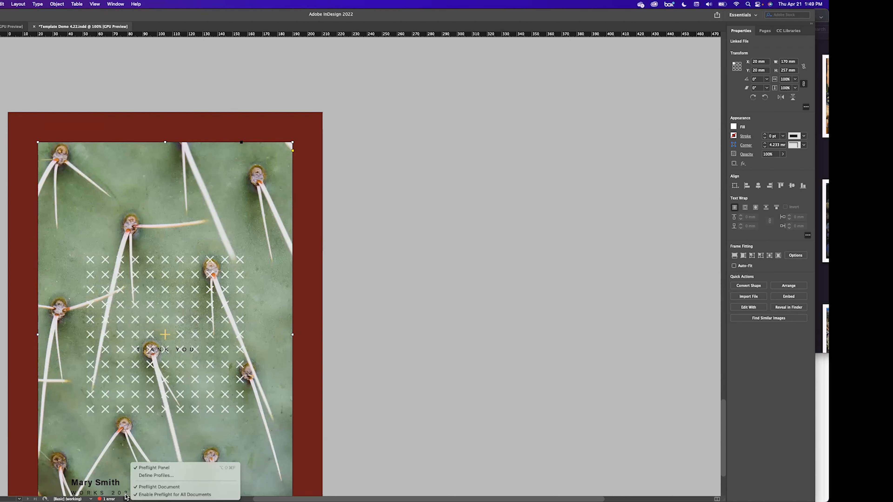
{"action": "left_click", "coordinate": [135, 470]}
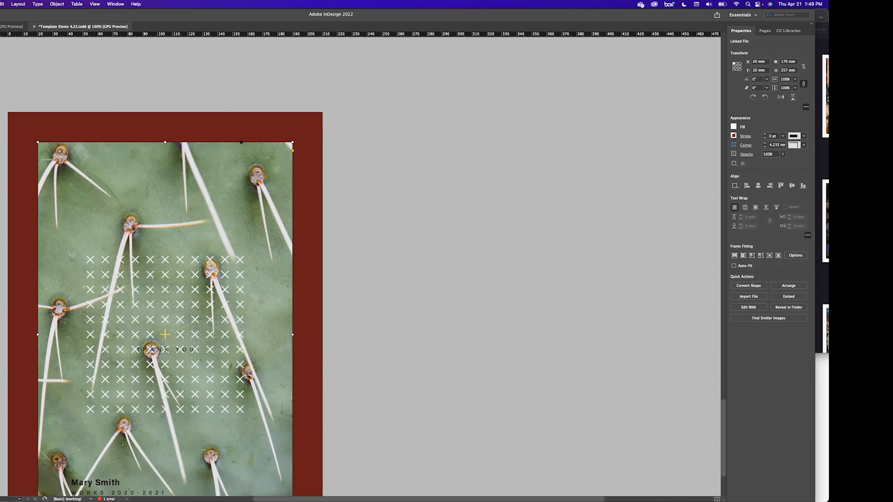
{"action": "mouse_move", "coordinate": [83, 180]}
{"action": "left_mouse_down"}
{"action": "mouse_move", "coordinate": [161, 167]}
{"action": "mouse_move", "coordinate": [98, 174]}
{"action": "left_mouse_up"}
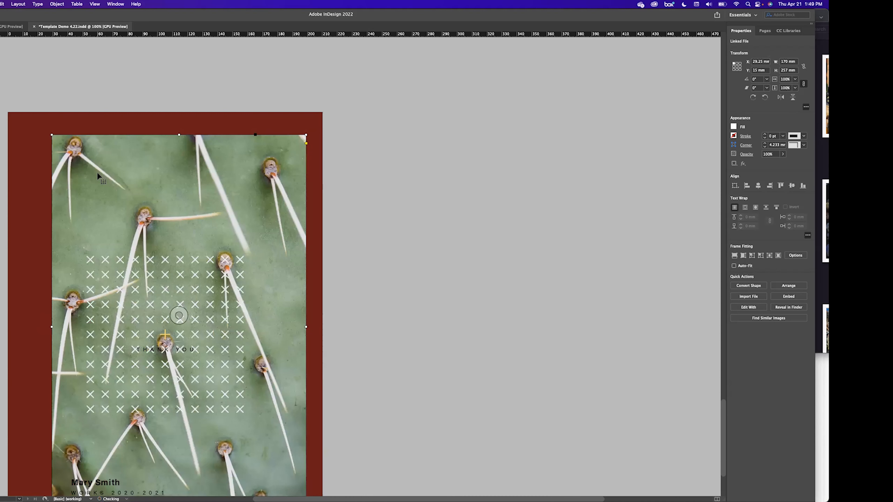
{"action": "key", "text": "cmd+z"}
{"action": "key", "text": "cmd+z"}
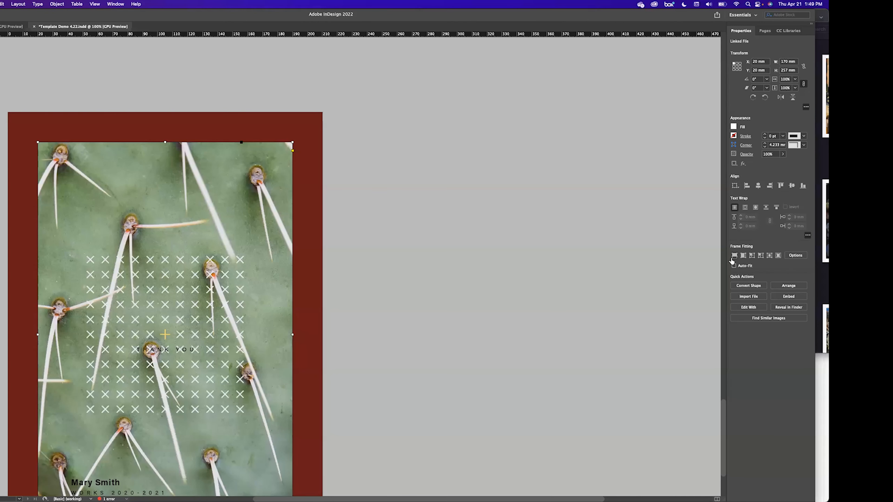
Switch to Photoshop and save the monochrome cactus photo over the existing JPEG
{"action": "key", "text": "super+Tab"}
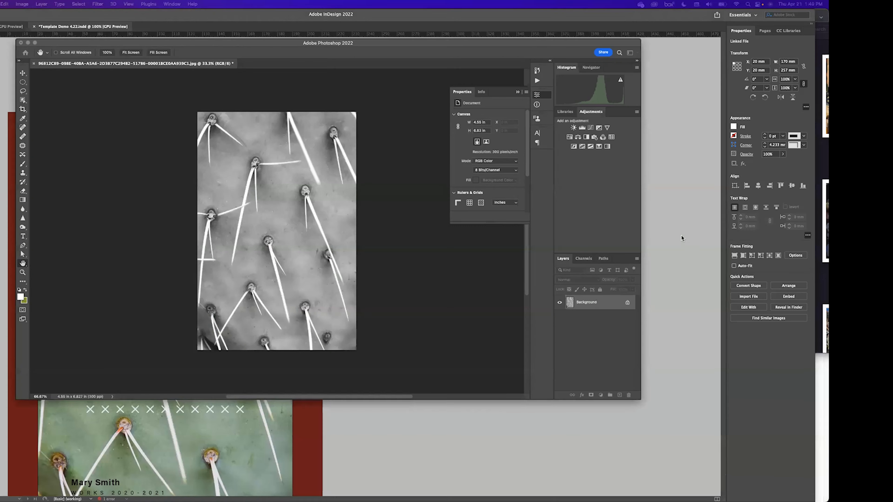
{"action": "left_click_drag", "start_coordinate": [124, 45], "coordinate": [112, 86]}
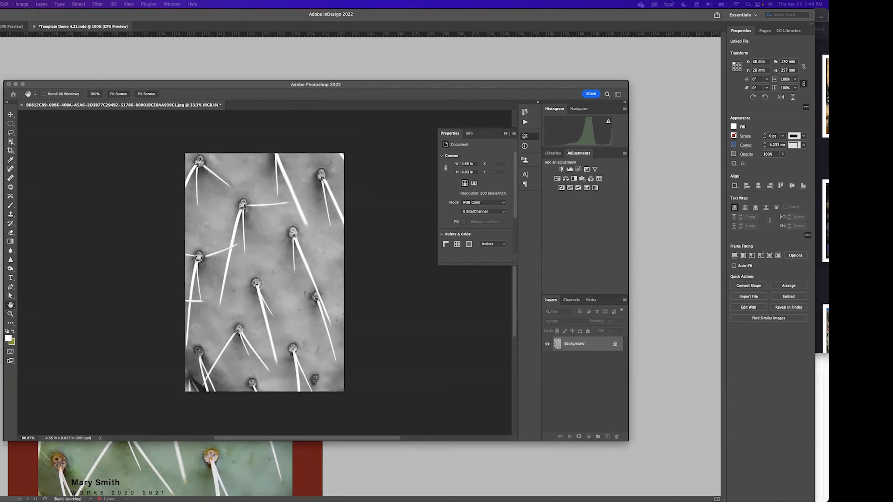
{"action": "key", "text": "Return"}
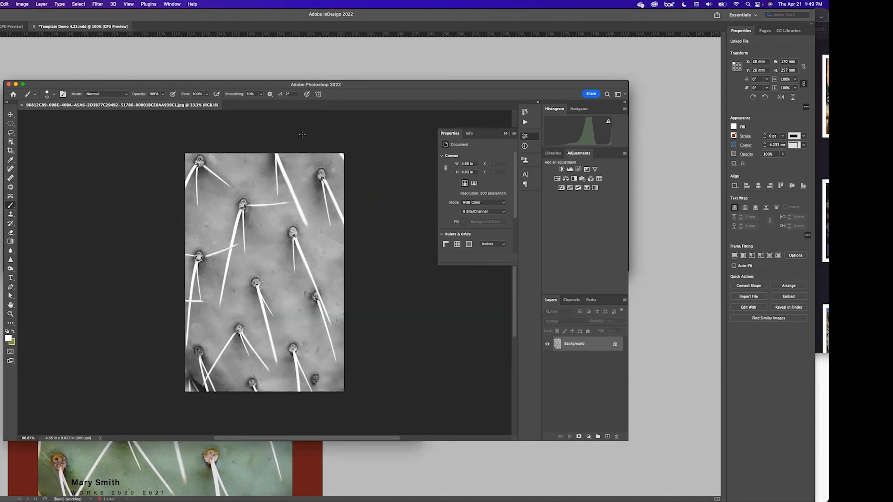
Switch to InDesign and update the linked cactus image on the Thank You page to its edited version
{"action": "left_click", "coordinate": [214, 55]}
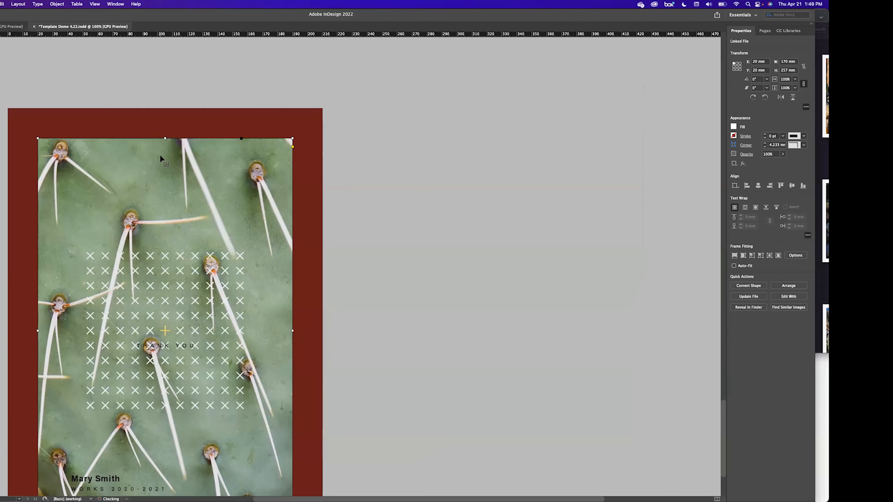
{"action": "scroll", "coordinate": [160, 155], "scroll_direction": "down", "scroll_amount": 2}
{"action": "scroll", "coordinate": [141, 196], "scroll_direction": "up", "scroll_amount": 1}
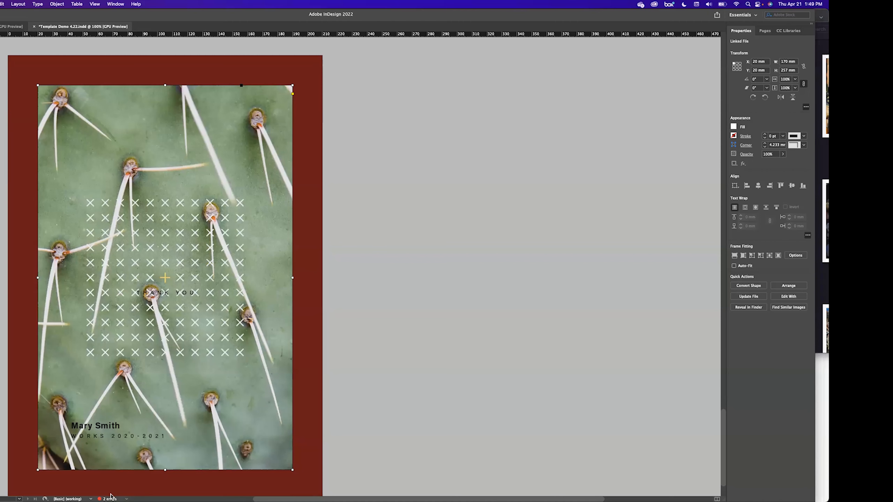
{"action": "scroll", "coordinate": [127, 492], "scroll_direction": "left", "scroll_amount": 5}
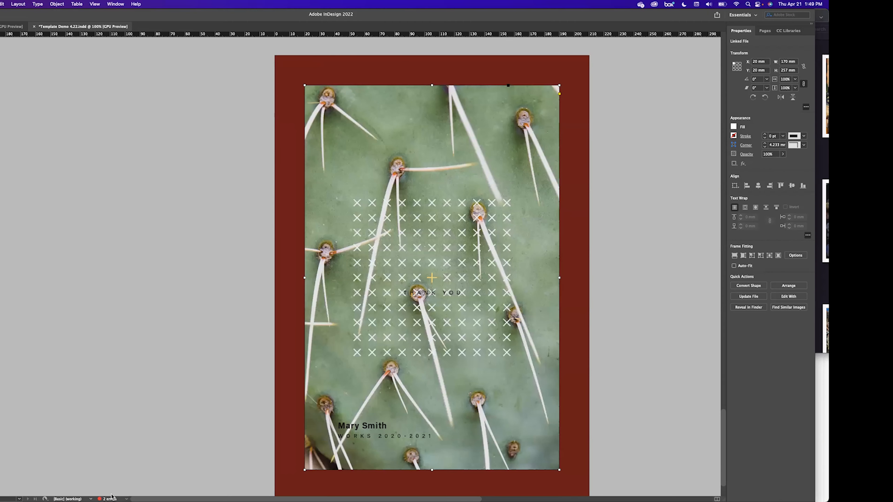
{"action": "left_click", "coordinate": [127, 498]}
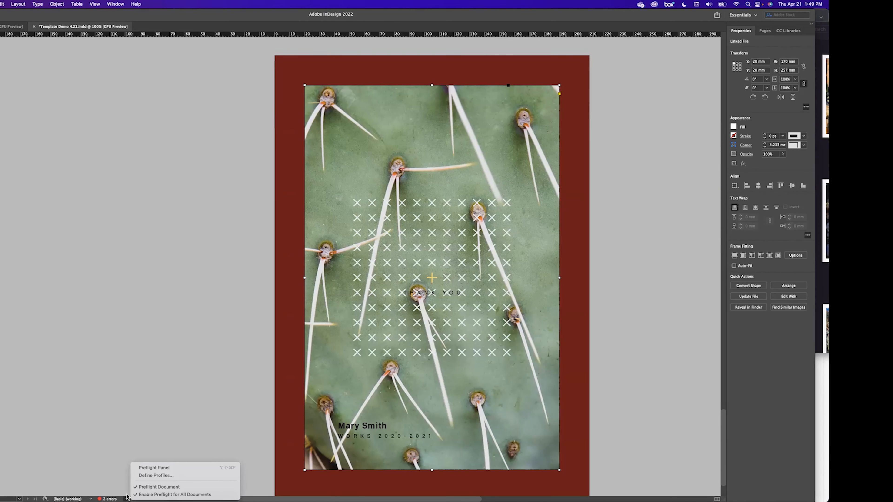
{"action": "left_click", "coordinate": [116, 495]}
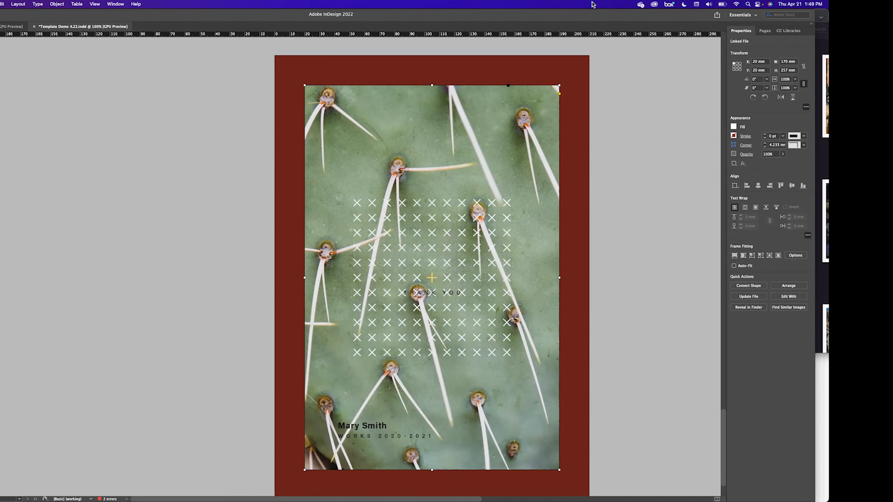
{"action": "left_click", "coordinate": [765, 31]}
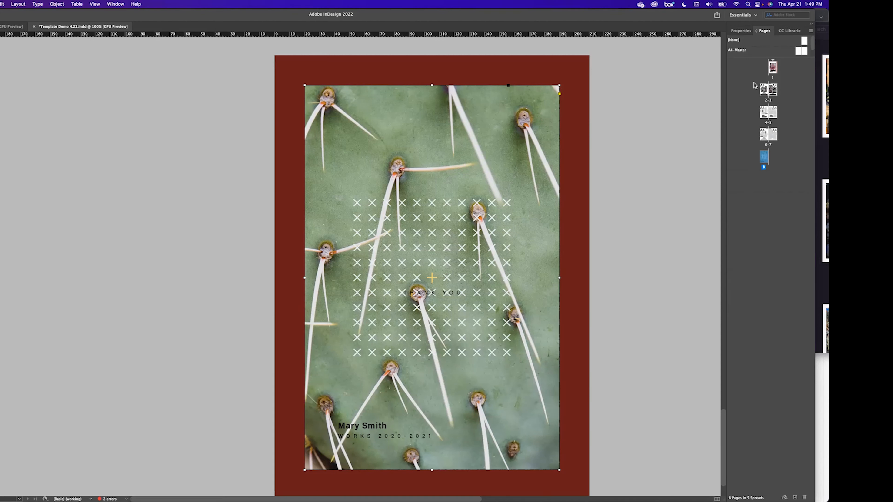
{"action": "left_click", "coordinate": [739, 31]}
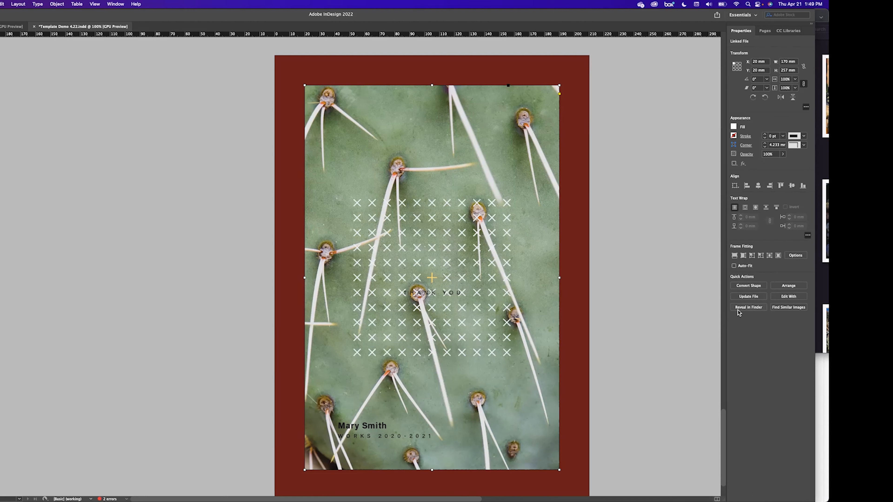
{"action": "left_click", "coordinate": [748, 298]}
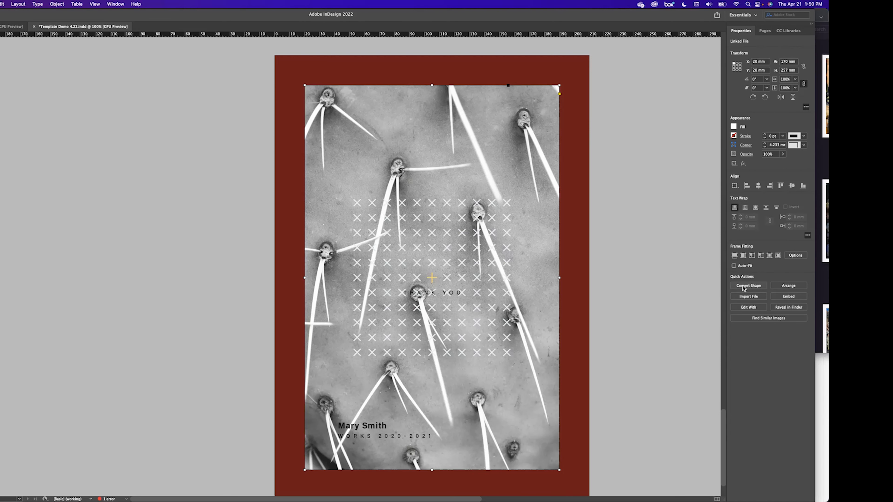
Look through the available fonts for the vertical PRO heading on page 6
{"action": "scroll", "coordinate": [744, 289], "scroll_direction": "right", "scroll_amount": 5}
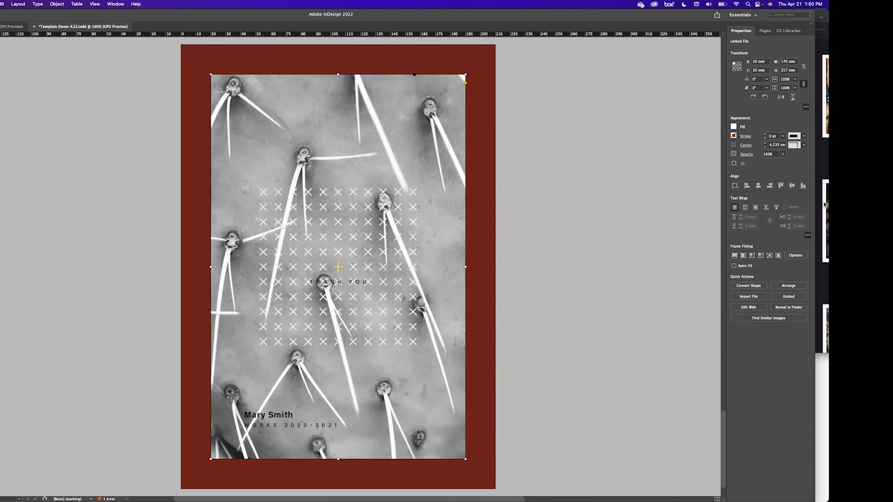
{"action": "key", "text": "super+minus"}
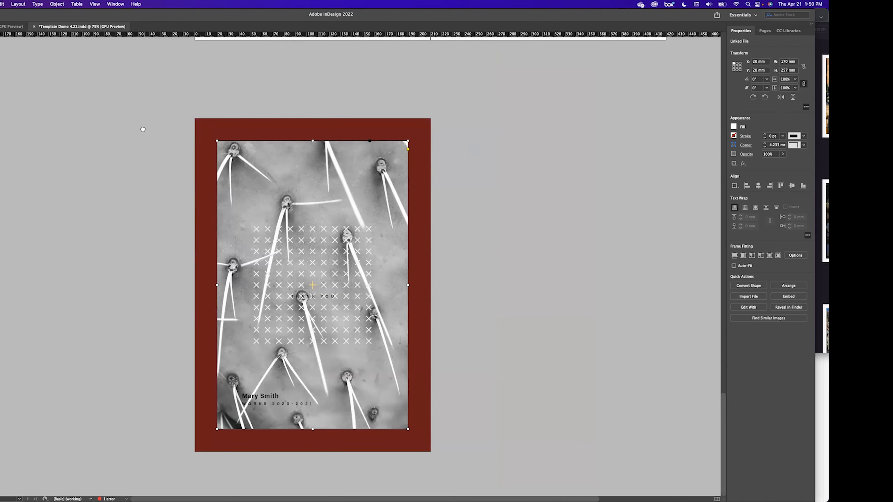
{"action": "key", "text": "super+equal"}
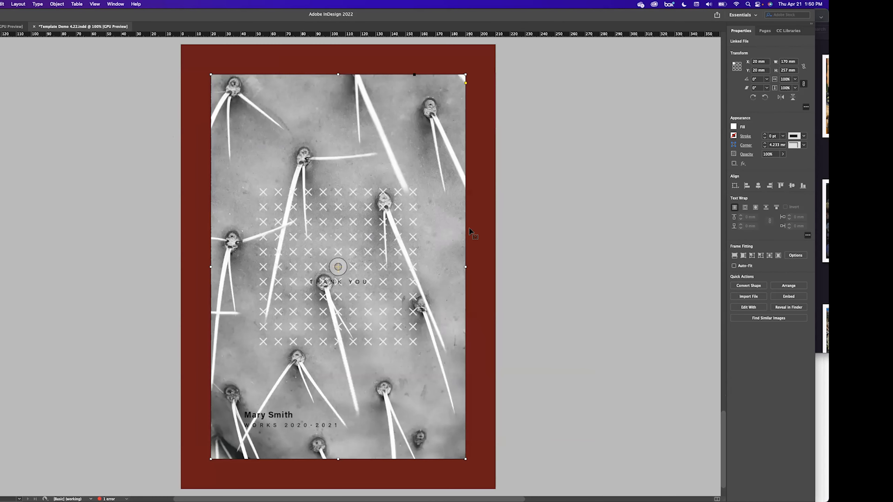
{"action": "scroll", "coordinate": [495, 343], "scroll_direction": "up", "scroll_amount": 15}
{"action": "scroll", "coordinate": [495, 343], "scroll_direction": "right", "scroll_amount": 6}
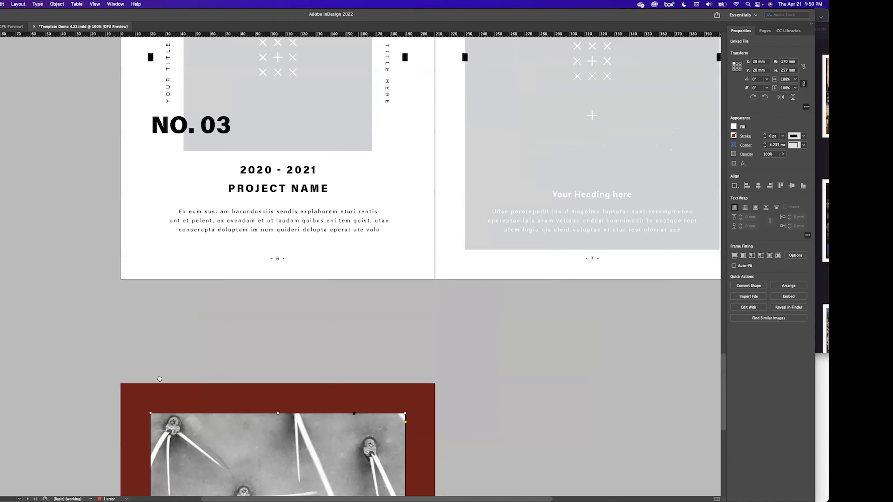
{"action": "left_click_drag", "start_coordinate": [144, 489], "coordinate": [186, 422]}
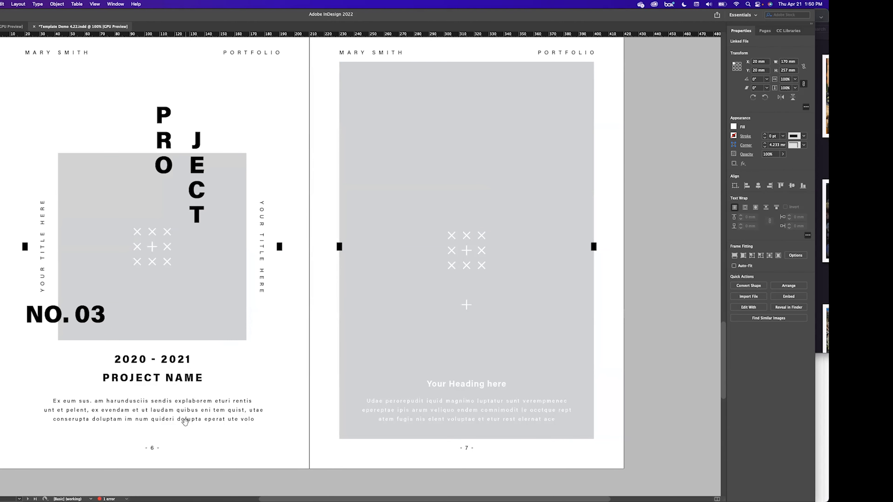
{"action": "left_click", "coordinate": [163, 133]}
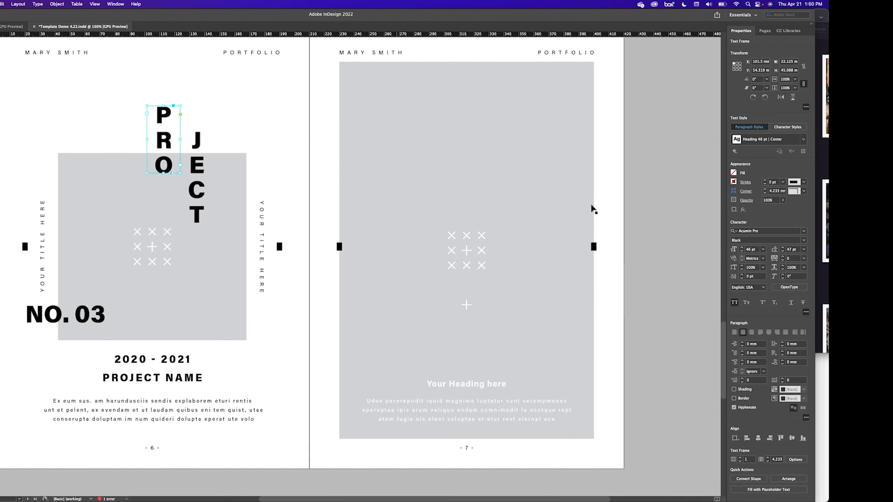
{"action": "left_click", "coordinate": [804, 231]}
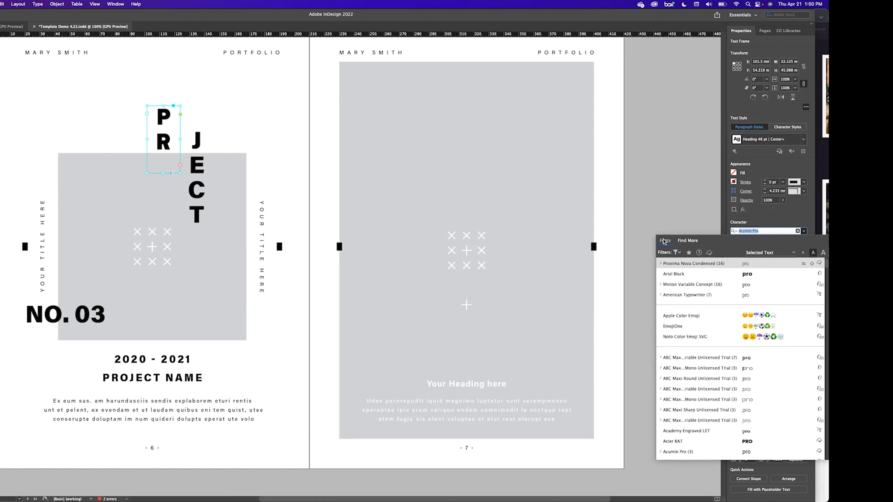
{"action": "left_click", "coordinate": [804, 230]}
{"action": "left_click", "coordinate": [805, 230]}
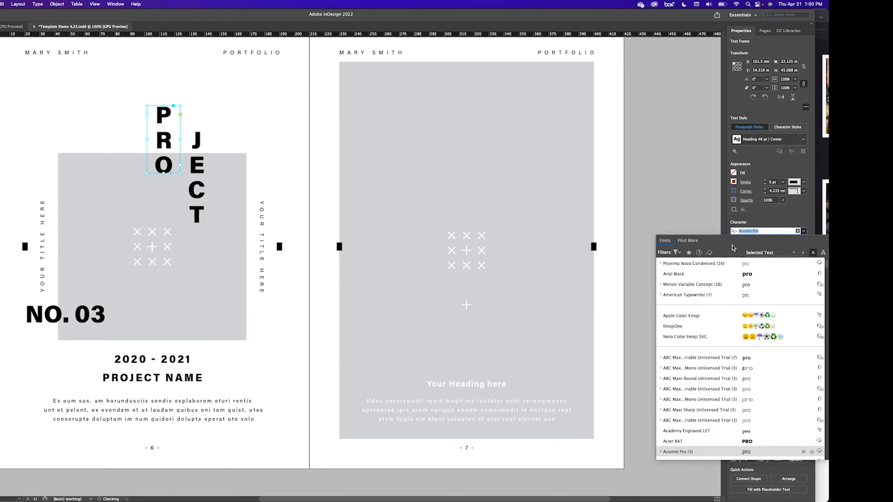
{"action": "left_click", "coordinate": [686, 241]}
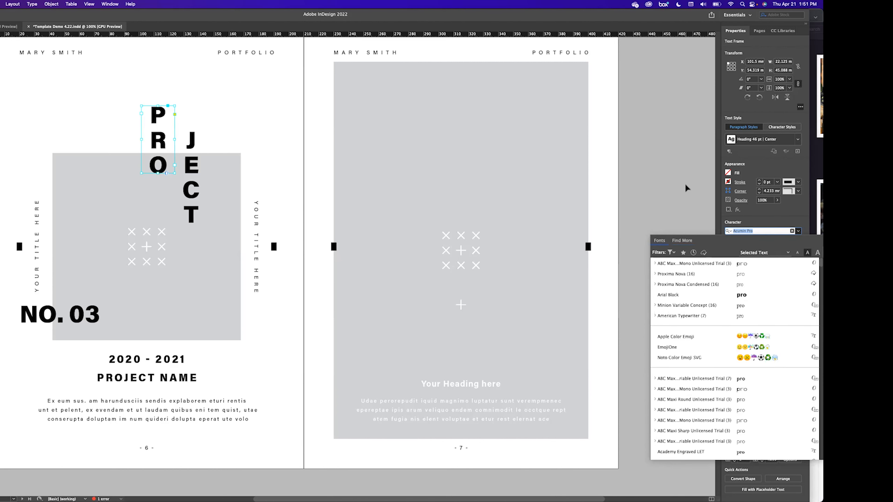
{"action": "left_click", "coordinate": [679, 189]}
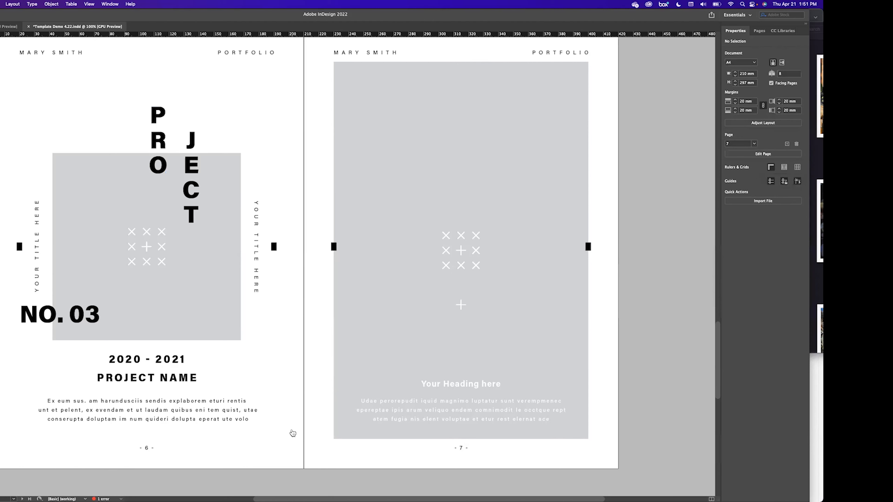
Switch to the web browser, open fonts.adobe.com in a new tab and sign in to Adobe Fonts
{"action": "key", "text": "super+Tab"}
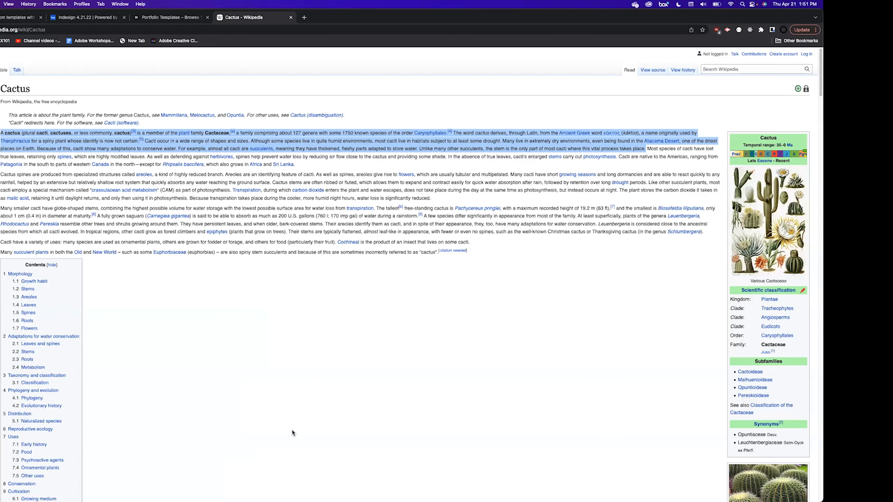
{"action": "key", "text": "super+t"}
{"action": "type", "text": "fonts.adobe.com"}
{"action": "key", "text": "Return"}
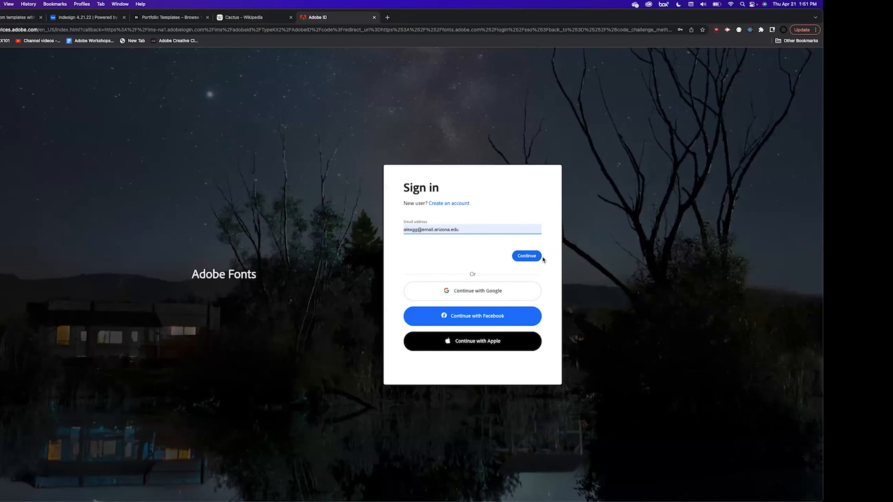
{"action": "left_click", "coordinate": [540, 256]}
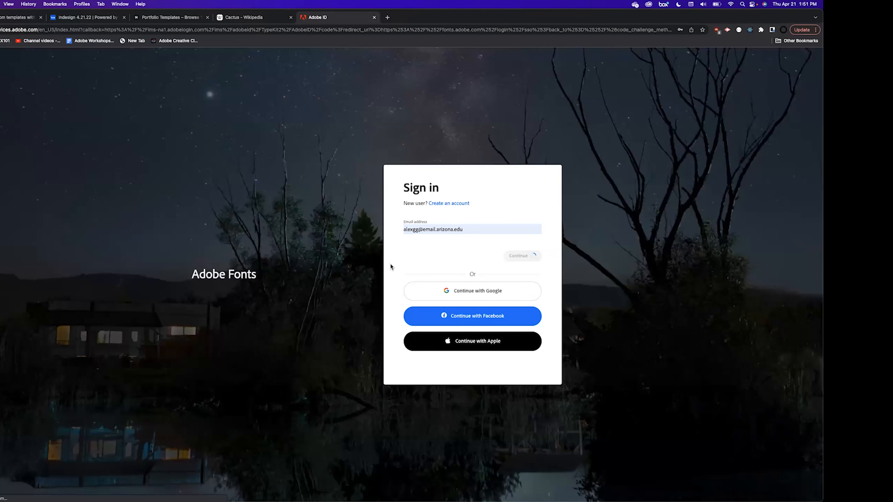
{"action": "left_click", "coordinate": [434, 291]}
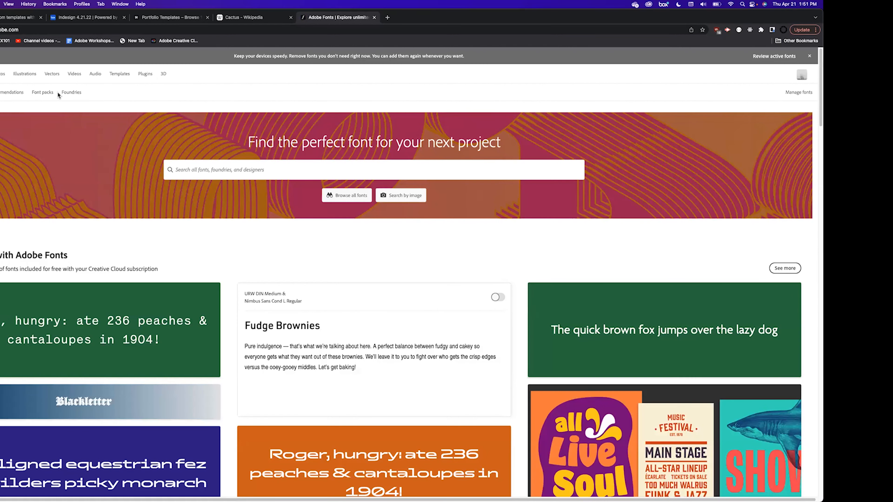
Browse the Adobe Fonts recommendations and open the Plakato font family from its FRAGILE! sample
{"action": "left_click", "coordinate": [11, 92]}
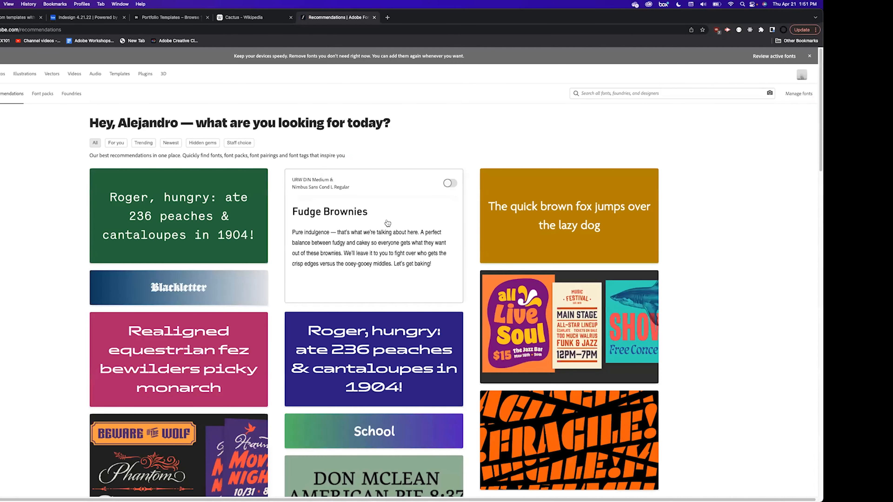
{"action": "scroll", "coordinate": [387, 223], "scroll_direction": "down", "scroll_amount": 2}
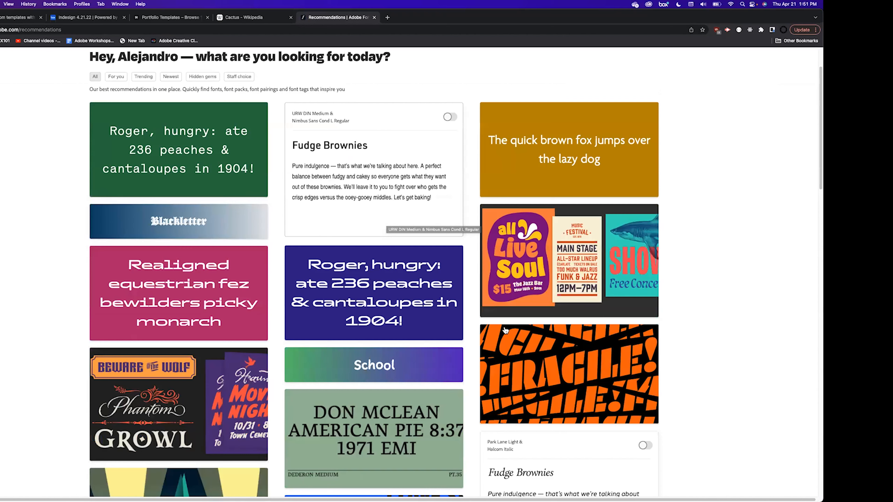
{"action": "scroll", "coordinate": [505, 331], "scroll_direction": "down", "scroll_amount": 4}
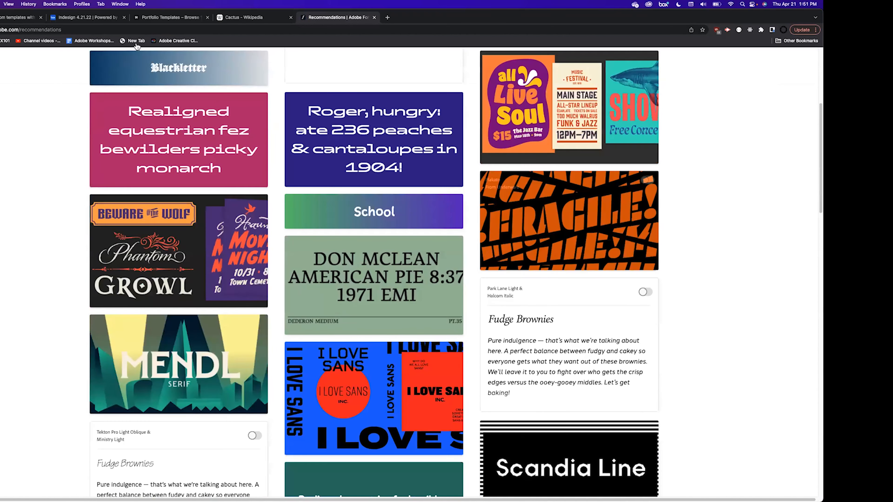
{"action": "left_click", "coordinate": [595, 217]}
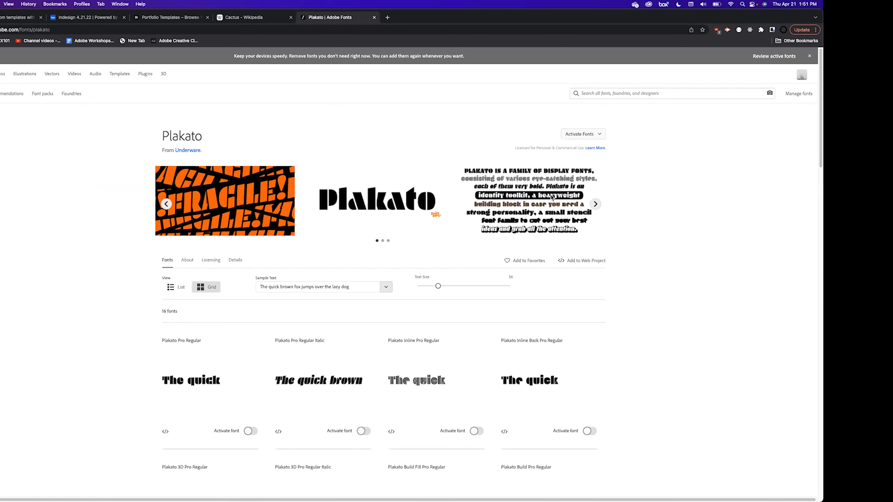
Review the Plakato styles and activate Plakato Pro Regular
{"action": "scroll", "coordinate": [223, 304], "scroll_direction": "down", "scroll_amount": 5}
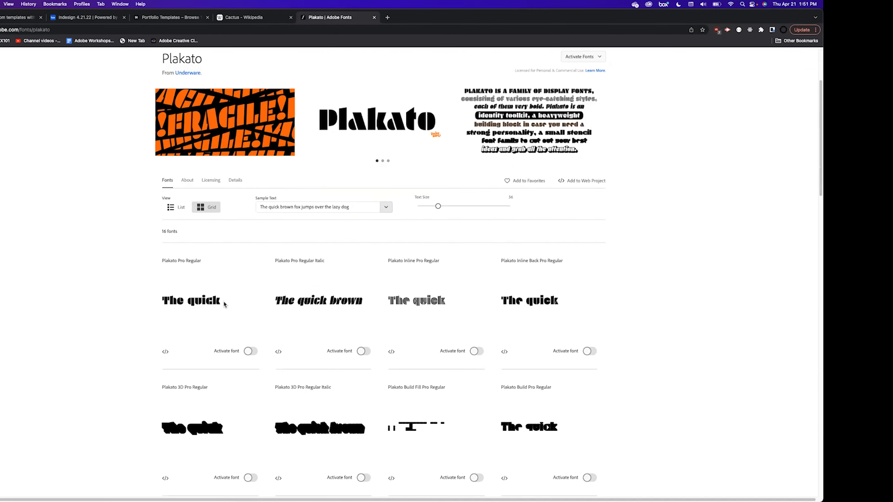
{"action": "scroll", "coordinate": [365, 181], "scroll_direction": "down", "scroll_amount": 2}
{"action": "scroll", "coordinate": [329, 190], "scroll_direction": "up", "scroll_amount": 2}
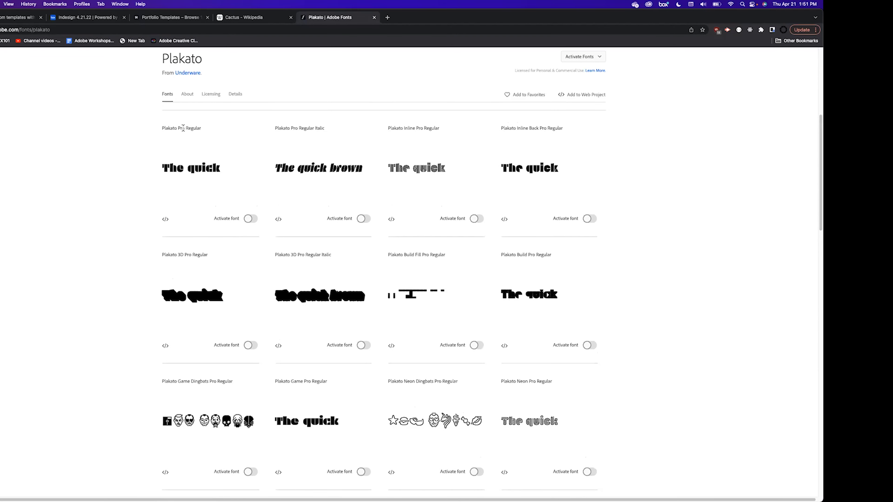
{"action": "left_click", "coordinate": [250, 219]}
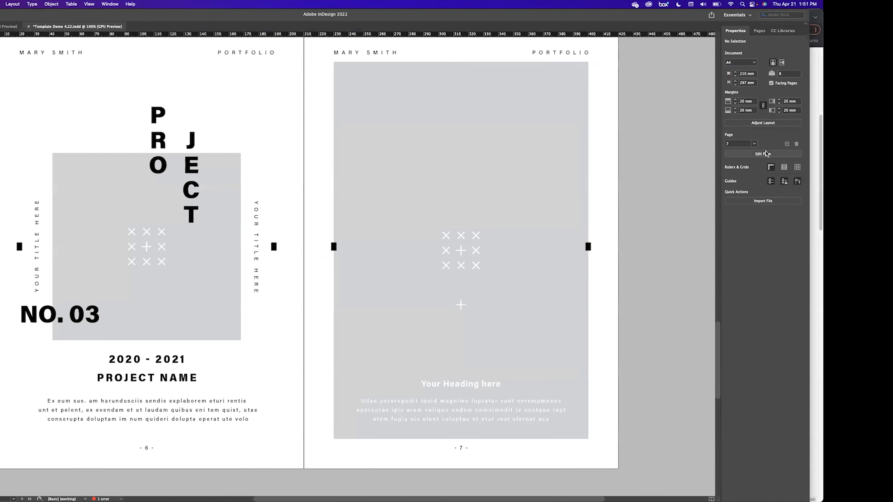
Look through the font list for Plakato to use on the vertical PRO heading on page 6
{"action": "left_click", "coordinate": [157, 120]}
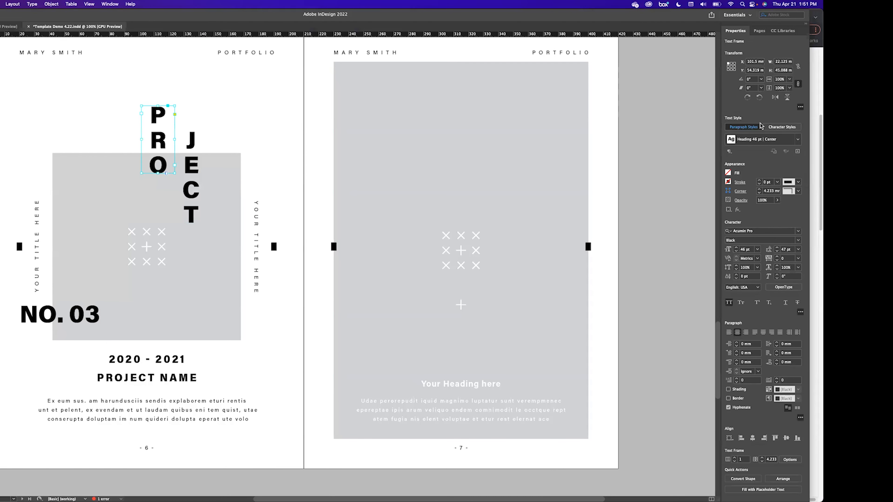
{"action": "left_click", "coordinate": [798, 232]}
{"action": "scroll", "coordinate": [760, 351], "scroll_direction": "down", "scroll_amount": 15}
{"action": "scroll", "coordinate": [760, 352], "scroll_direction": "down", "scroll_amount": 15}
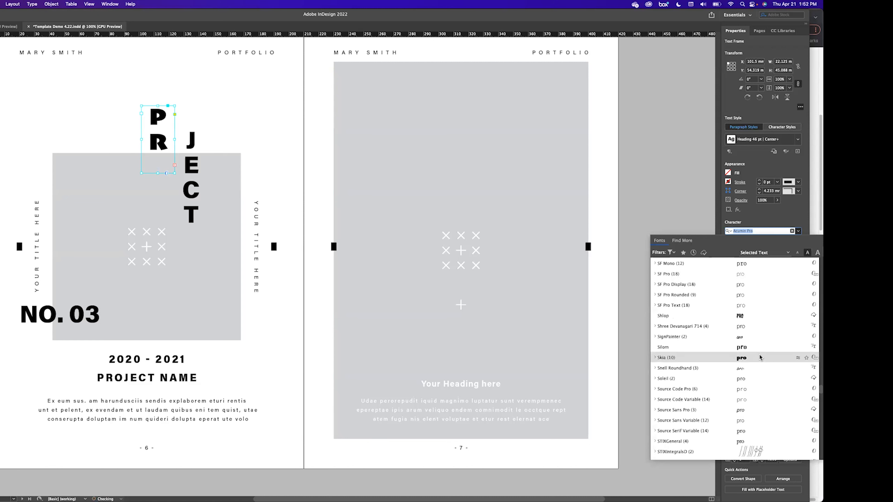
{"action": "scroll", "coordinate": [702, 294], "scroll_direction": "up", "scroll_amount": 2}
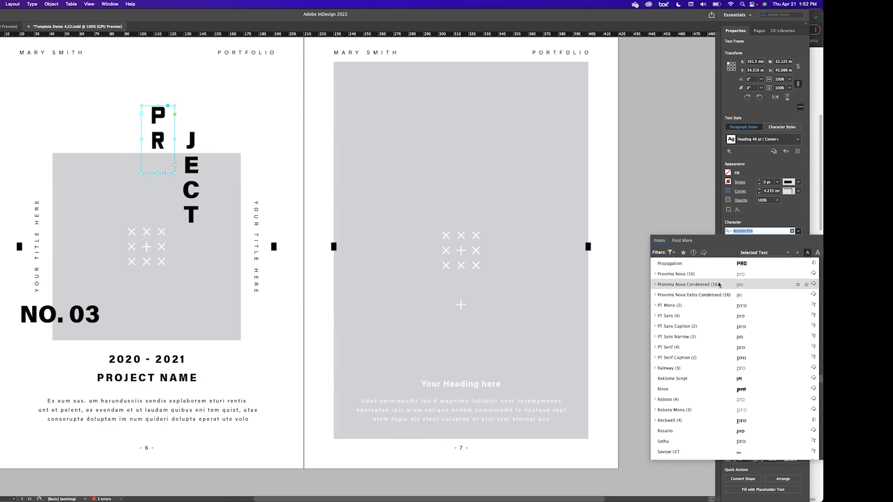
{"action": "scroll", "coordinate": [710, 352], "scroll_direction": "up", "scroll_amount": 6}
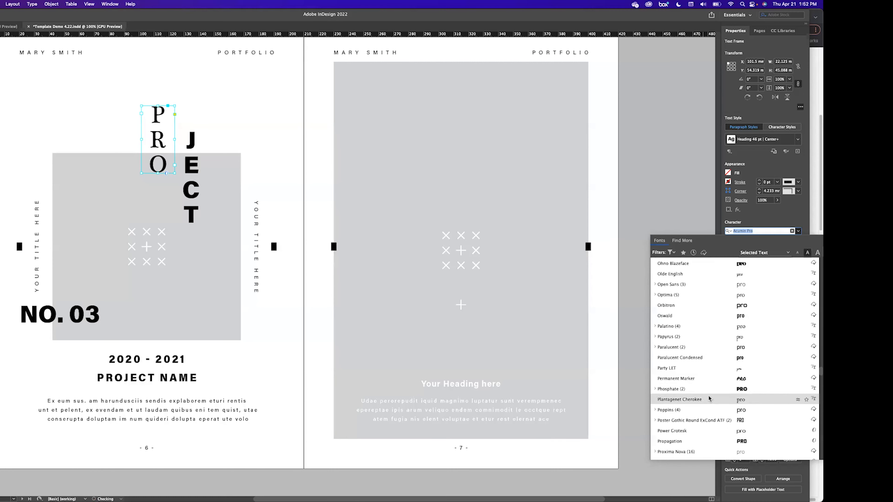
{"action": "key", "text": "Escape"}
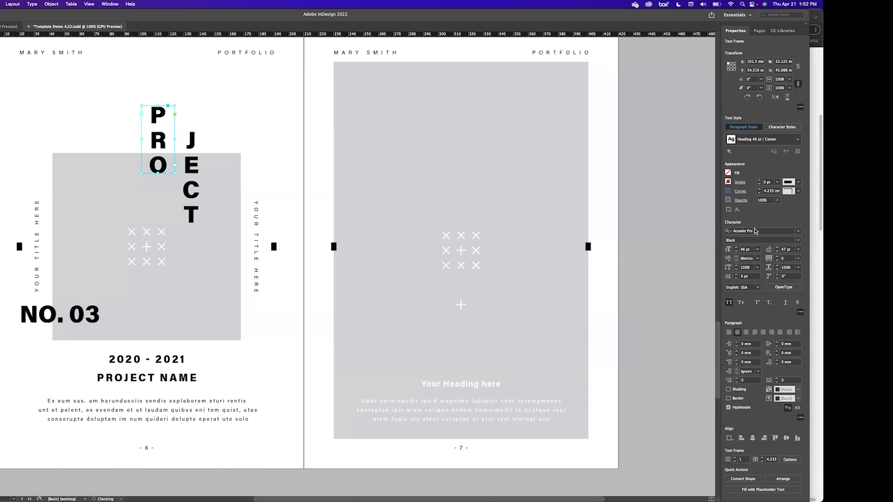
Search the fonts for "plak" with the PRO heading selected, and clear the search
{"action": "type", "text": "plak"}
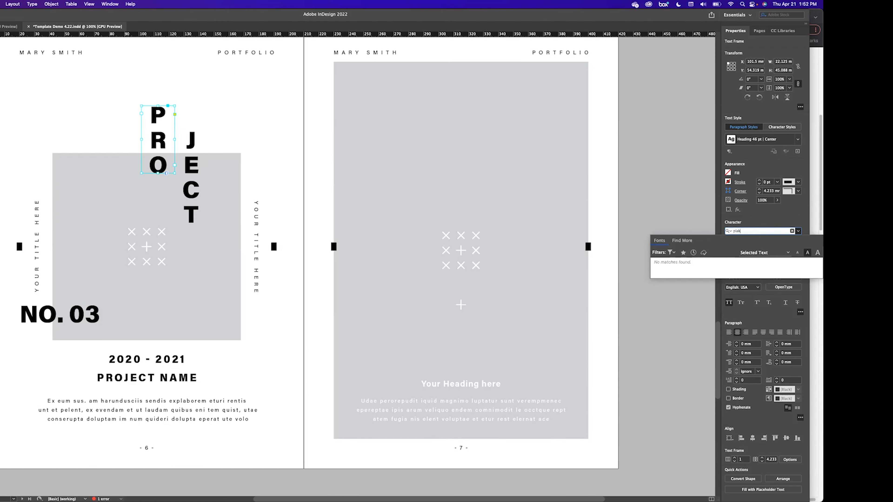
{"action": "key", "text": "BackSpace"}
{"action": "key", "text": "BackSpace"}
{"action": "key", "text": "BackSpace"}
{"action": "key", "text": "BackSpace"}
{"action": "key", "text": "Escape"}
{"action": "key", "text": "Escape"}
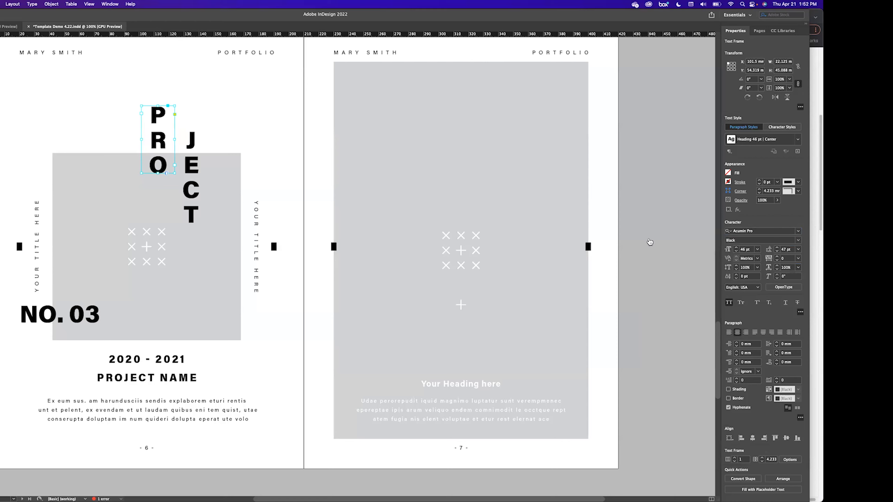
Switch to the web browser and activate Plakato Pro Regular Italic on Adobe Fonts
{"action": "key", "text": "super+Tab"}
{"action": "left_click", "coordinate": [364, 219]}
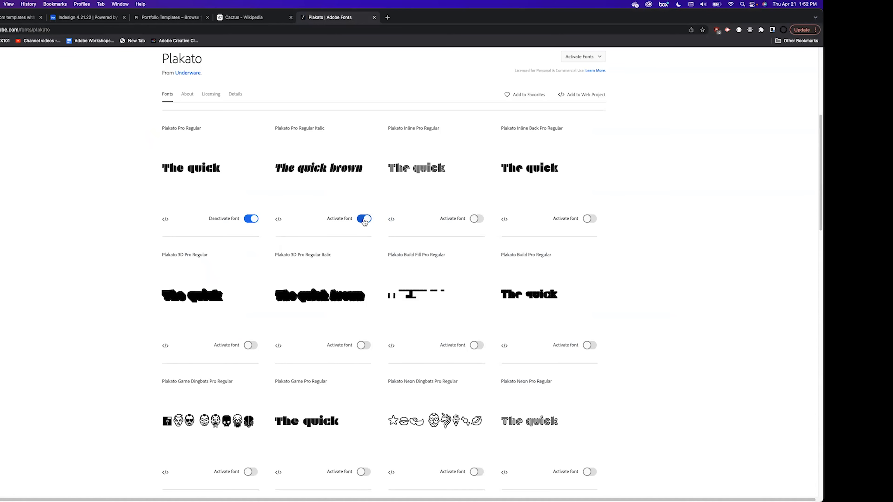
Switch to Photoshop, add a text layer to the monochrome cactus image and search its fonts for "plak"
{"action": "key", "text": "super+Tab"}
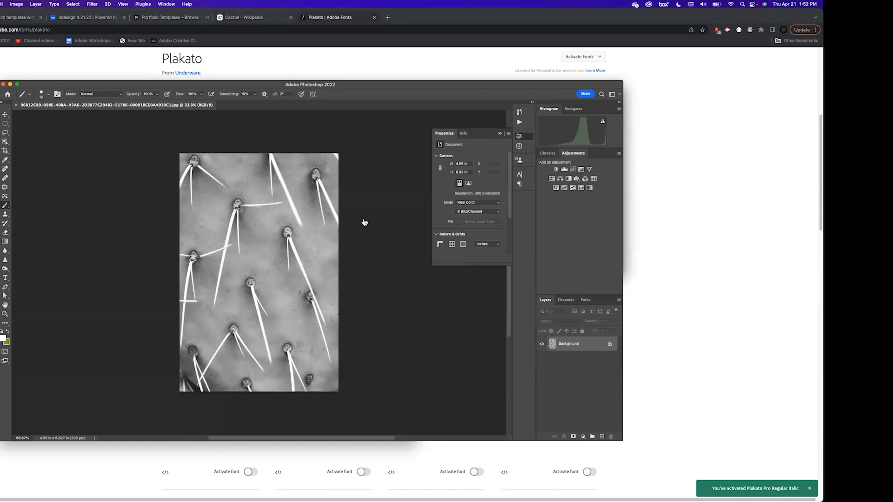
{"action": "key", "text": "r"}
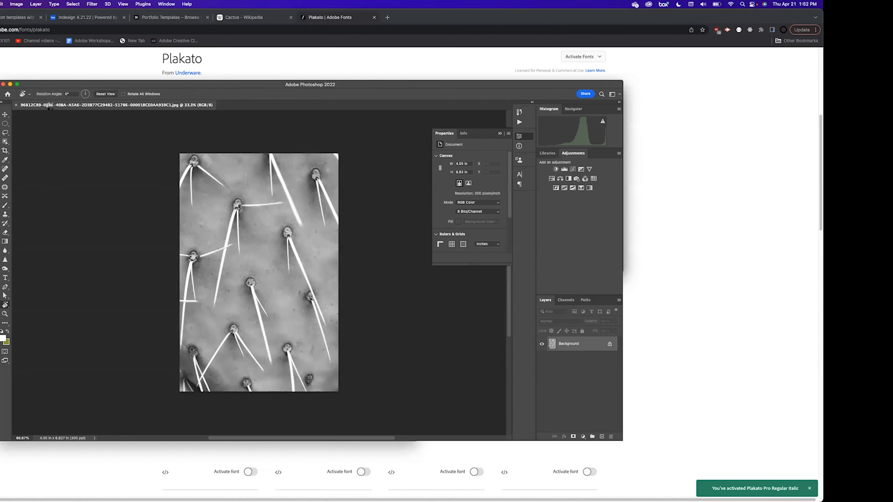
{"action": "key", "text": "t"}
{"action": "left_click", "coordinate": [41, 137]}
{"action": "key", "text": "Escape"}
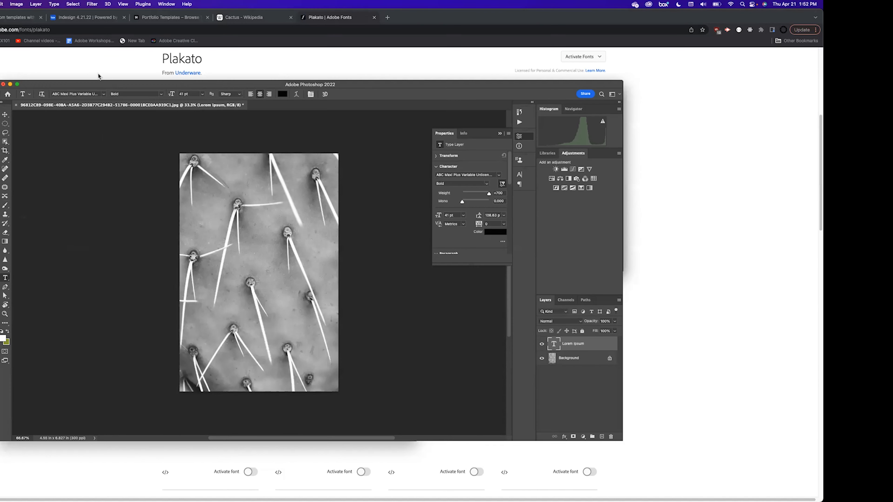
{"action": "left_click", "coordinate": [93, 93]}
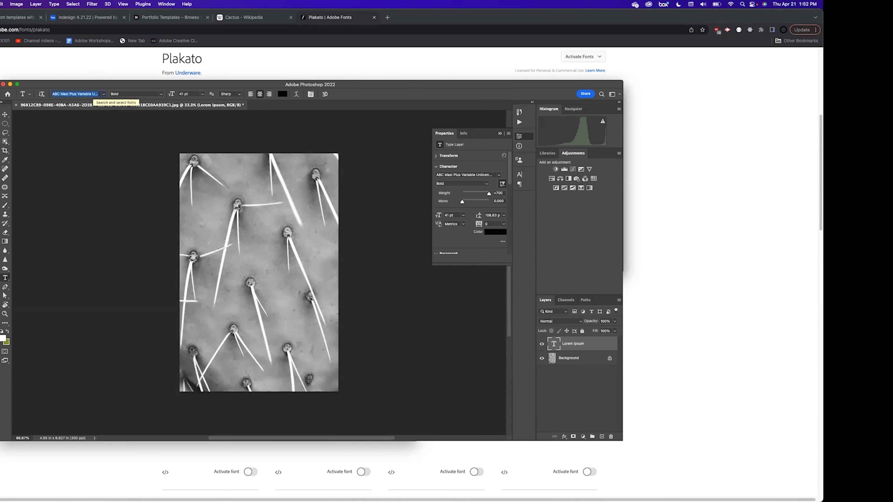
{"action": "type", "text": "pla"}
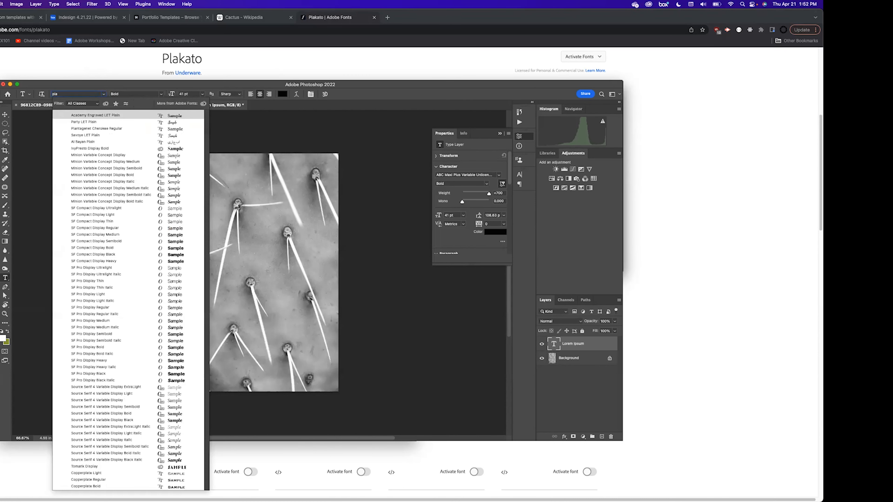
{"action": "type", "text": "k"}
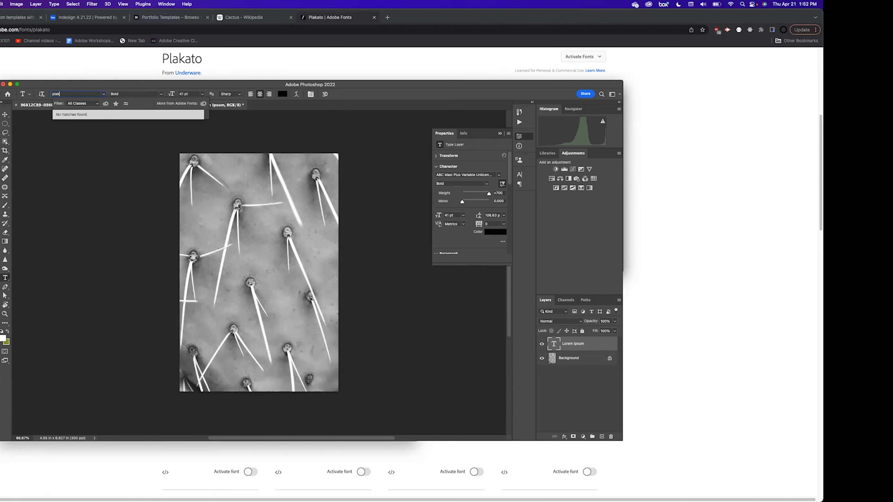
{"action": "key", "text": "Escape"}
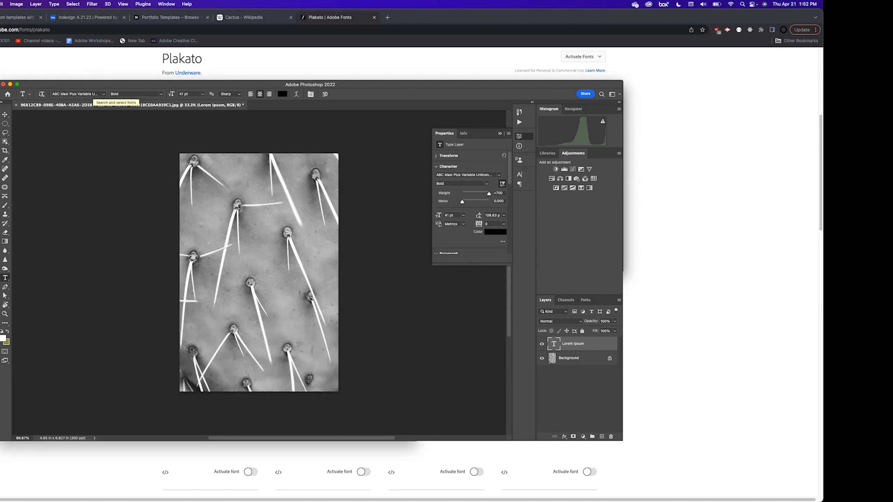
Check the Plakato activation on Adobe Fonts in the browser and open the Creative Cloud desktop app
{"action": "key", "text": "super+Tab"}
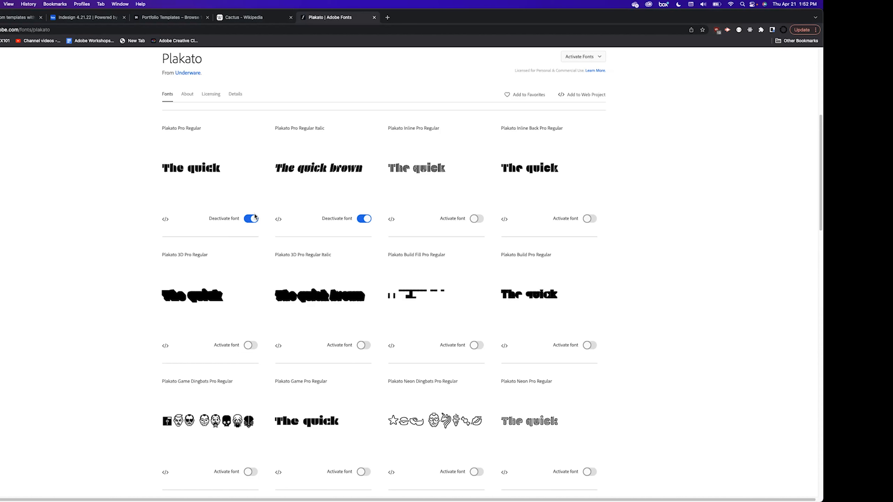
{"action": "left_click", "coordinate": [650, 5]}
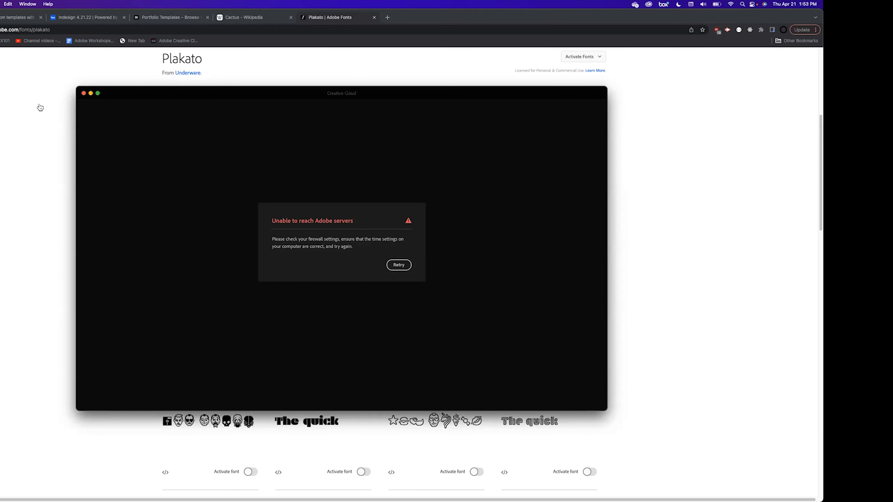
Return to InDesign, save the document and export it as a Smallest File Size PDF named Template Demo 4.22_v1
{"action": "key", "text": "super+Tab"}
{"action": "key", "text": "super+s"}
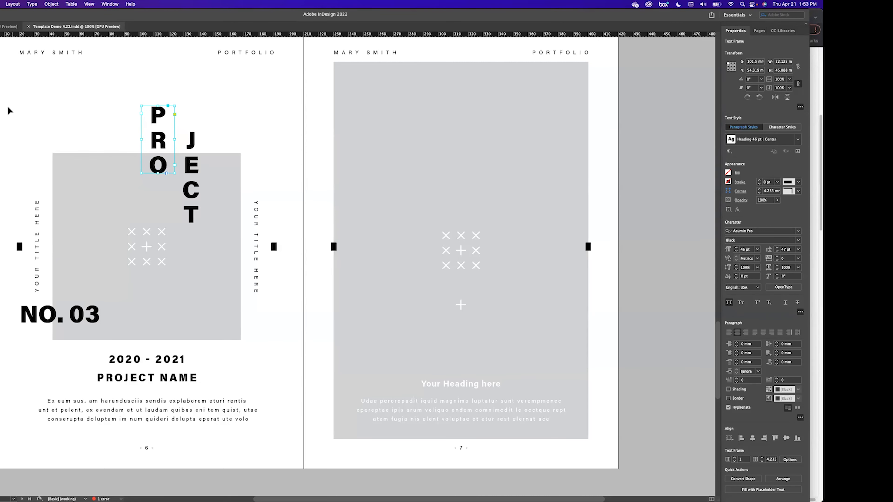
{"action": "left_click", "coordinate": [710, 16]}
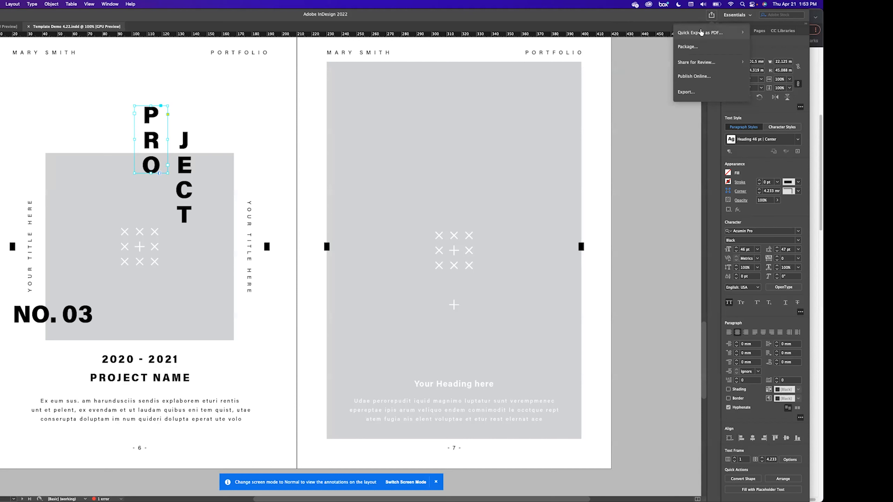
{"action": "left_click", "coordinate": [694, 35]}
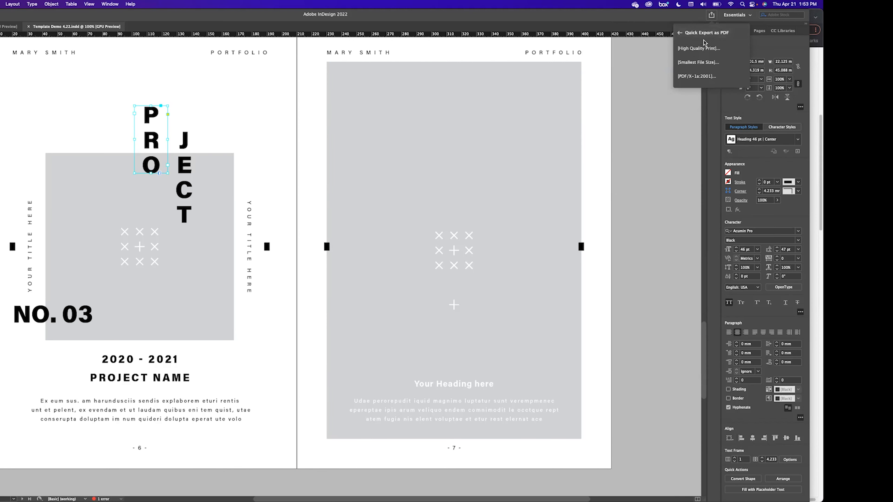
{"action": "left_click", "coordinate": [697, 62]}
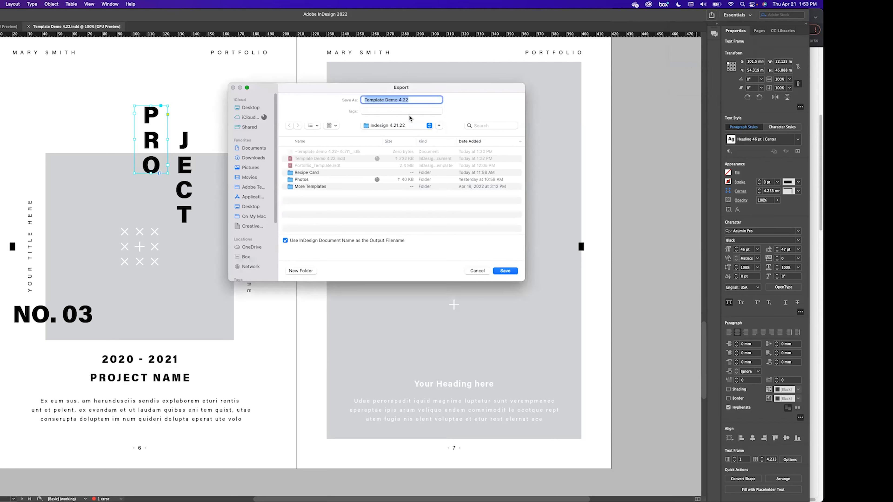
{"action": "left_click", "coordinate": [408, 100]}
{"action": "type", "text": "_v1"}
{"action": "key", "text": "Return"}
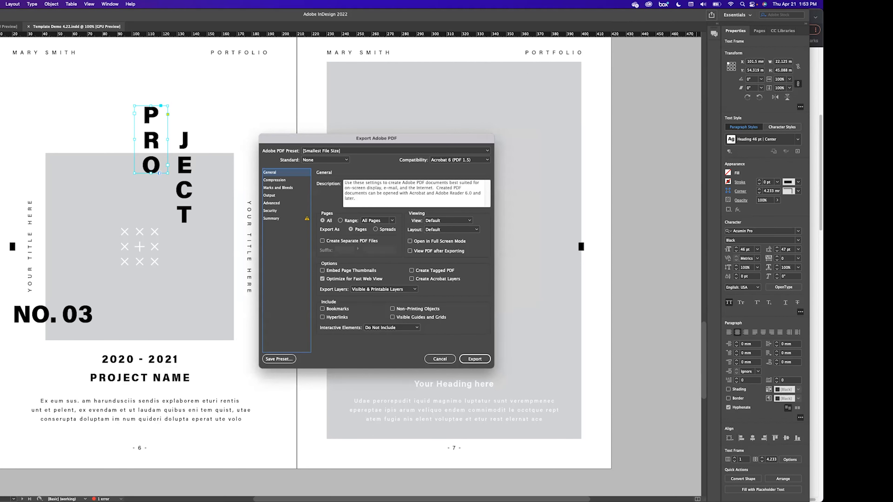
{"action": "key", "text": "Return"}
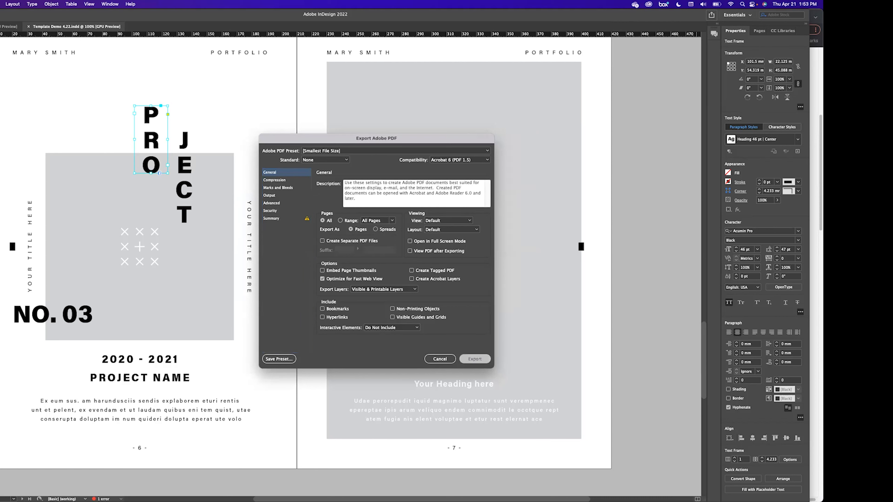
{"action": "key", "text": "Return"}
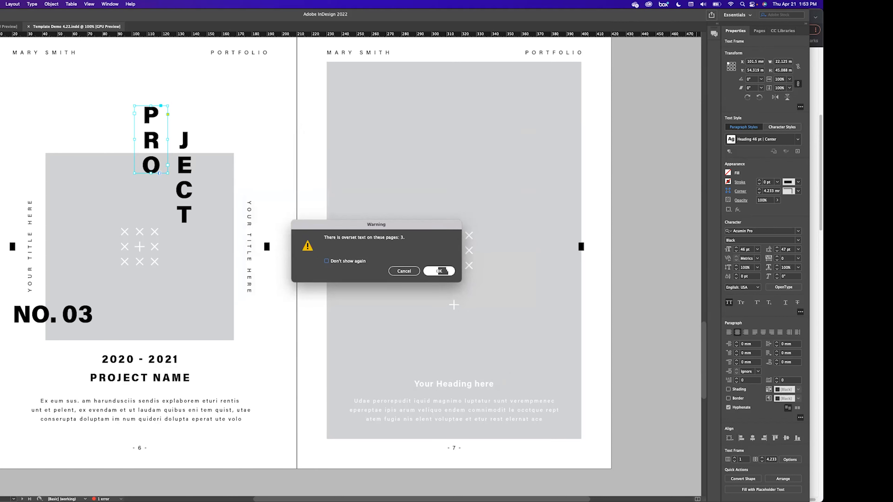
{"action": "key", "text": "Return"}
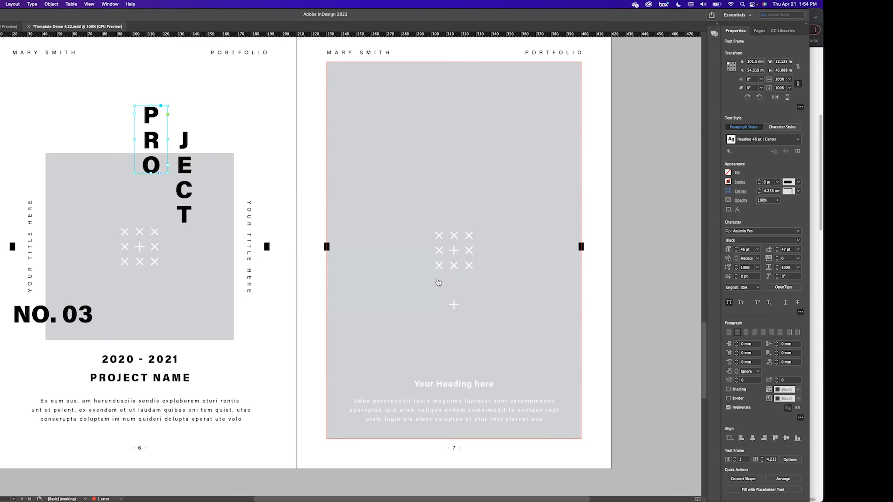
Switch to Finder, go to the Indesign 4.21.22 folder, collapse Photos and preview Template Demo 4.22_v1.pdf
{"action": "key", "text": "super+Tab"}
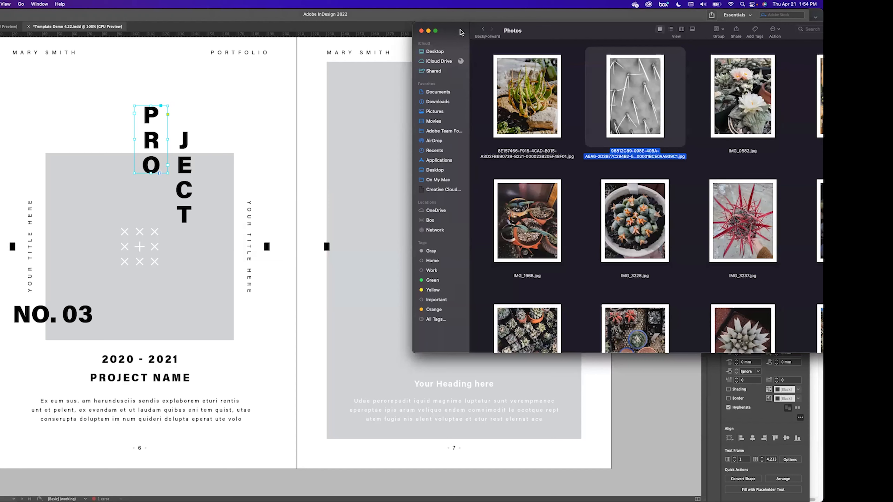
{"action": "left_click", "coordinate": [483, 29]}
{"action": "left_click_drag", "start_coordinate": [466, 31], "coordinate": [341, 40]}
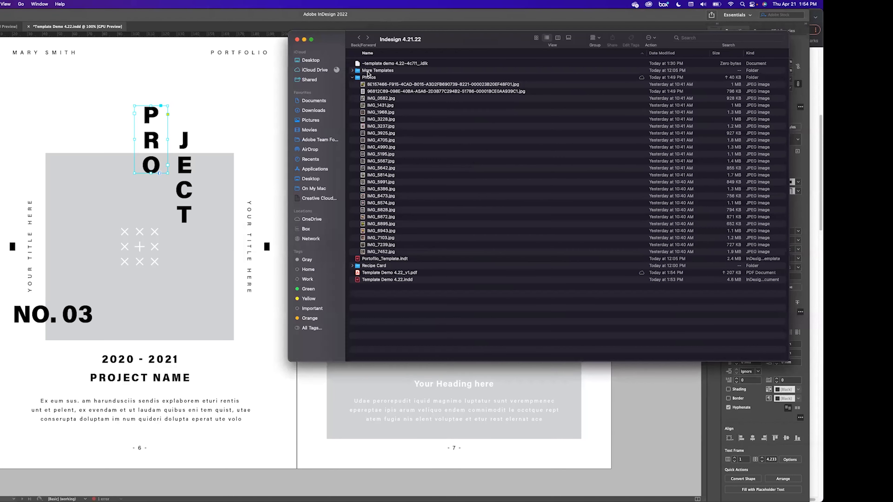
{"action": "left_click", "coordinate": [352, 78]}
{"action": "double_click", "coordinate": [383, 100]}
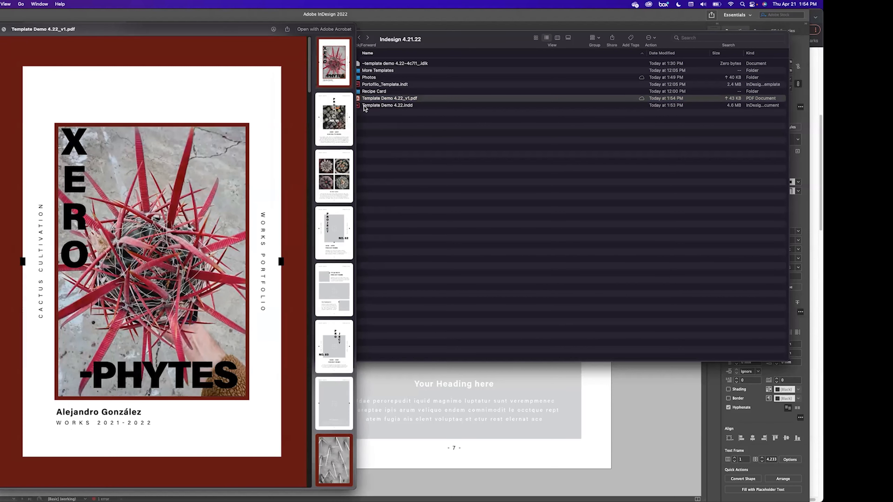
Review pages 2 to 7 of the exported PDF and close the preview
{"action": "left_click", "coordinate": [336, 127]}
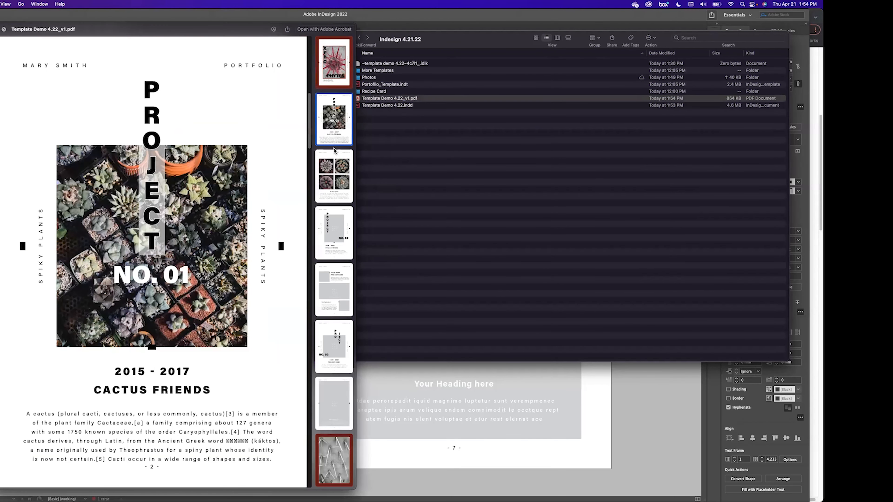
{"action": "left_click", "coordinate": [320, 185]}
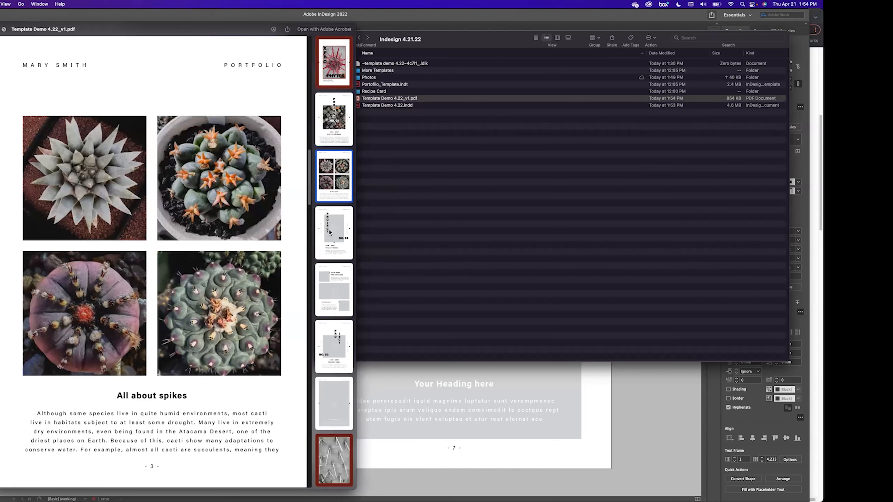
{"action": "left_click", "coordinate": [320, 245]}
{"action": "key", "text": "Down"}
{"action": "key", "text": "Down"}
{"action": "key", "text": "Down"}
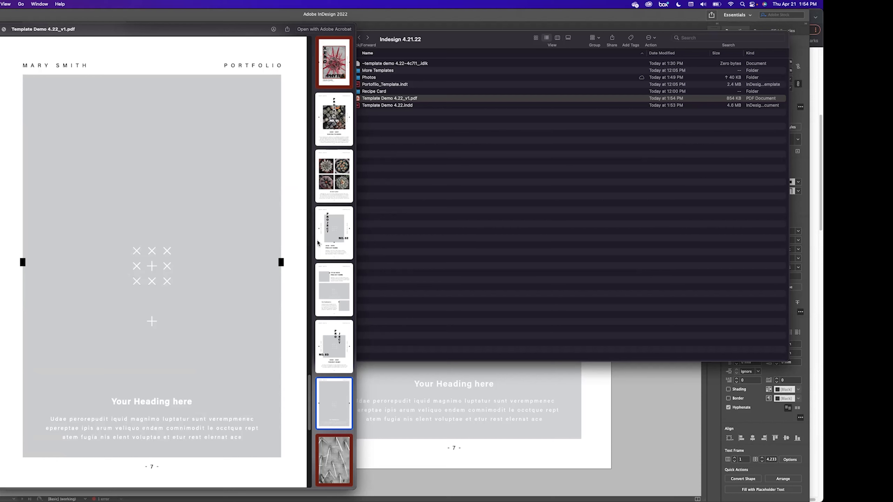
{"action": "key", "text": "space"}
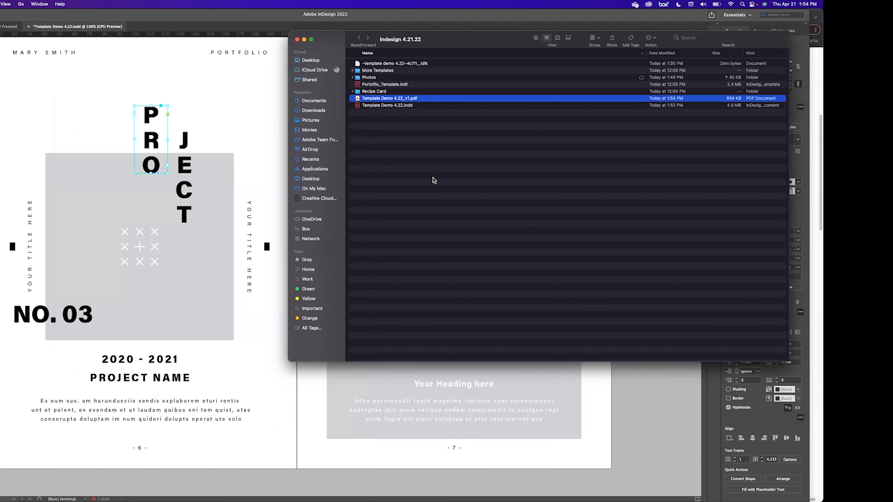
Return to InDesign and create a Share for Review link for the document, keeping the title Template Demo 4.22
{"action": "left_click", "coordinate": [242, 65]}
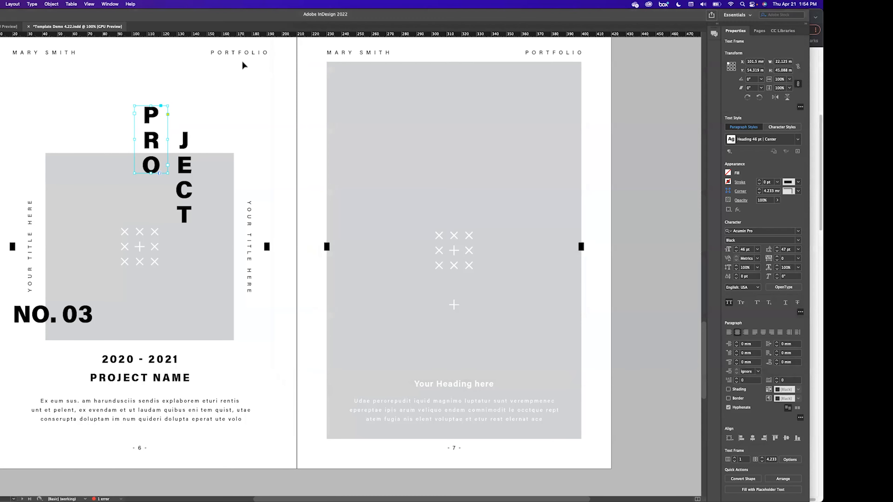
{"action": "left_click", "coordinate": [714, 15]}
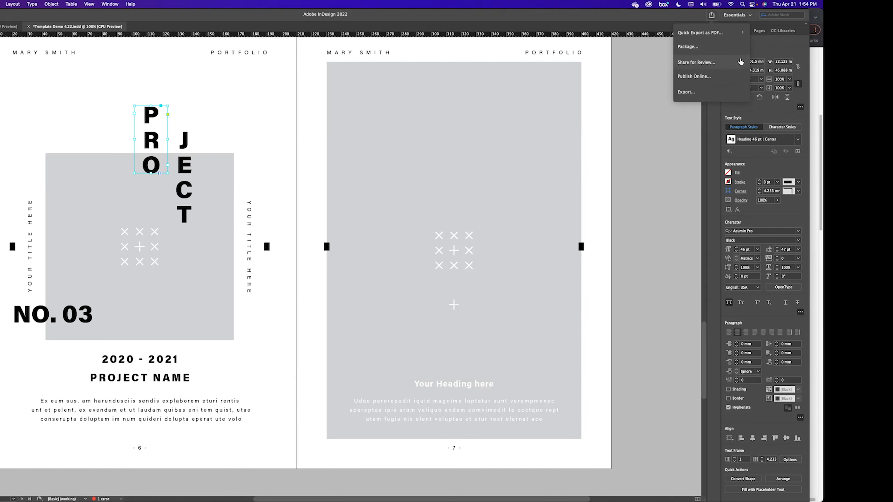
{"action": "left_click", "coordinate": [693, 66]}
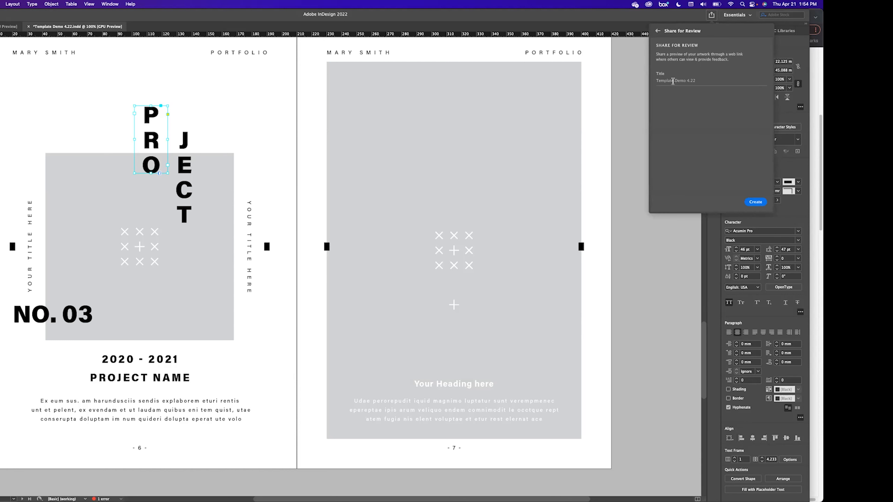
{"action": "left_click", "coordinate": [667, 80]}
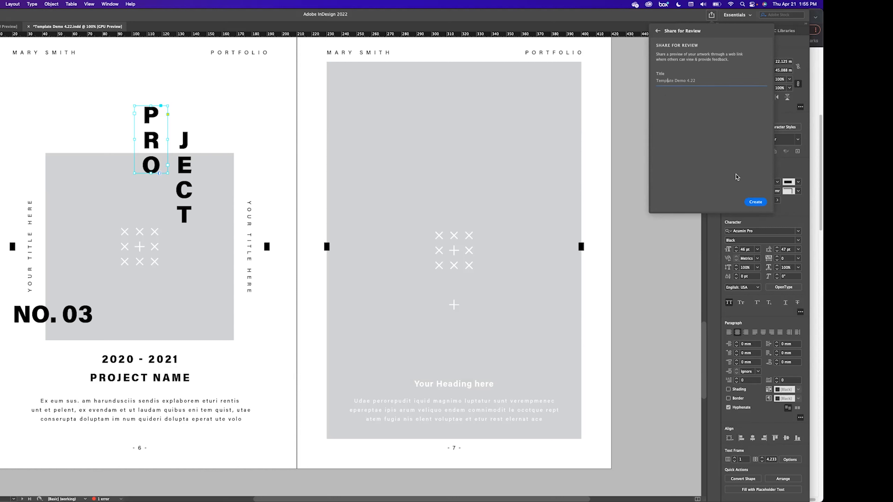
{"action": "left_click", "coordinate": [751, 203]}
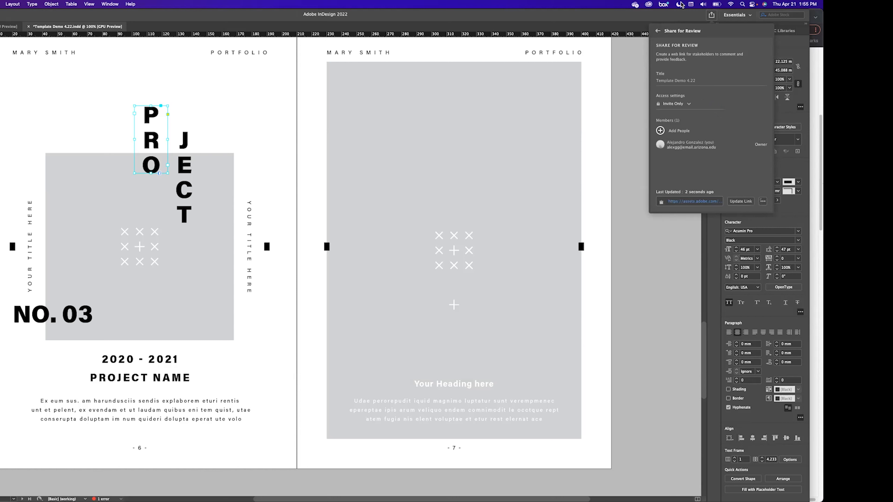
Set the review link's access to Public, update the link and open it in the browser
{"action": "left_click", "coordinate": [673, 105]}
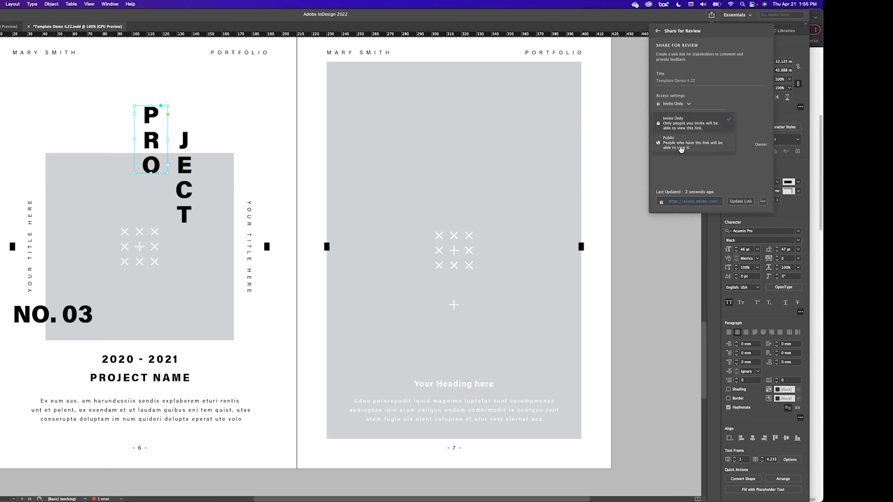
{"action": "left_click", "coordinate": [681, 148]}
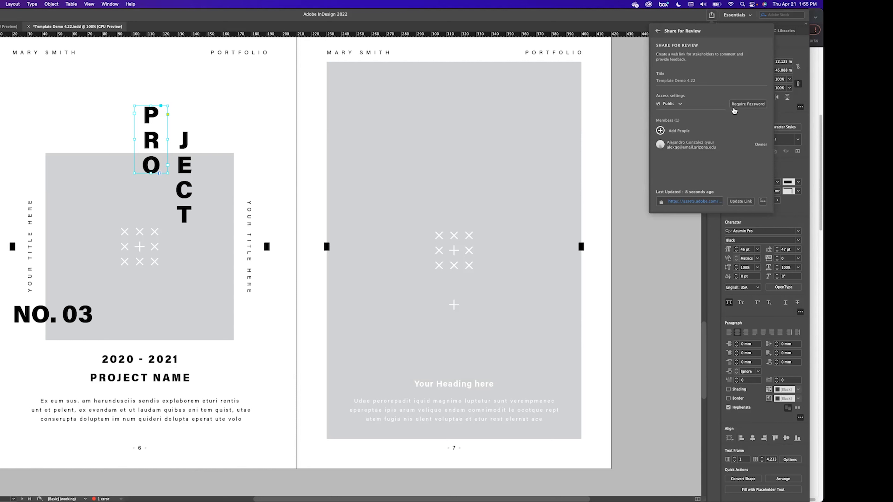
{"action": "left_click", "coordinate": [741, 202]}
{"action": "left_click", "coordinate": [691, 203]}
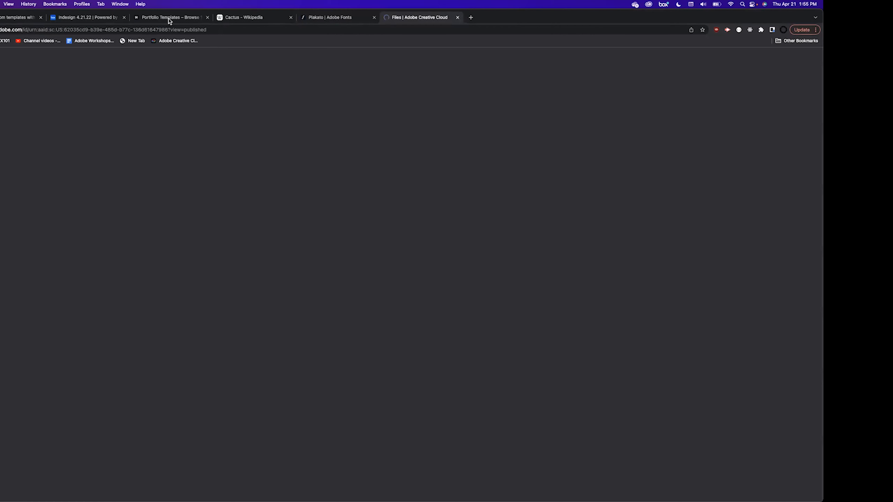
{"action": "left_click", "coordinate": [170, 26]}
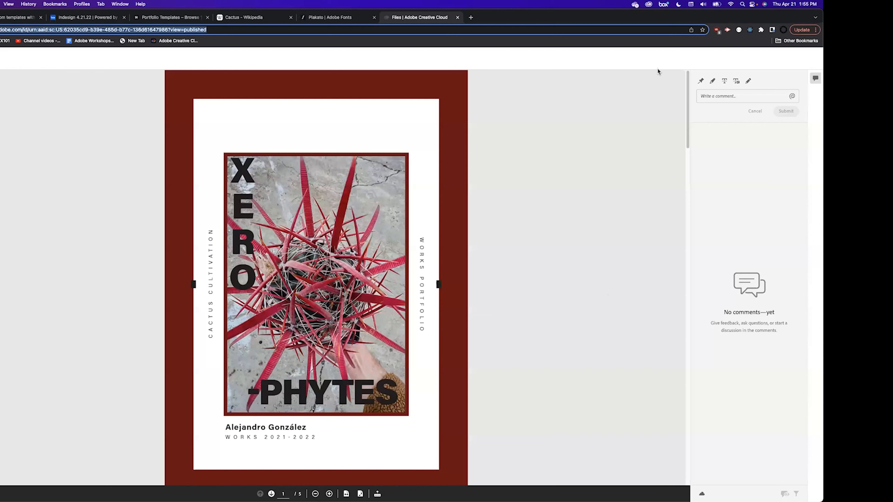
Pin the comment "Choose cooler font!" to the letter O of the vertical XERO heading on the cover and submit it
{"action": "left_click", "coordinate": [712, 82]}
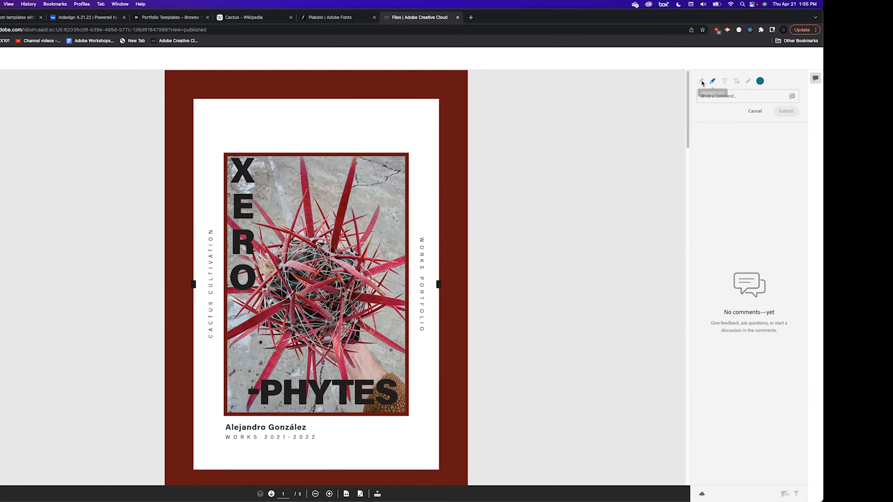
{"action": "left_click", "coordinate": [760, 112]}
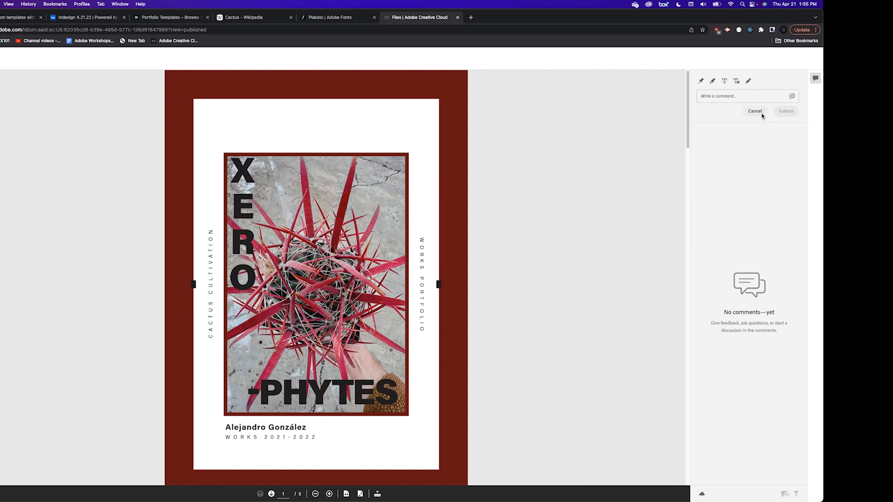
{"action": "left_click", "coordinate": [701, 81]}
{"action": "left_click", "coordinate": [240, 272]}
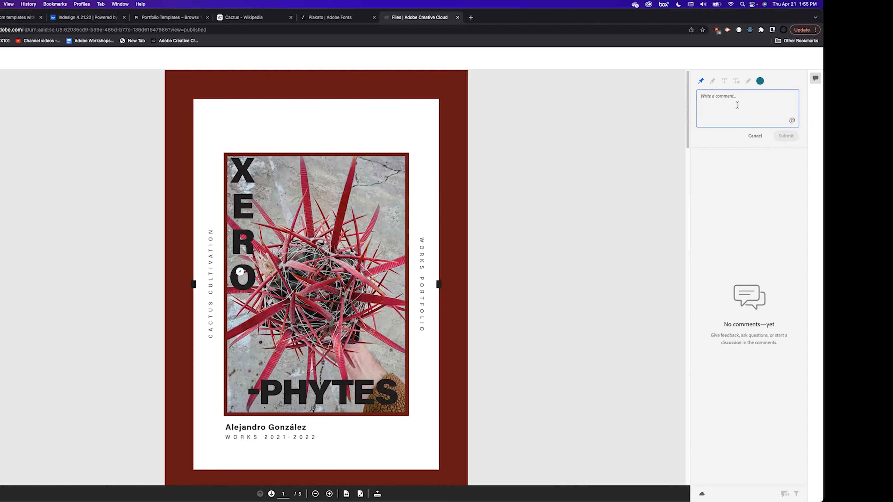
{"action": "type", "text": "Choose cooler font!"}
{"action": "left_click", "coordinate": [779, 135]}
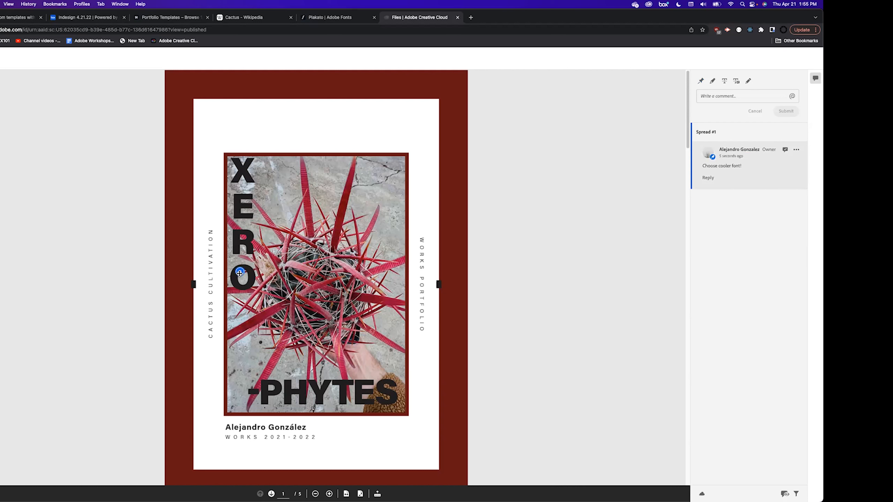
Submit a general comment on the first spread reading "This is not finished!"
{"action": "left_click", "coordinate": [721, 95]}
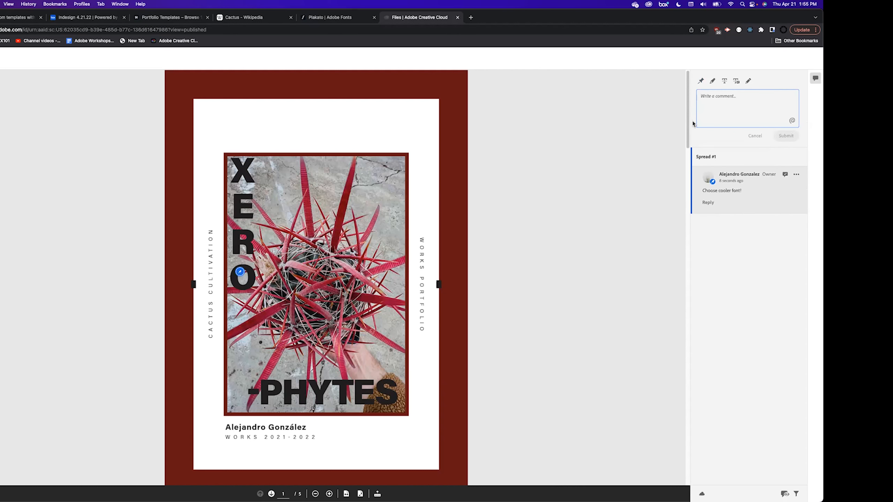
{"action": "type", "text": "This is not"}
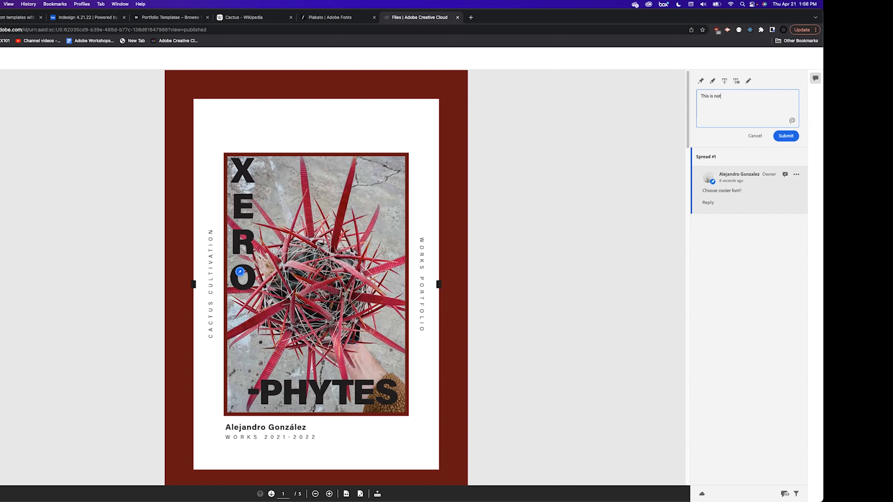
{"action": "type", "text": " finished!"}
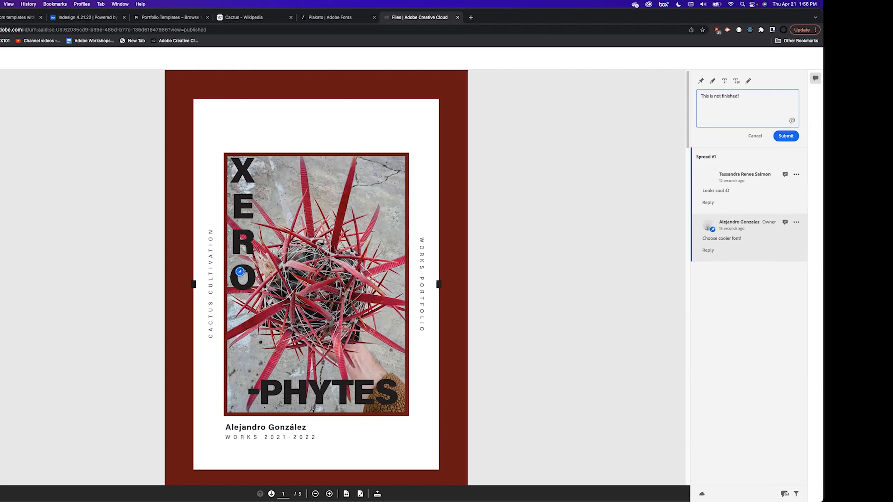
{"action": "left_click", "coordinate": [786, 136]}
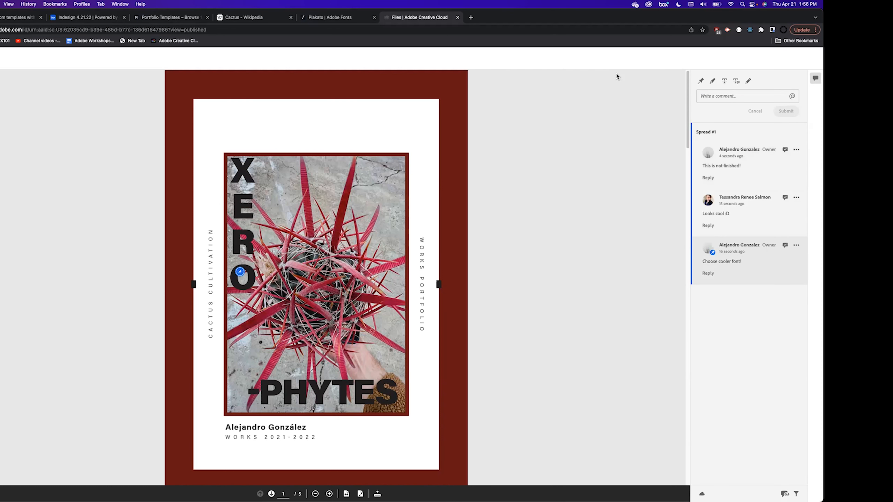
Look through all spreads of the shared review document down to the back cover and return to the start
{"action": "scroll", "coordinate": [412, 229], "scroll_direction": "down", "scroll_amount": 5}
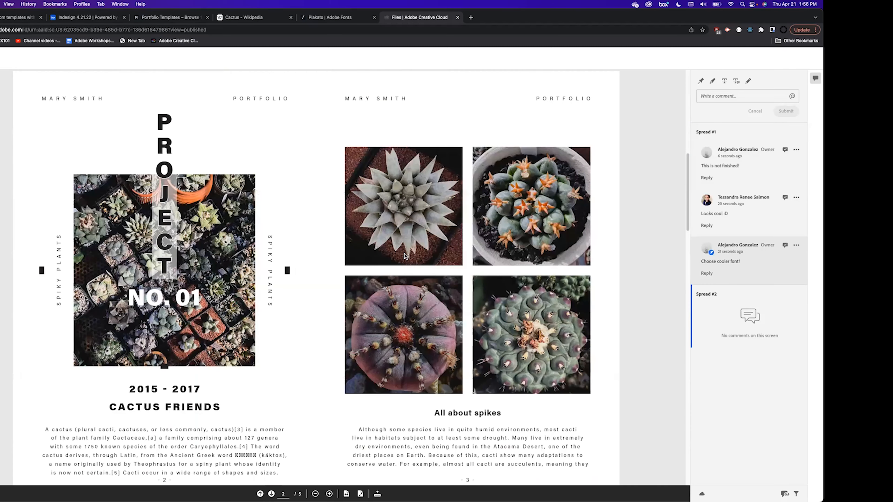
{"action": "scroll", "coordinate": [405, 256], "scroll_direction": "down", "scroll_amount": 10}
{"action": "scroll", "coordinate": [404, 255], "scroll_direction": "down", "scroll_amount": 5}
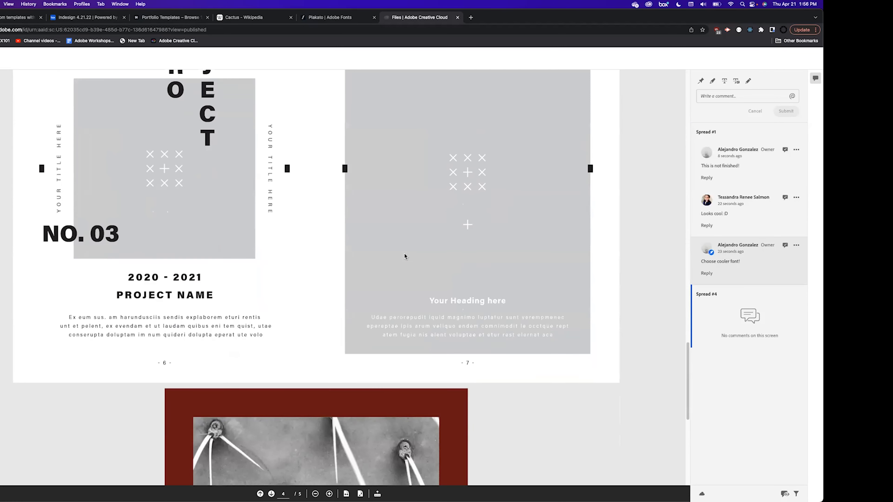
{"action": "scroll", "coordinate": [402, 256], "scroll_direction": "down", "scroll_amount": 2}
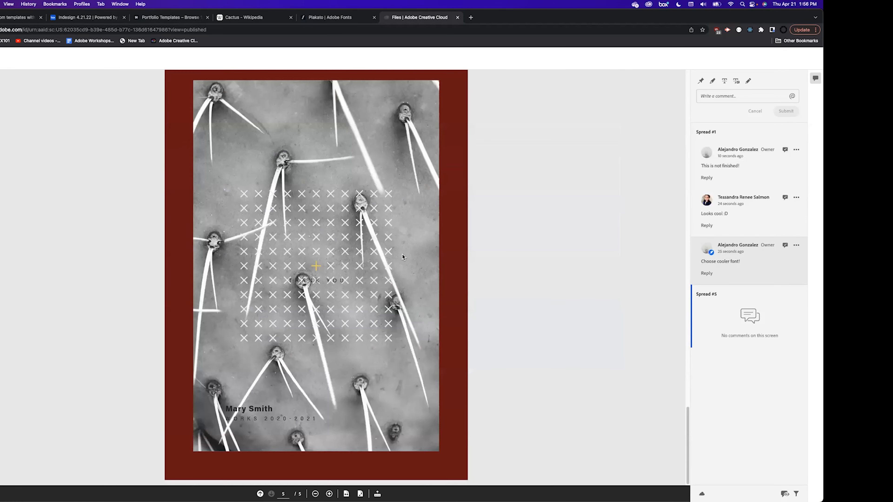
{"action": "scroll", "coordinate": [403, 255], "scroll_direction": "up", "scroll_amount": 15}
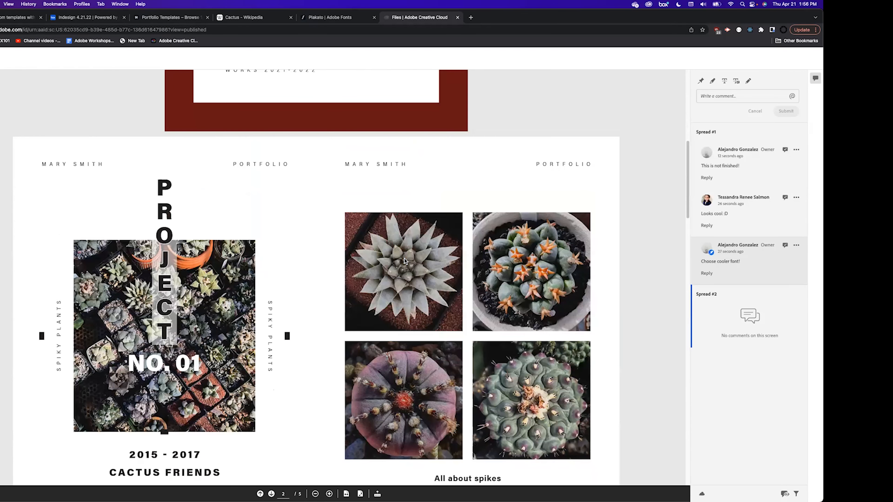
{"action": "scroll", "coordinate": [405, 261], "scroll_direction": "down", "scroll_amount": 5}
{"action": "scroll", "coordinate": [405, 259], "scroll_direction": "up", "scroll_amount": 6}
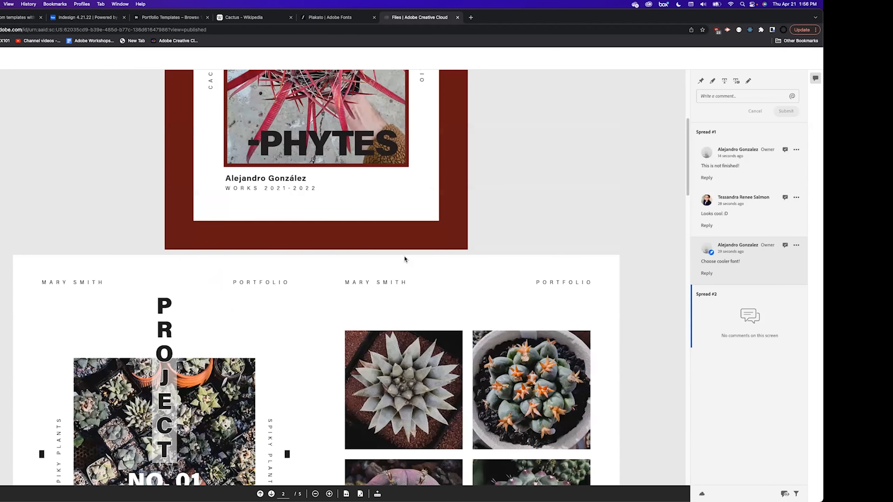
{"action": "scroll", "coordinate": [404, 257], "scroll_direction": "up", "scroll_amount": 4}
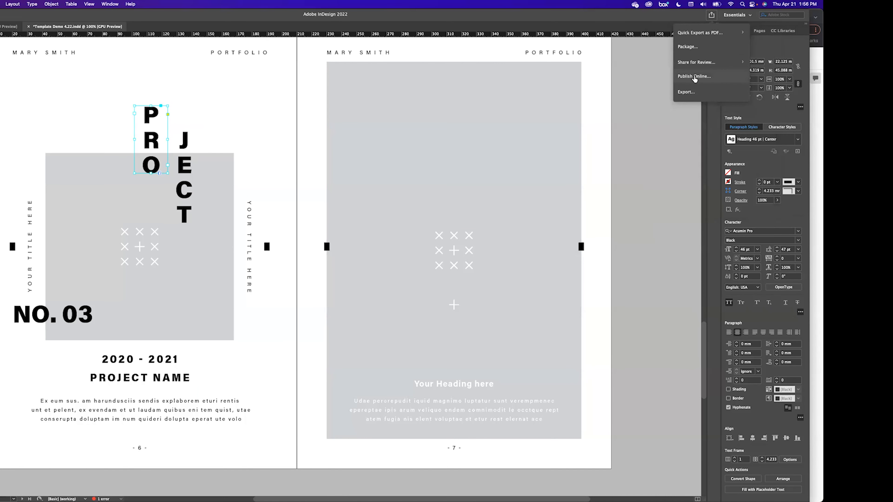
Return to InDesign and publish the document online as a new document with the description "This is my demo portfolio"
{"action": "left_click", "coordinate": [695, 76]}
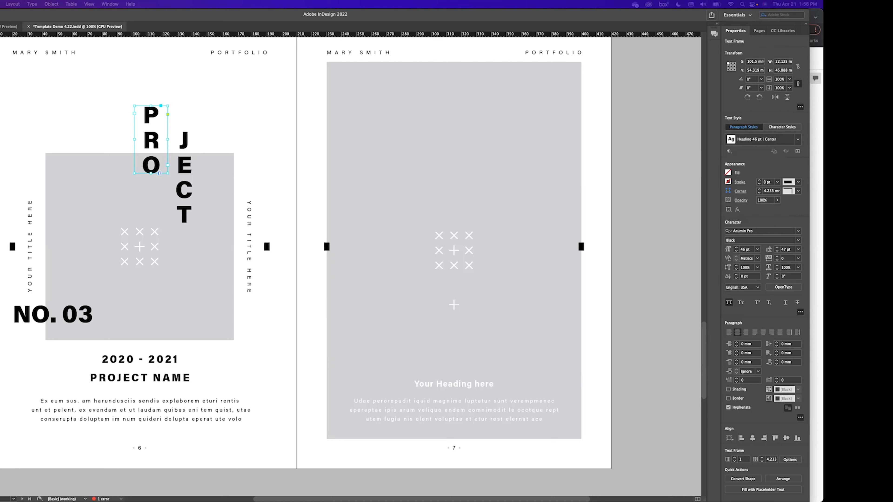
{"action": "left_click_drag", "start_coordinate": [320, 189], "coordinate": [313, 91]}
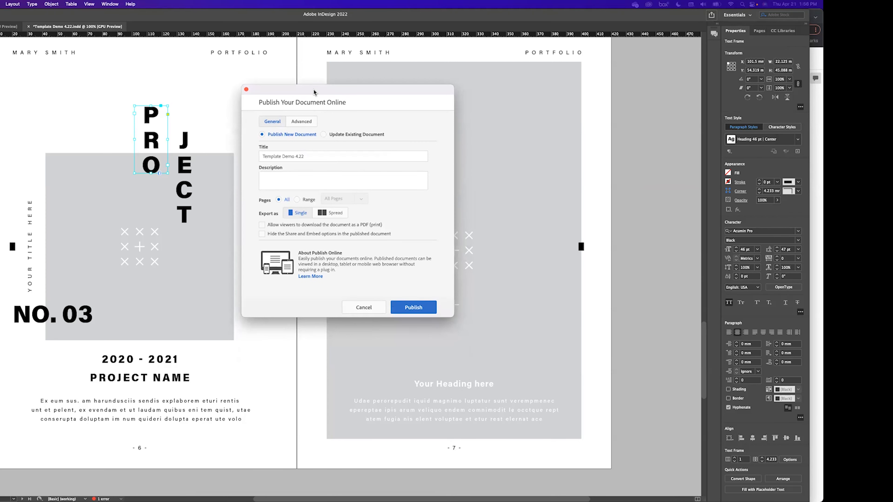
{"action": "left_click", "coordinate": [277, 173]}
{"action": "type", "text": "This is my demo "}
{"action": "type", "text": "pot"}
{"action": "type", "text": "tfolio"}
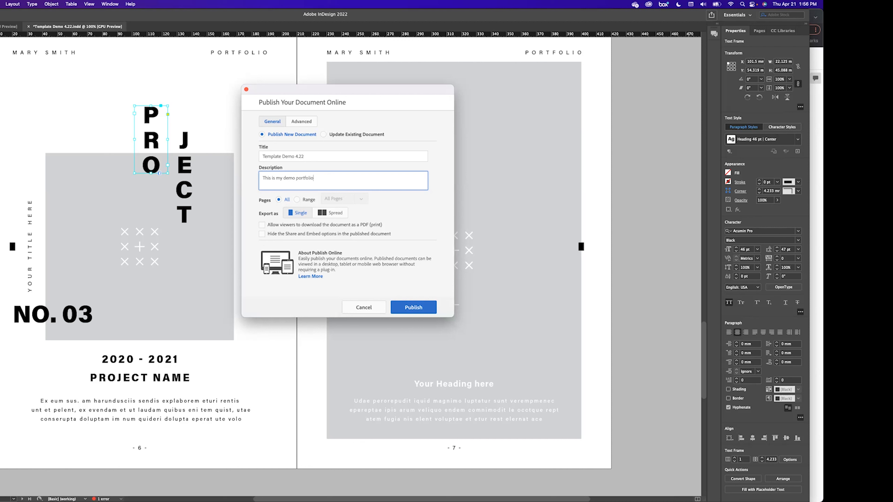
{"action": "left_click", "coordinate": [410, 313]}
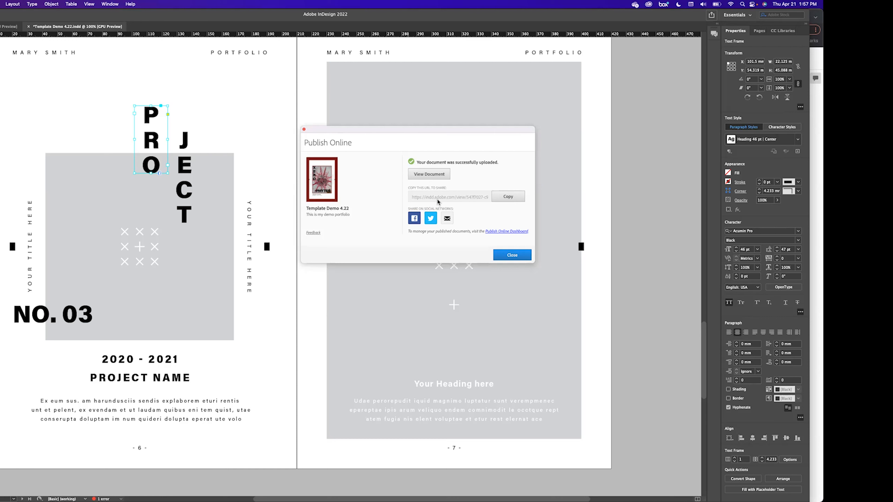
Copy the published document's URL and open it in a new browser tab
{"action": "left_click", "coordinate": [498, 197]}
{"action": "left_click", "coordinate": [265, 493]}
{"action": "left_click", "coordinate": [471, 18]}
{"action": "key", "text": "super+v"}
{"action": "key", "text": "Return"}
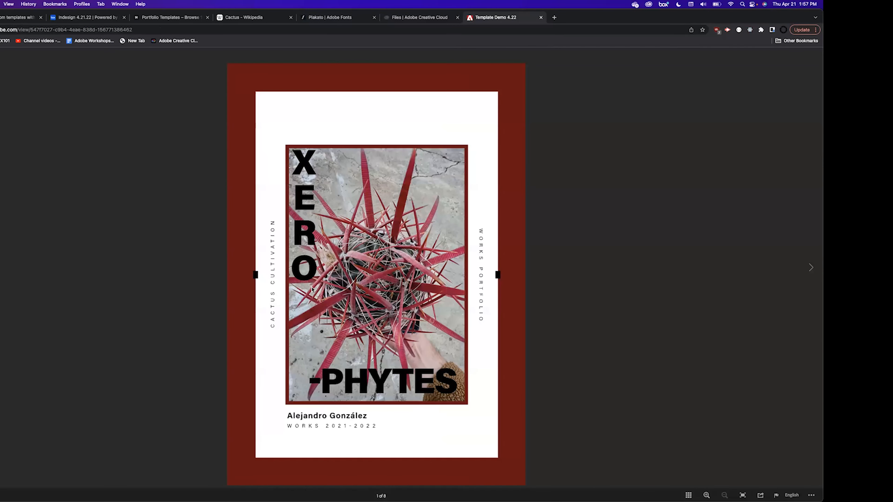
Page through the published document to page 5 and back to page 3
{"action": "left_click", "coordinate": [809, 269]}
{"action": "left_click", "coordinate": [810, 269]}
{"action": "left_click", "coordinate": [809, 269]}
{"action": "left_click", "coordinate": [809, 269]}
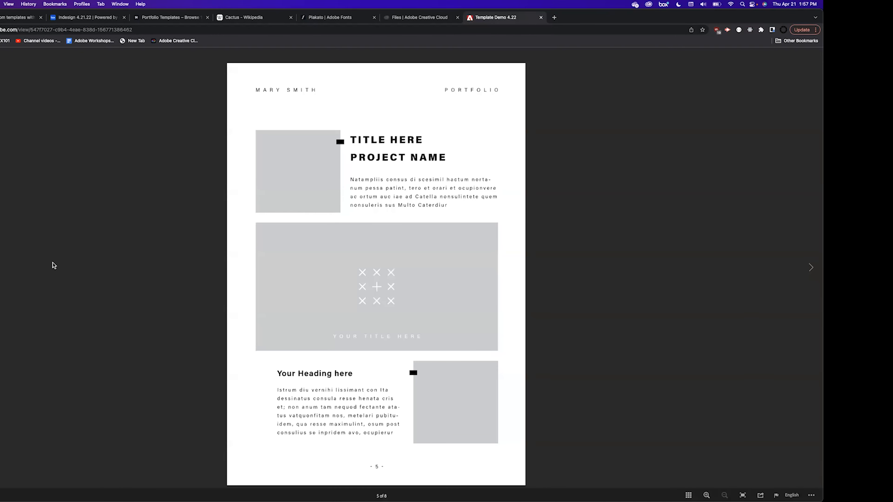
{"action": "key", "text": "Left"}
{"action": "key", "text": "Left"}
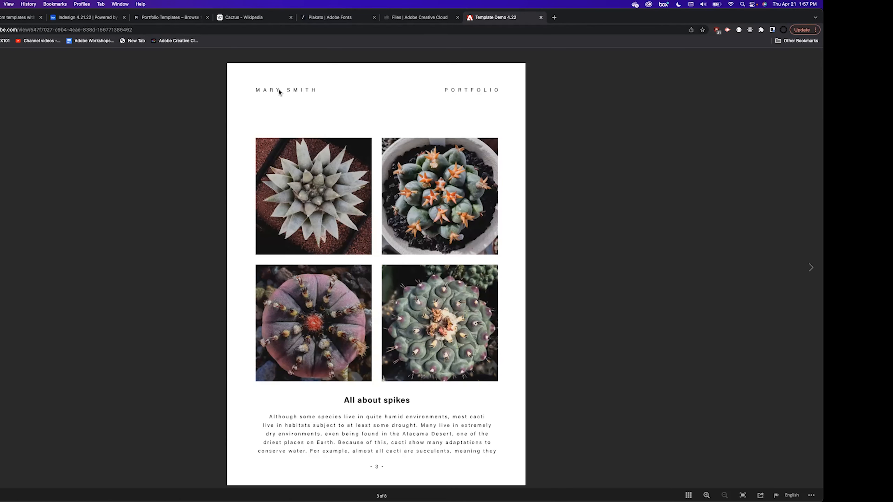
Switch back to InDesign, close the Publish Online dialog and view the available export formats, leaving without exporting
{"action": "key", "text": "super+Tab"}
{"action": "left_click", "coordinate": [501, 255]}
{"action": "left_click", "coordinate": [712, 15]}
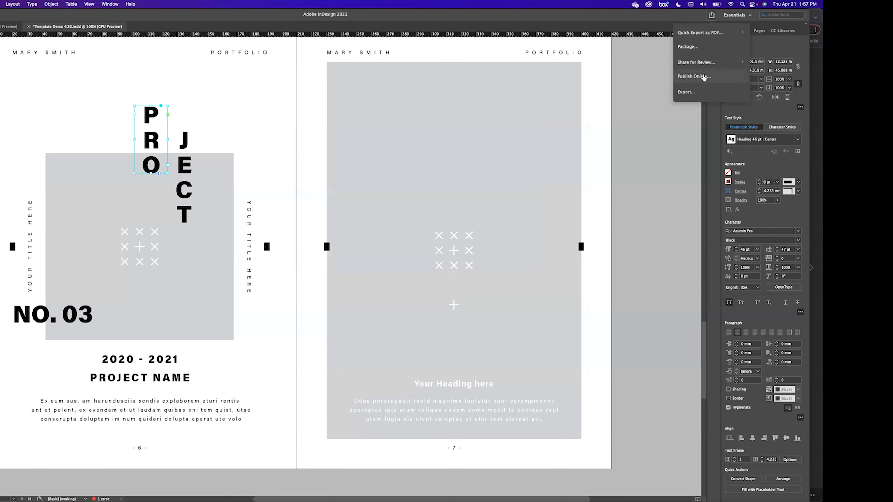
{"action": "key", "text": "super+e"}
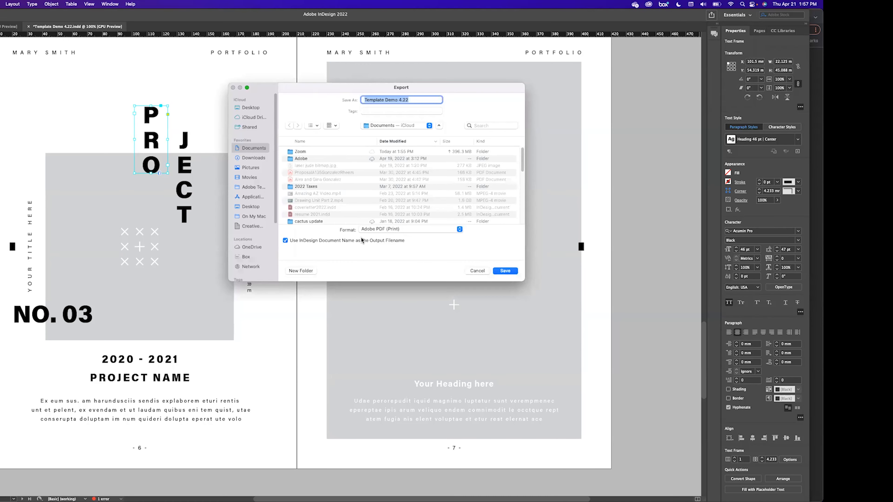
{"action": "left_click", "coordinate": [376, 231]}
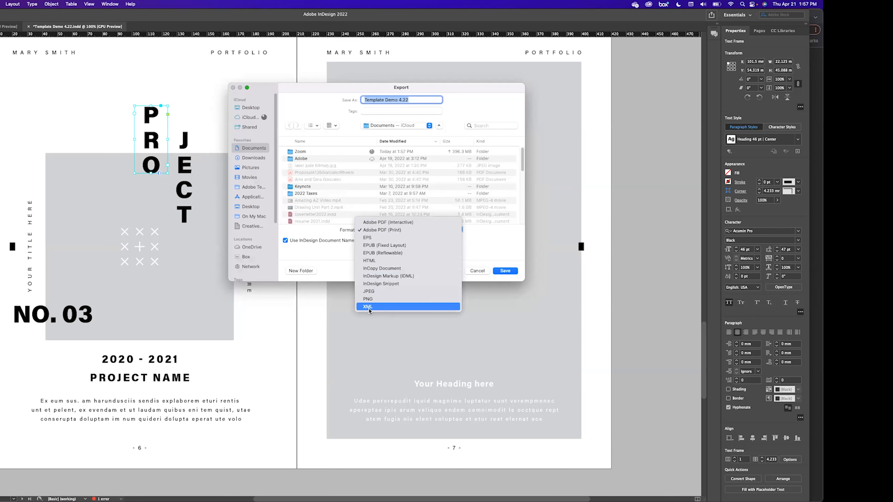
{"action": "left_click", "coordinate": [383, 307]}
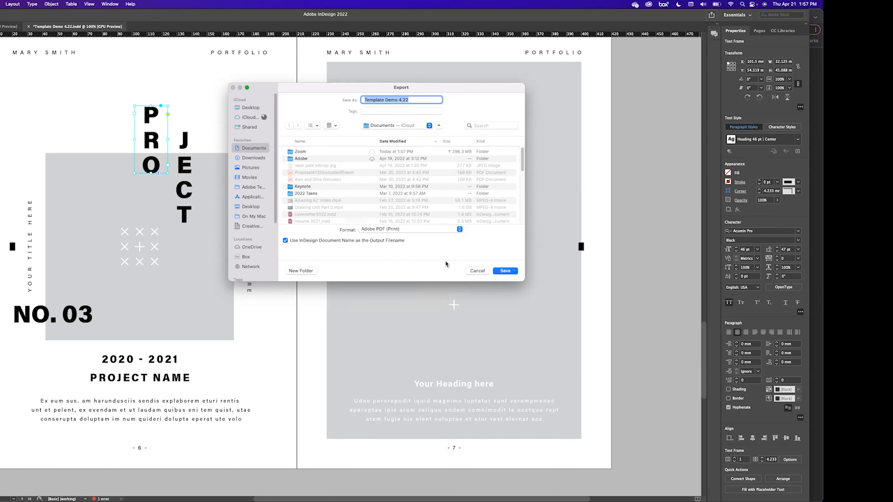
{"action": "left_click", "coordinate": [477, 270]}
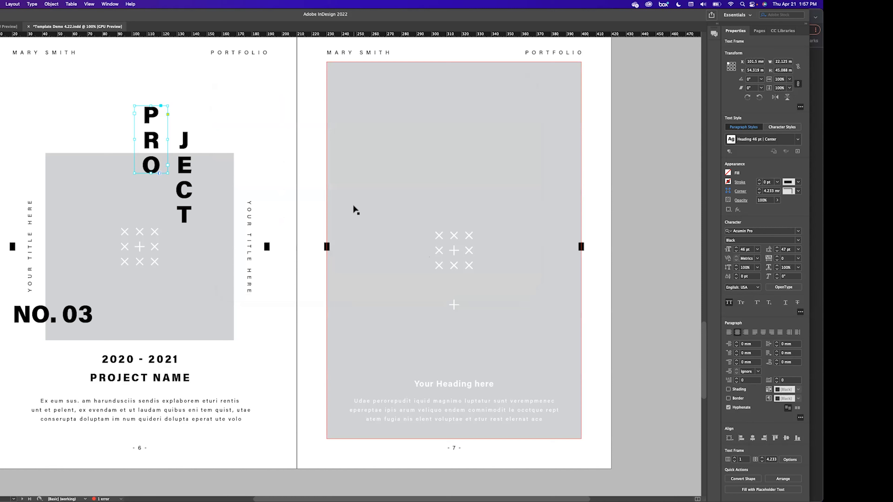